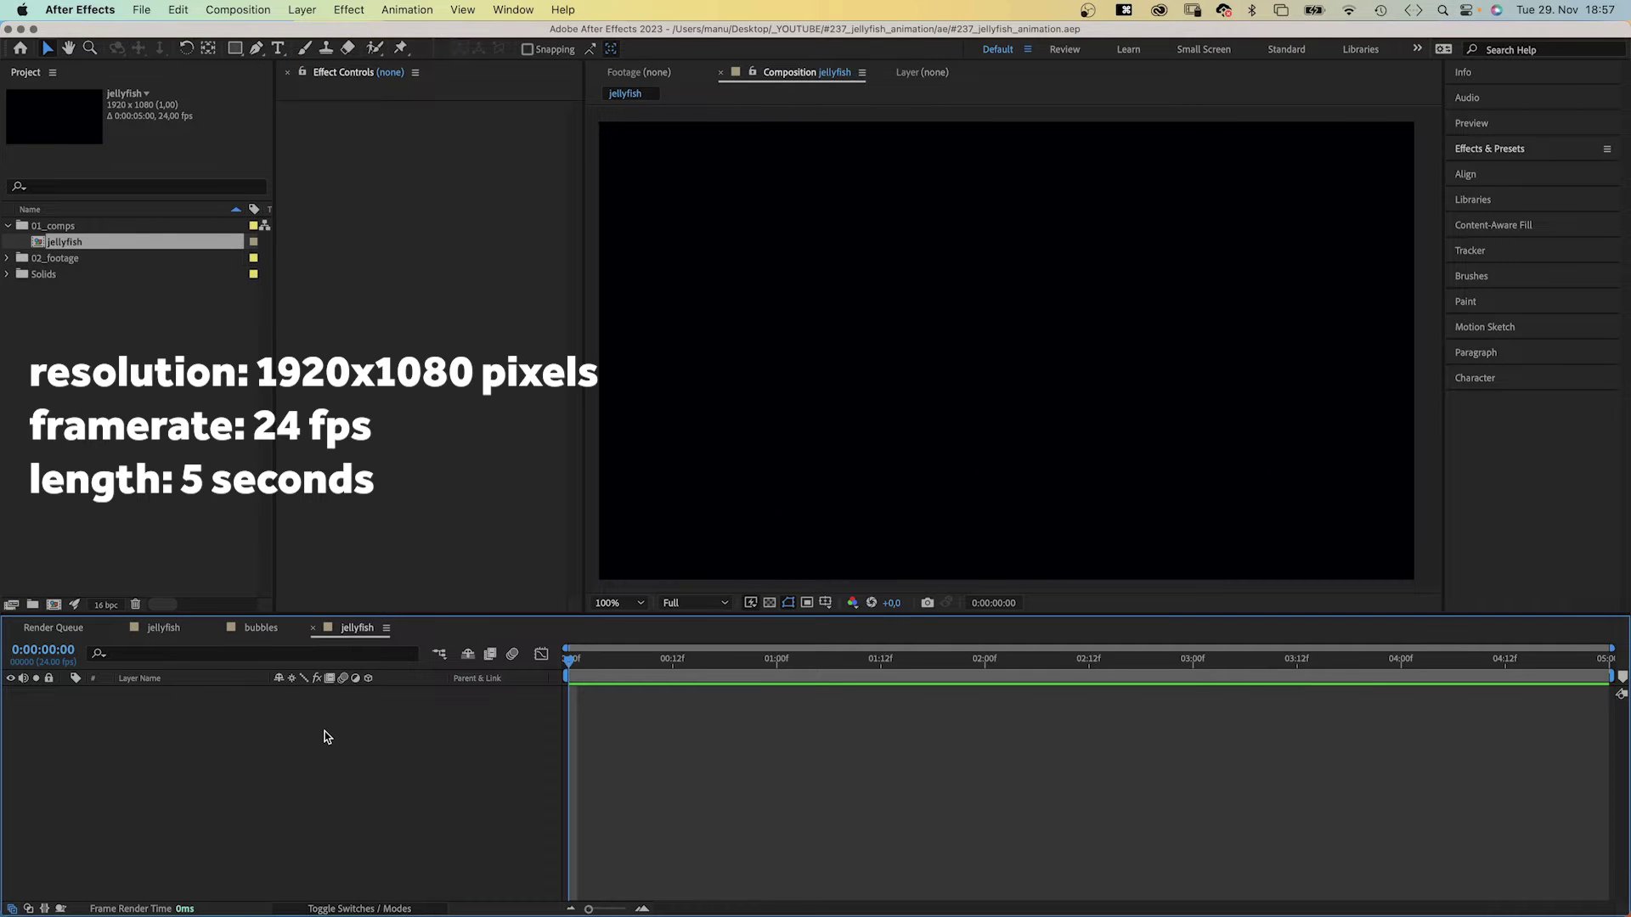
Create a full-composition polygon shape layer named J-fish.
click(235, 47)
click(307, 86)
double_click(235, 54)
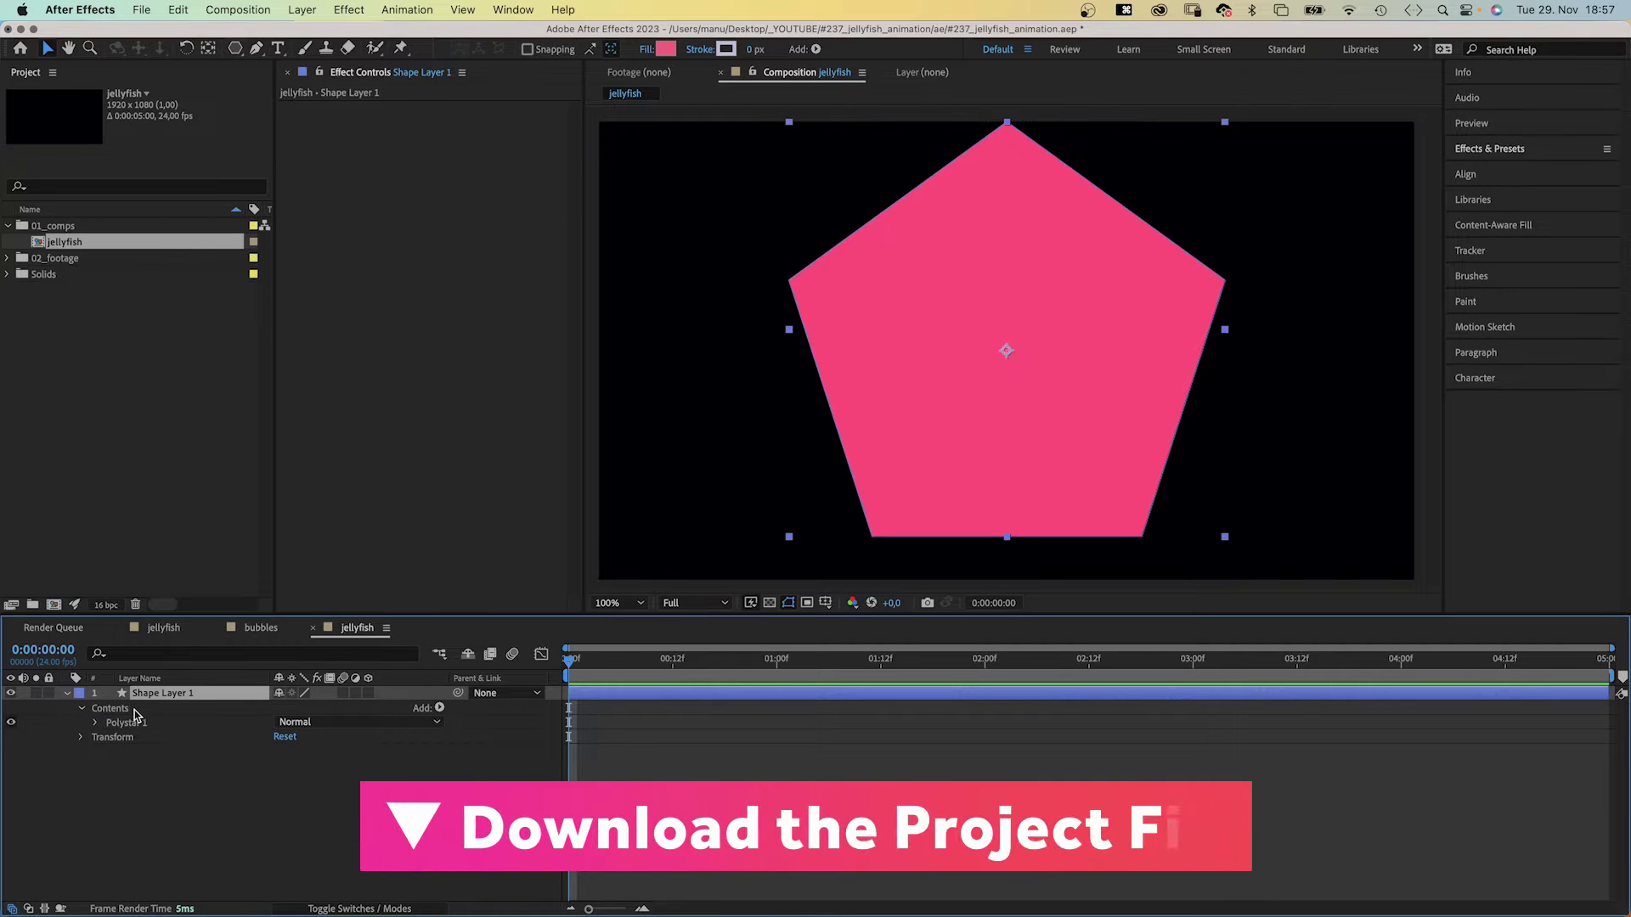
key(Return)
text(J-fish)
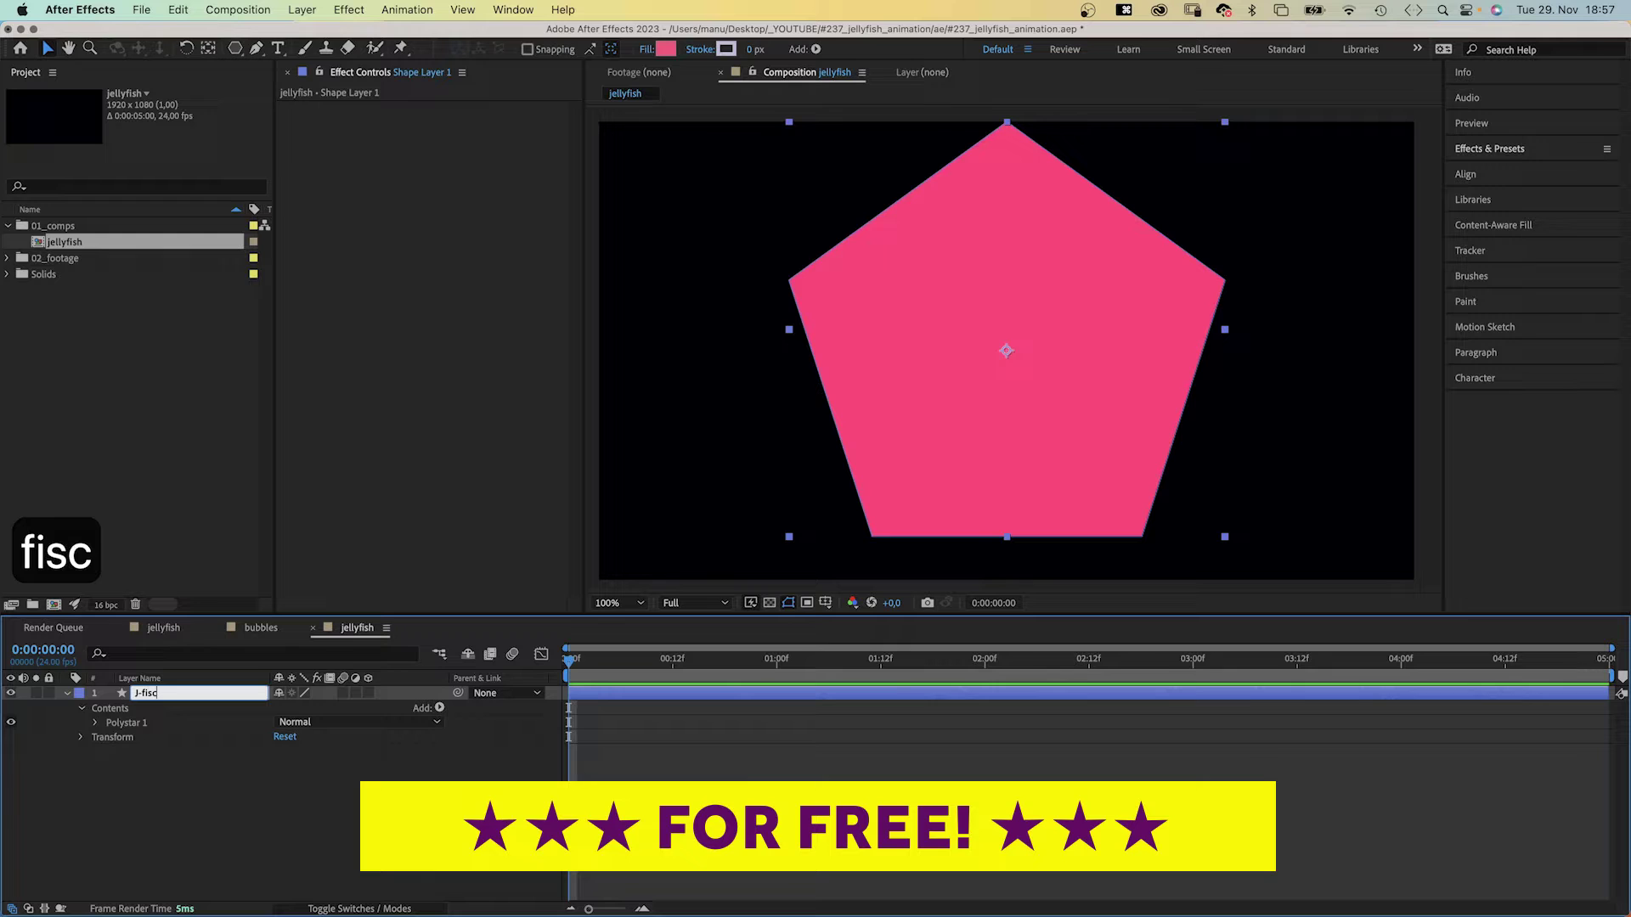
key(Return)
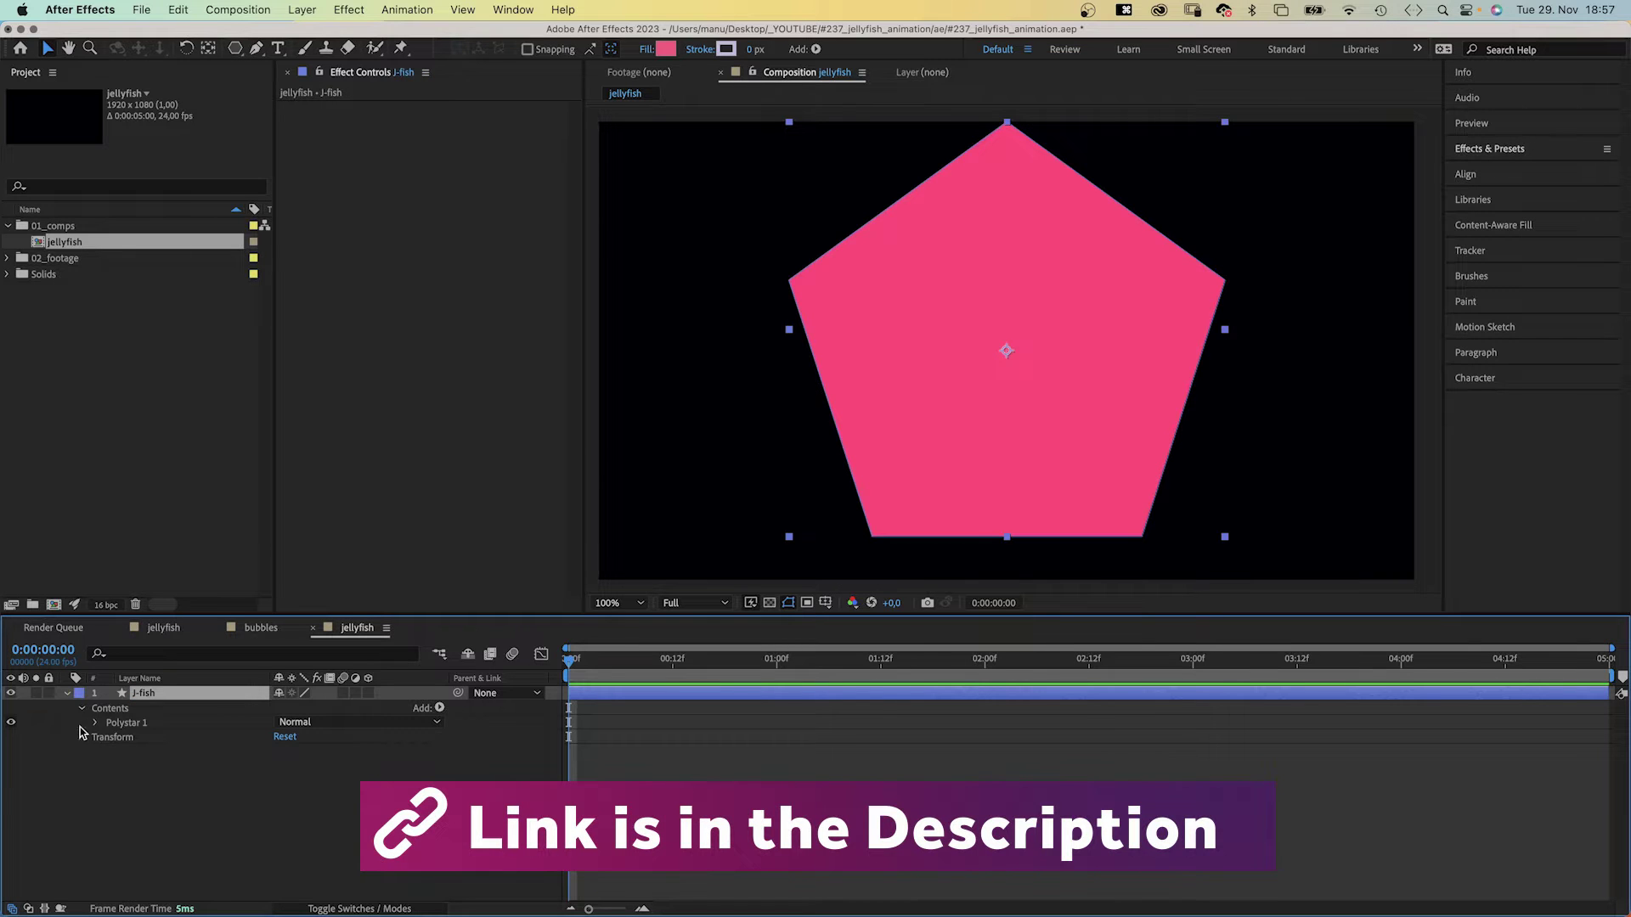
Make the polygon a triangle with 3 points and an outer radius of 250.
click(98, 724)
click(112, 738)
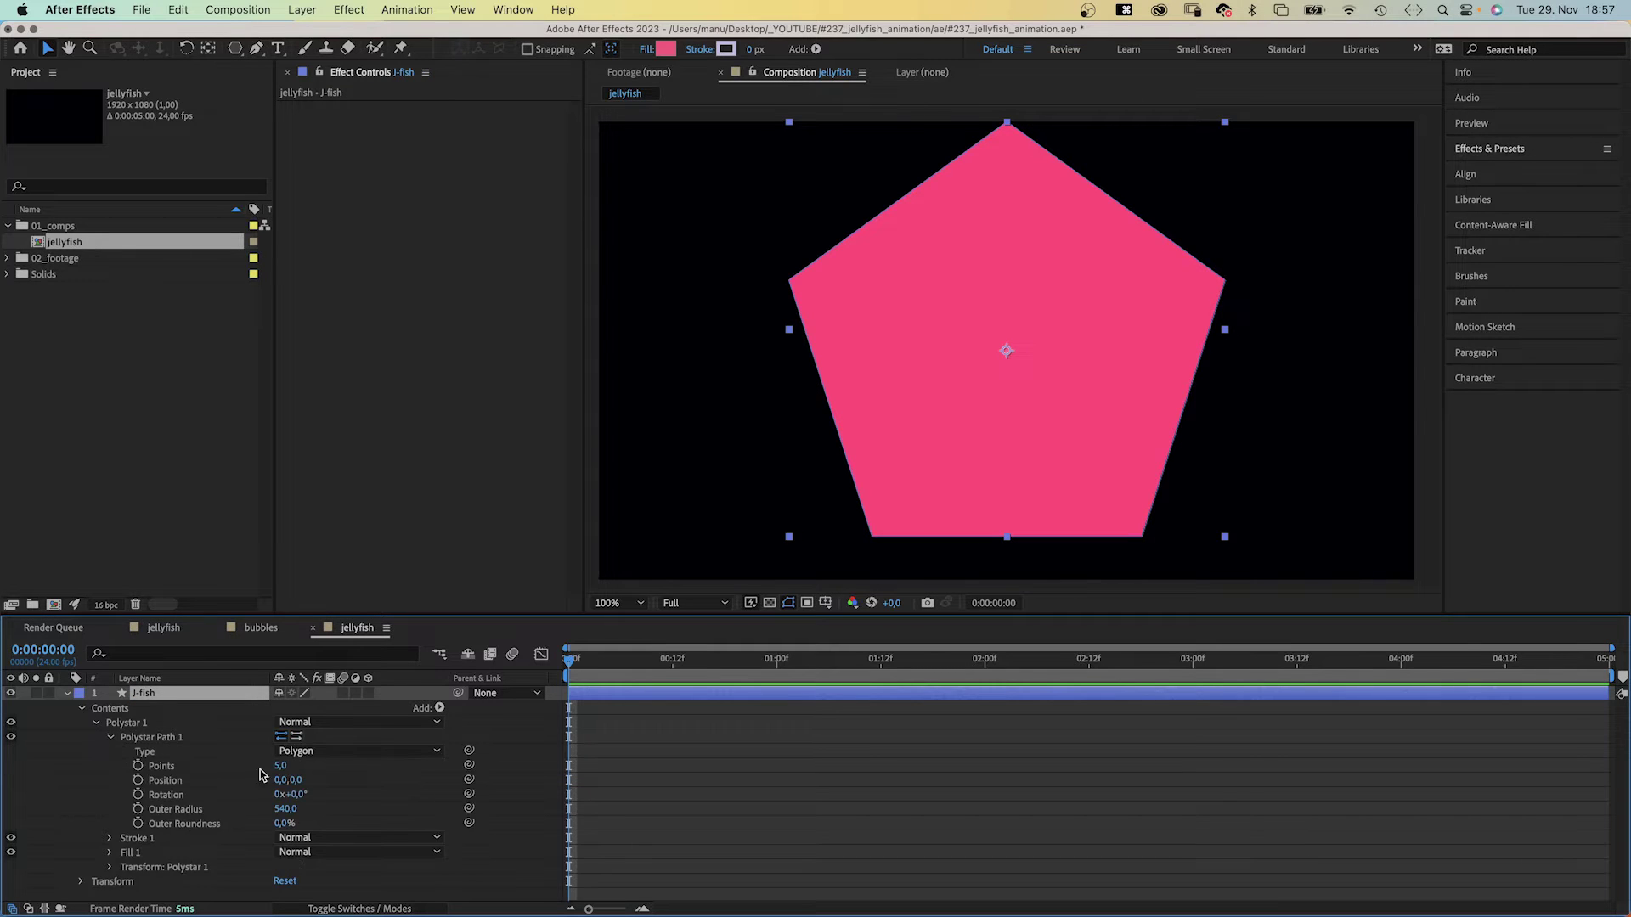
text(3)
key(Return)
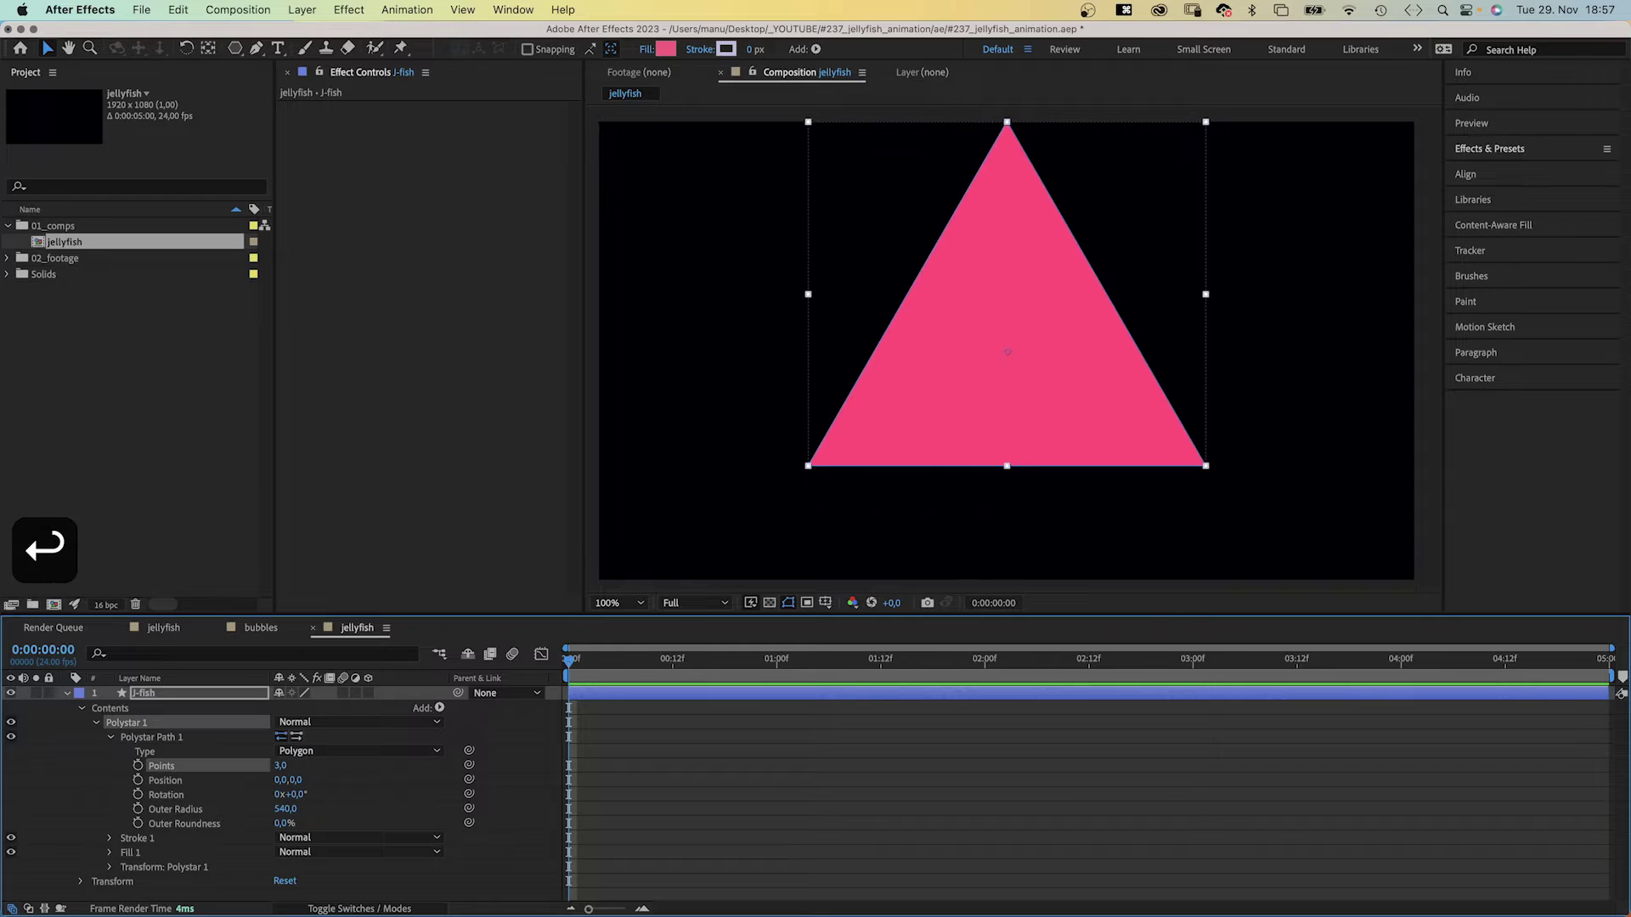
text(250)
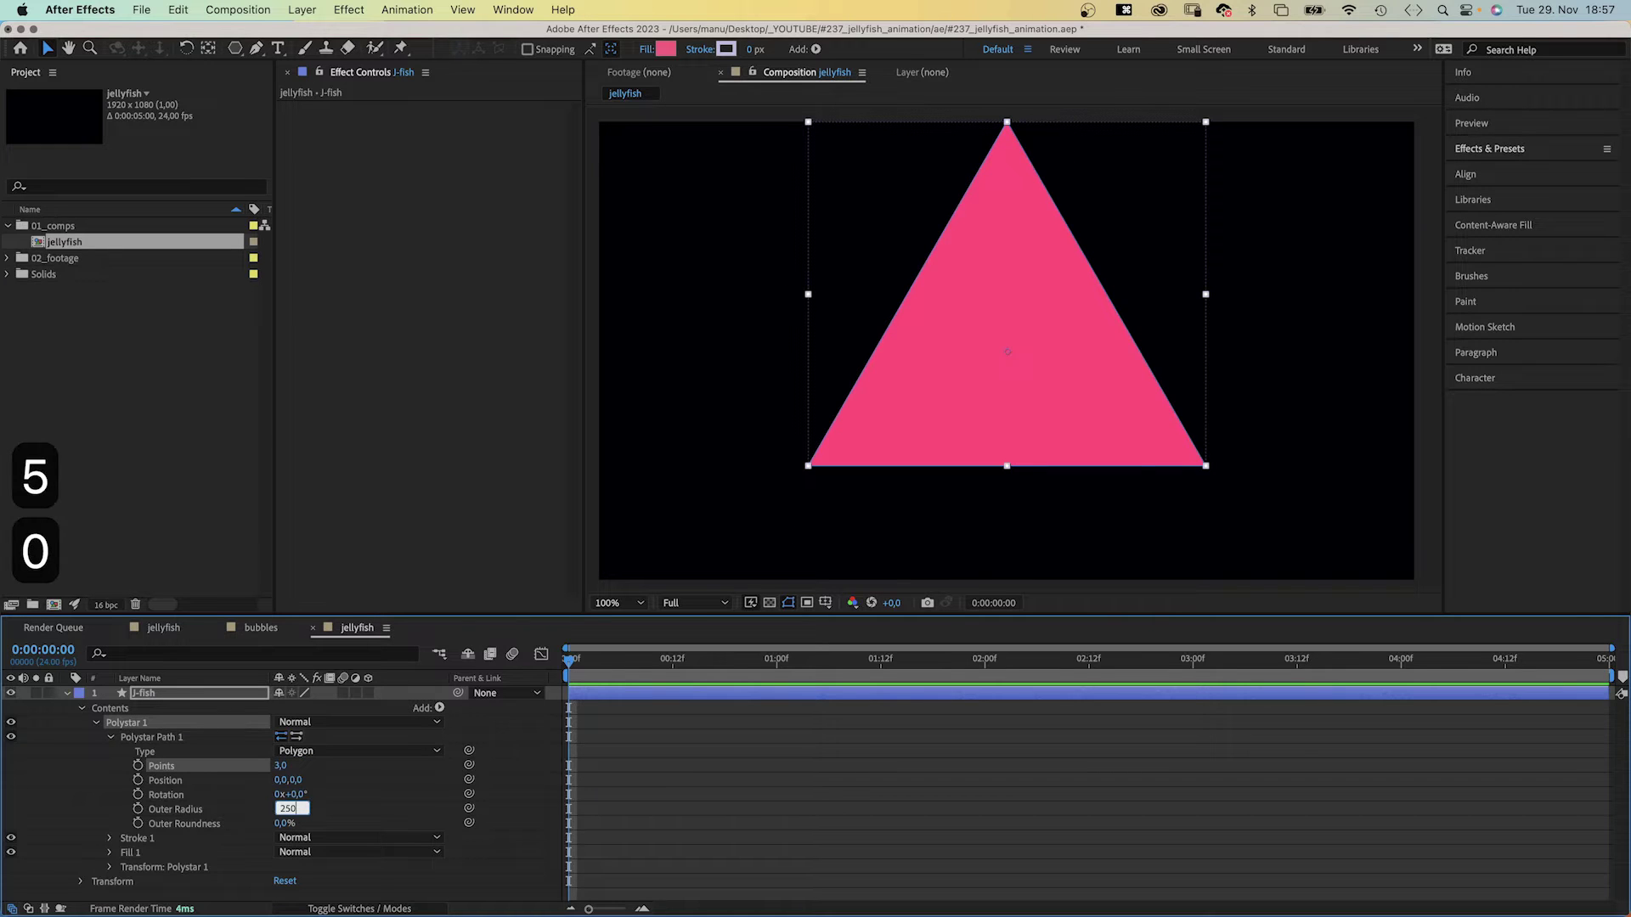
key(Return)
Convert the Polystar path into an editable Bezier path.
click(157, 741)
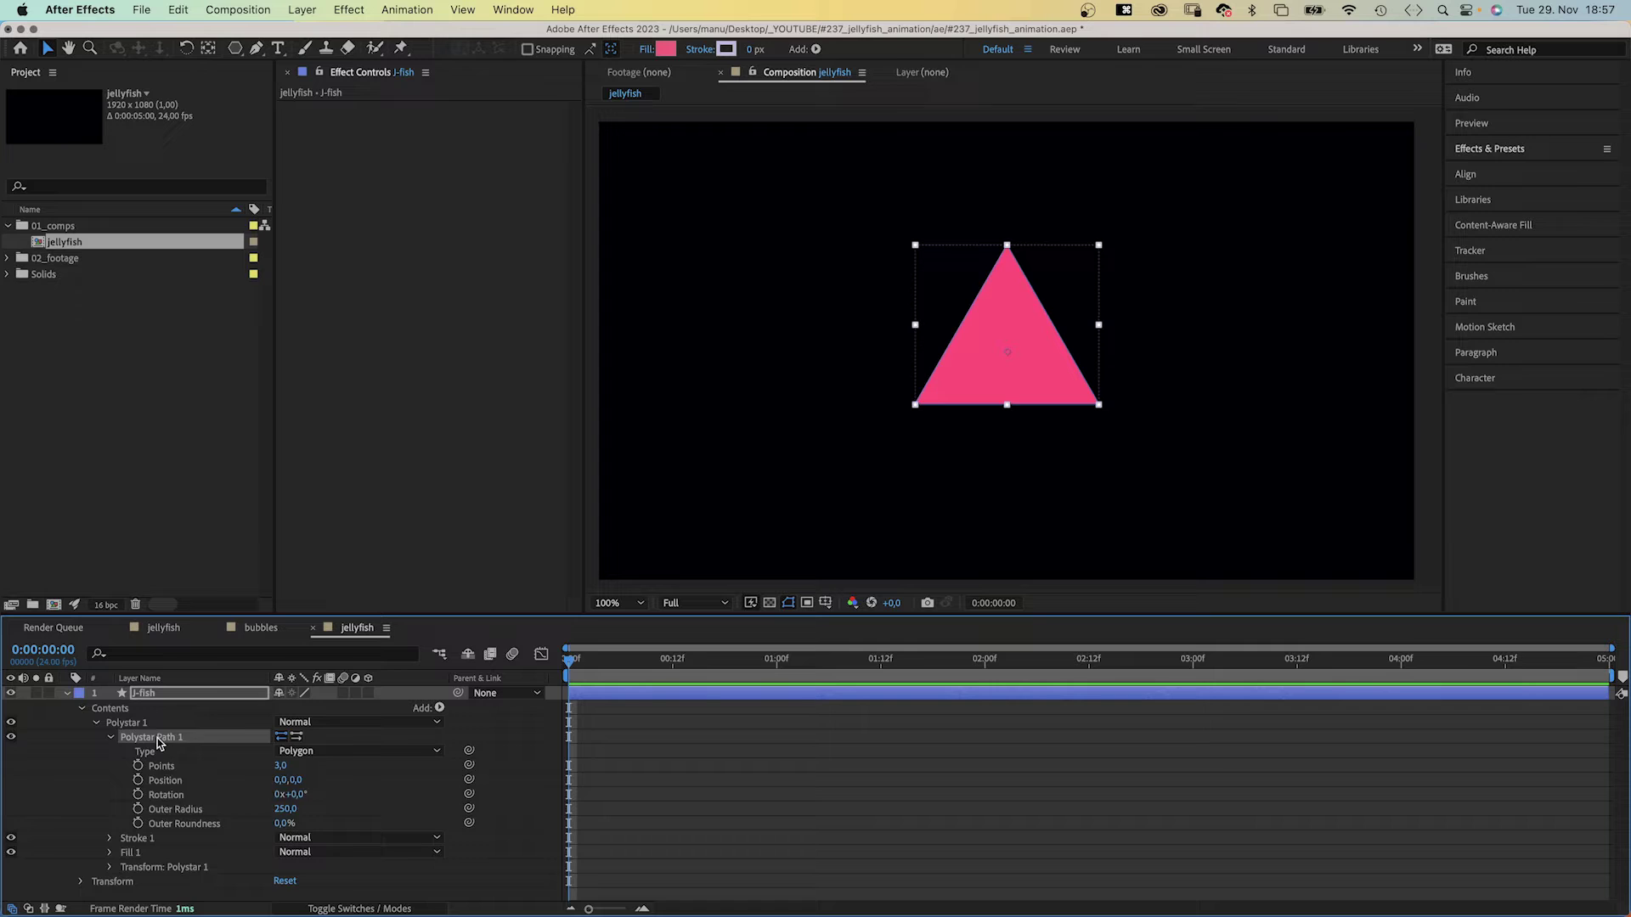
right_click(159, 745)
click(175, 794)
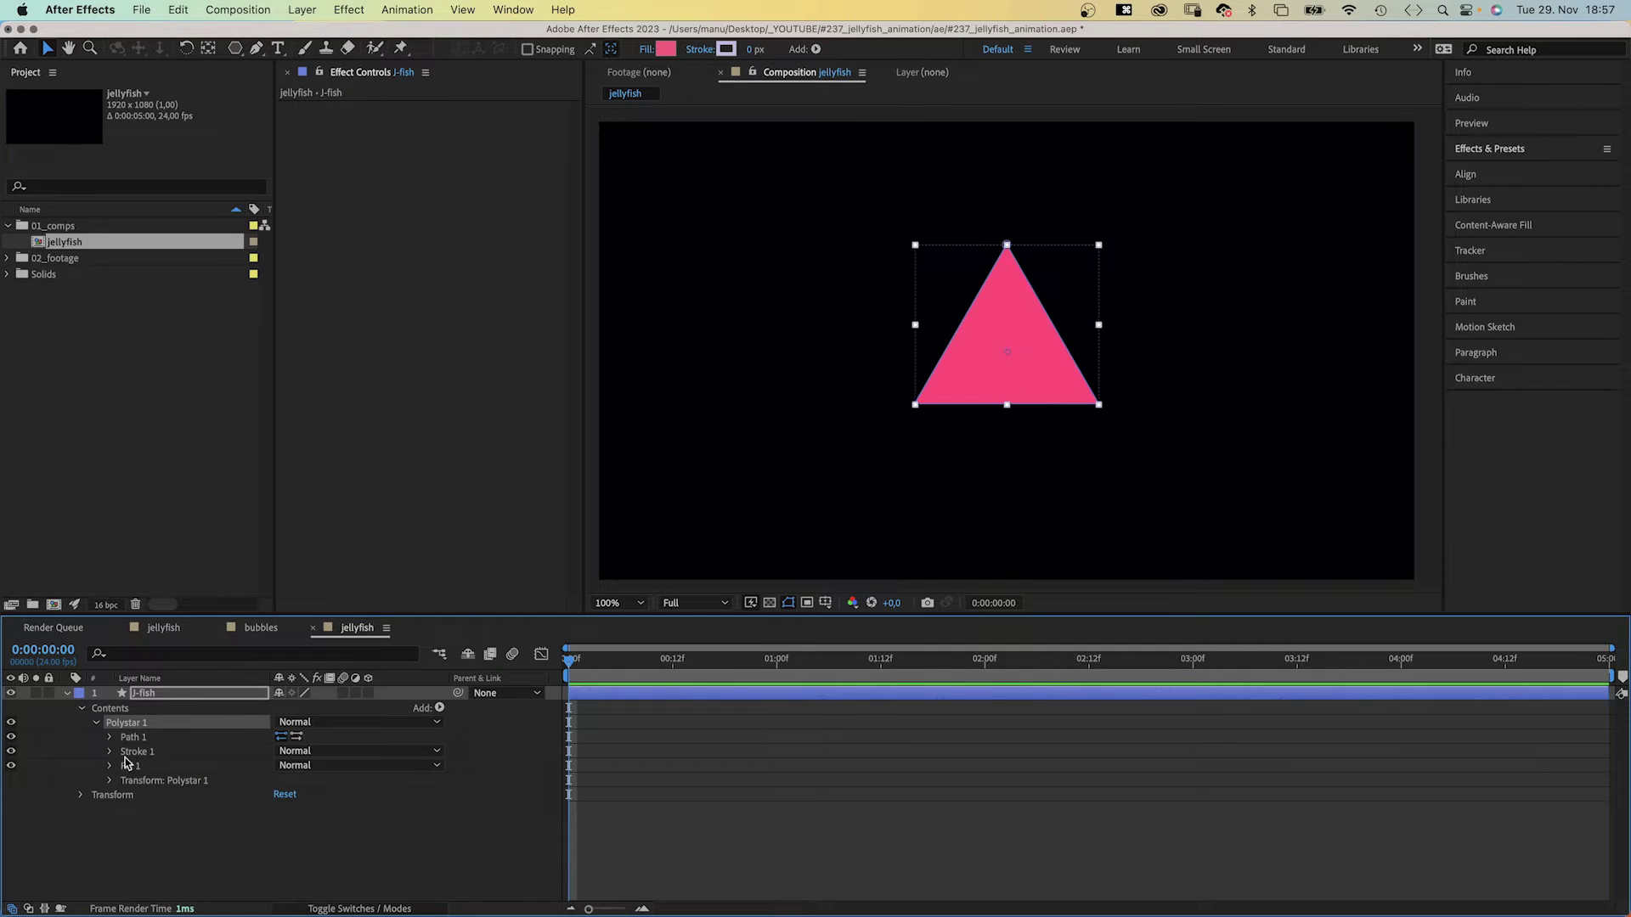
click(108, 738)
Smooth all three triangle corners into rounded curves.
click(157, 752)
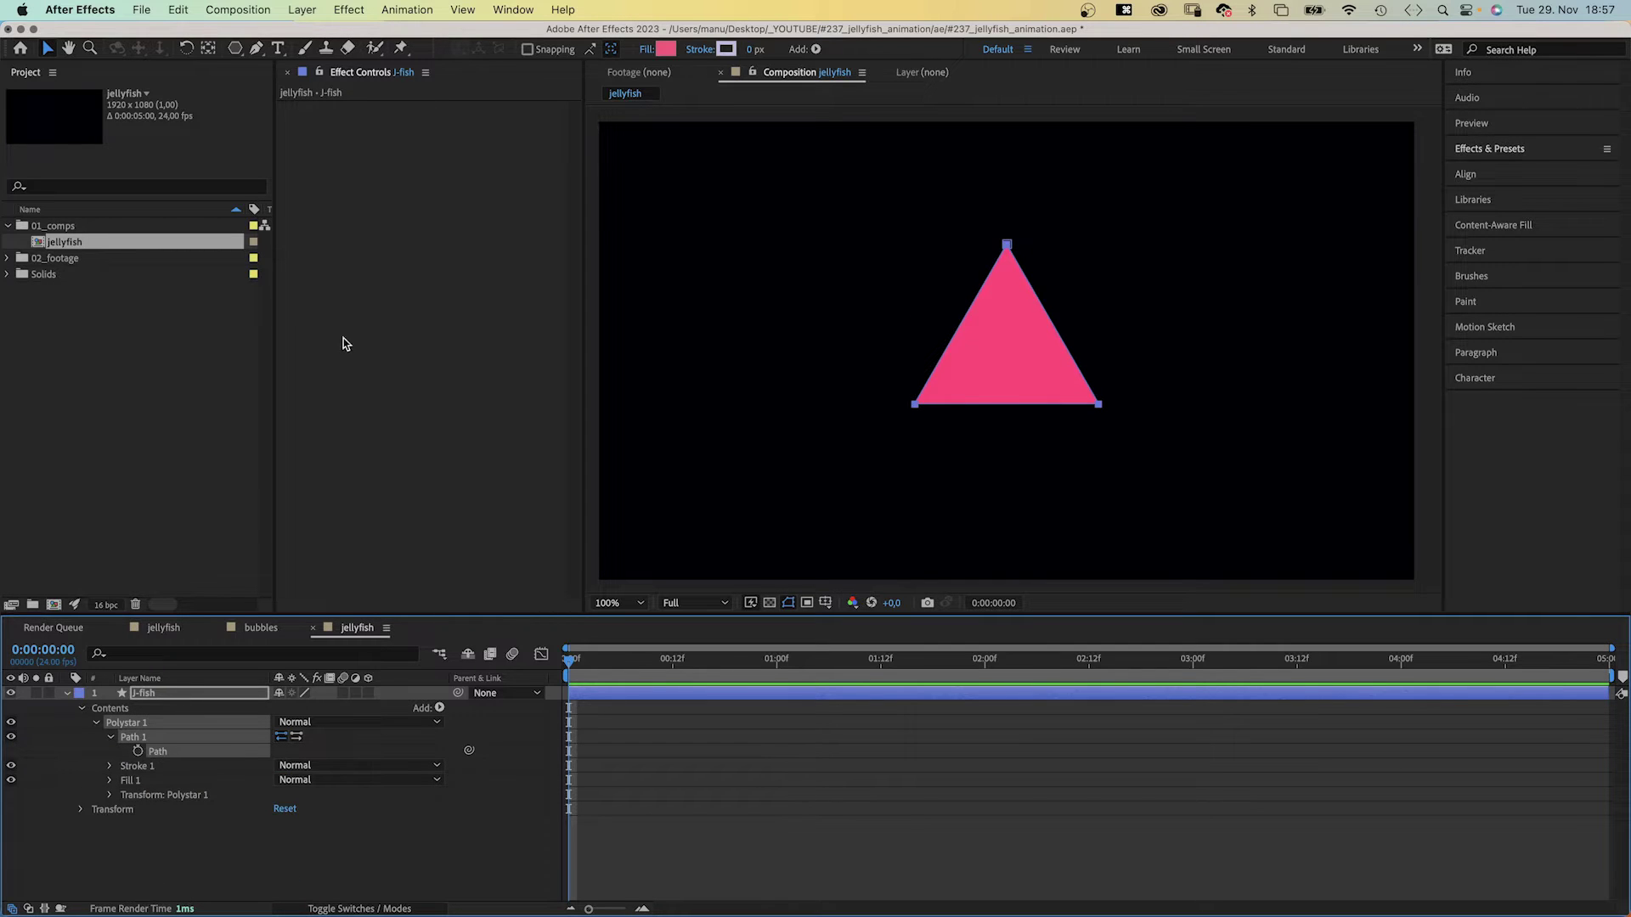
drag(256, 48, 323, 102)
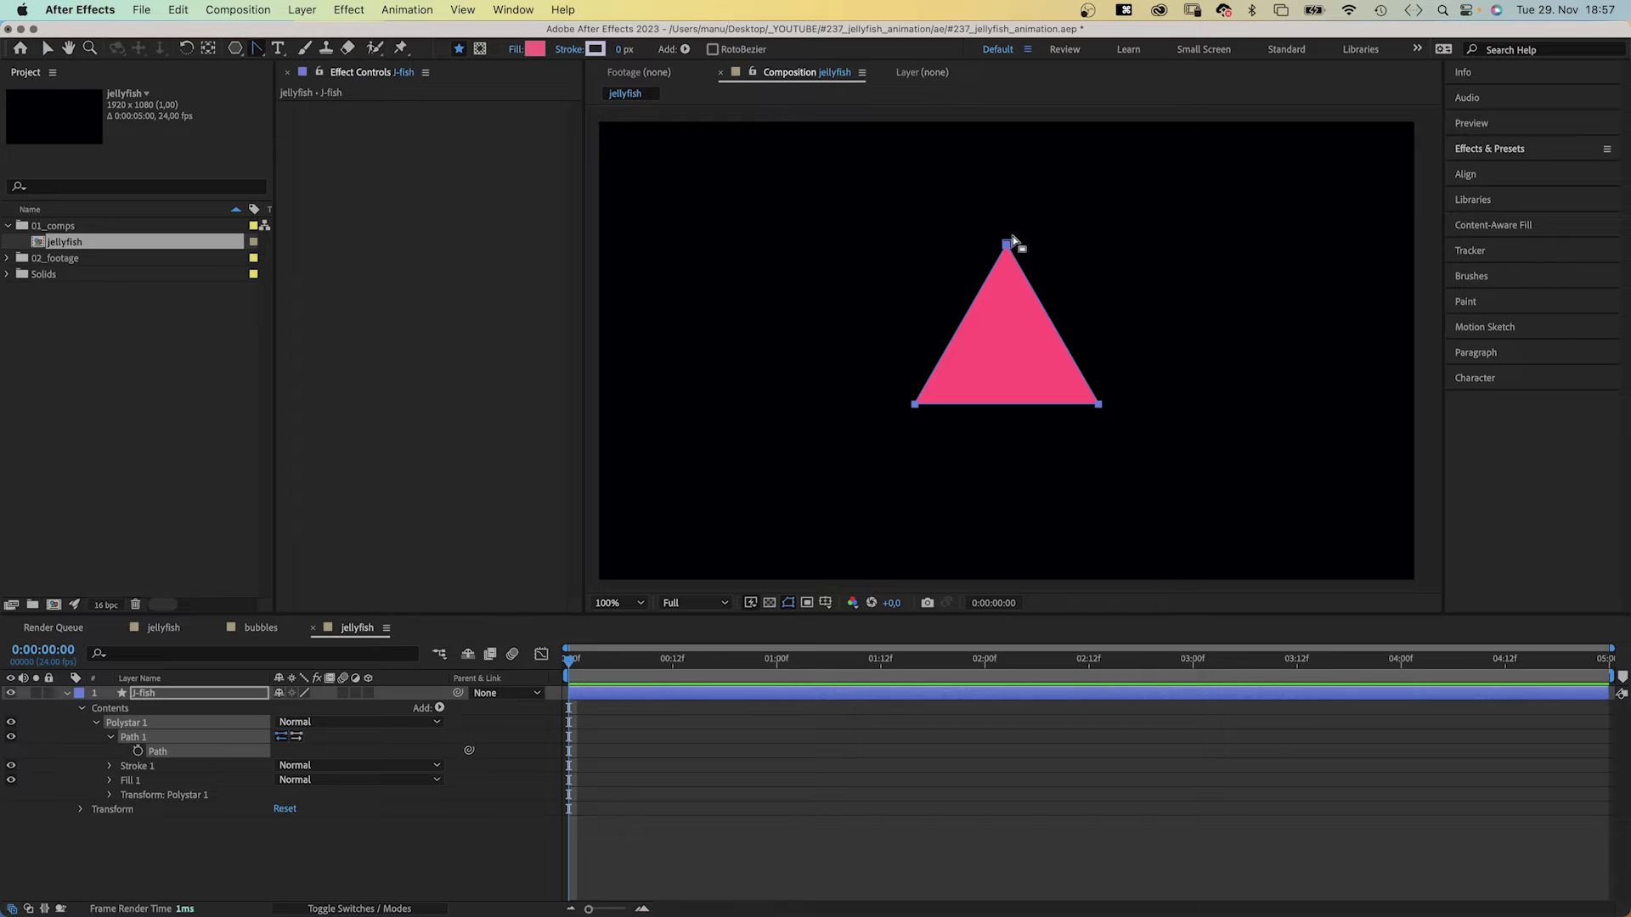
drag(1009, 242, 1089, 248)
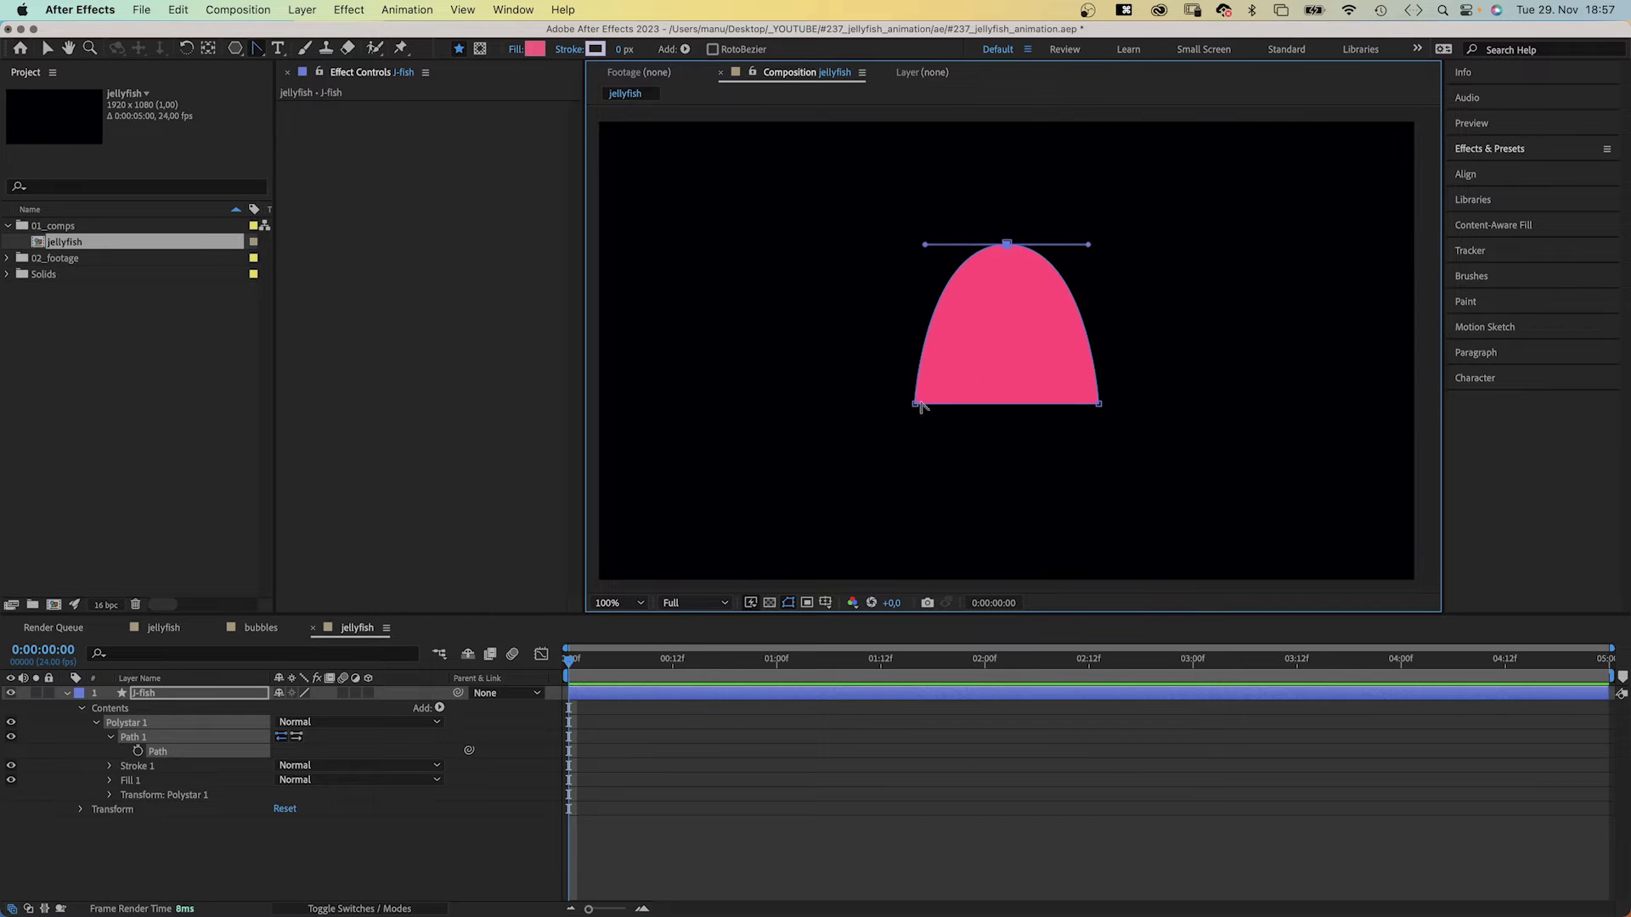
drag(920, 405, 899, 398)
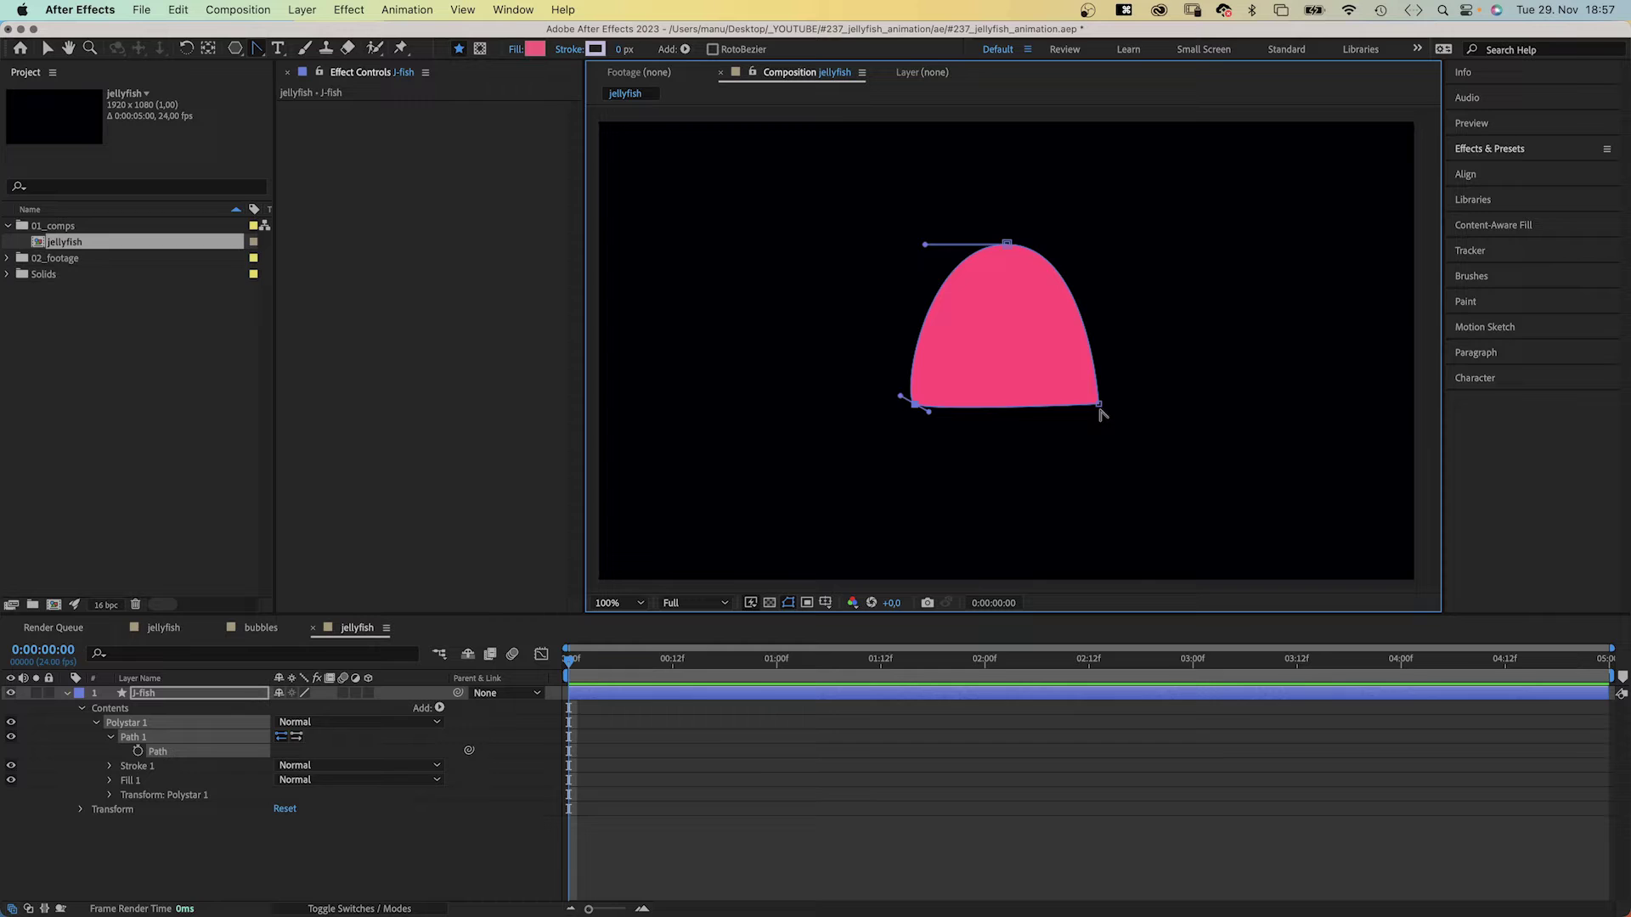
drag(1103, 412, 1091, 419)
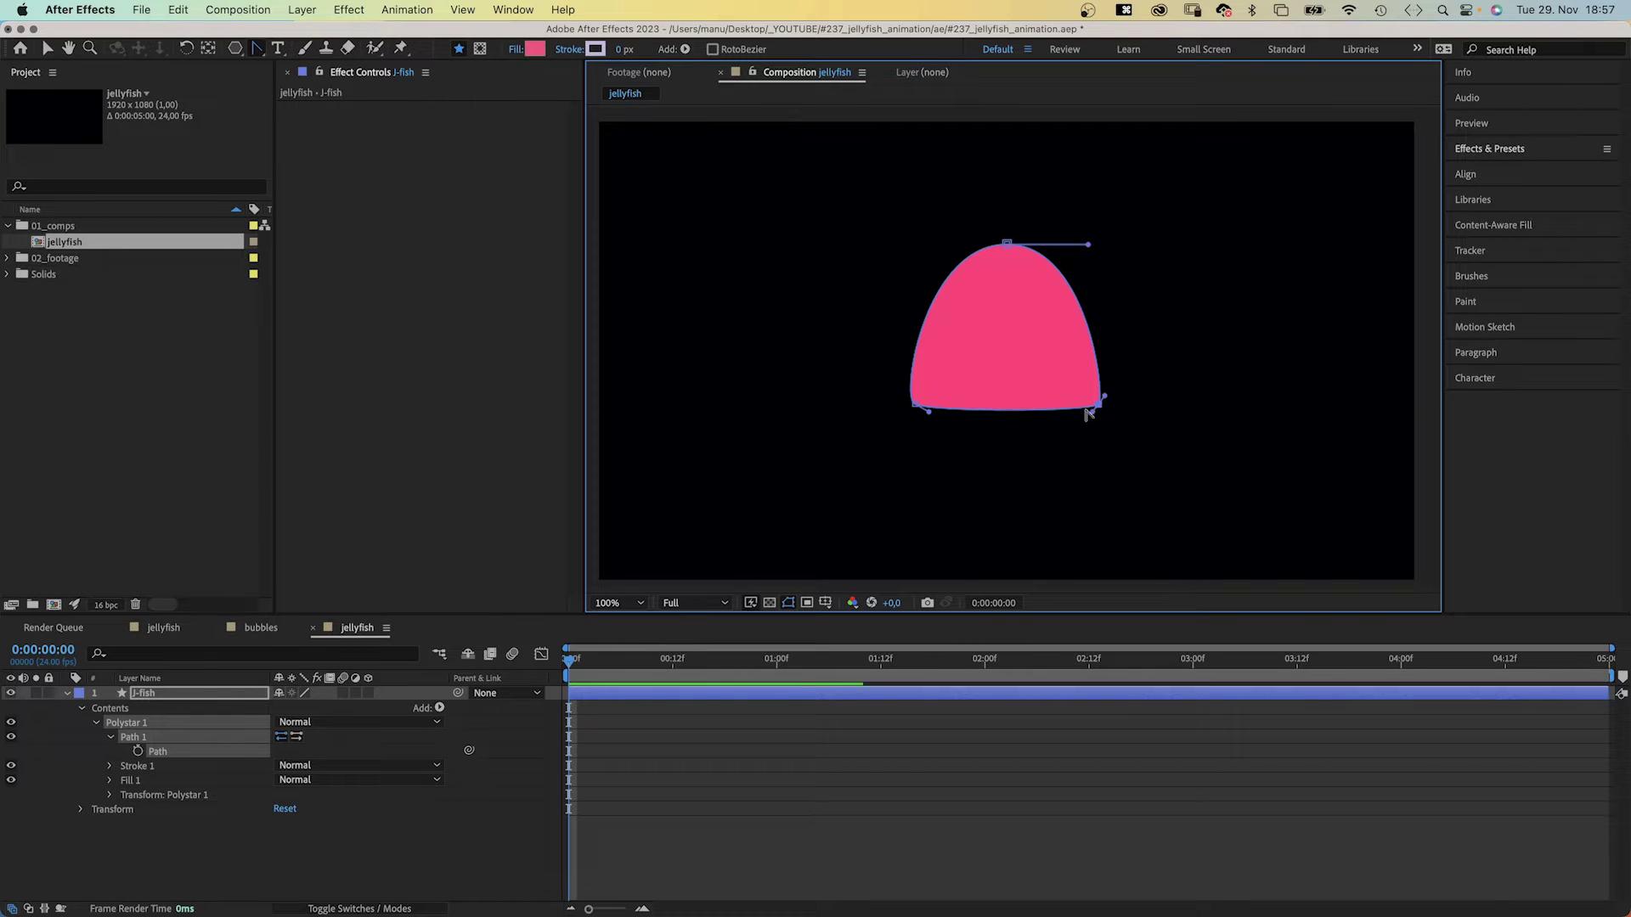
Raise and widen the two bottom points into a dome, then nudge it upward.
key(v)
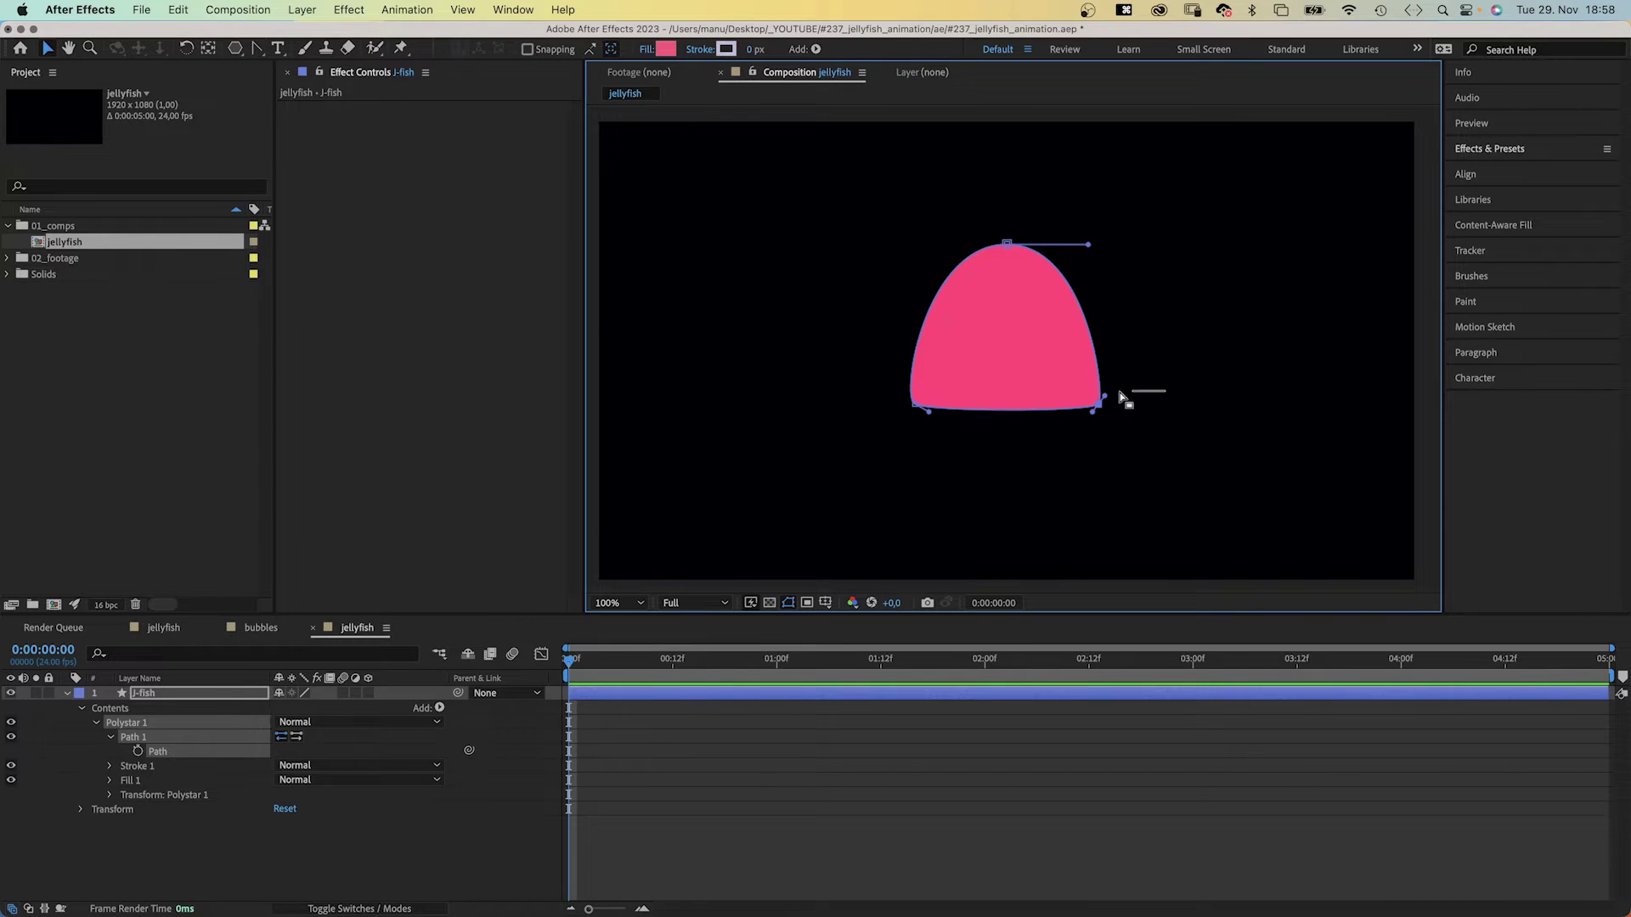
drag(1169, 385, 837, 439)
drag(923, 407, 919, 357)
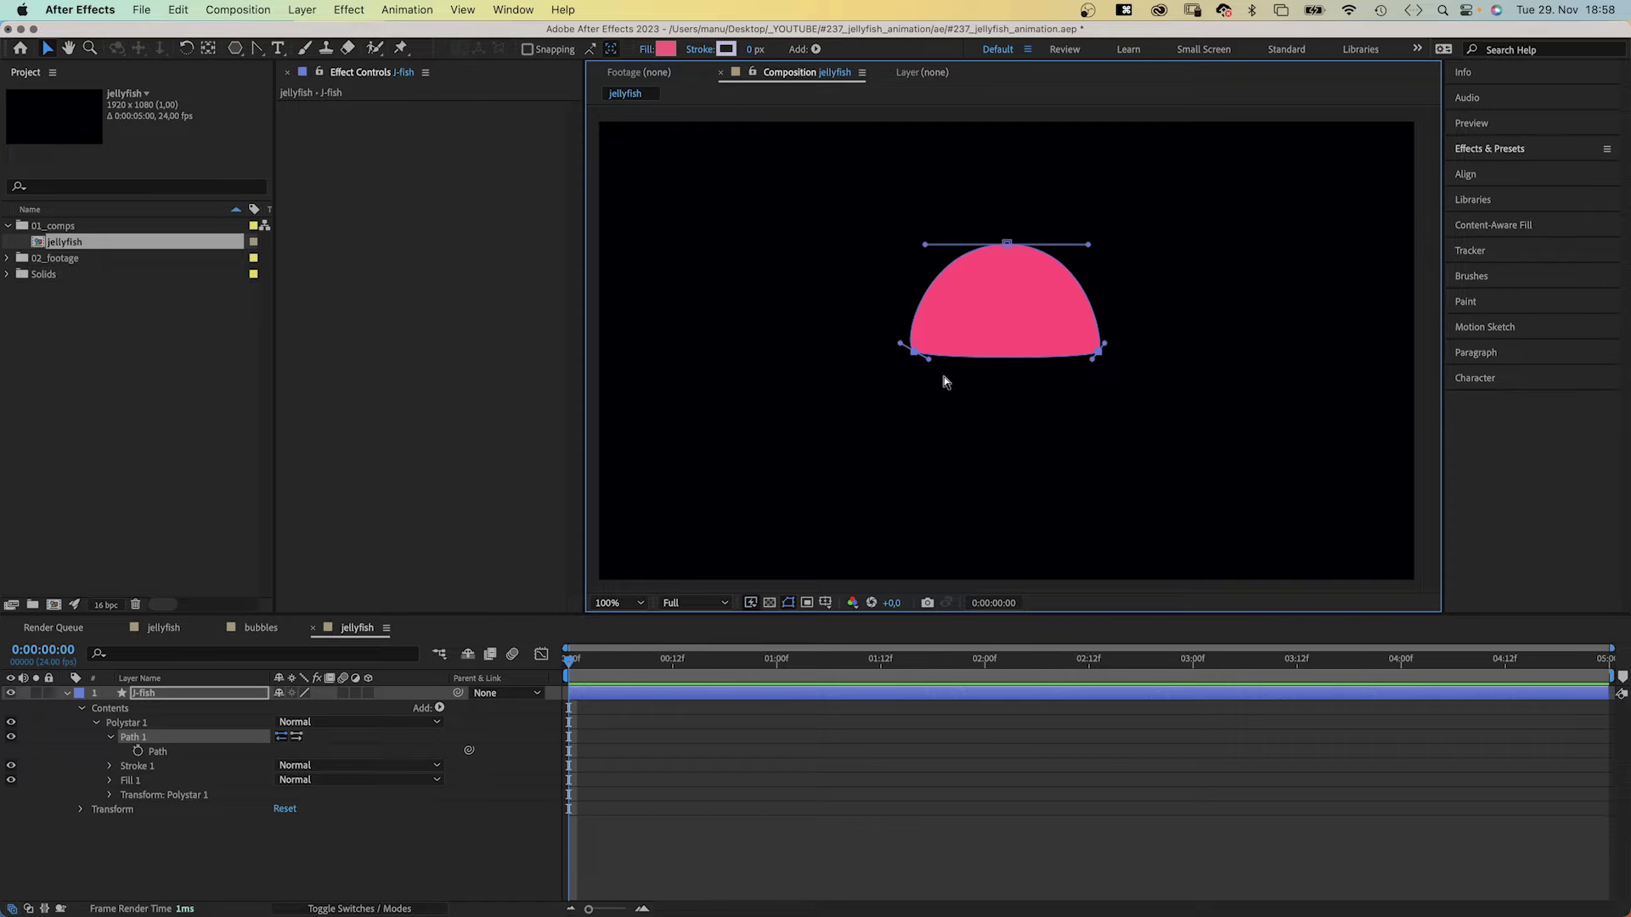
key(super+t)
drag(1107, 350, 1137, 350)
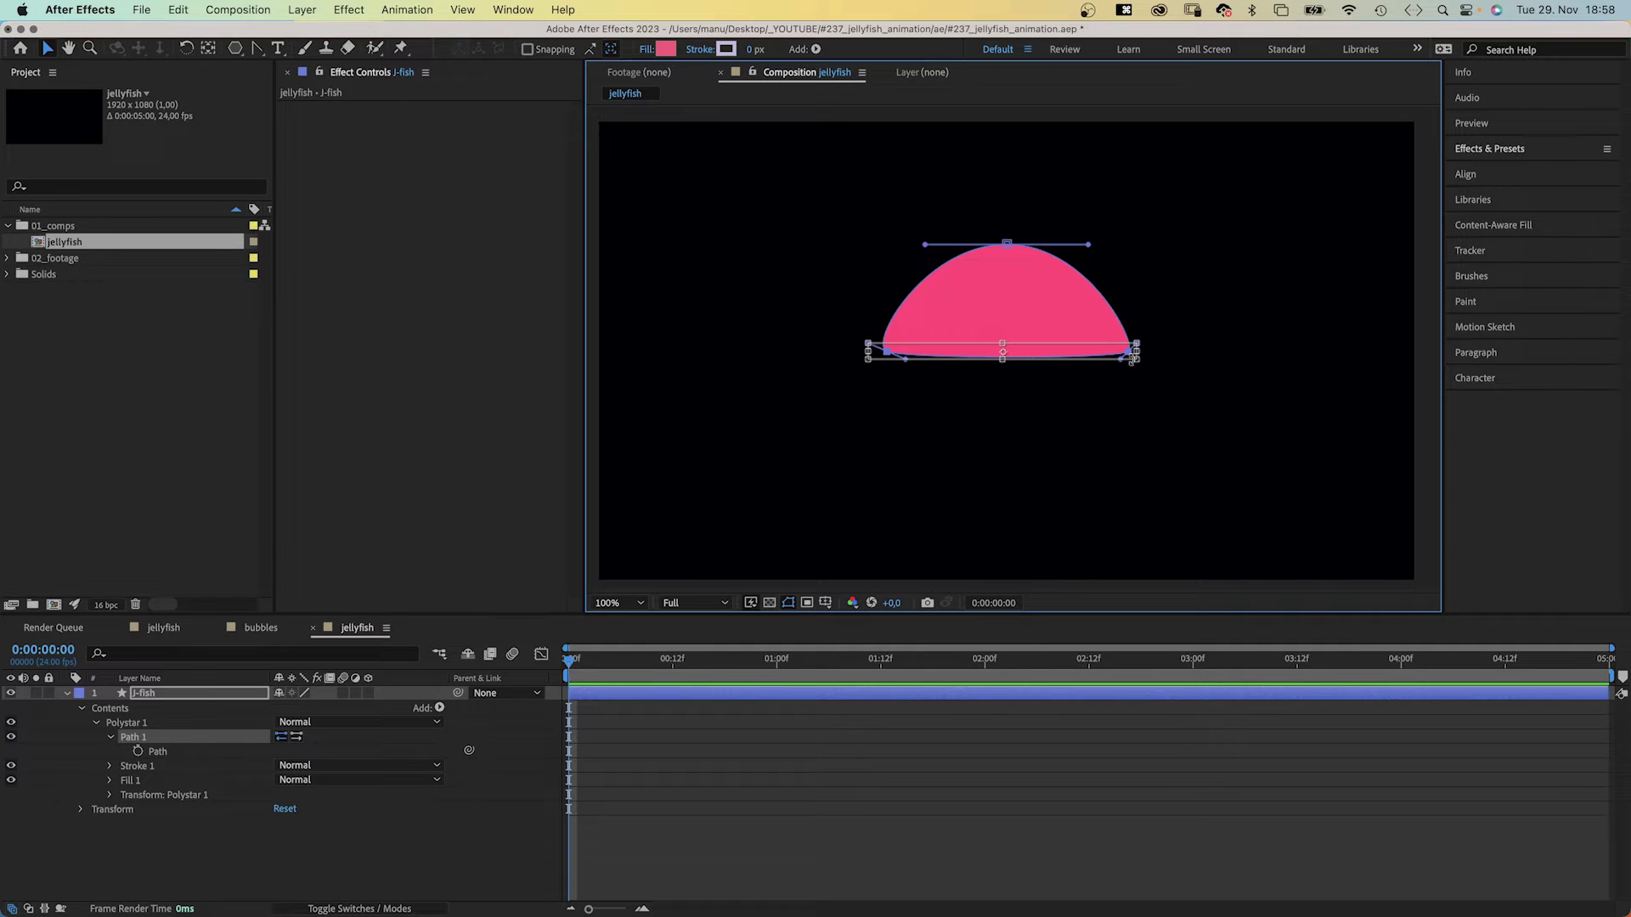
key(Return)
drag(1269, 219, 765, 364)
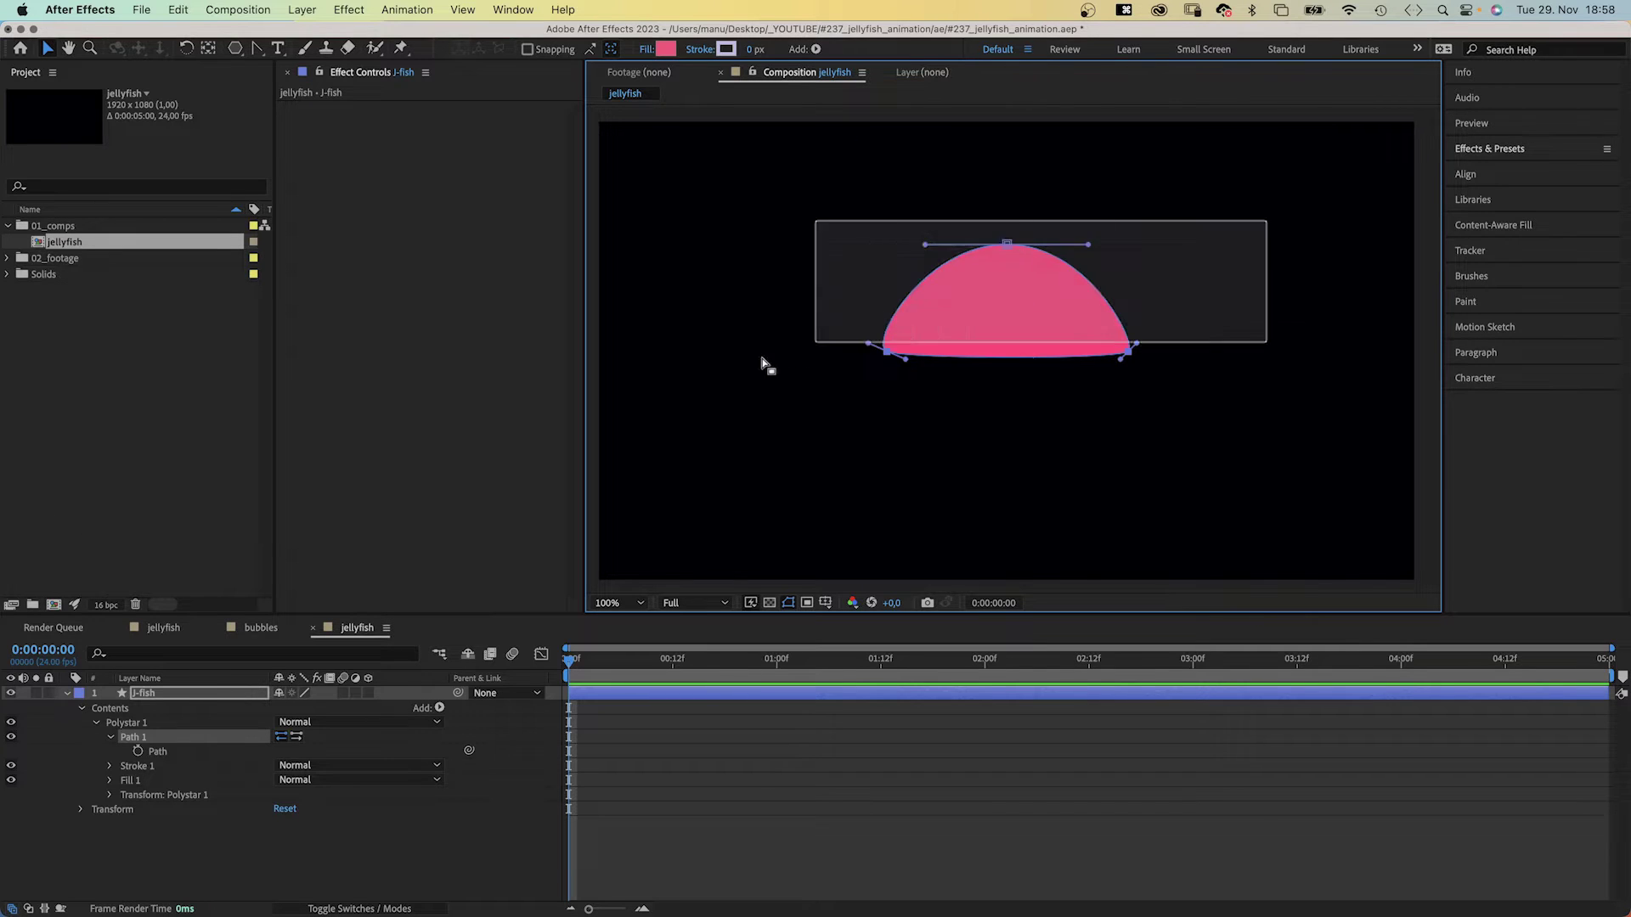
drag(1003, 244, 1004, 229)
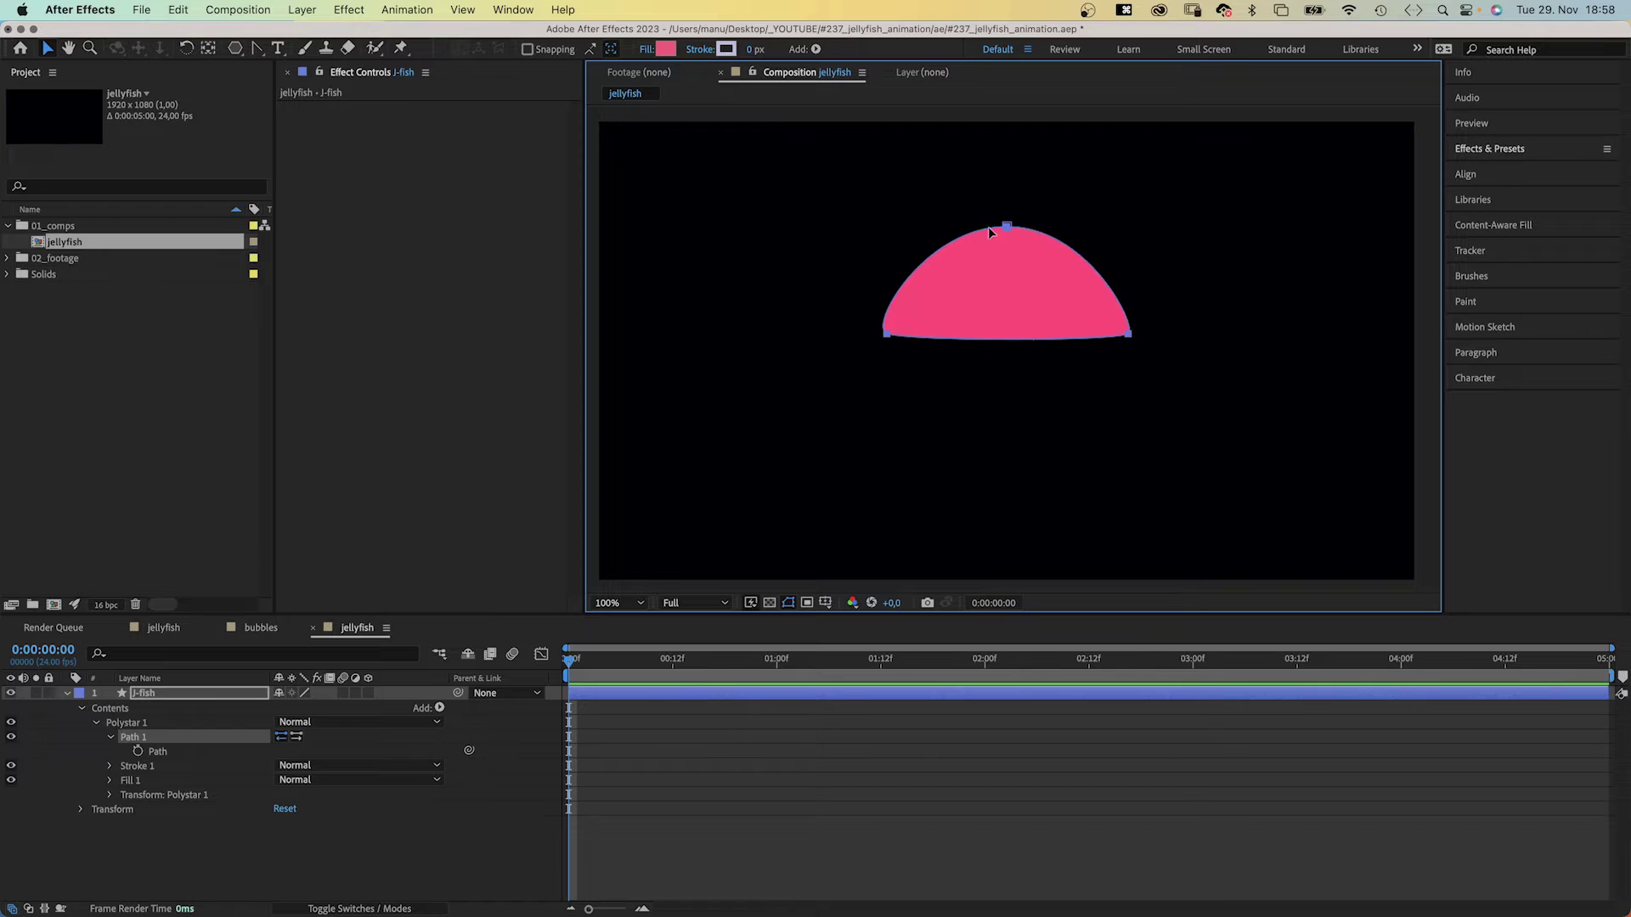
Switch the dome's fill to a Linear Gradient.
click(646, 51)
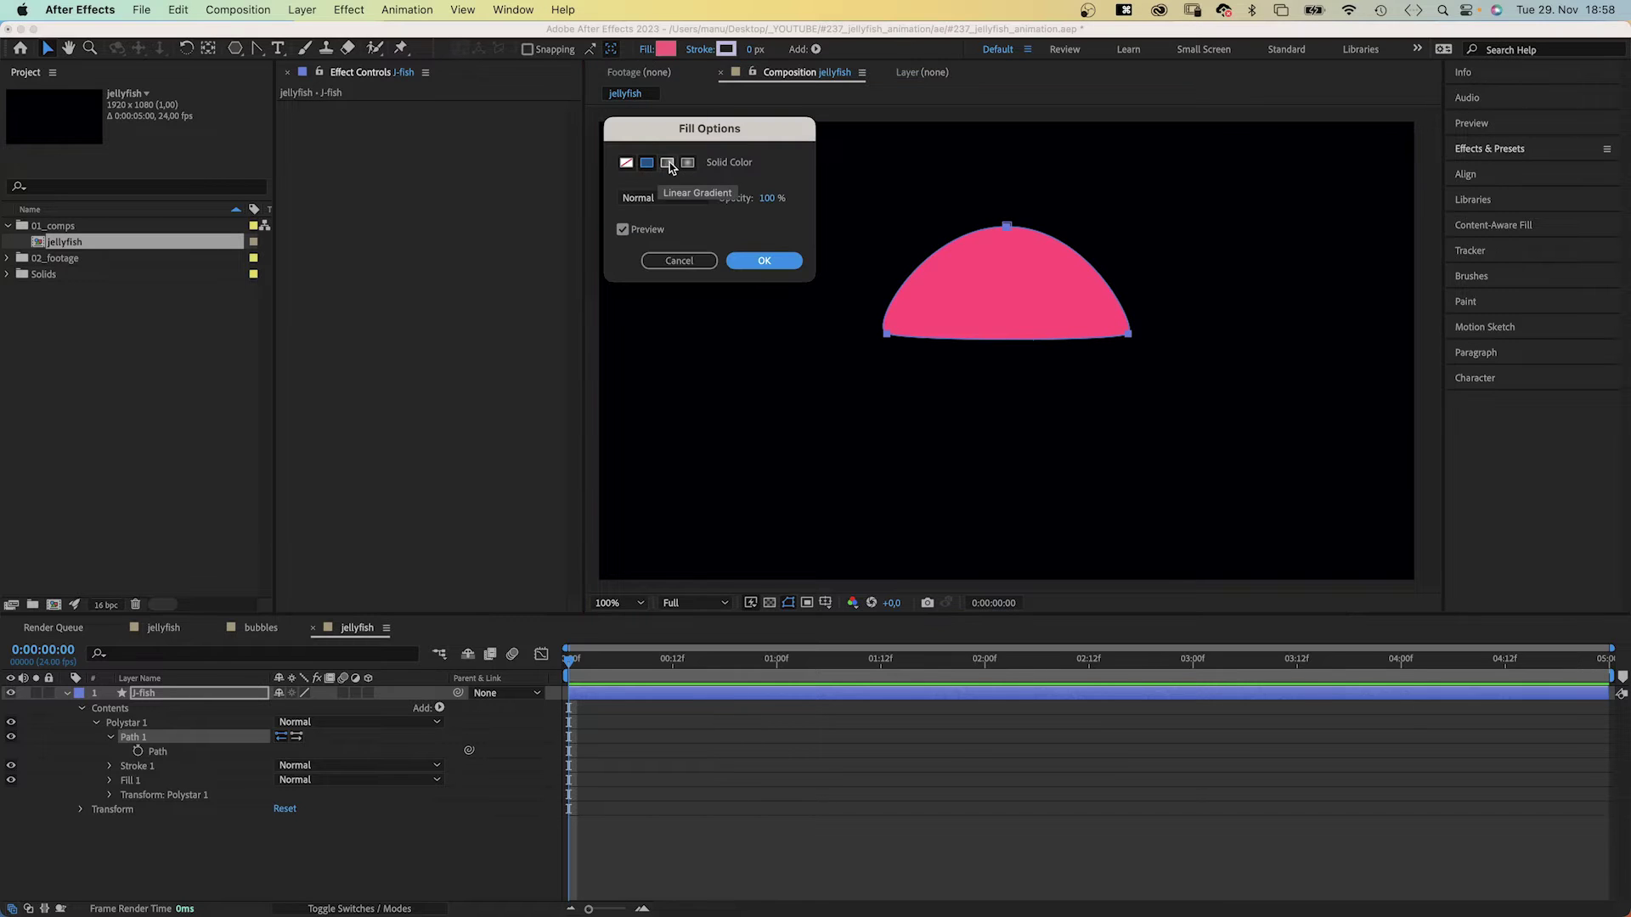
click(667, 161)
click(760, 261)
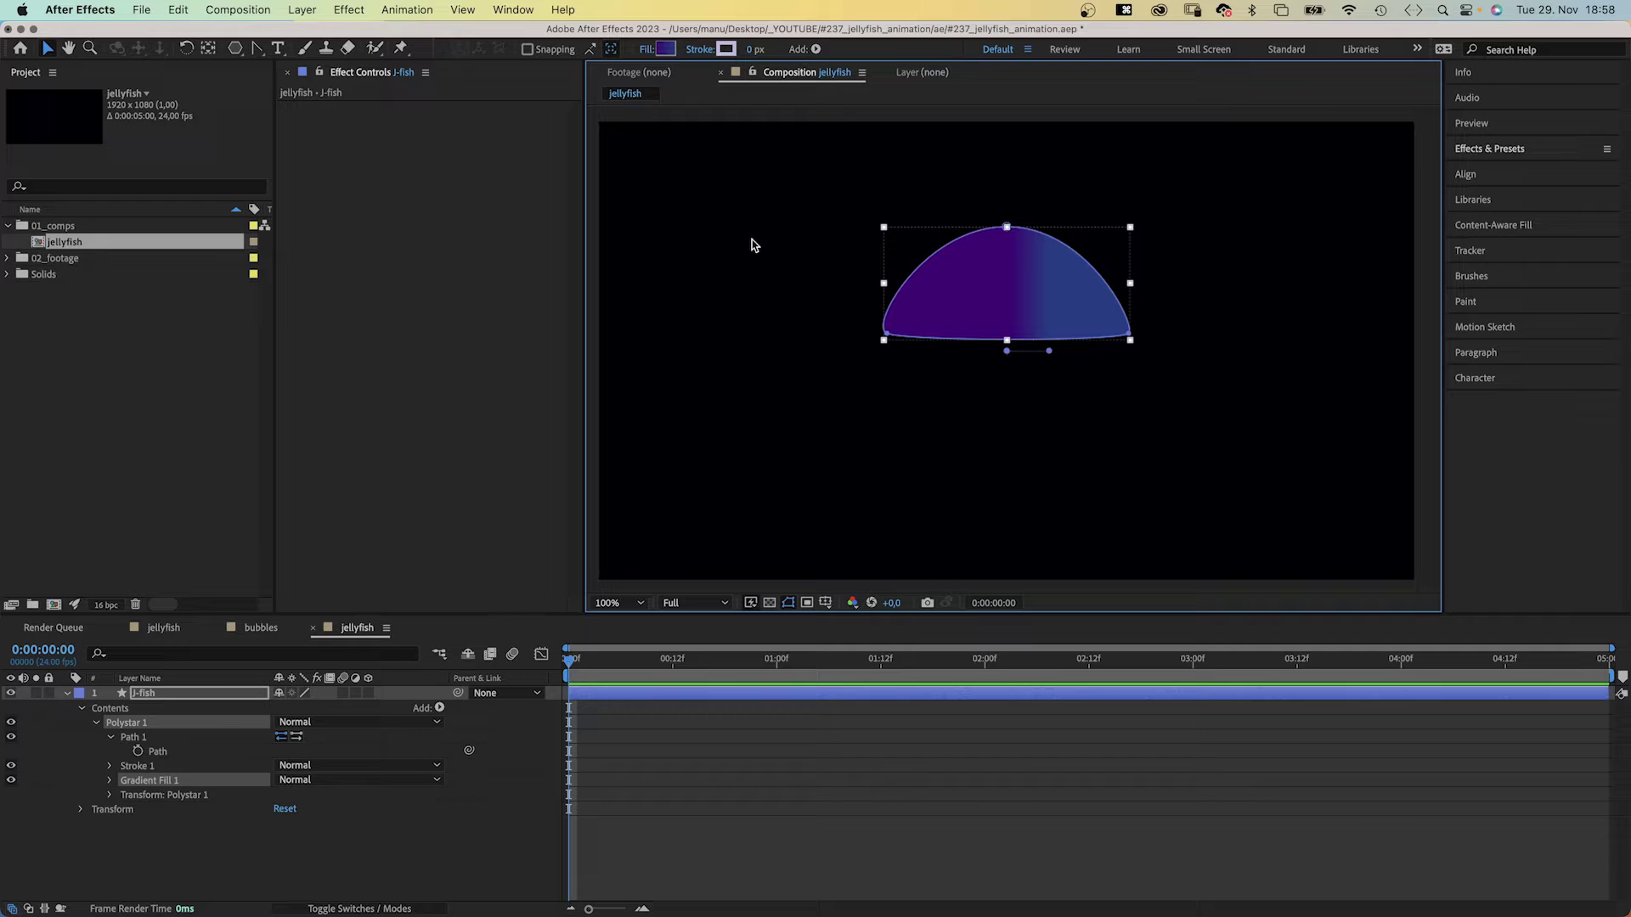
Make the gradient purple-to-pink, angled from lower left to upper right.
click(666, 50)
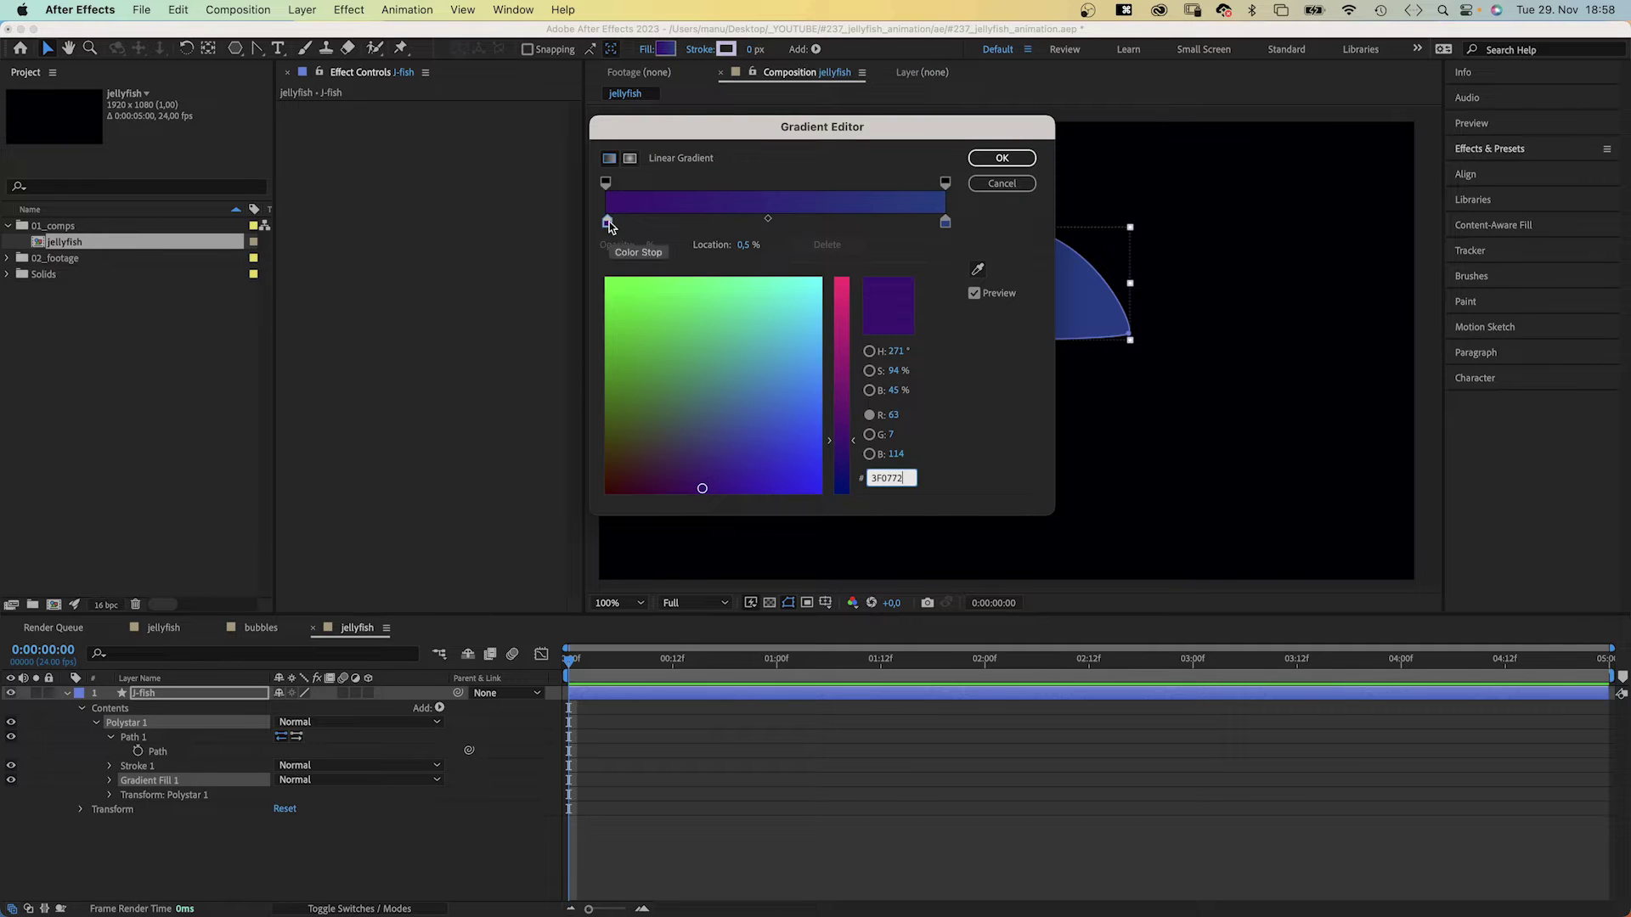
mouse_move(669, 465)
mouse_down()
mouse_move(697, 440)
mouse_move(727, 467)
mouse_up()
click(945, 222)
drag(830, 366, 851, 271)
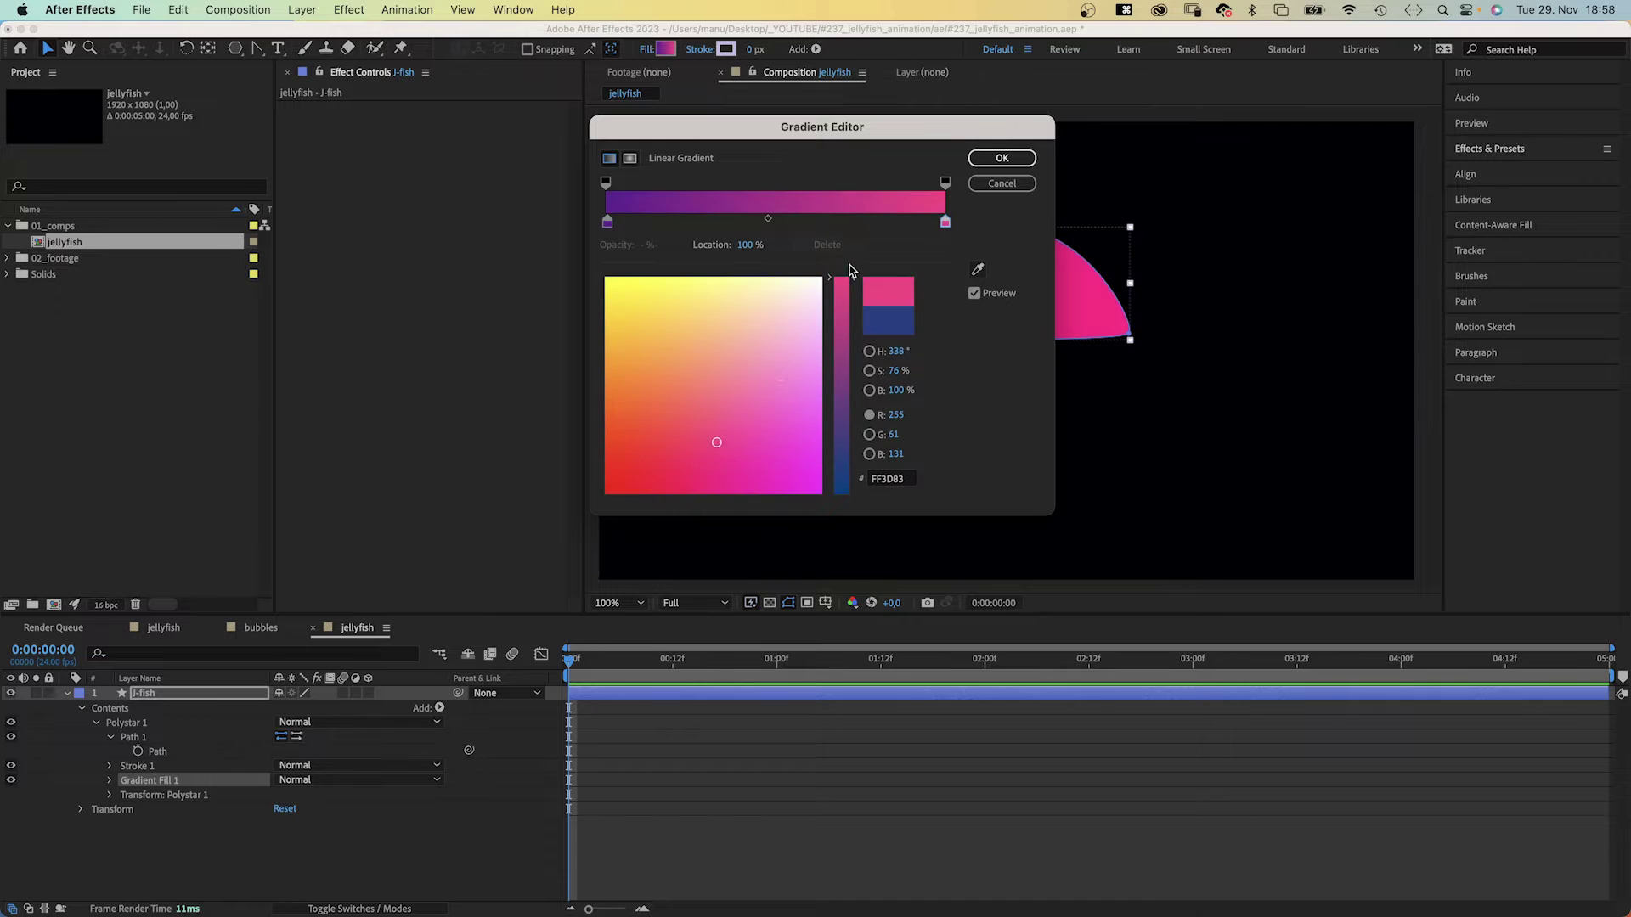
drag(719, 438, 770, 410)
click(998, 159)
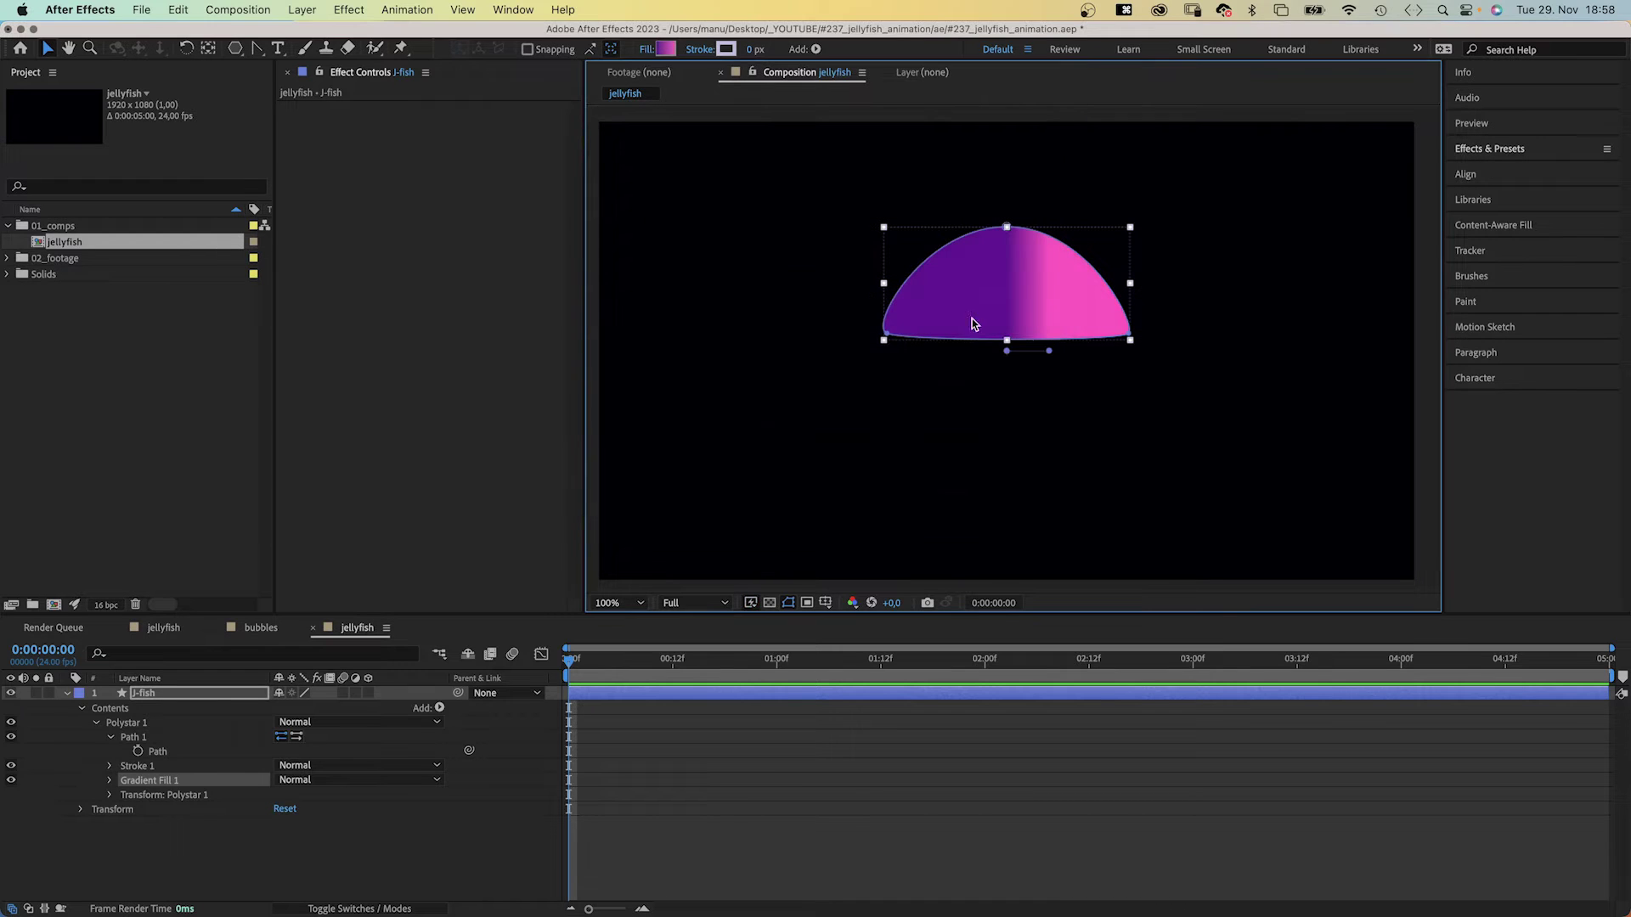
drag(1050, 353, 1070, 202)
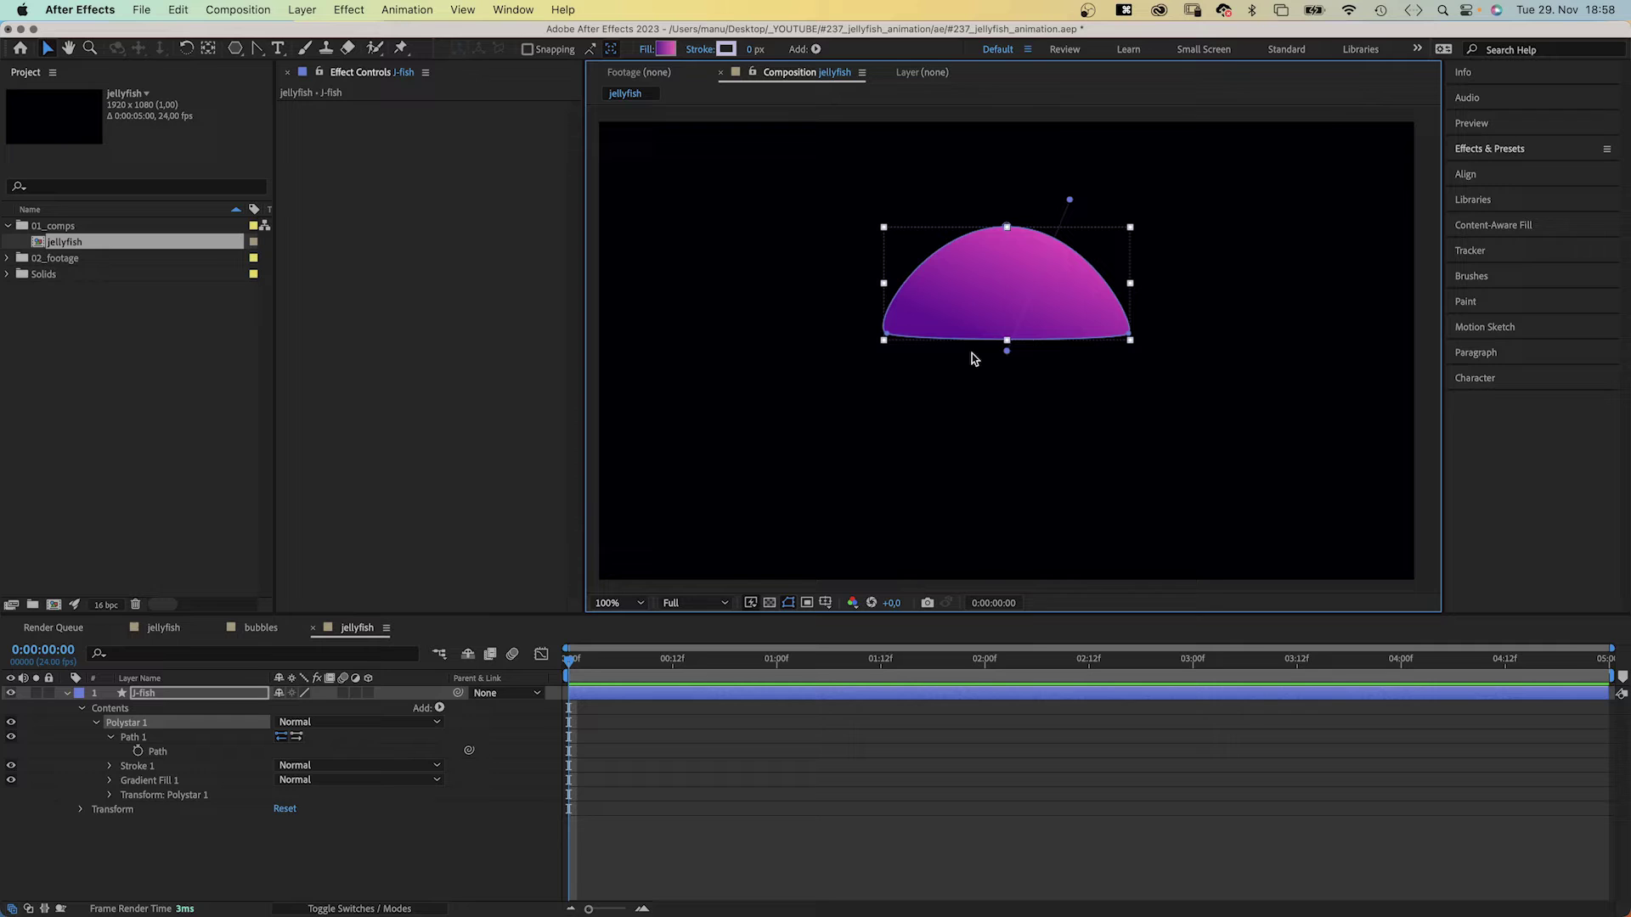
drag(1007, 355, 915, 380)
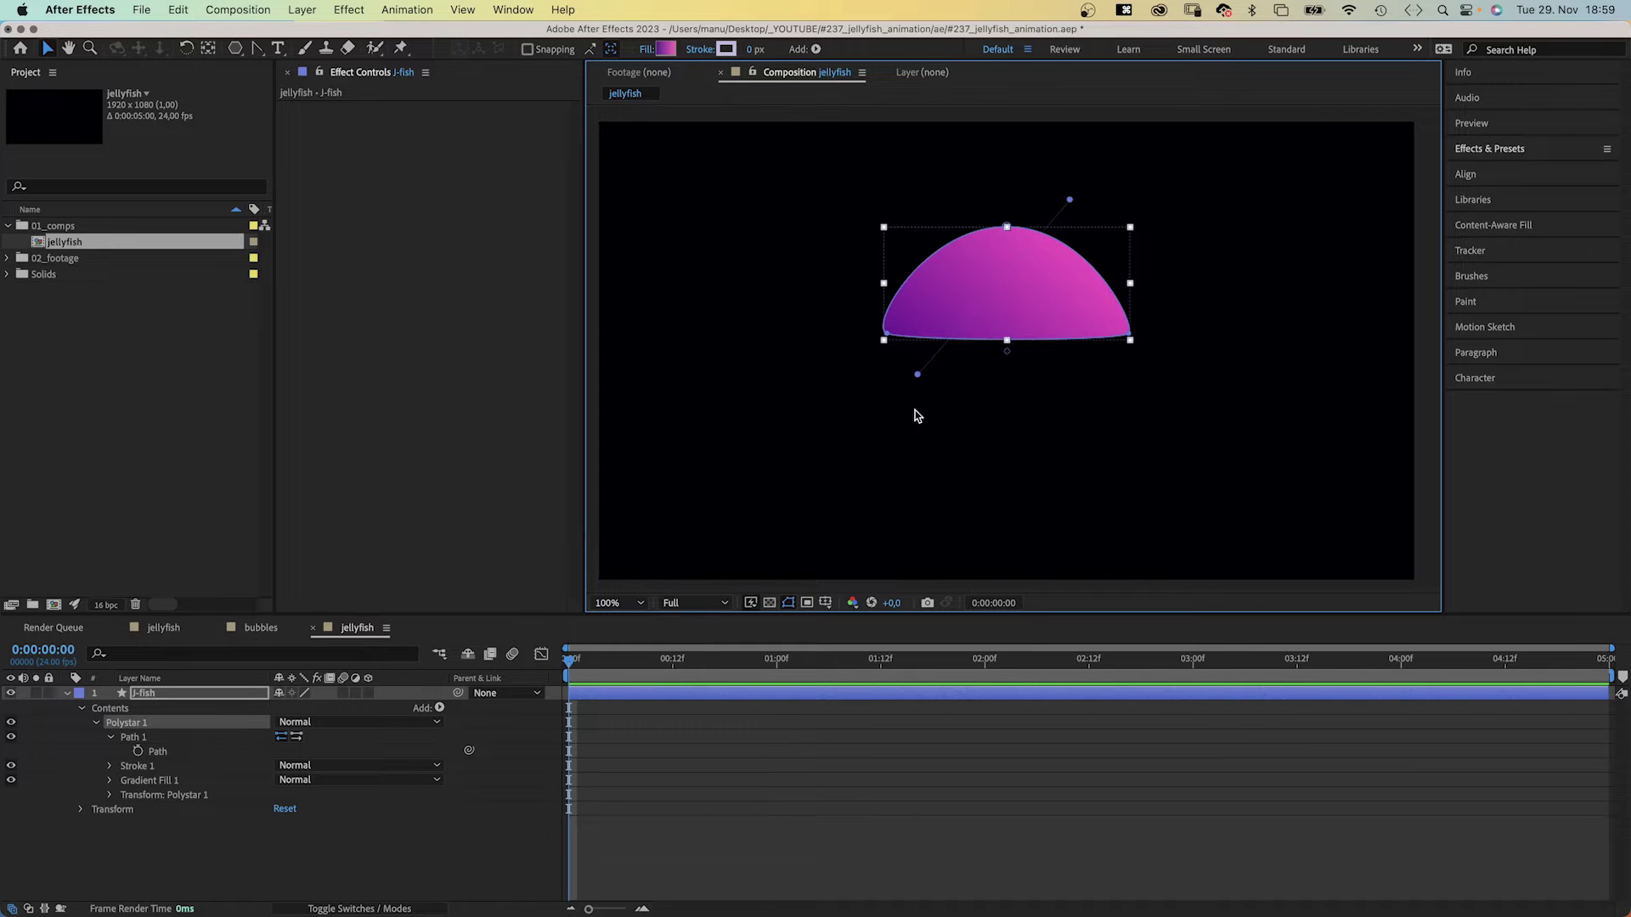
Keyframe the path at 0:00, then at 01:12 stretch it into a tall bell with inward-curved corners.
click(136, 751)
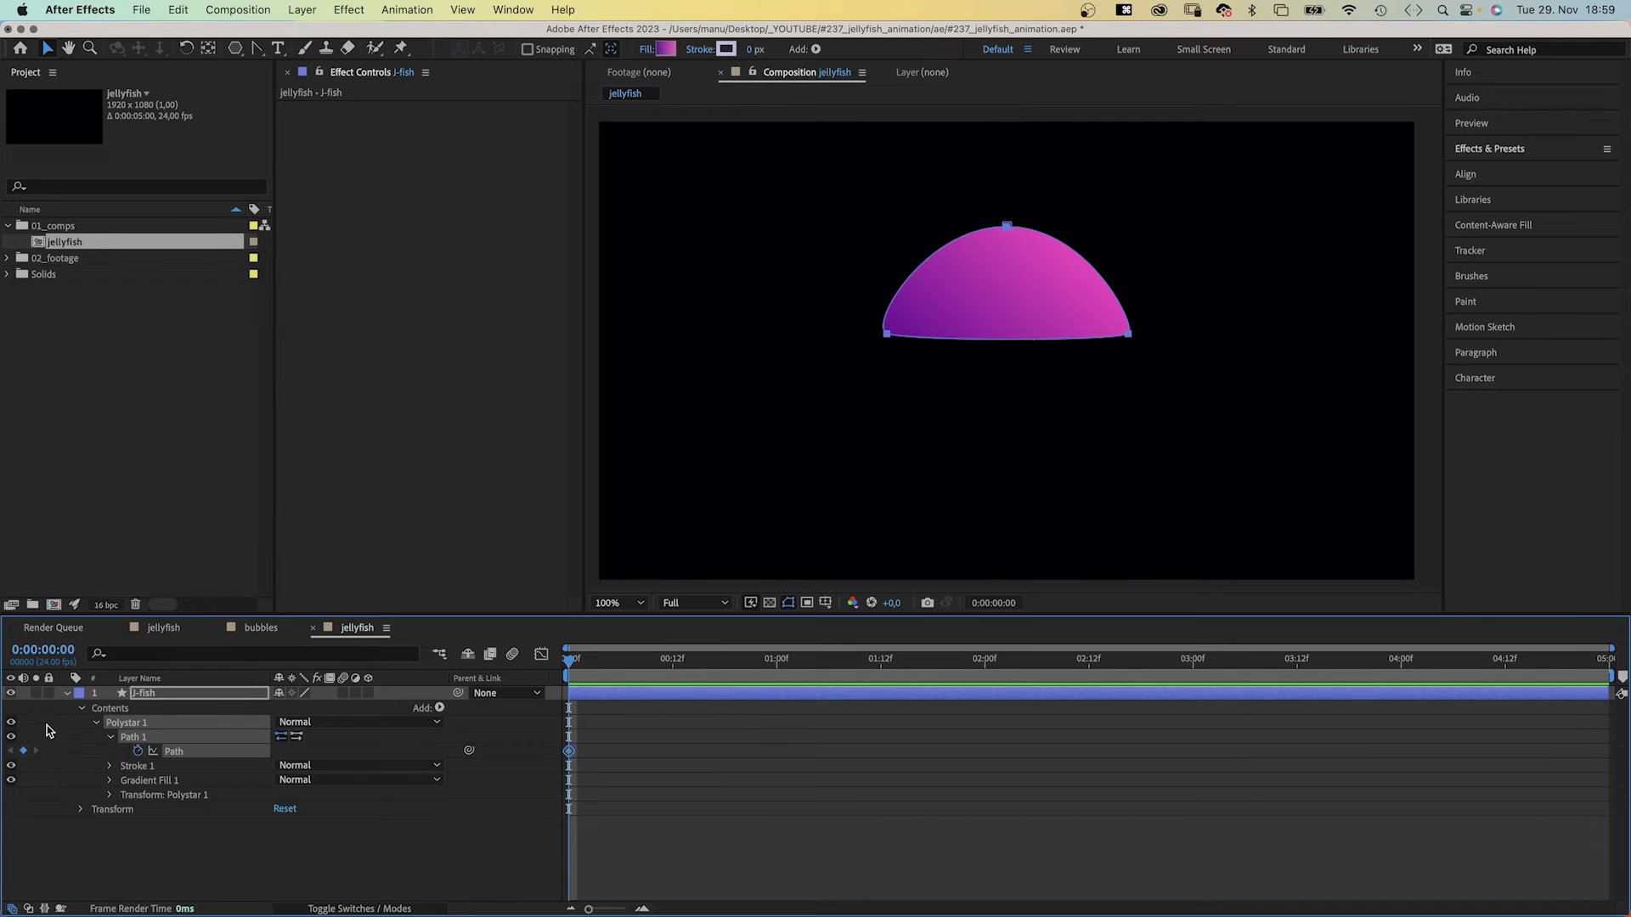
click(881, 663)
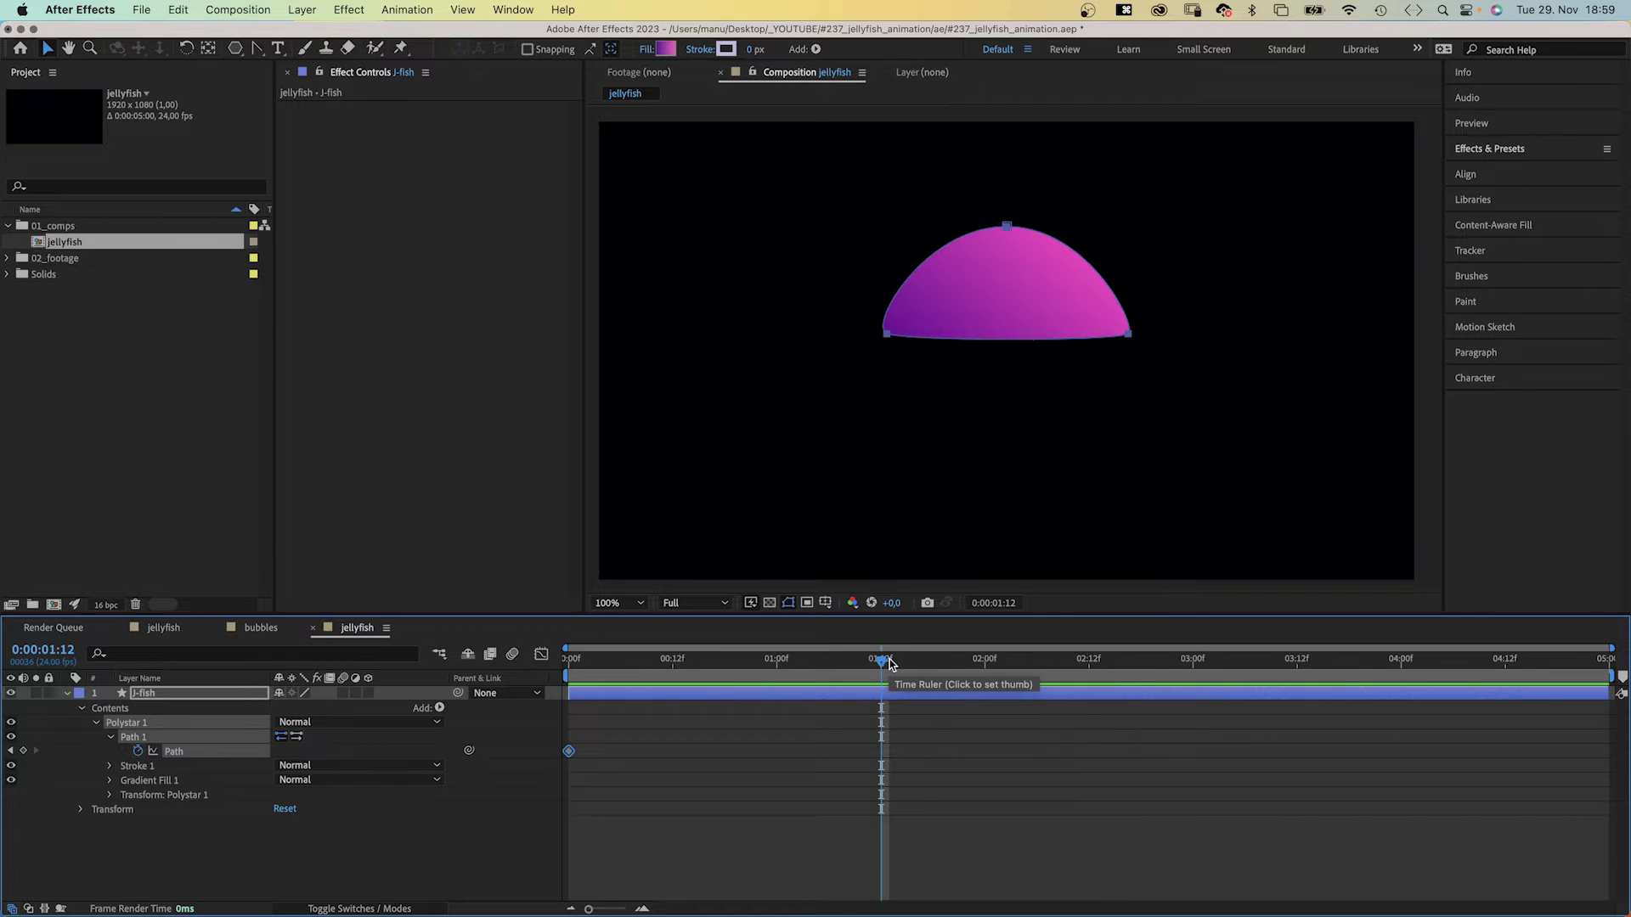
click(991, 238)
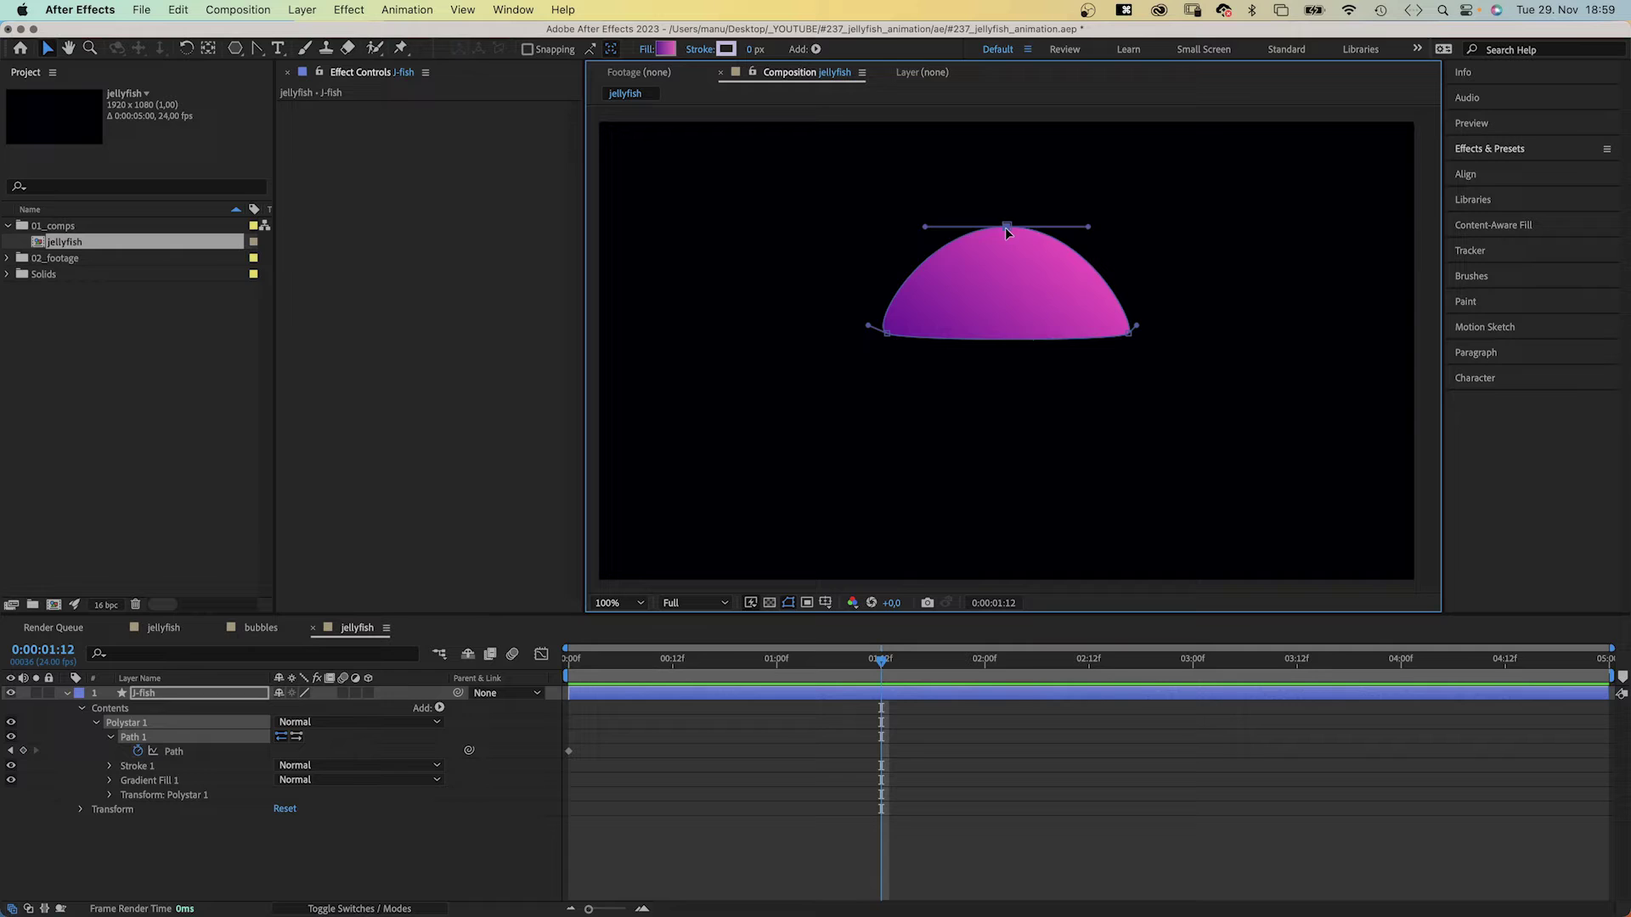
drag(1006, 227, 1005, 177)
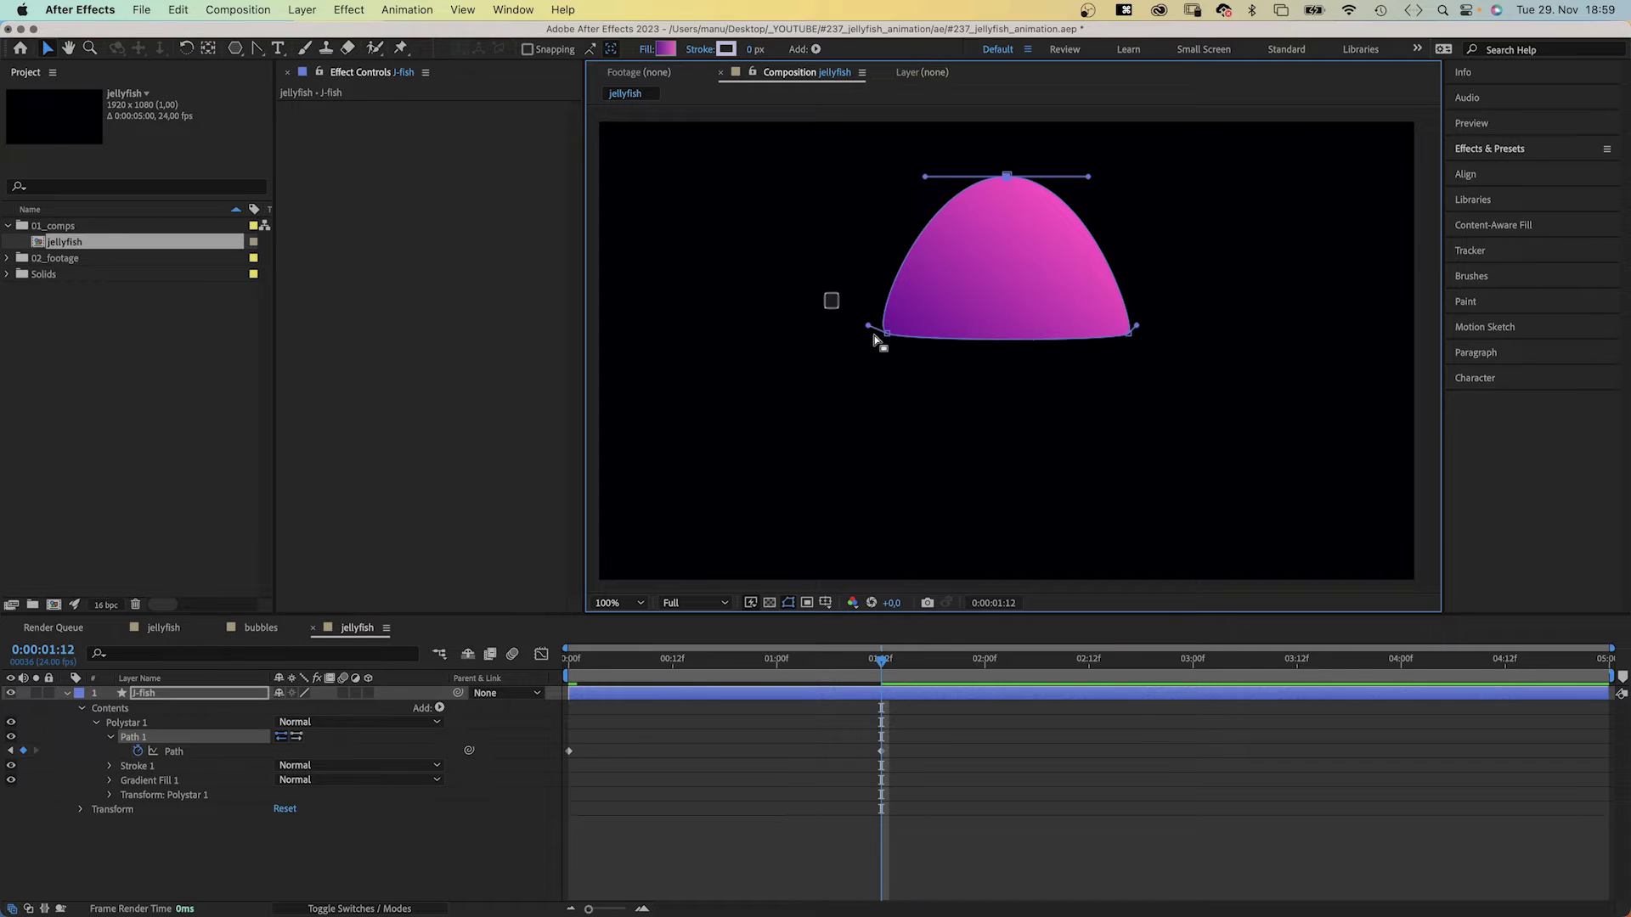
drag(877, 341, 1173, 390)
mouse_move(1128, 338)
mouse_down()
mouse_move(1120, 468)
mouse_move(1069, 465)
mouse_up()
key(ctrl+t)
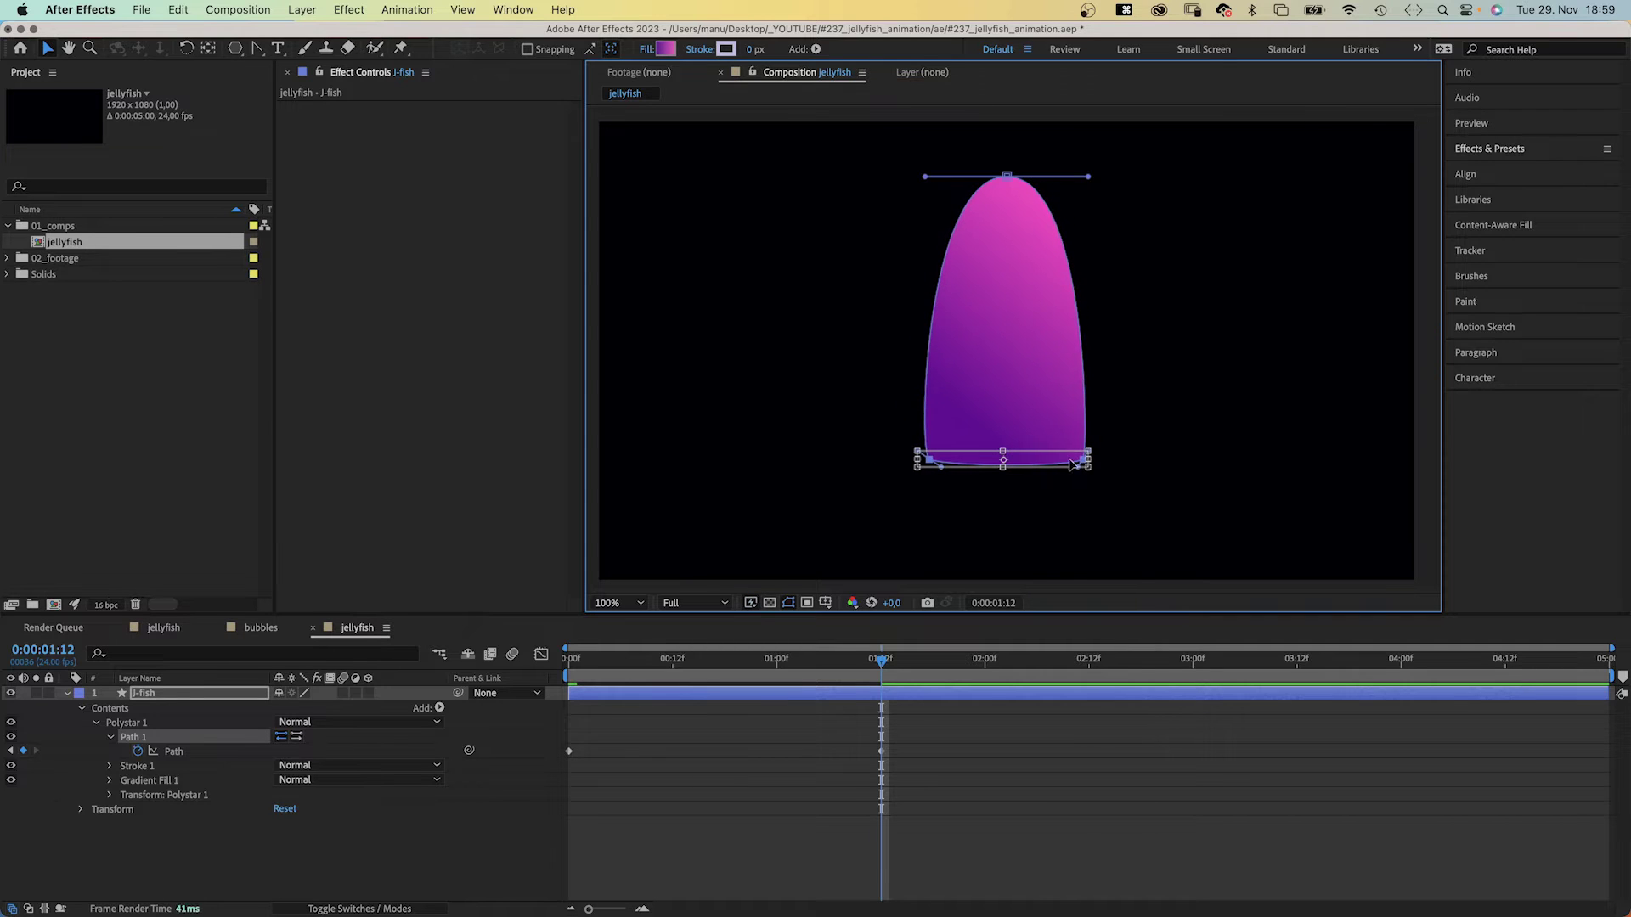
key(Return)
drag(920, 459, 942, 444)
drag(1083, 459, 1074, 451)
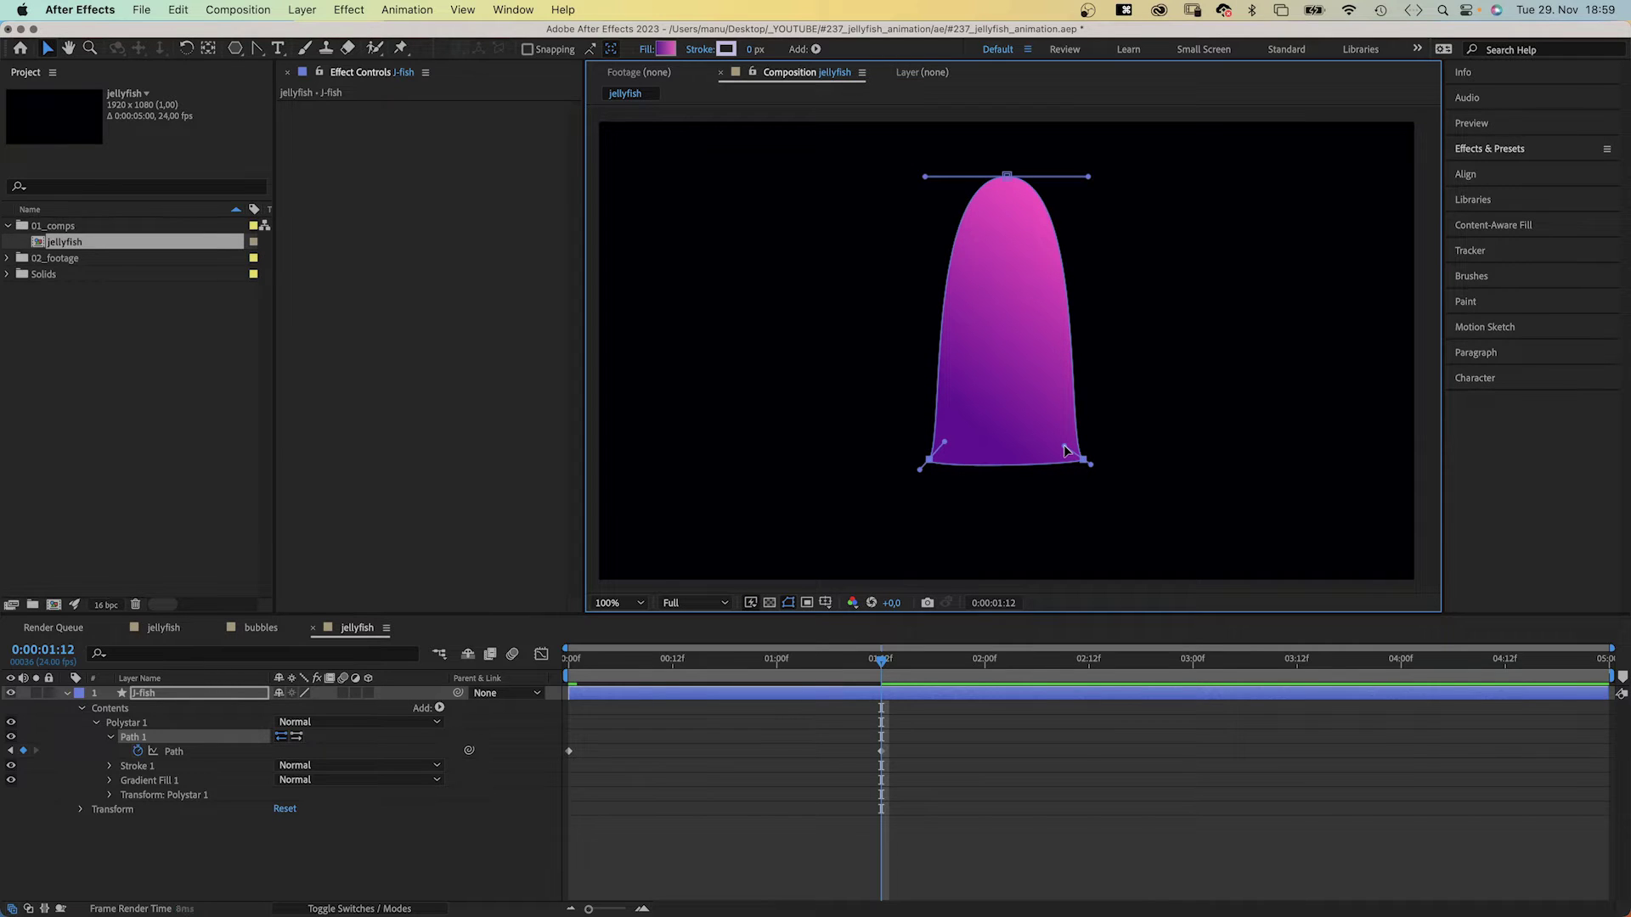
Copy the 0:00 dome Path keyframe to 02:12.
click(380, 868)
drag(893, 669, 1068, 677)
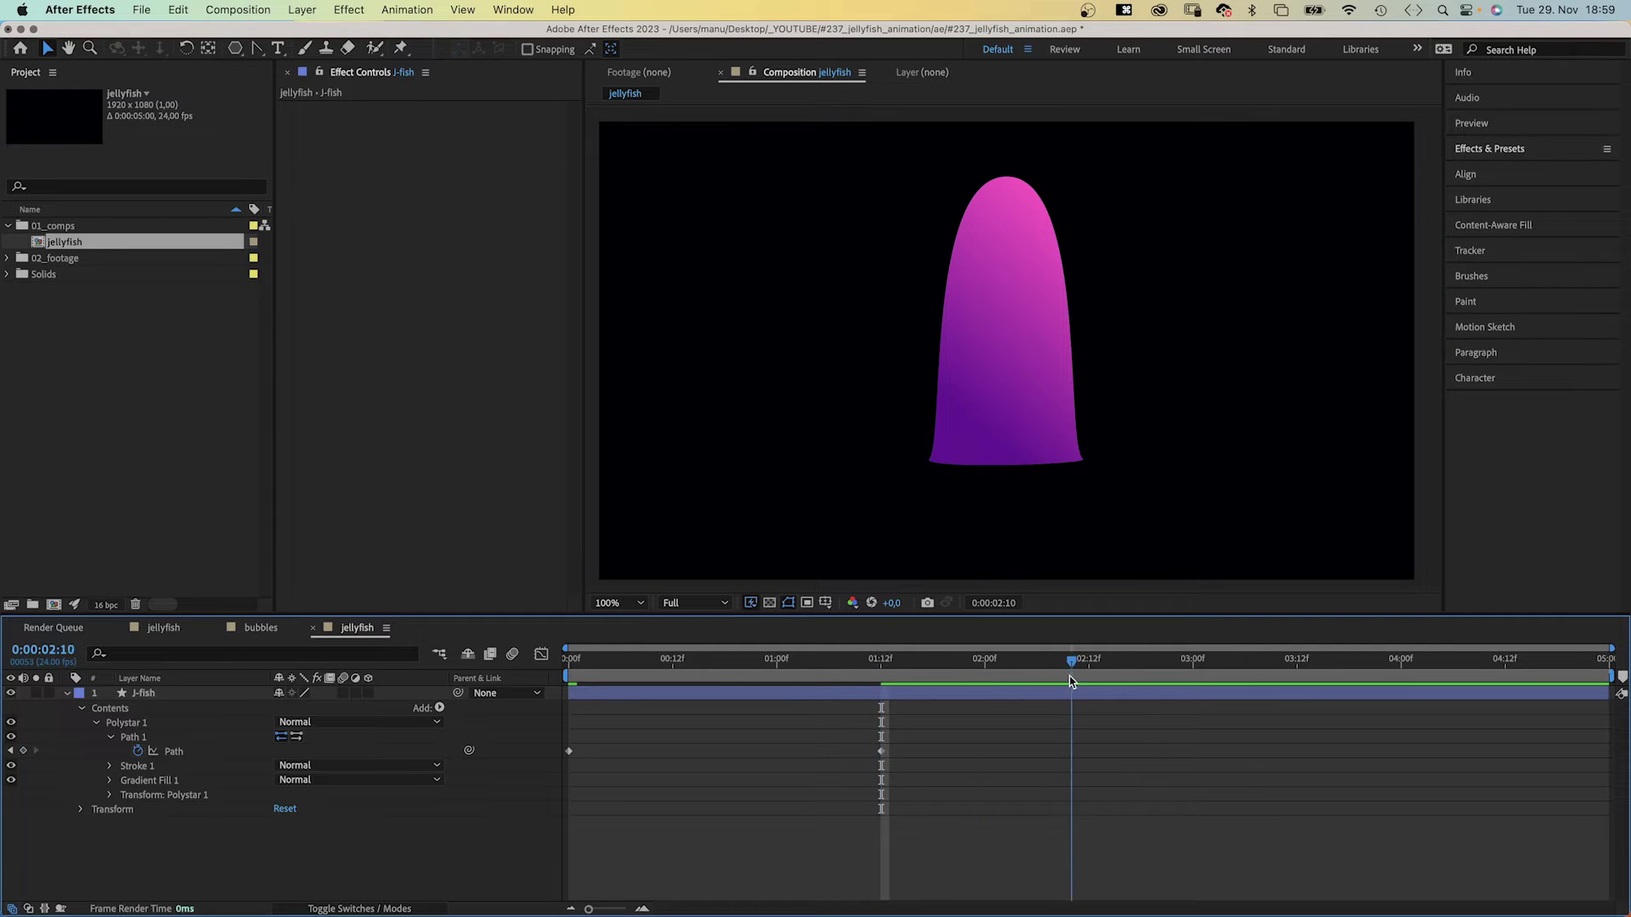
drag(622, 729, 562, 762)
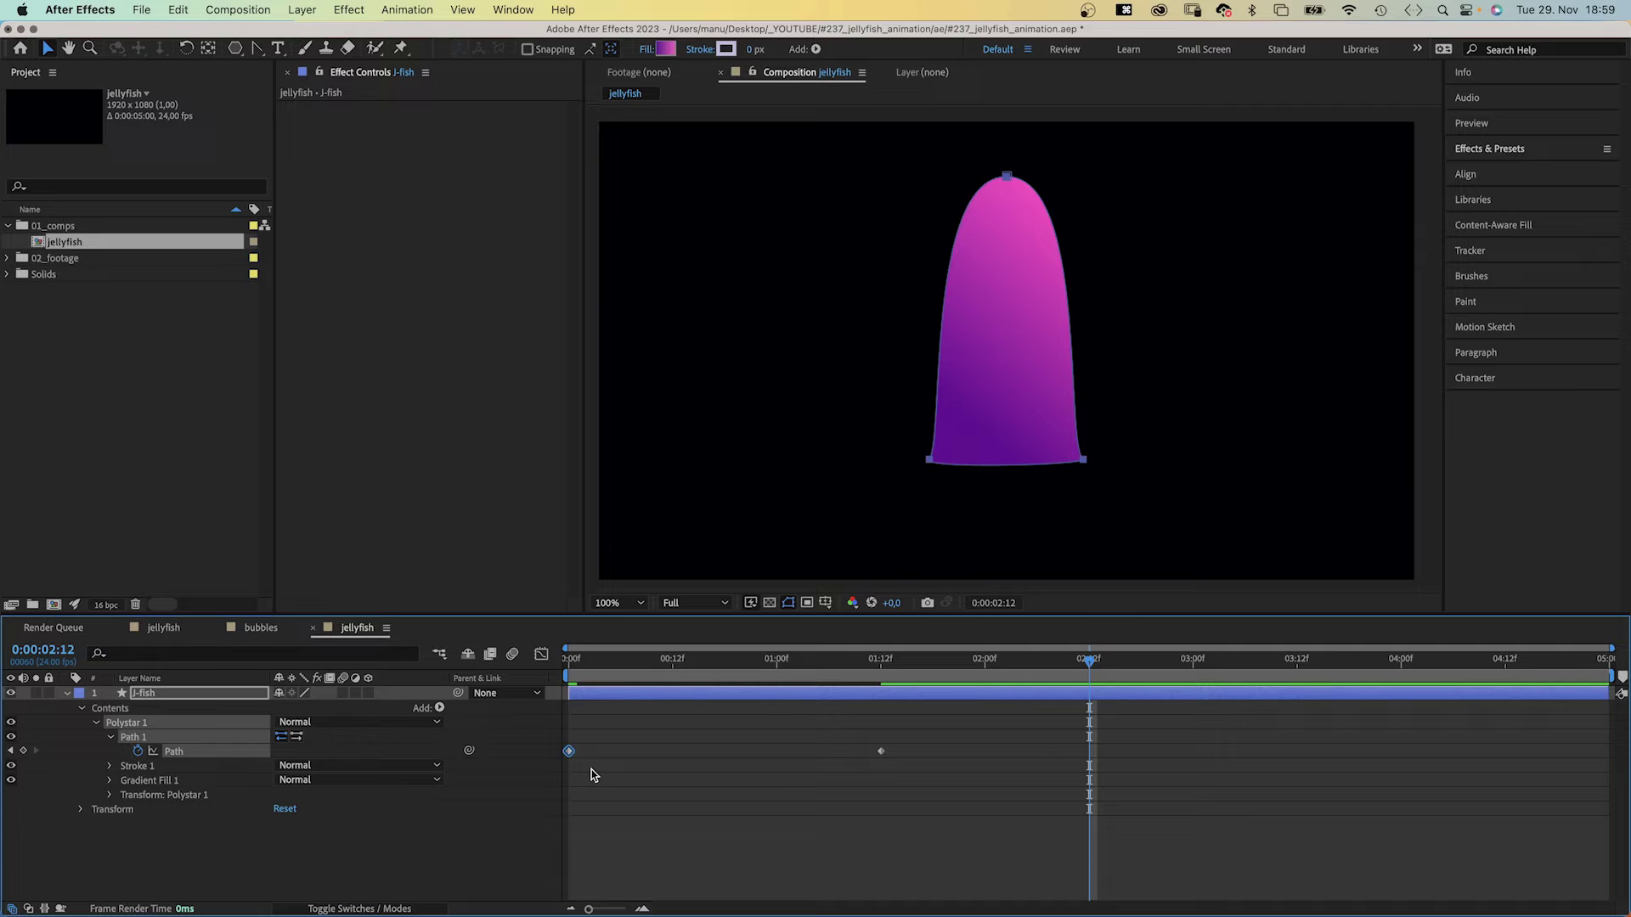
key(super+c)
key(super+v)
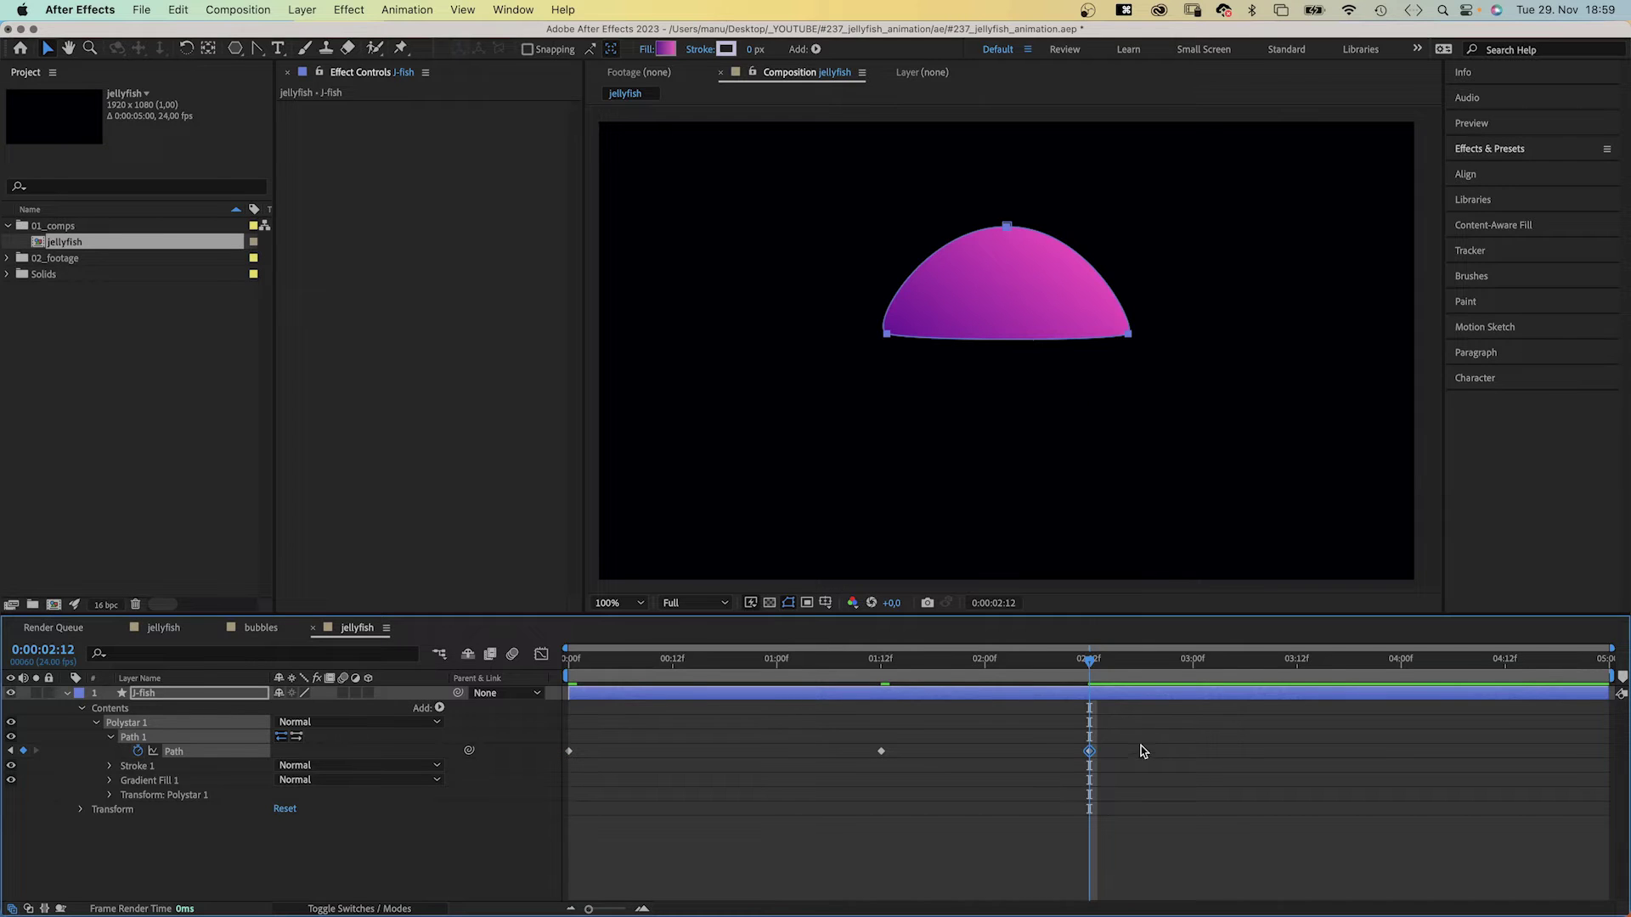
Copy the 01:12 and 02:12 keyframes to 04:00 and preview the pulse.
drag(1153, 740, 838, 776)
key(super+c)
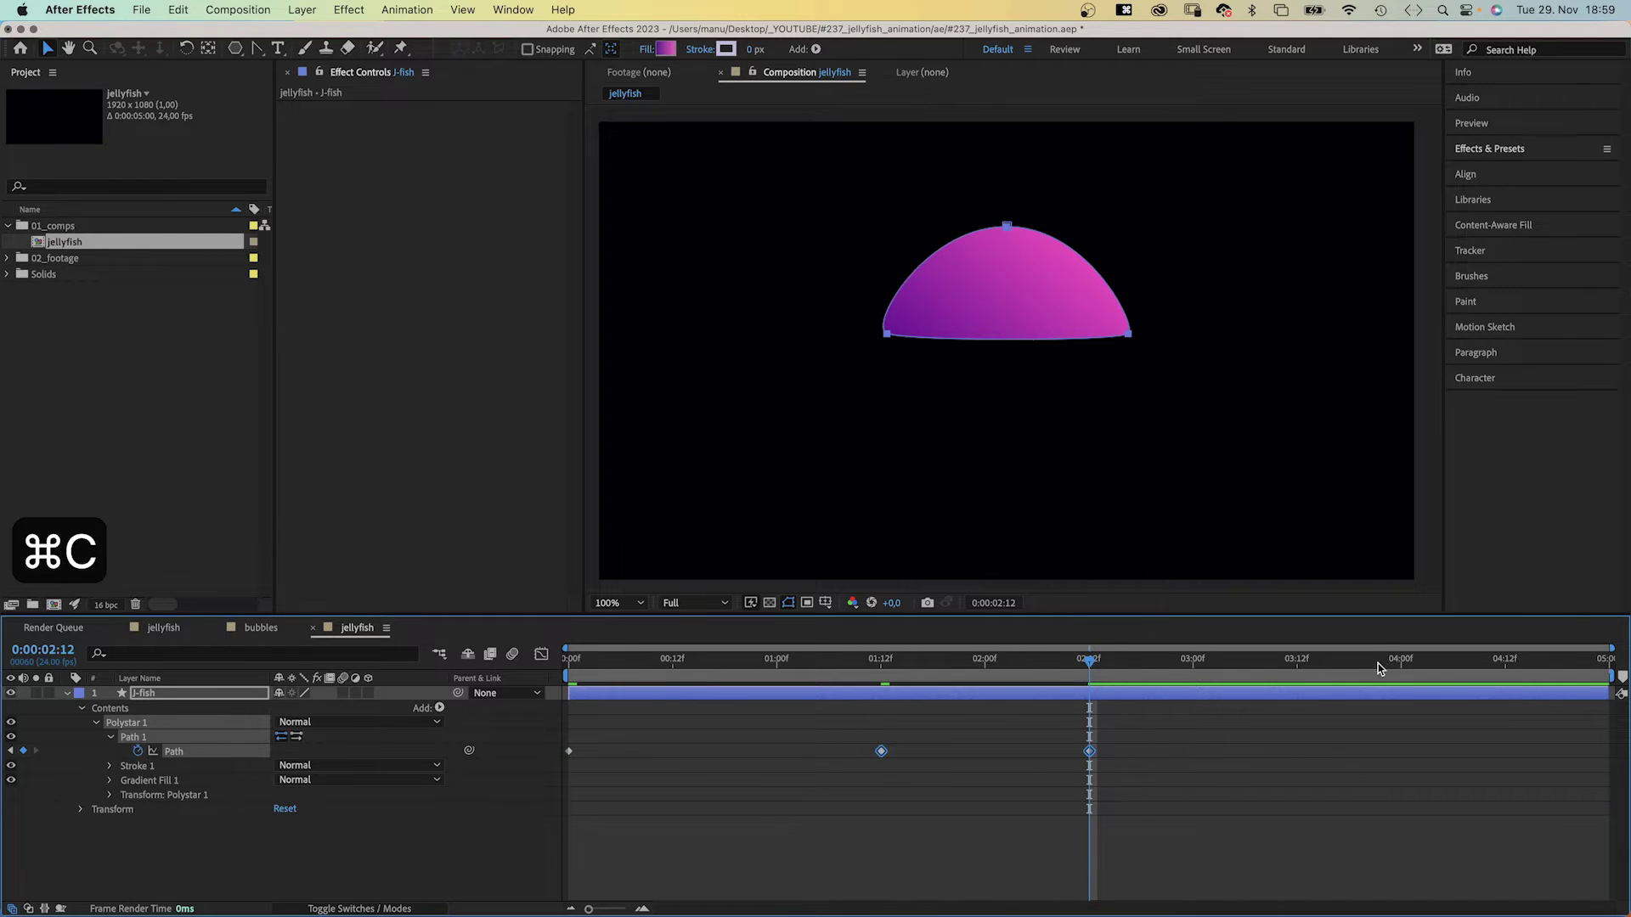
drag(1377, 664, 1393, 661)
key(super+v)
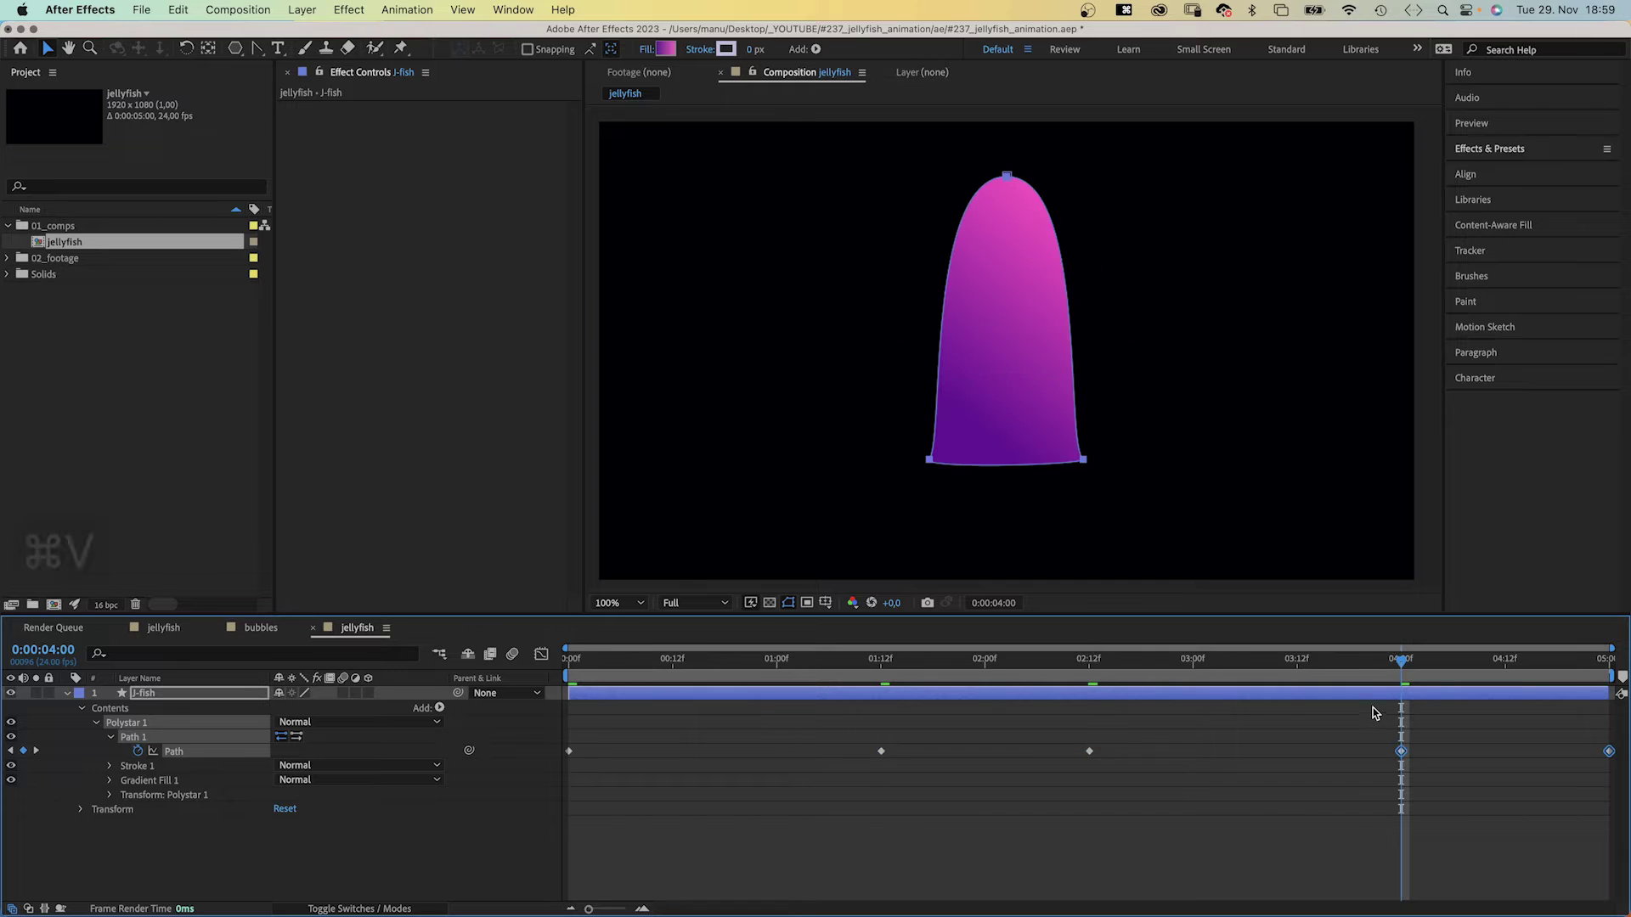
key(Home)
key(space)
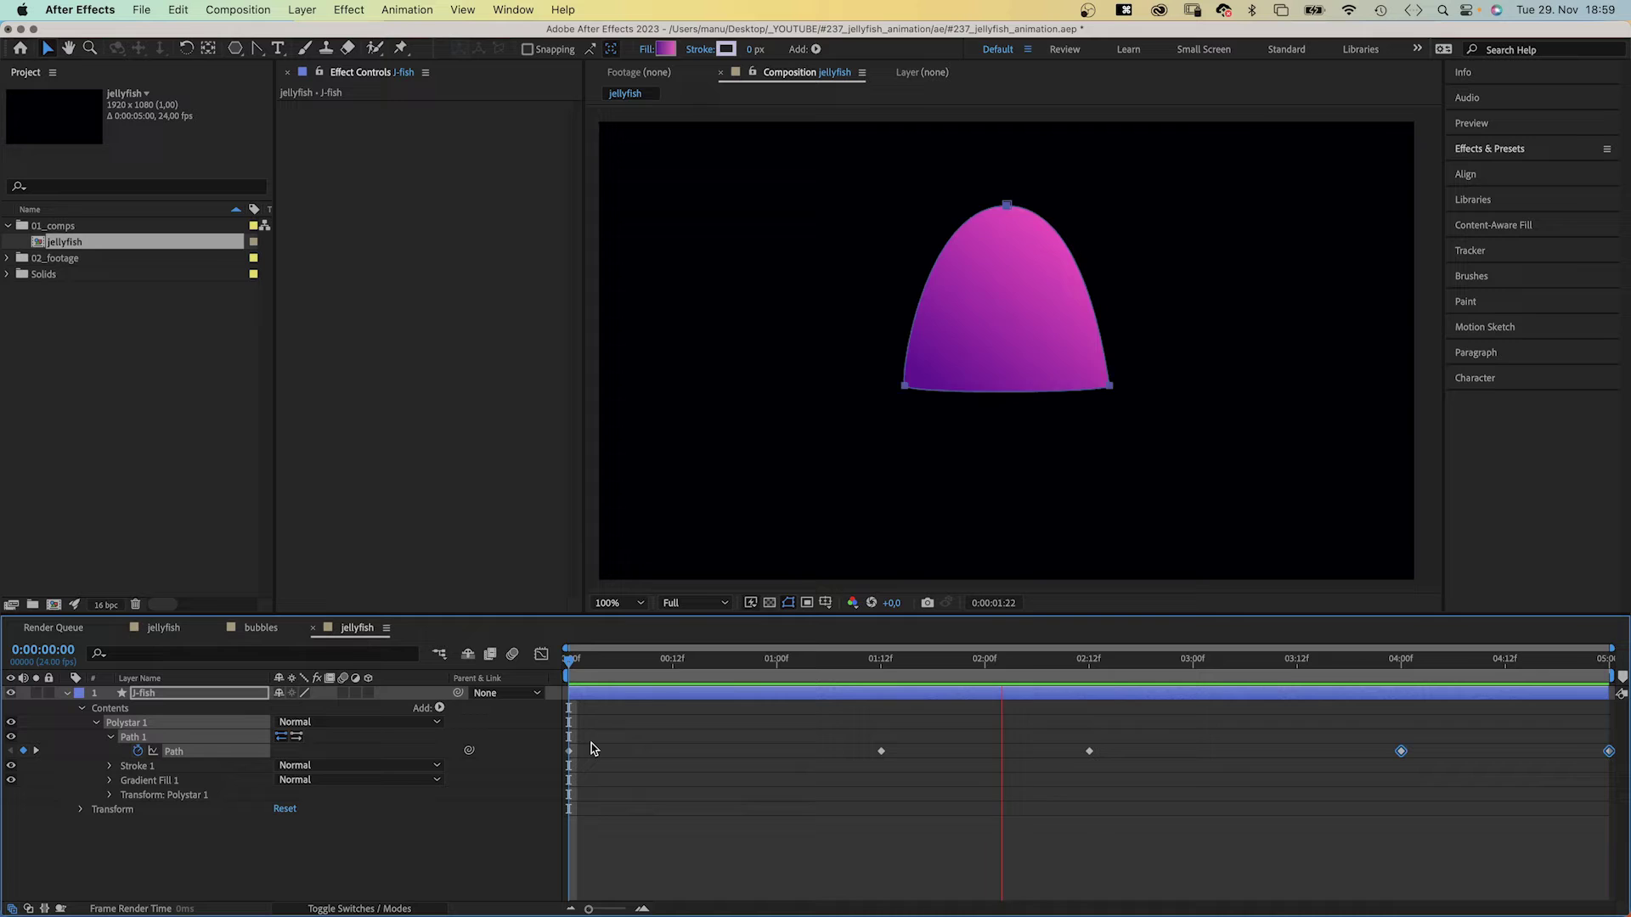
key(space)
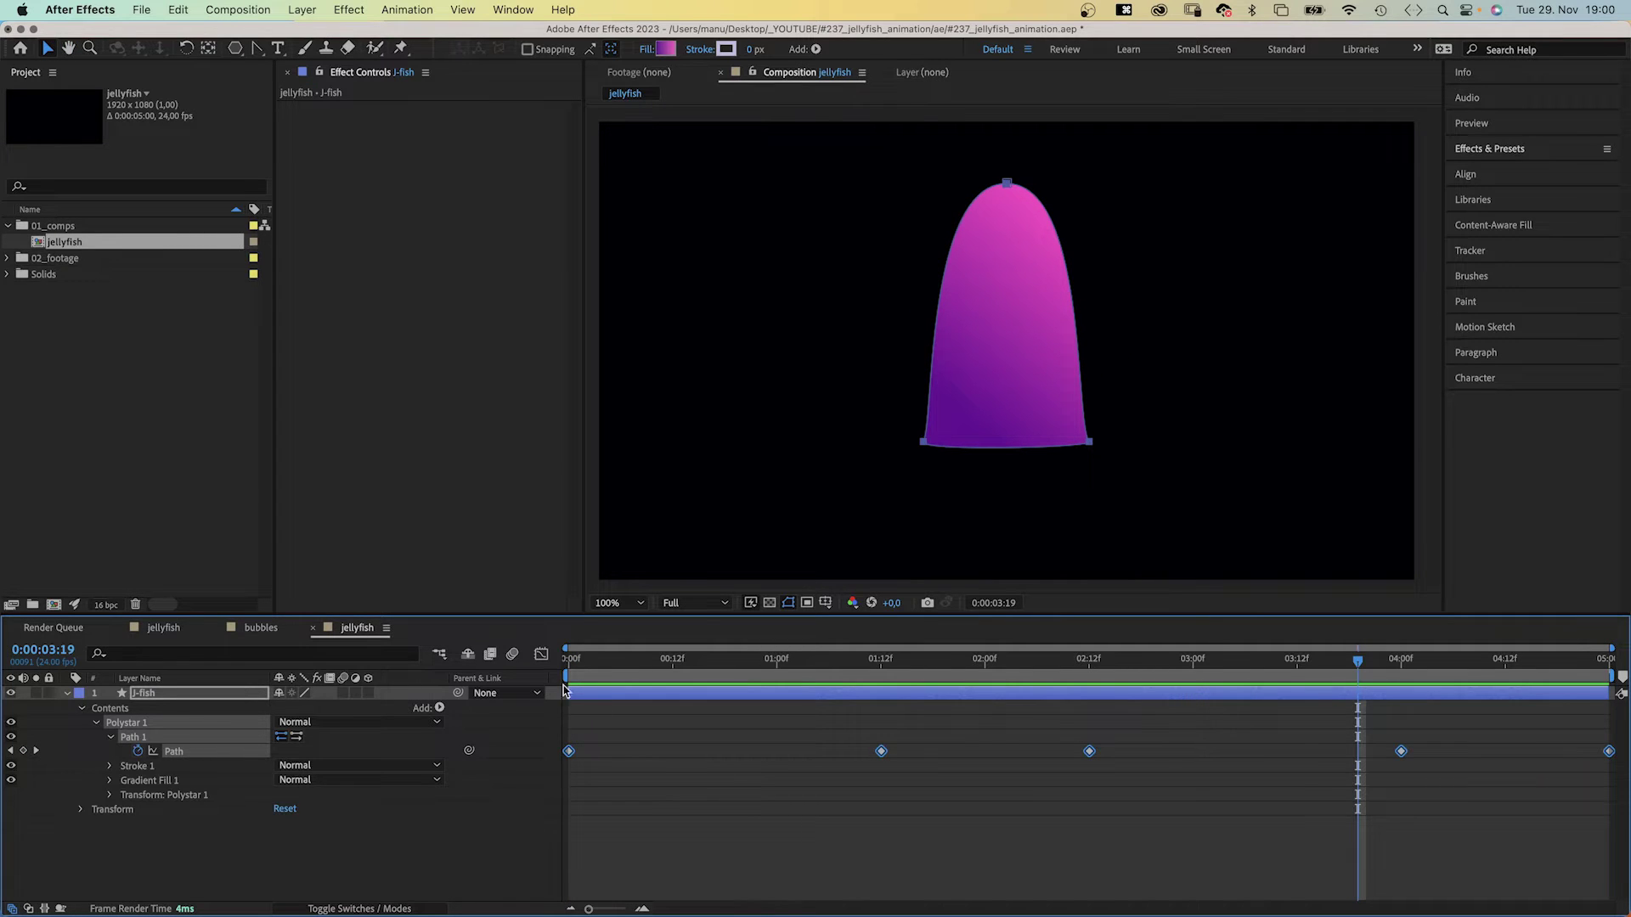
Apply Easy Ease to all Path keyframes in the speed graph.
click(540, 656)
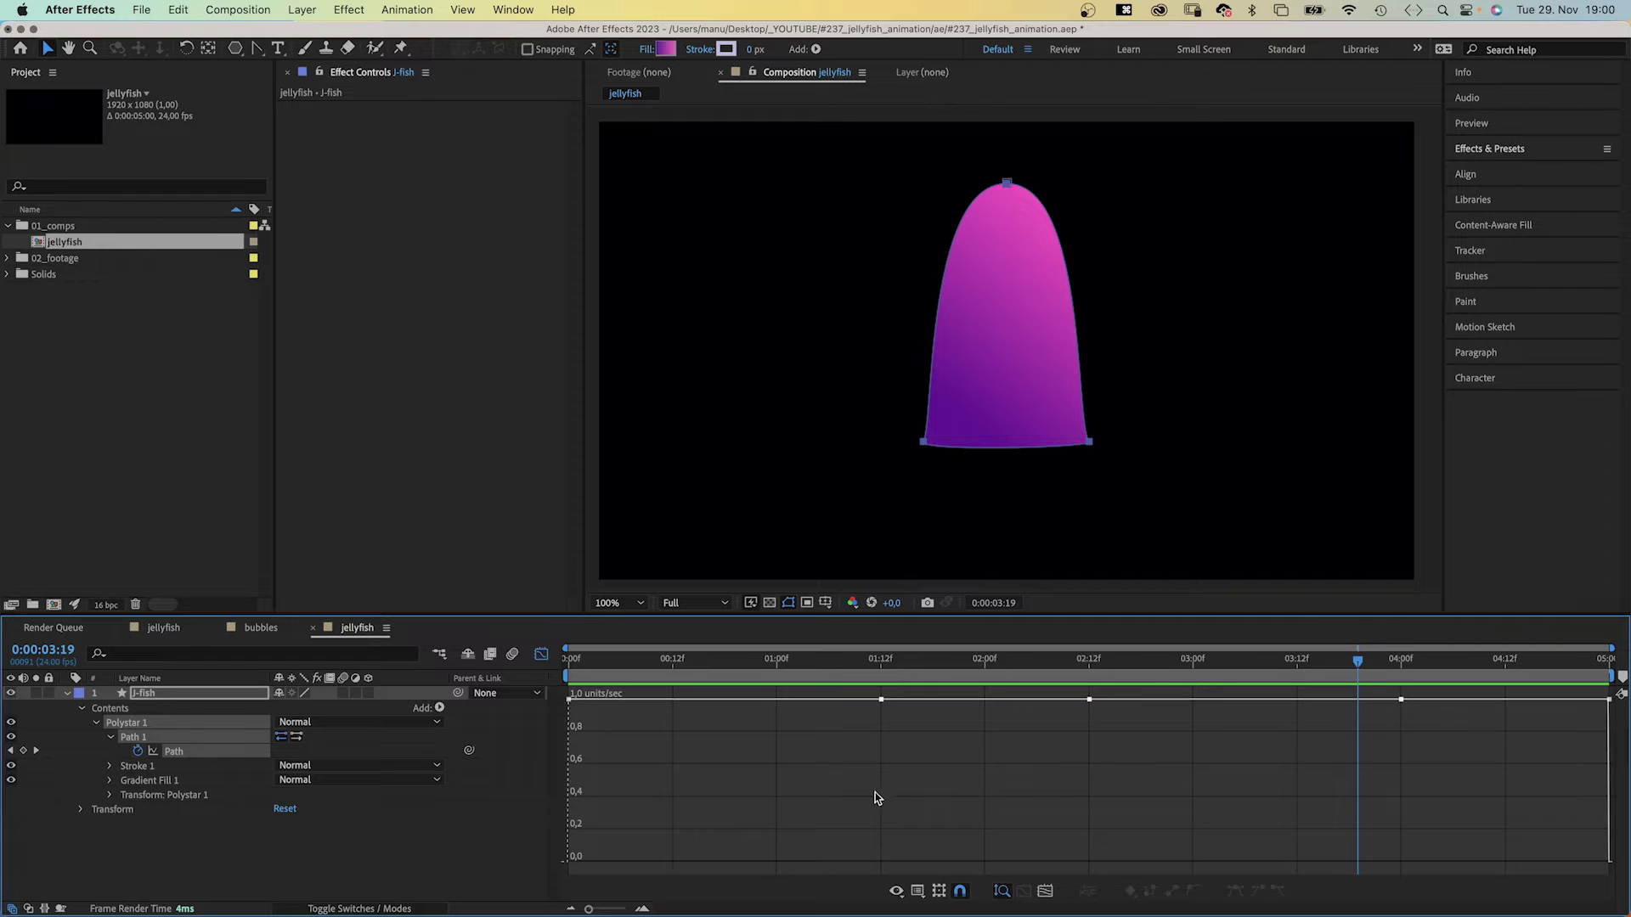
click(172, 751)
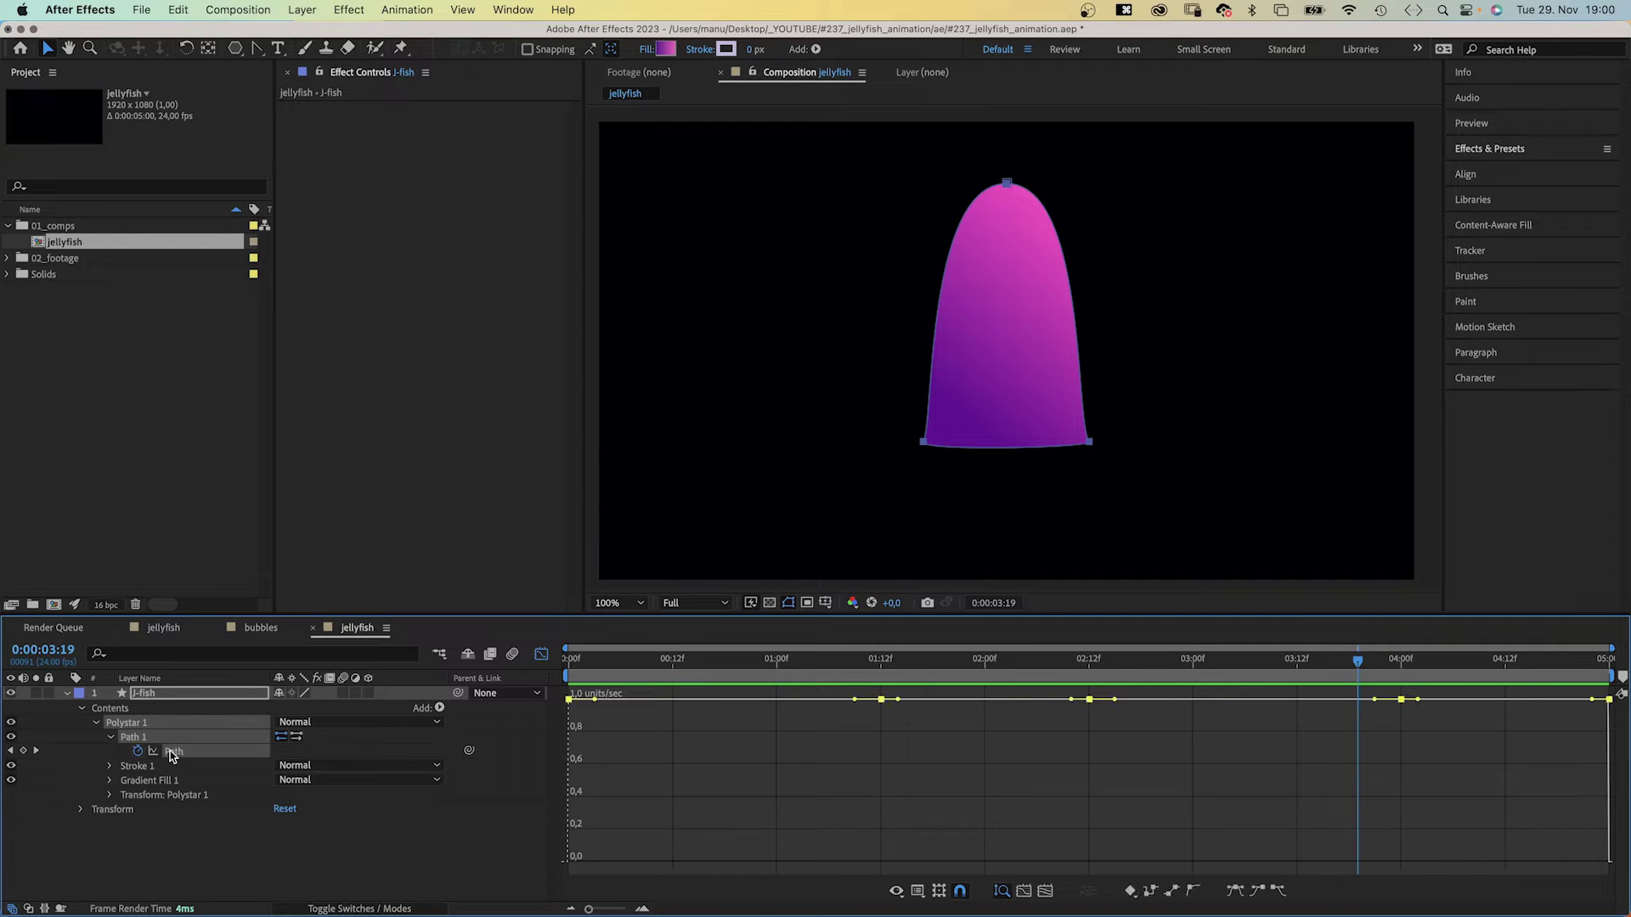
click(1236, 891)
Adjust keyframe influence handles so each pulse snaps quickly then slows, and preview.
mouse_move(692, 829)
mouse_down()
mouse_move(561, 874)
mouse_move(591, 863)
mouse_up()
drag(831, 862, 795, 862)
drag(591, 863, 609, 863)
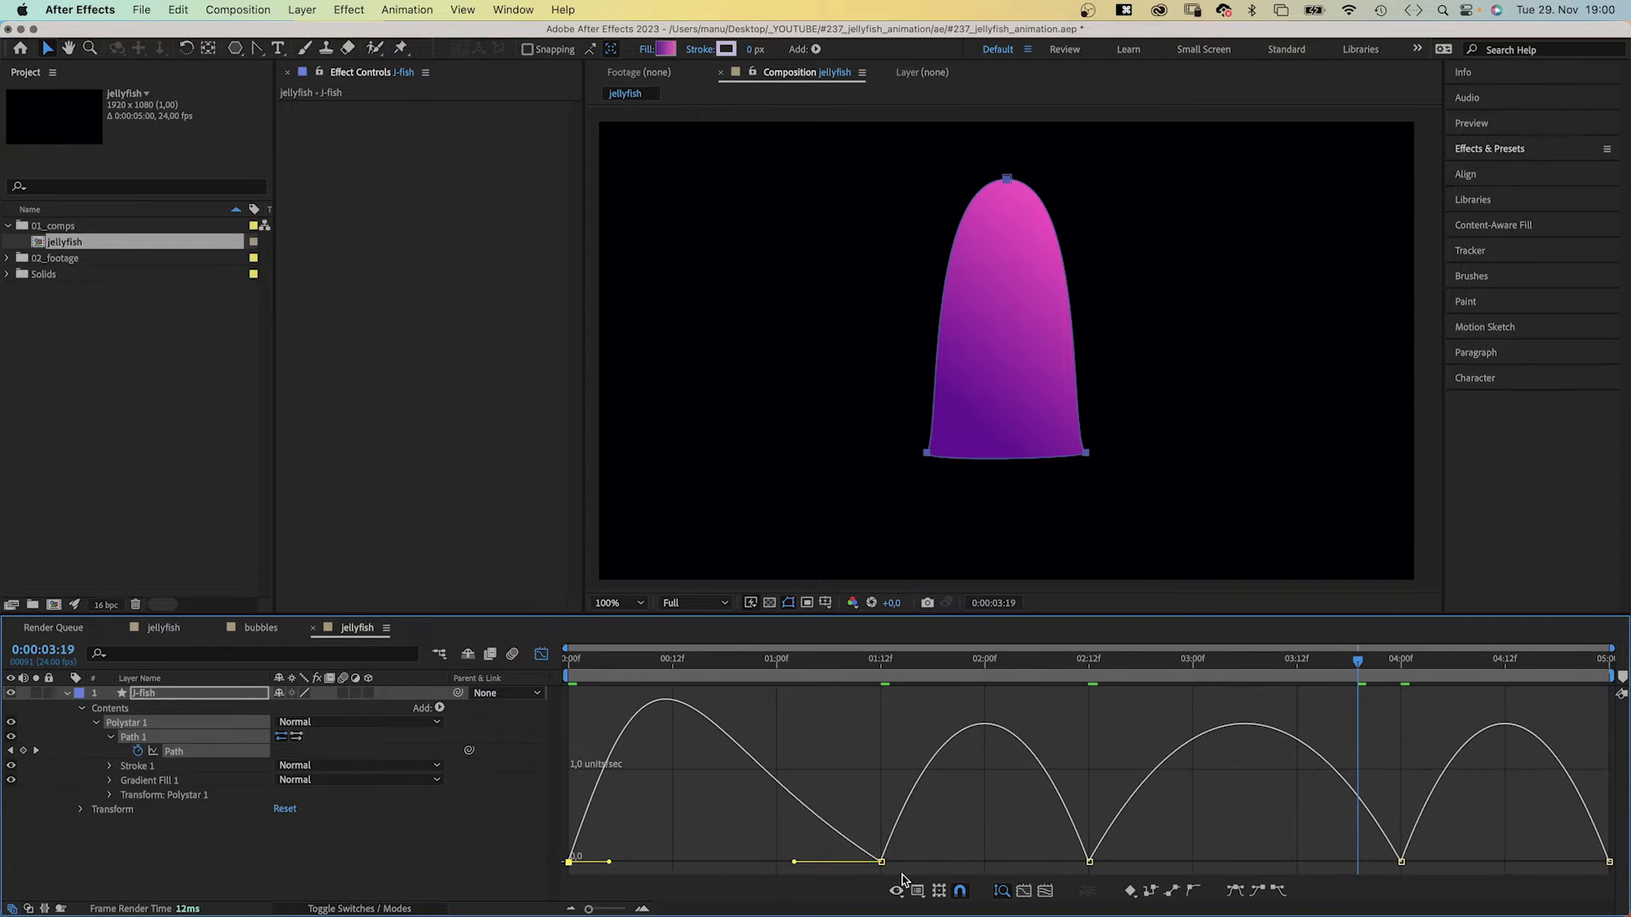
drag(913, 865, 940, 862)
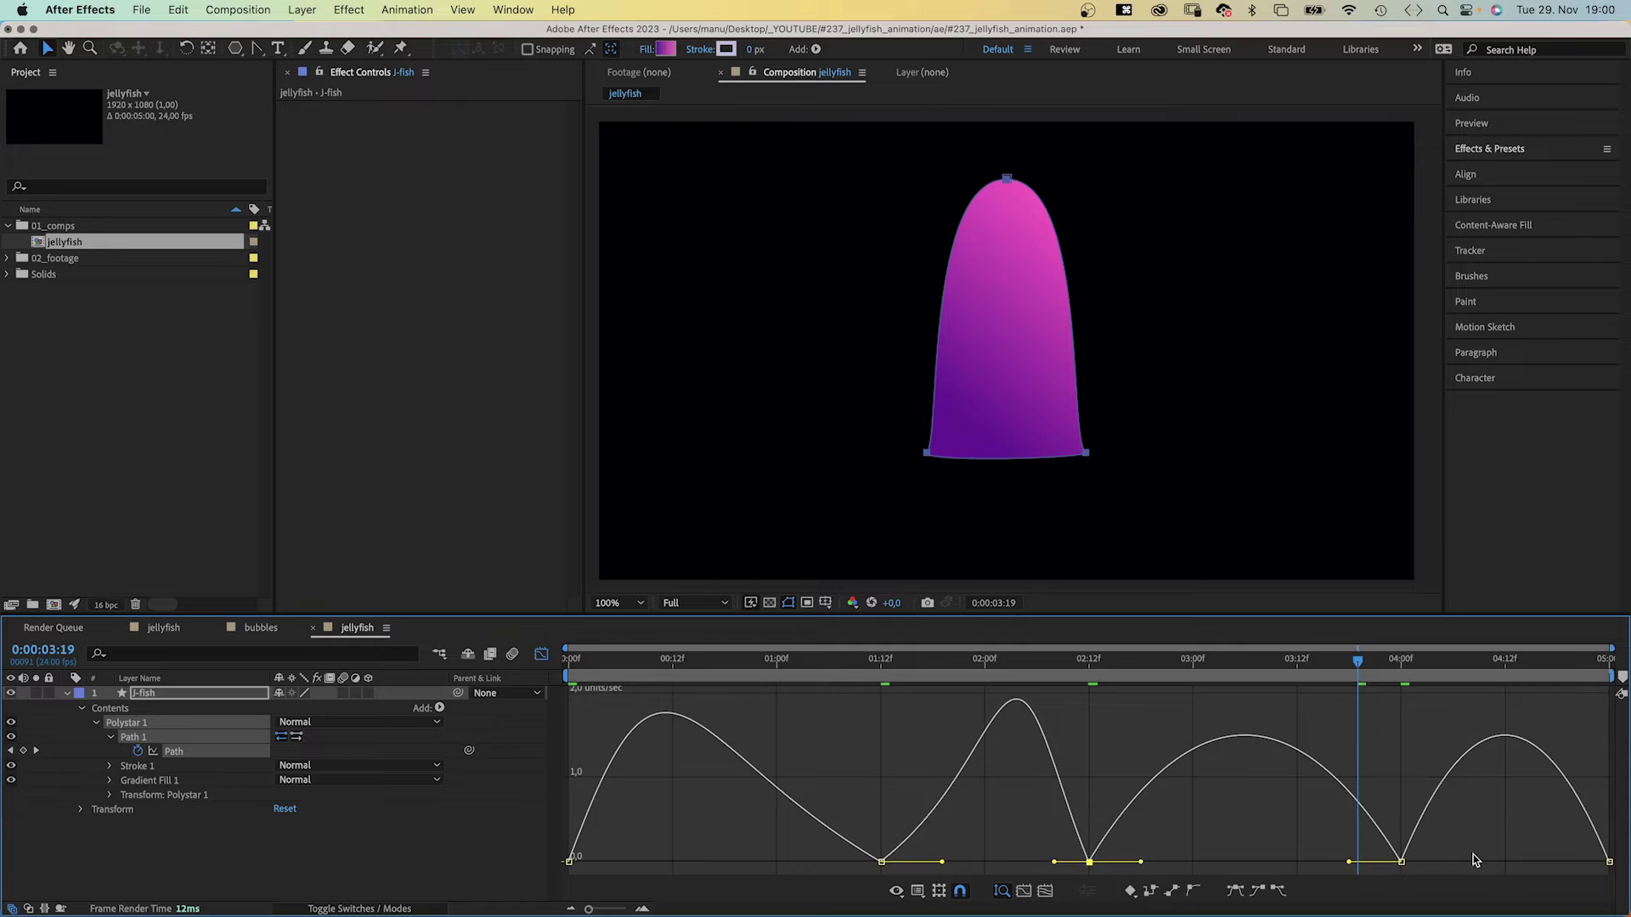
mouse_move(1349, 863)
mouse_down()
mouse_move(1308, 862)
mouse_move(1469, 864)
mouse_up()
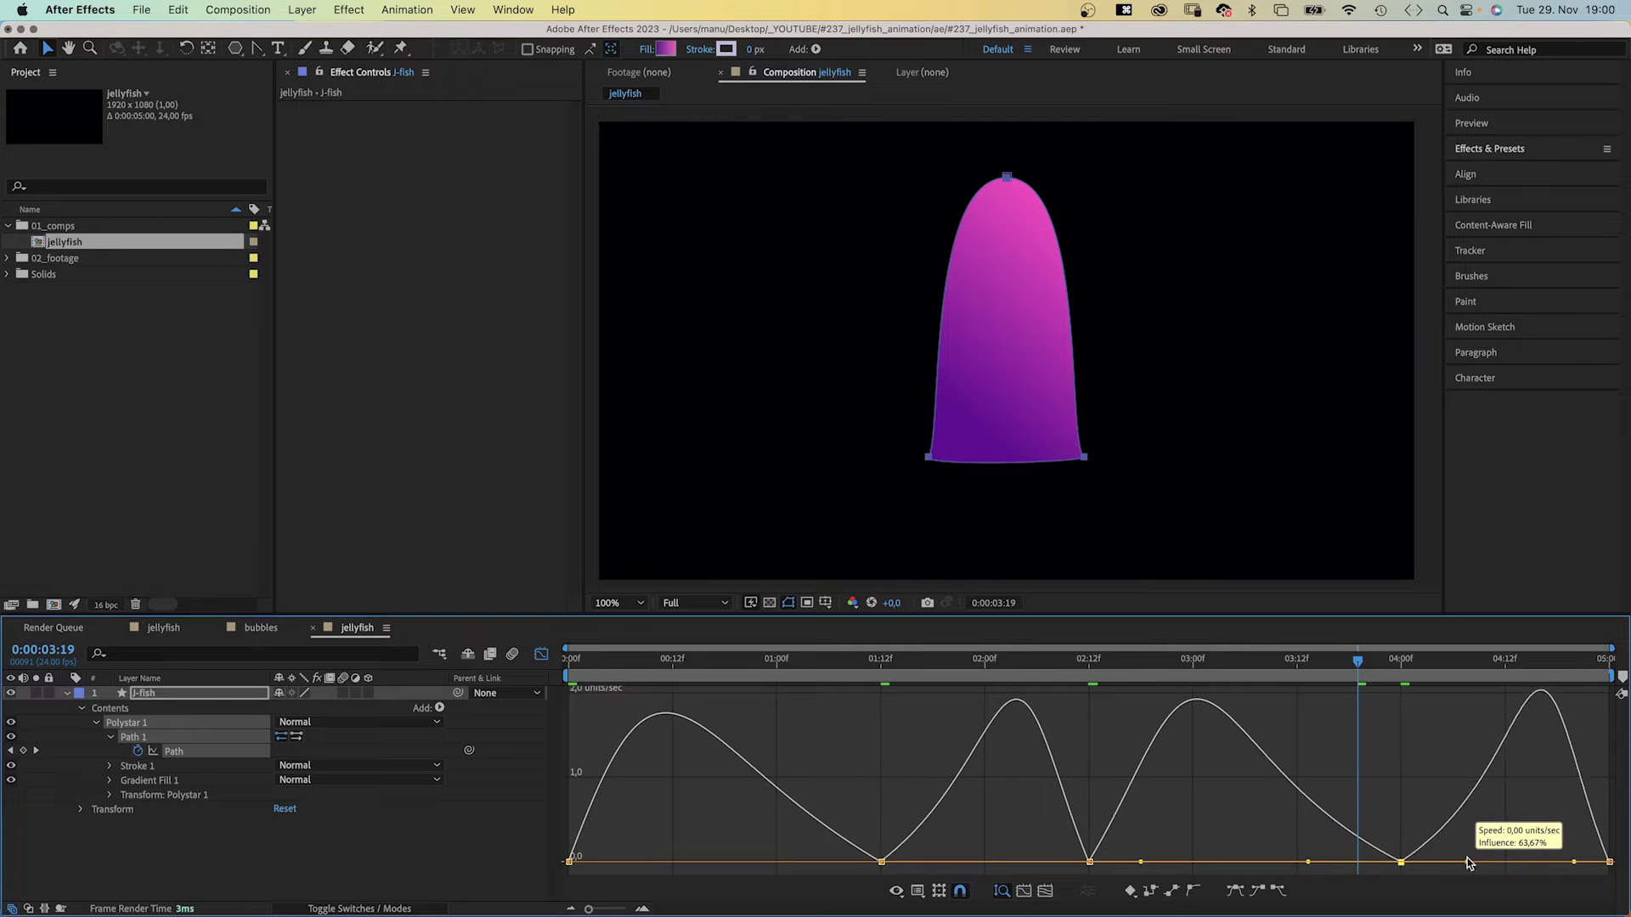
drag(609, 862, 588, 863)
drag(1020, 863, 1112, 865)
drag(1308, 862, 1269, 862)
drag(1468, 864, 1485, 863)
key(space)
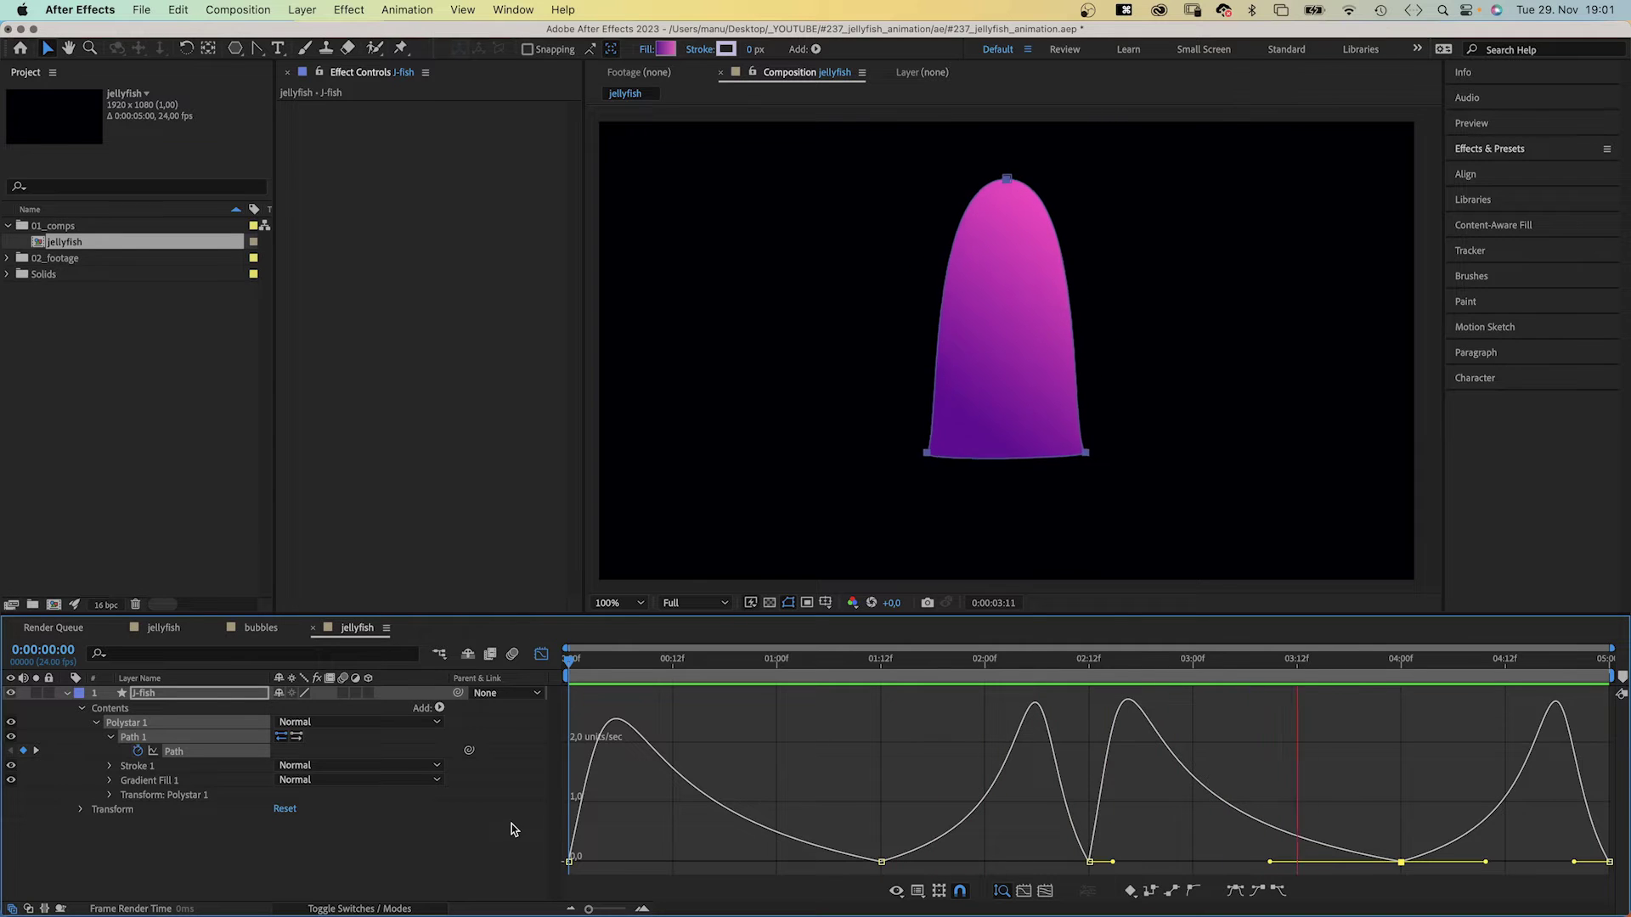
Apply a Glow effect to J-fish with a Glow Radius of 110.
key(space)
click(541, 655)
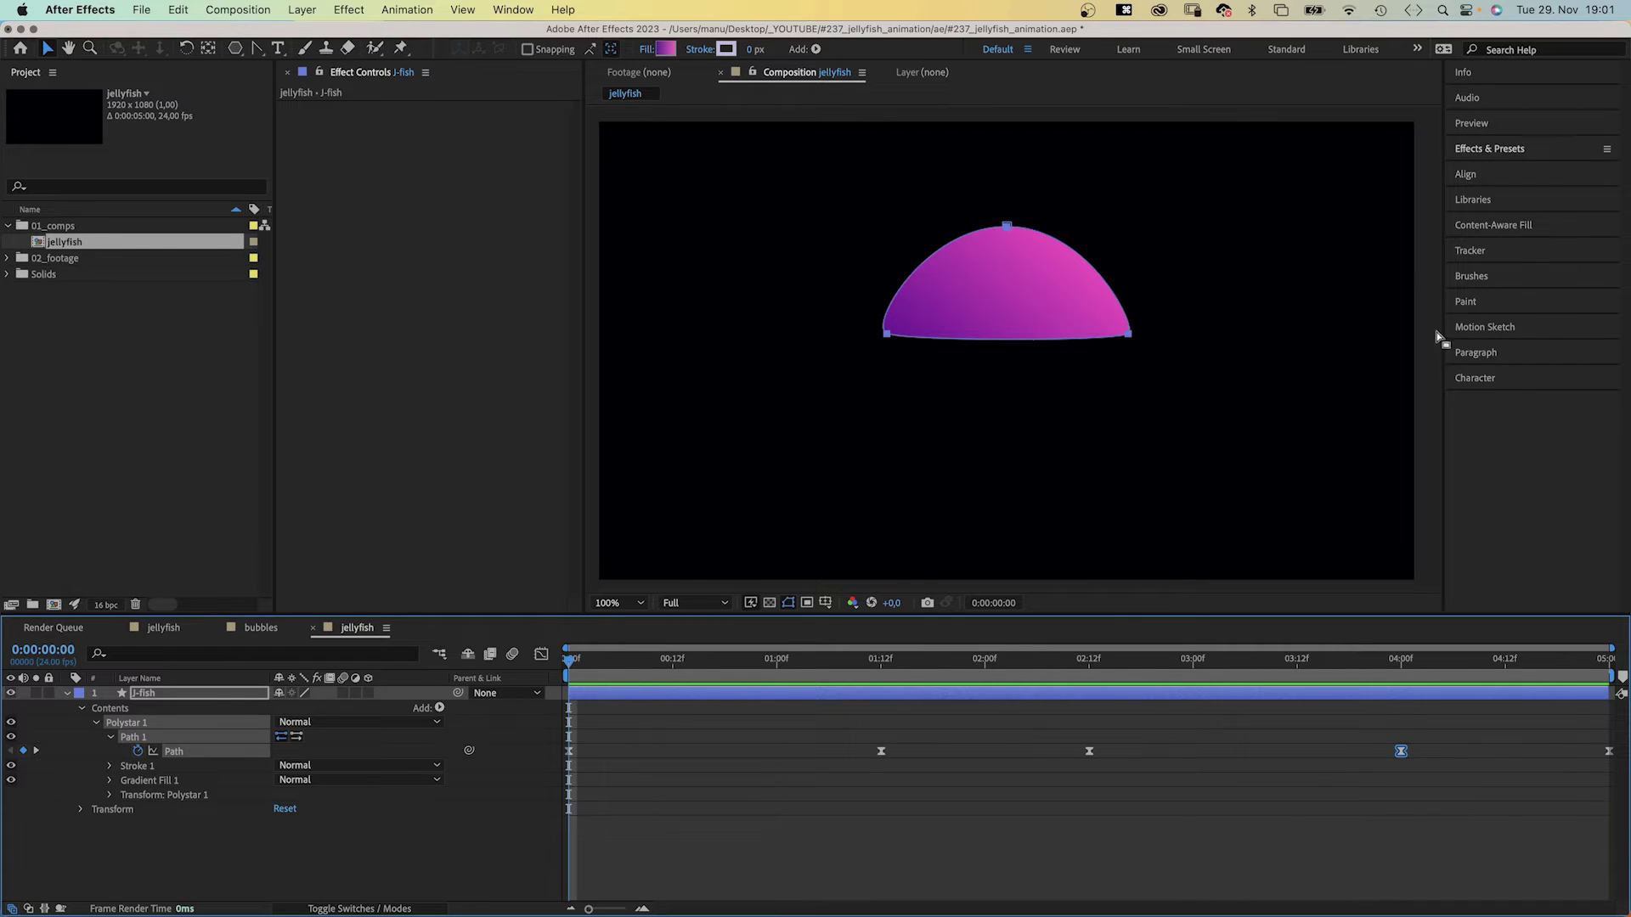
click(1544, 159)
text(gl)
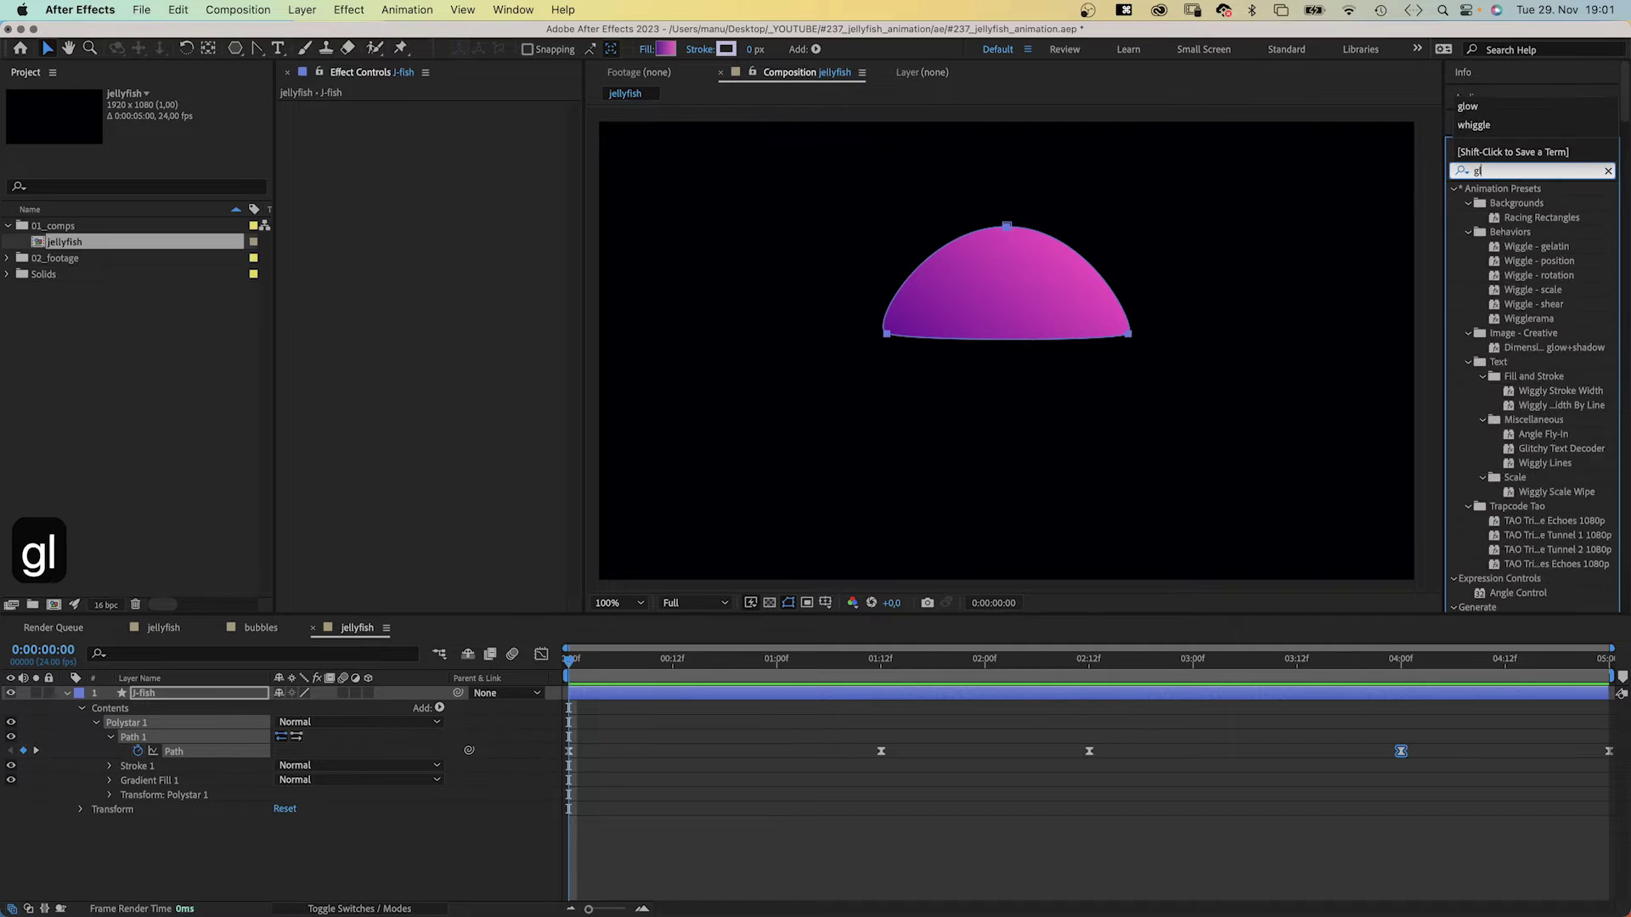
text(ow)
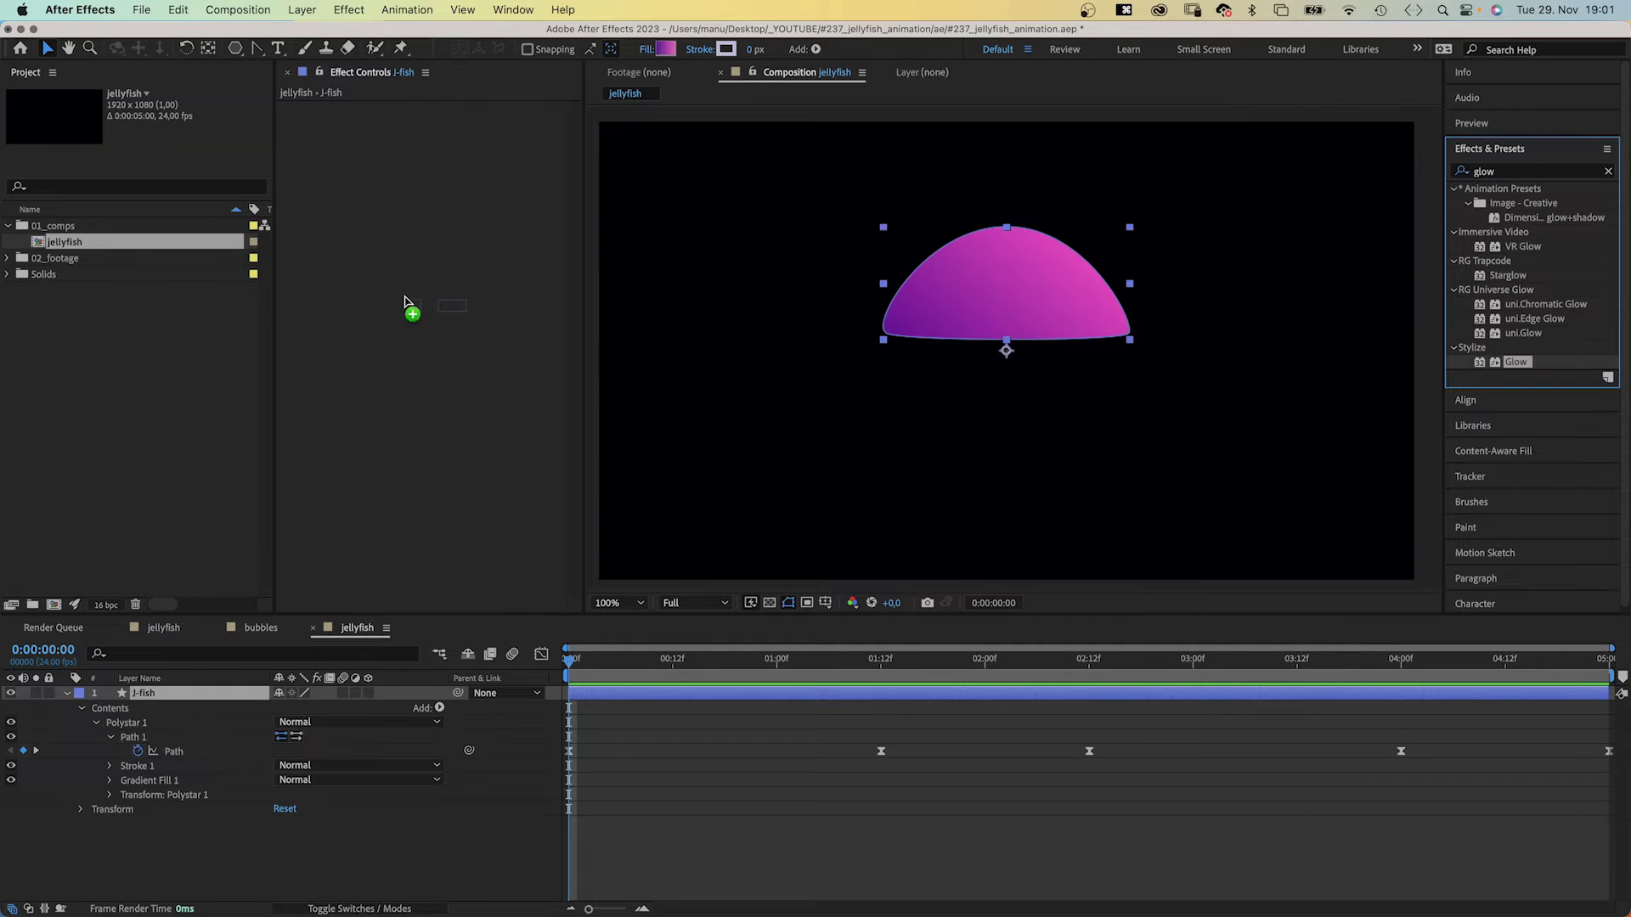
drag(1481, 367, 388, 283)
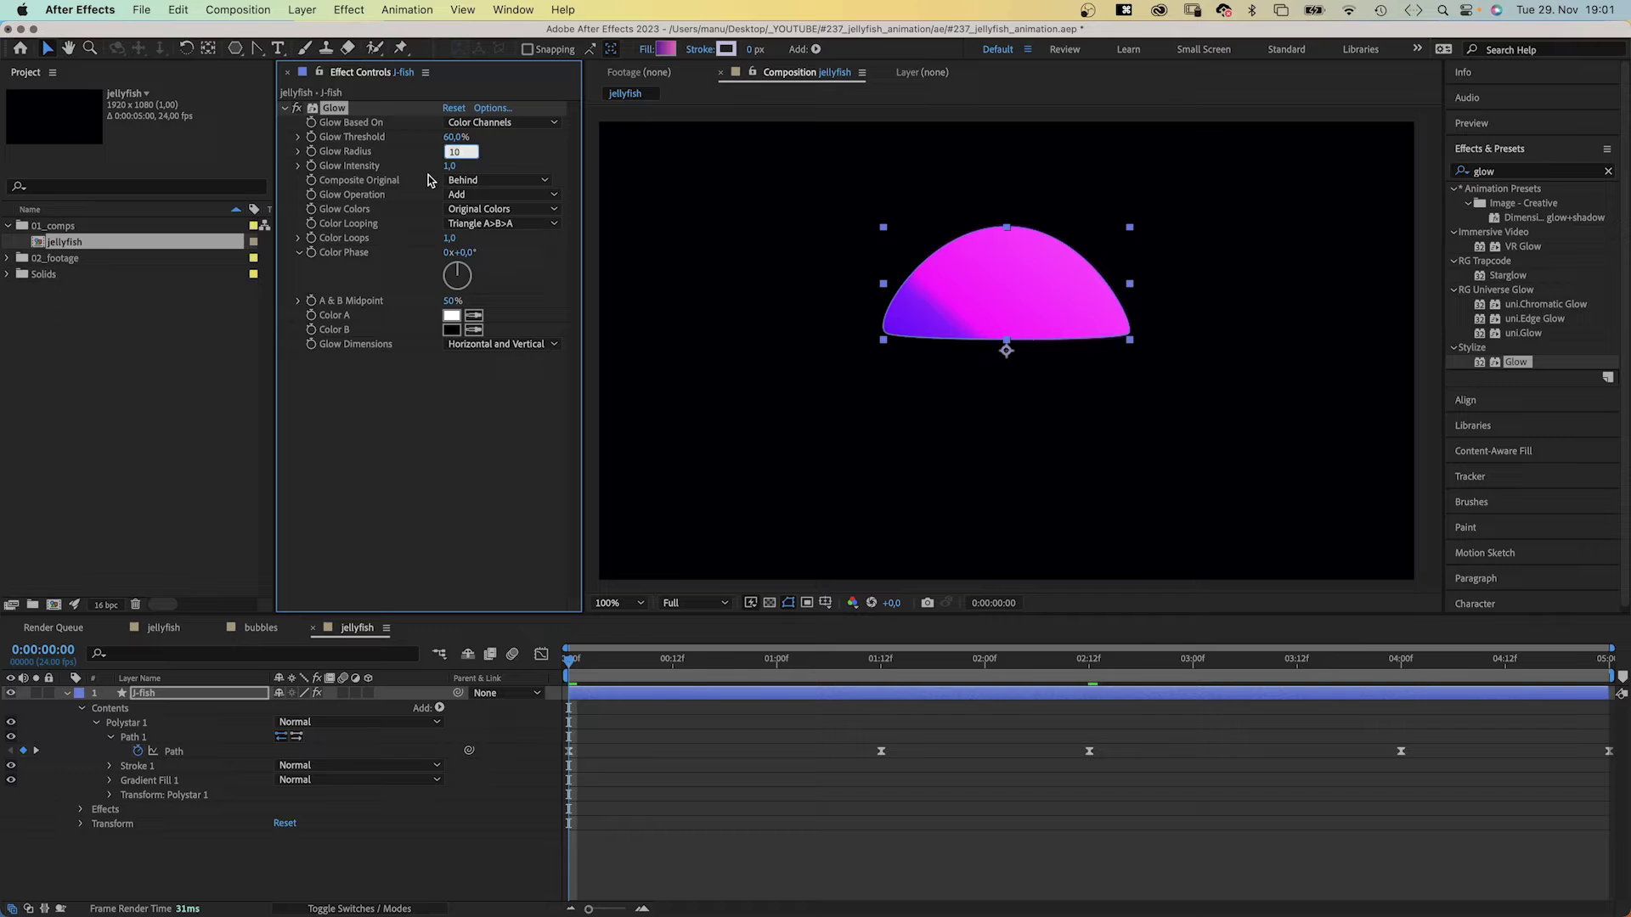
text(10)
key(Return)
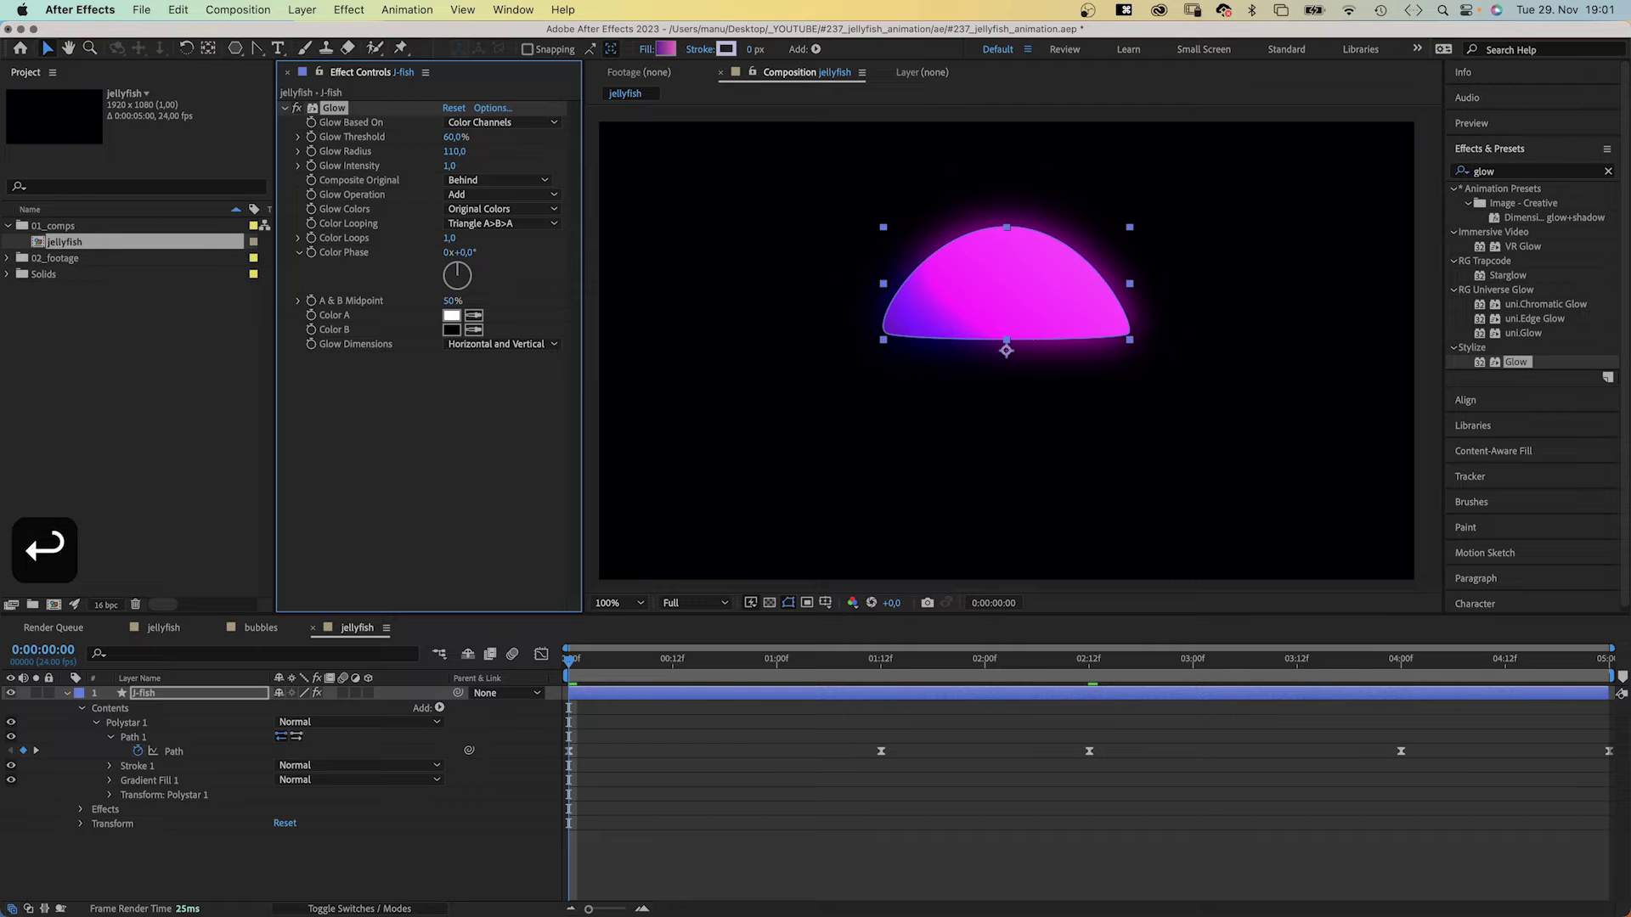
click(1477, 175)
text(tur)
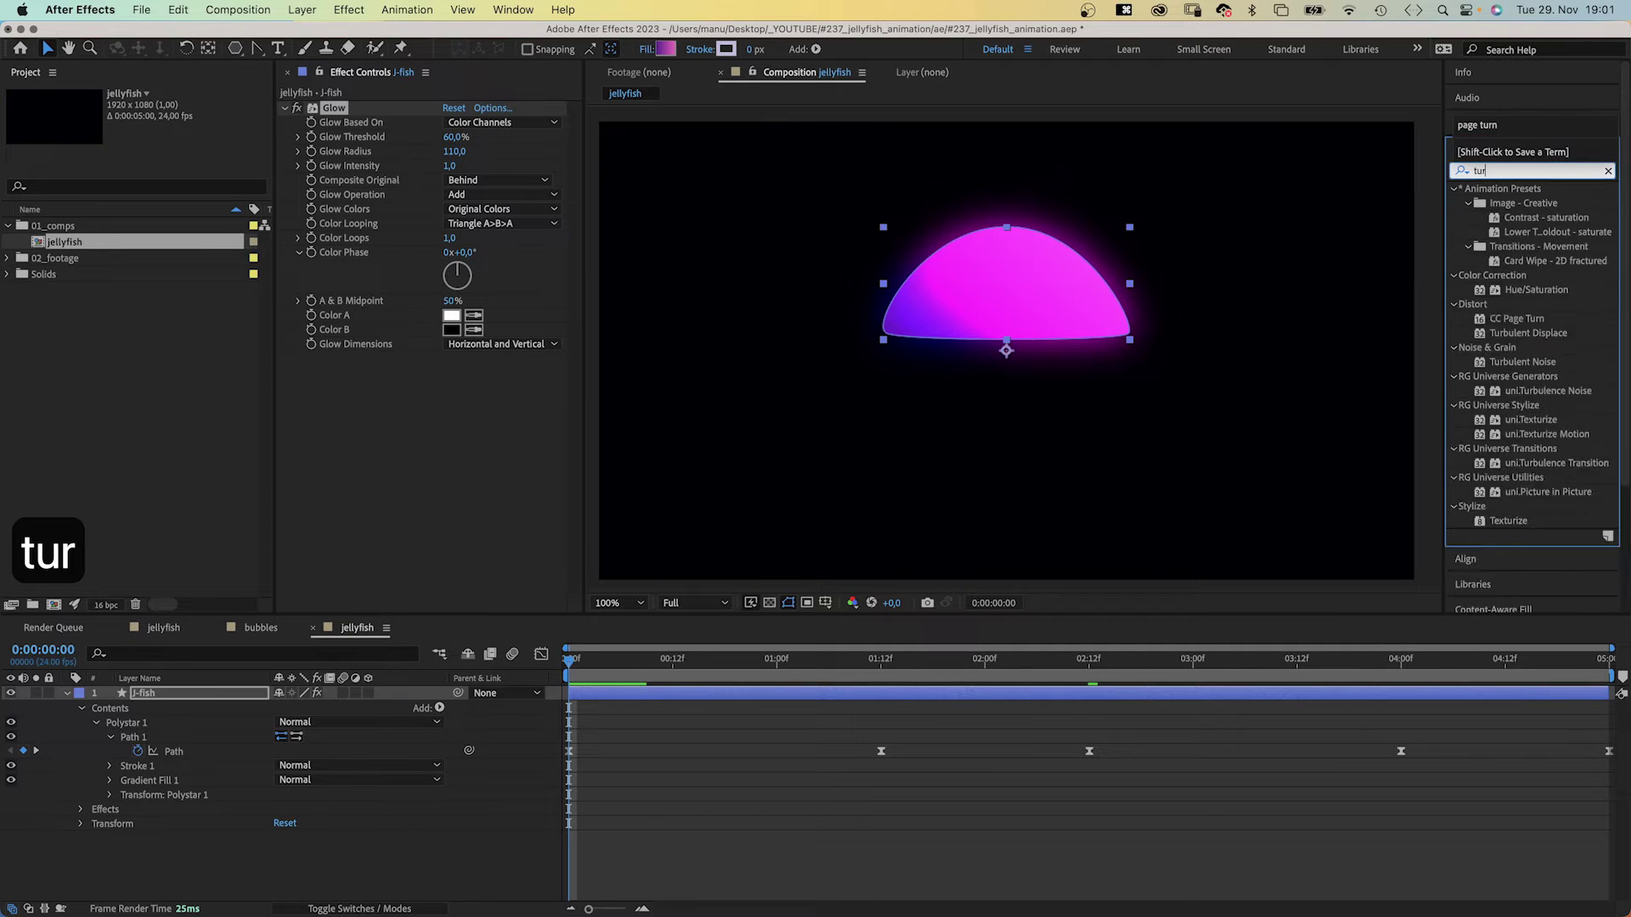
text(bulent)
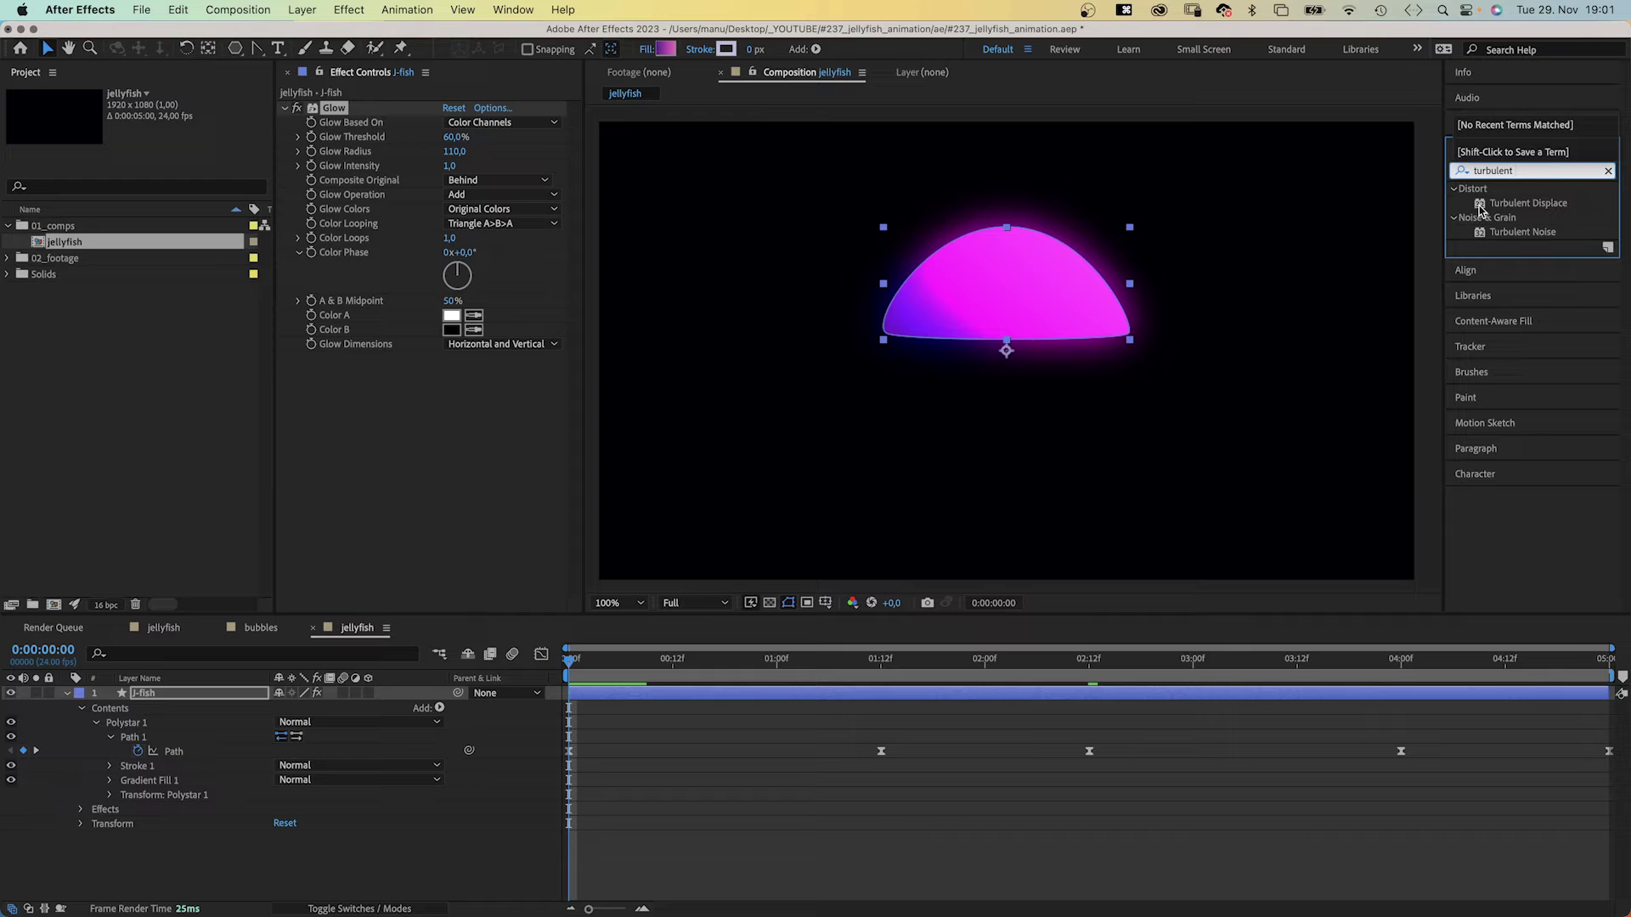
Apply Turbulent Displace to J-fish as Turbulent Smoother with Amount 10.
drag(1480, 203, 378, 465)
click(498, 374)
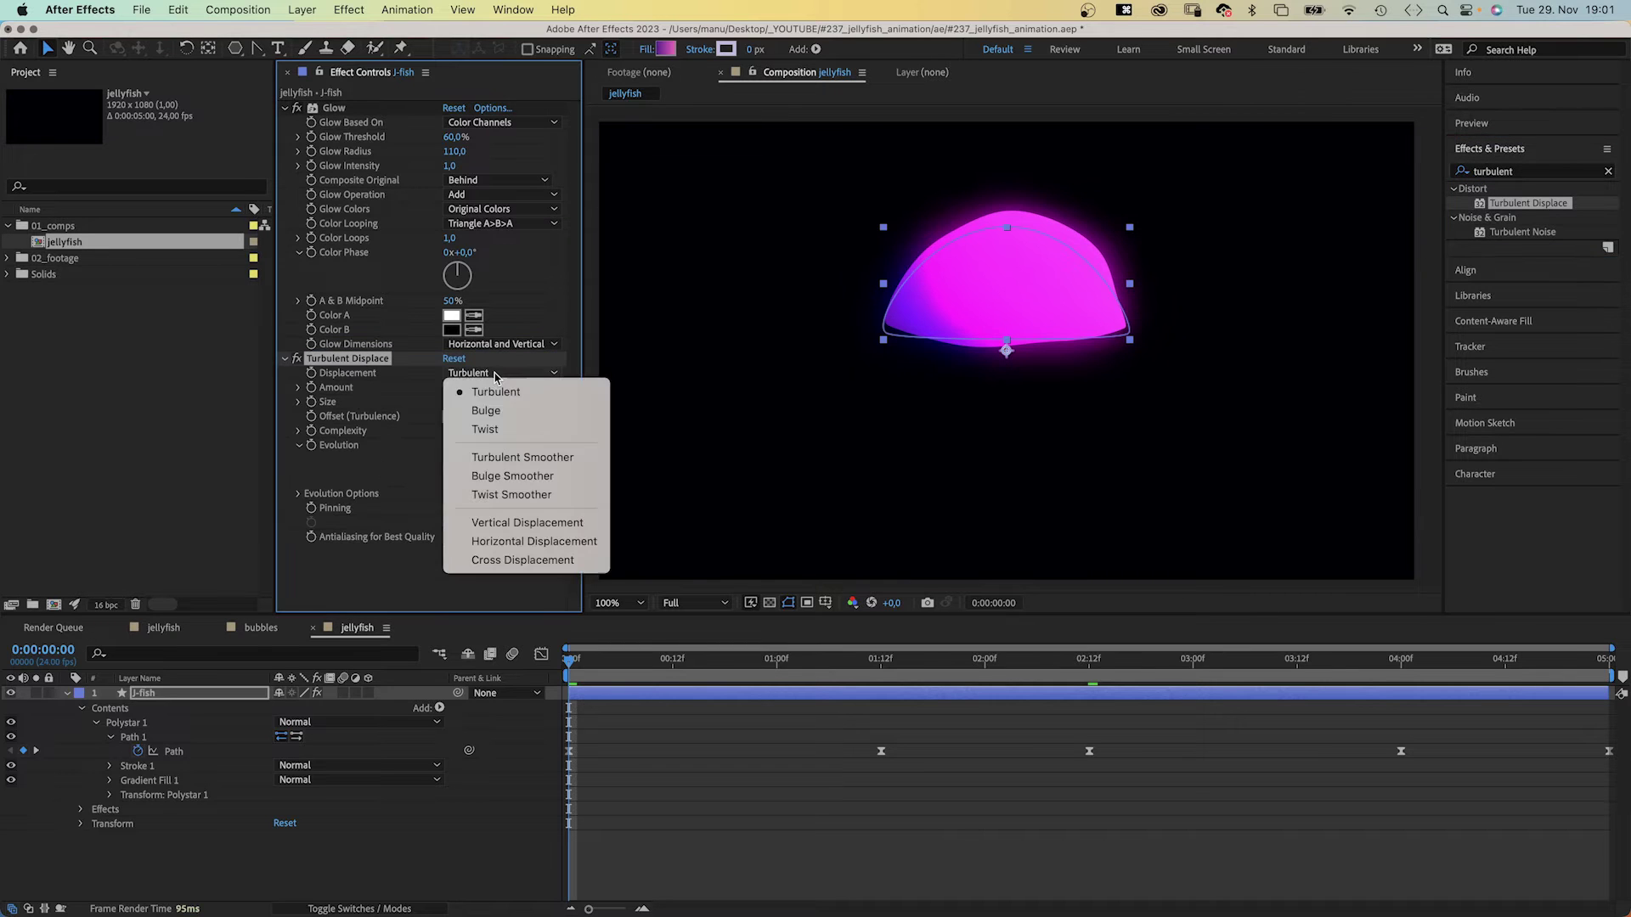
click(476, 459)
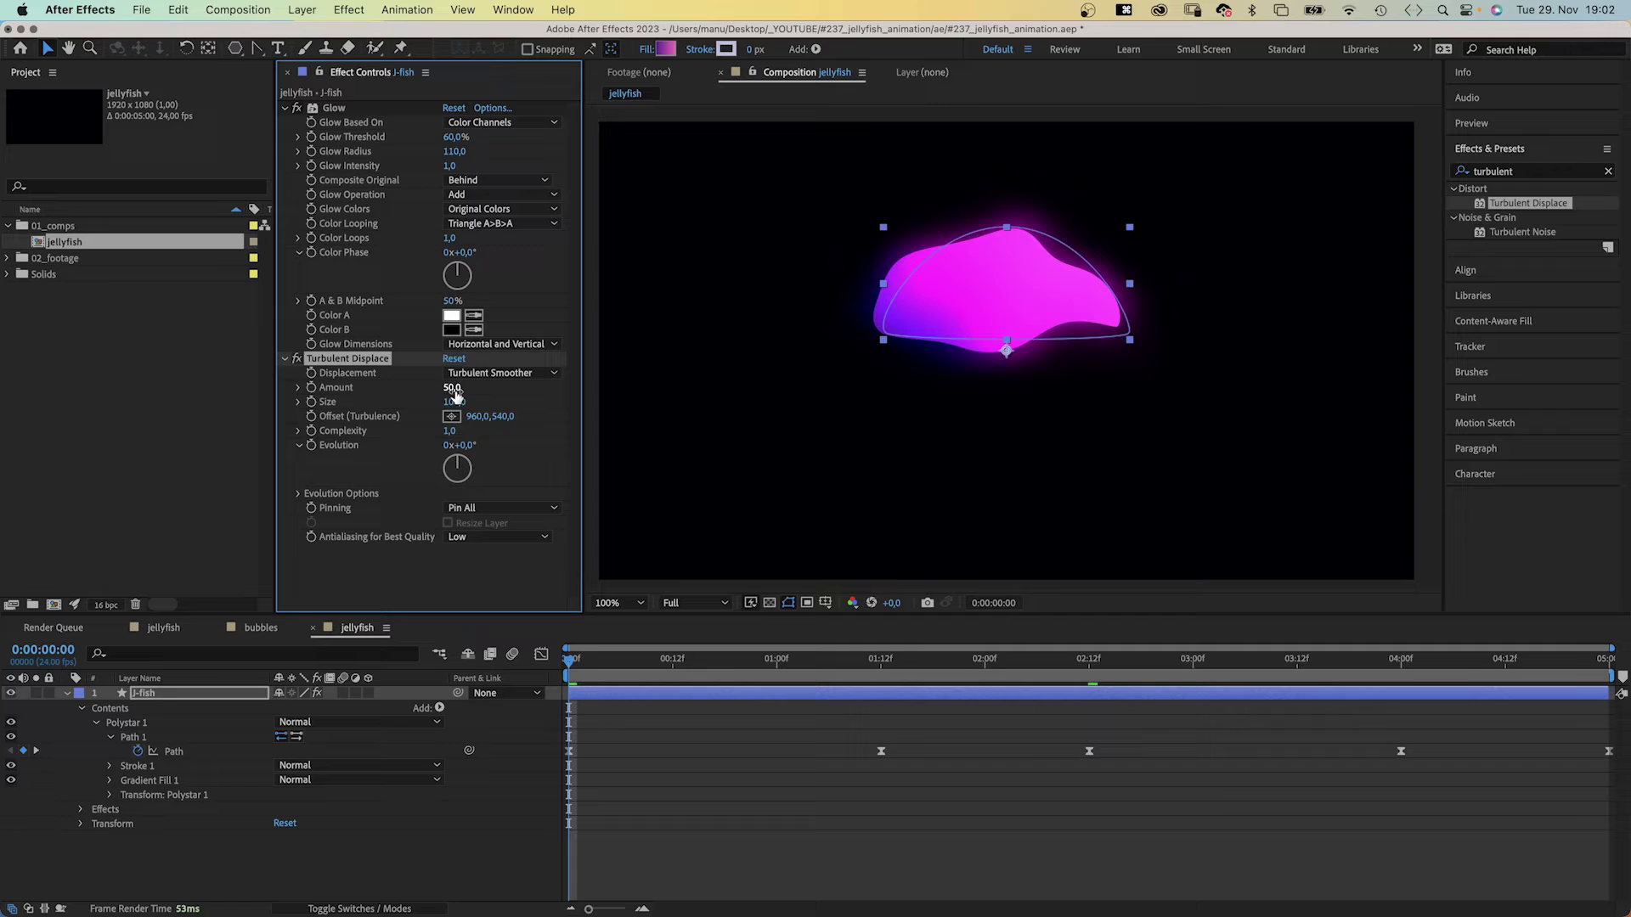
text(10)
key(Return)
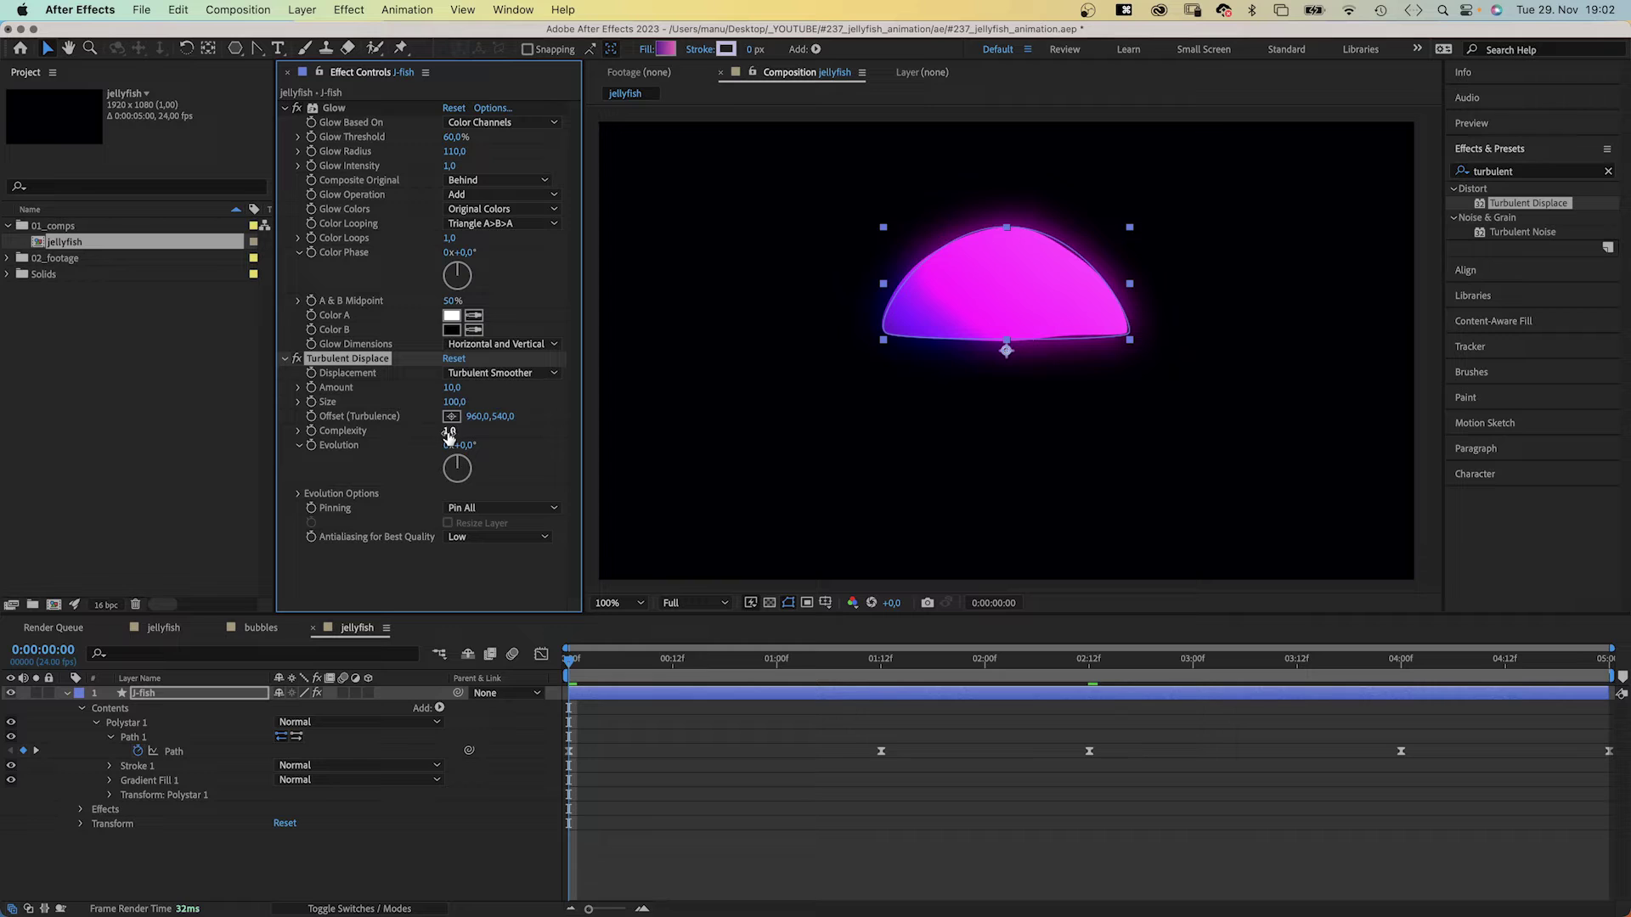
Enable Cycle Evolution, set Evolution to 1x+0° at the end, and preview.
click(301, 495)
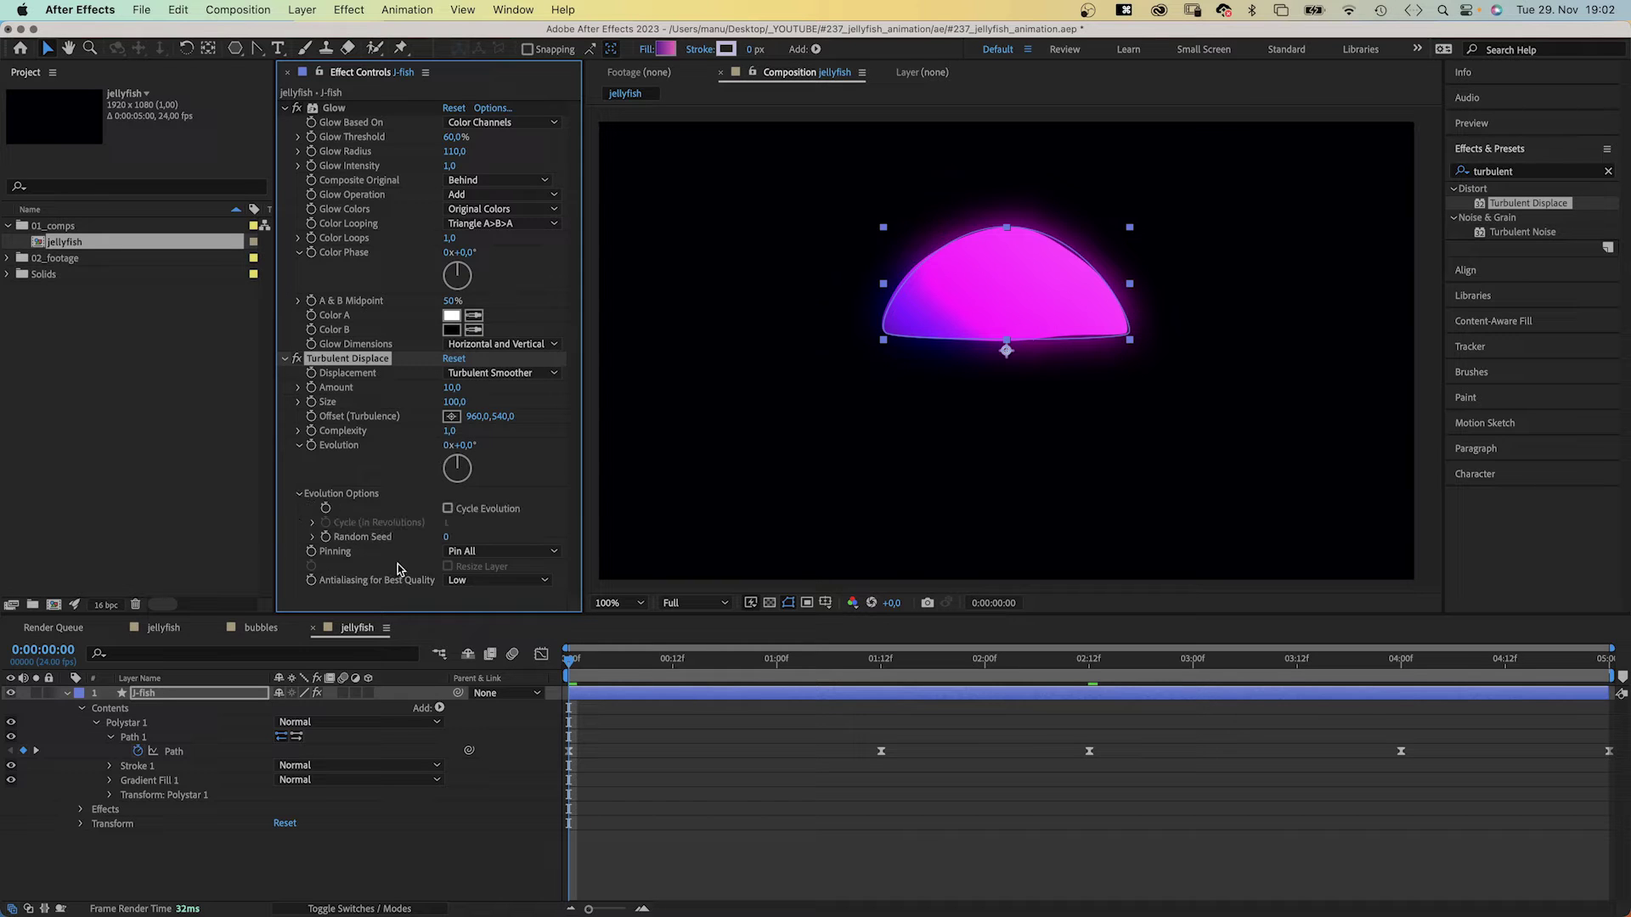
click(447, 510)
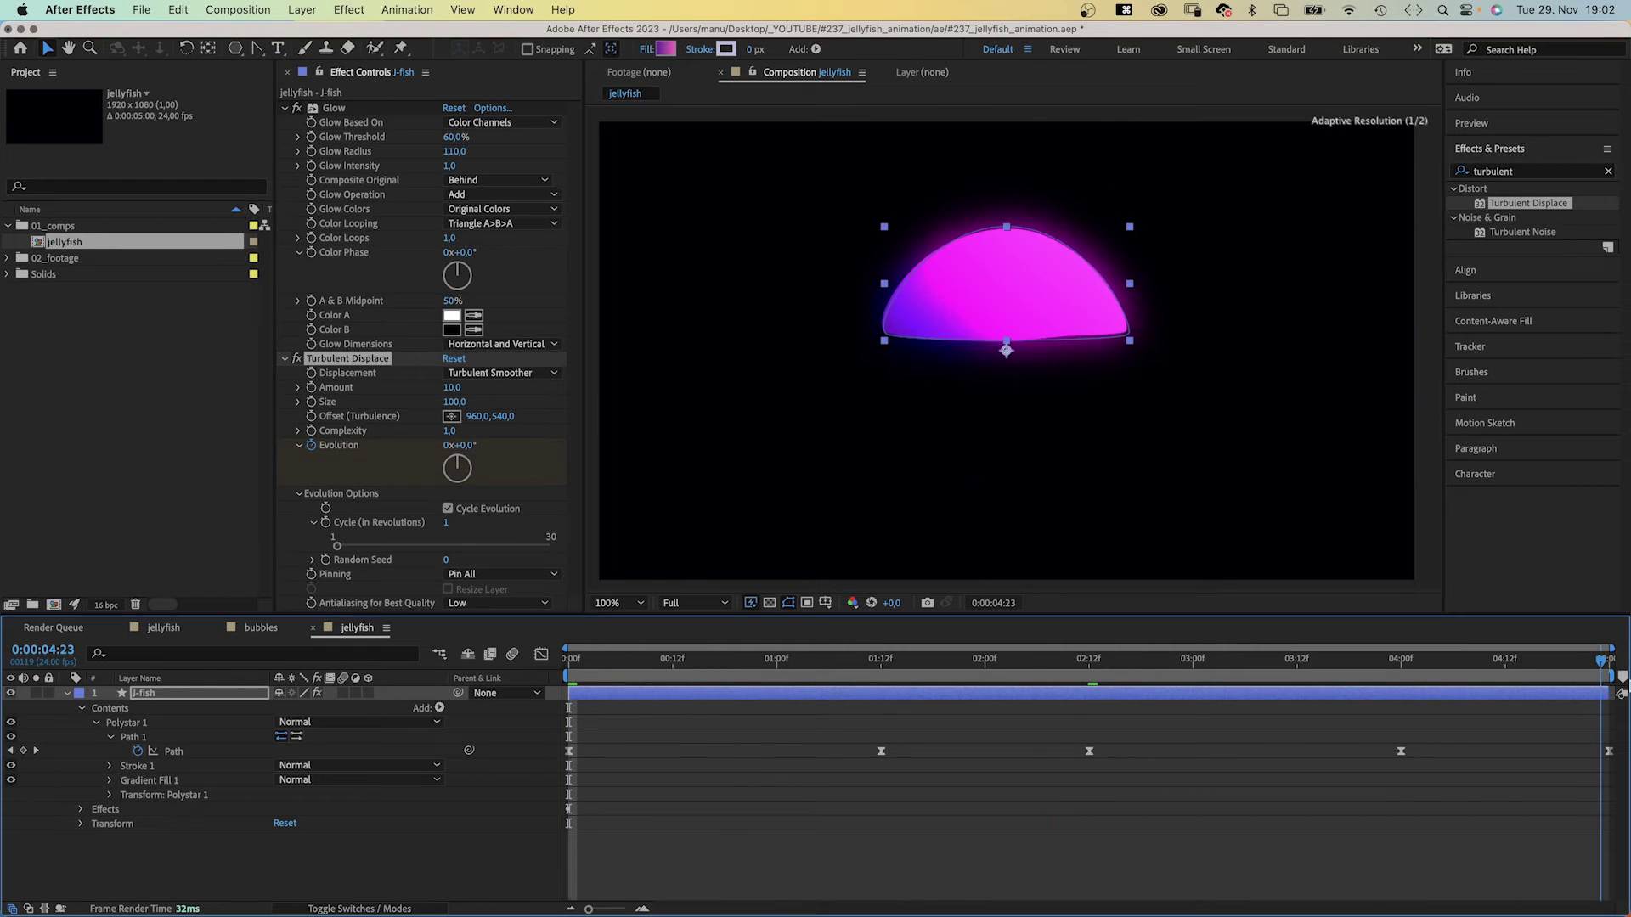
key(End)
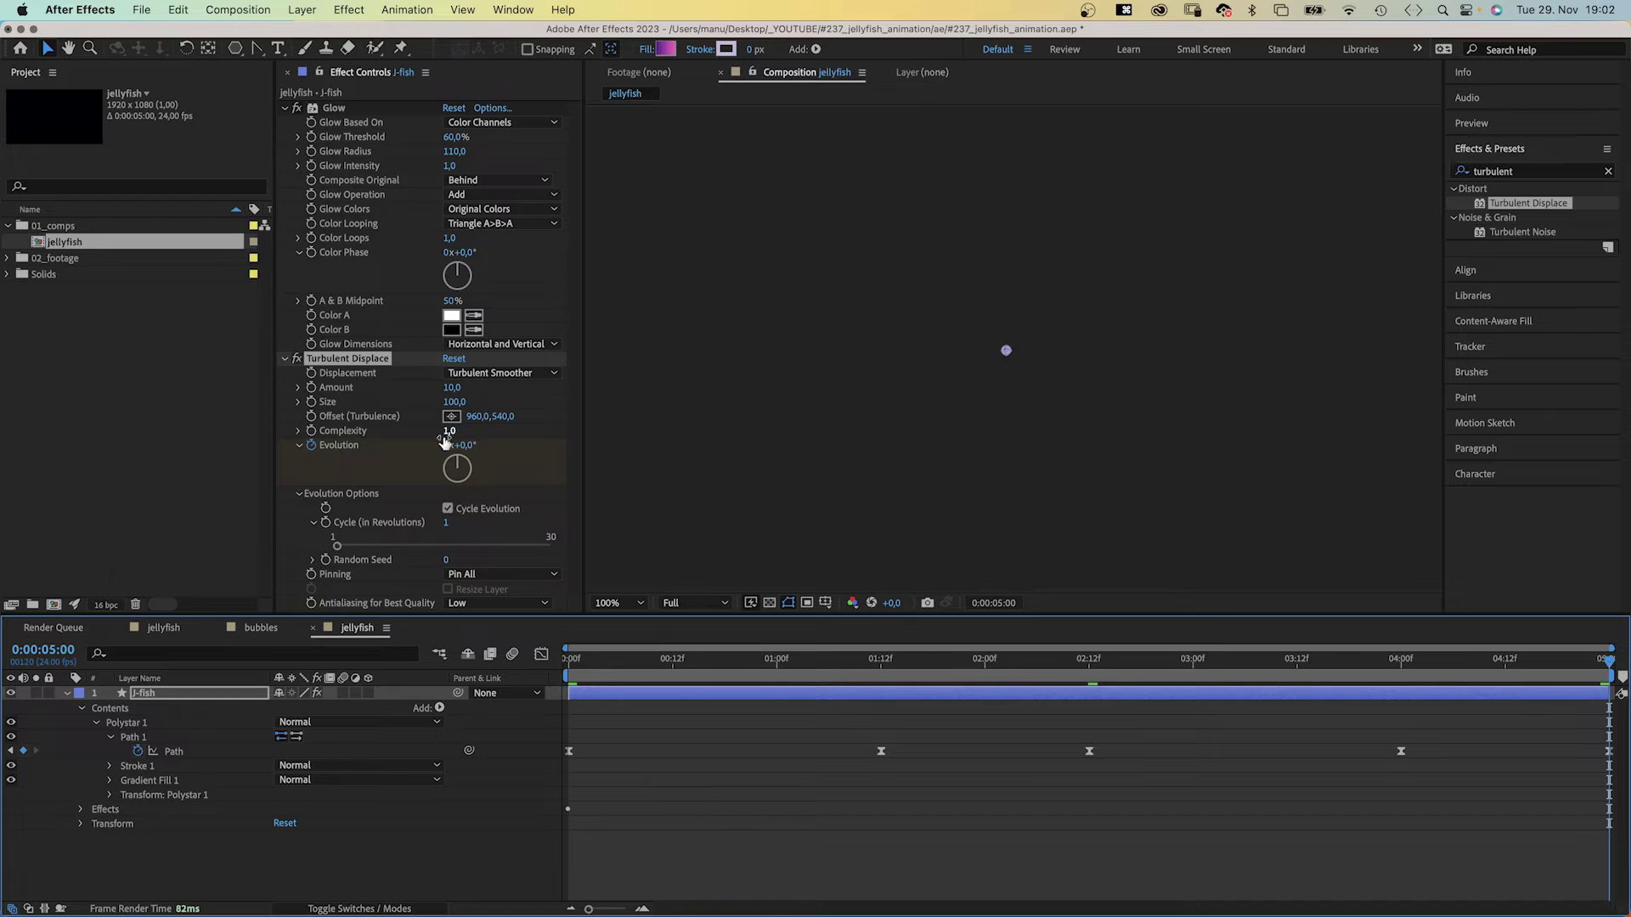
click(448, 445)
text(1)
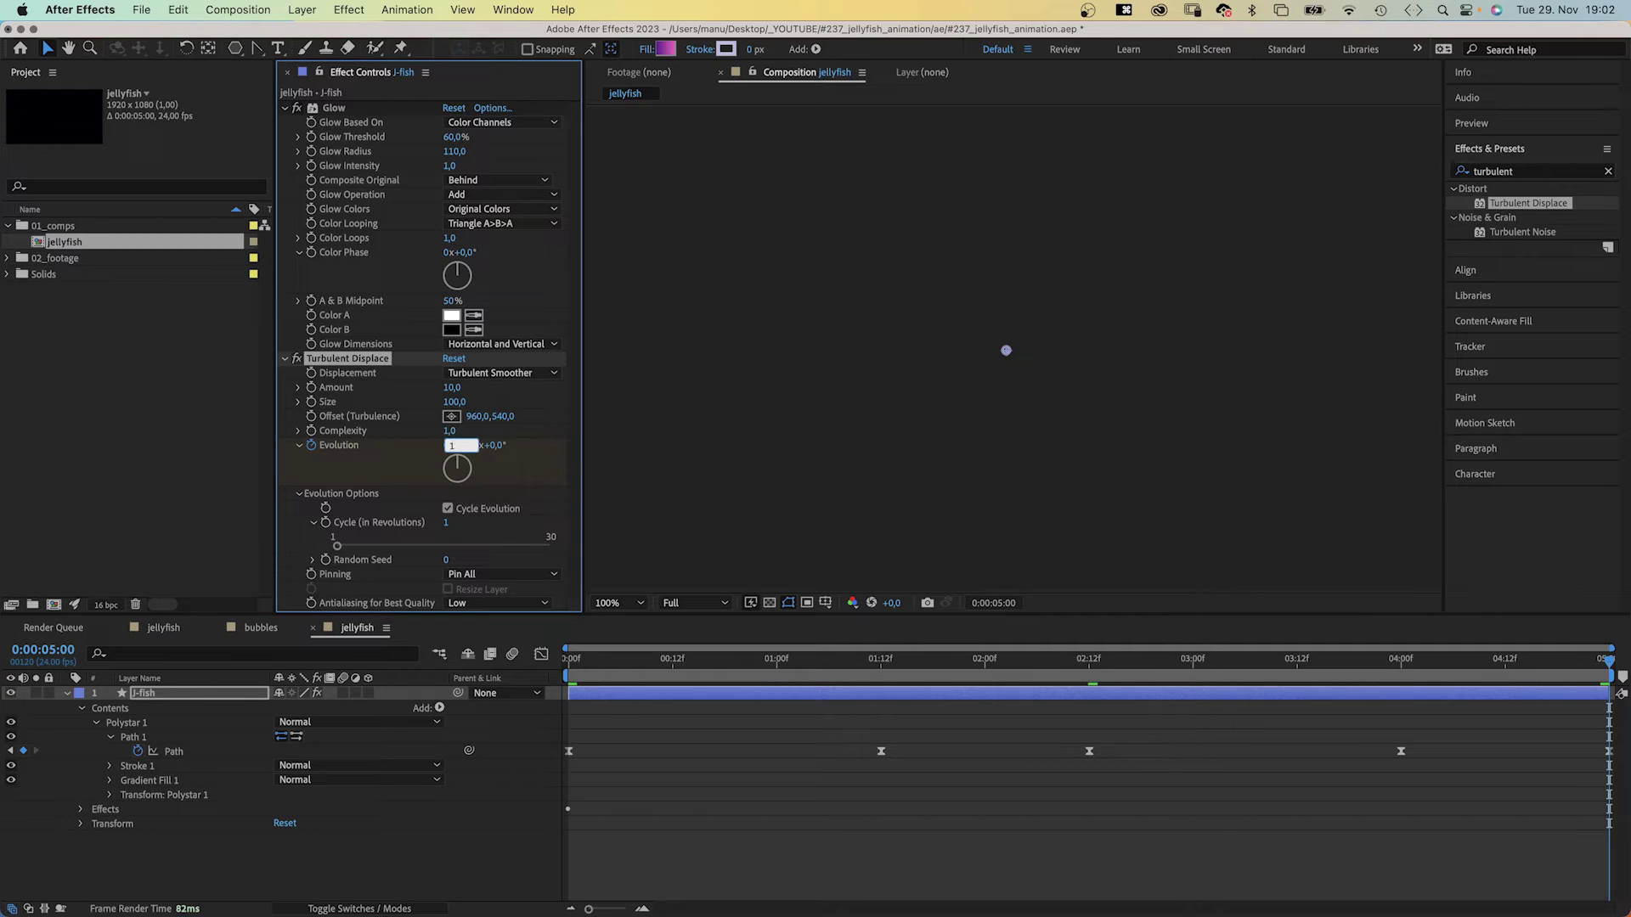
key(Return)
key(space)
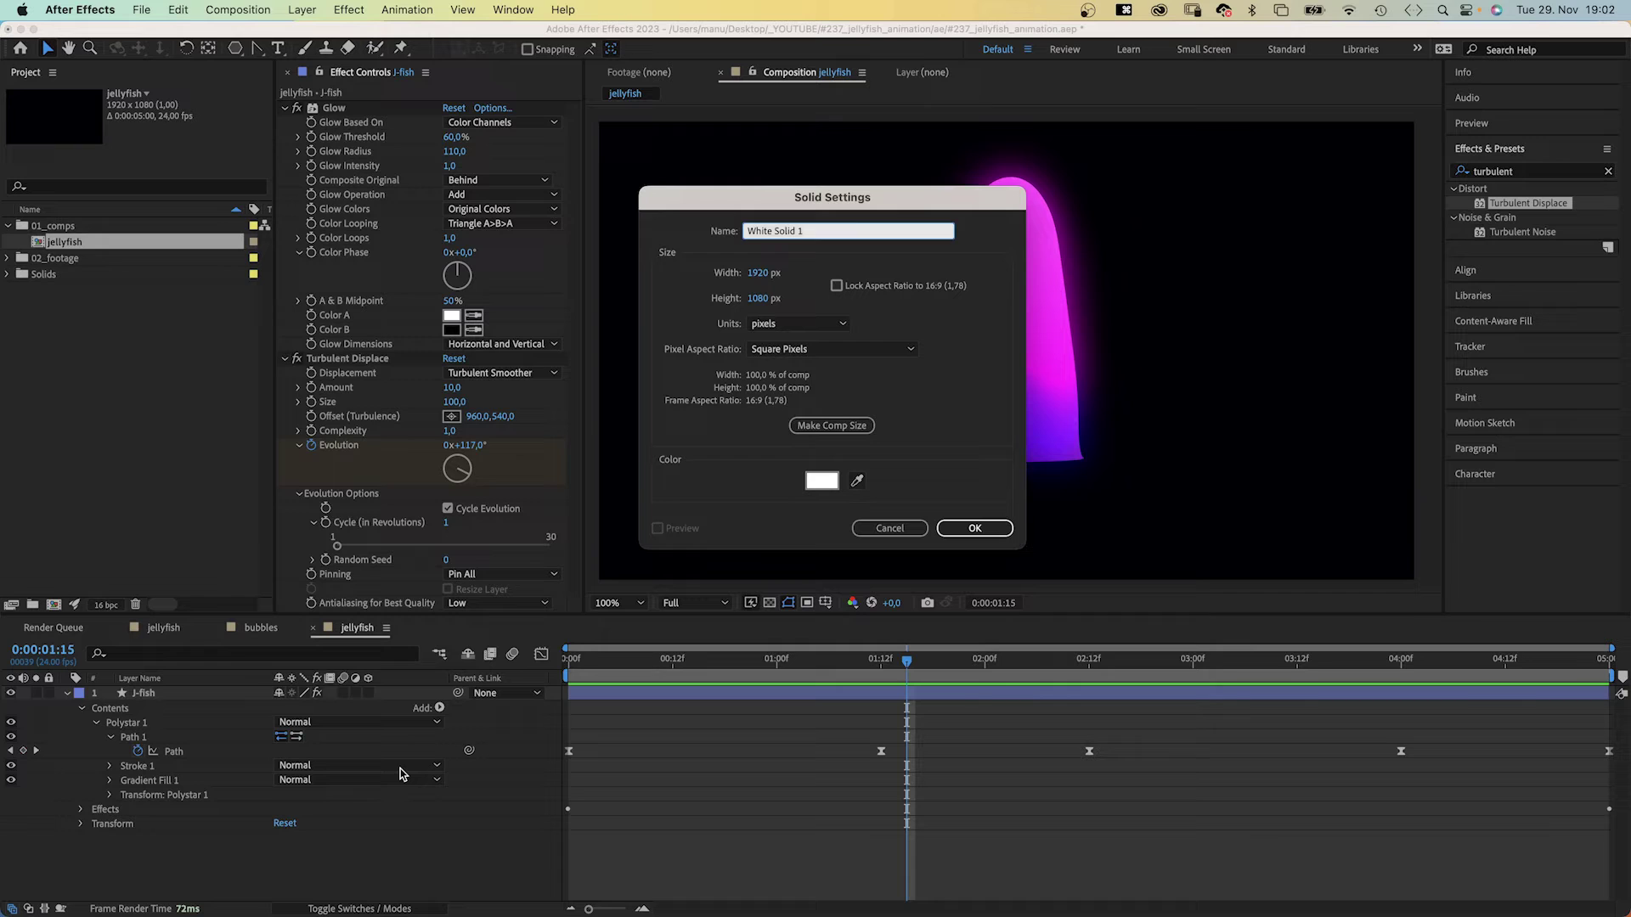
text(background)
Add the background solid beneath the jellyfish and apply Gradient Ramp.
key(Return)
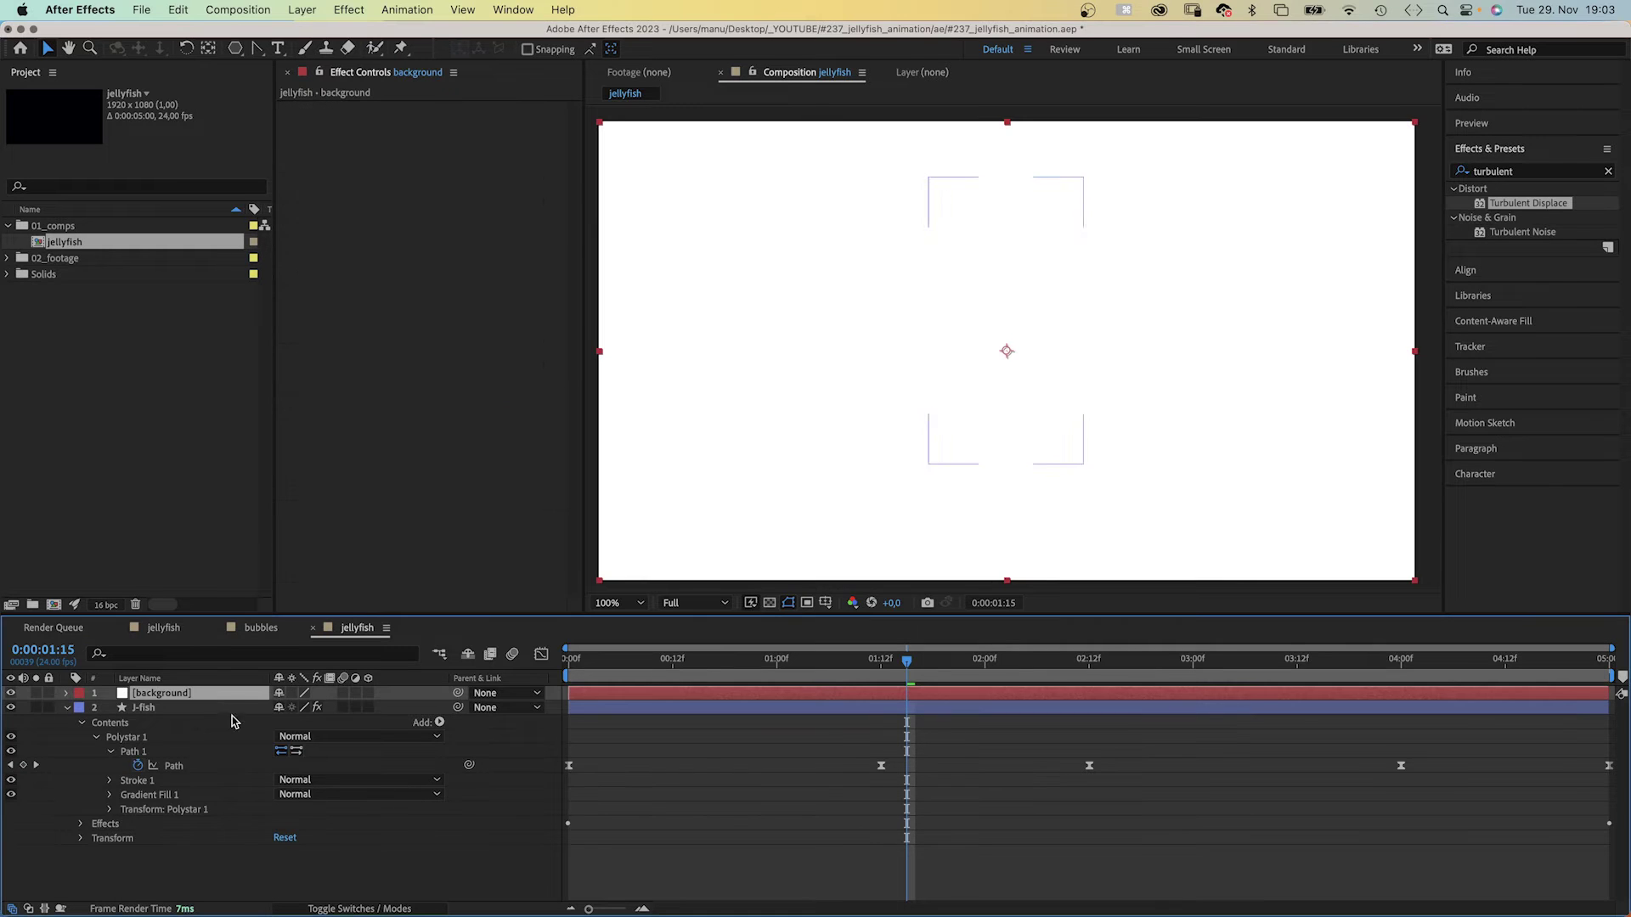
drag(165, 693, 191, 838)
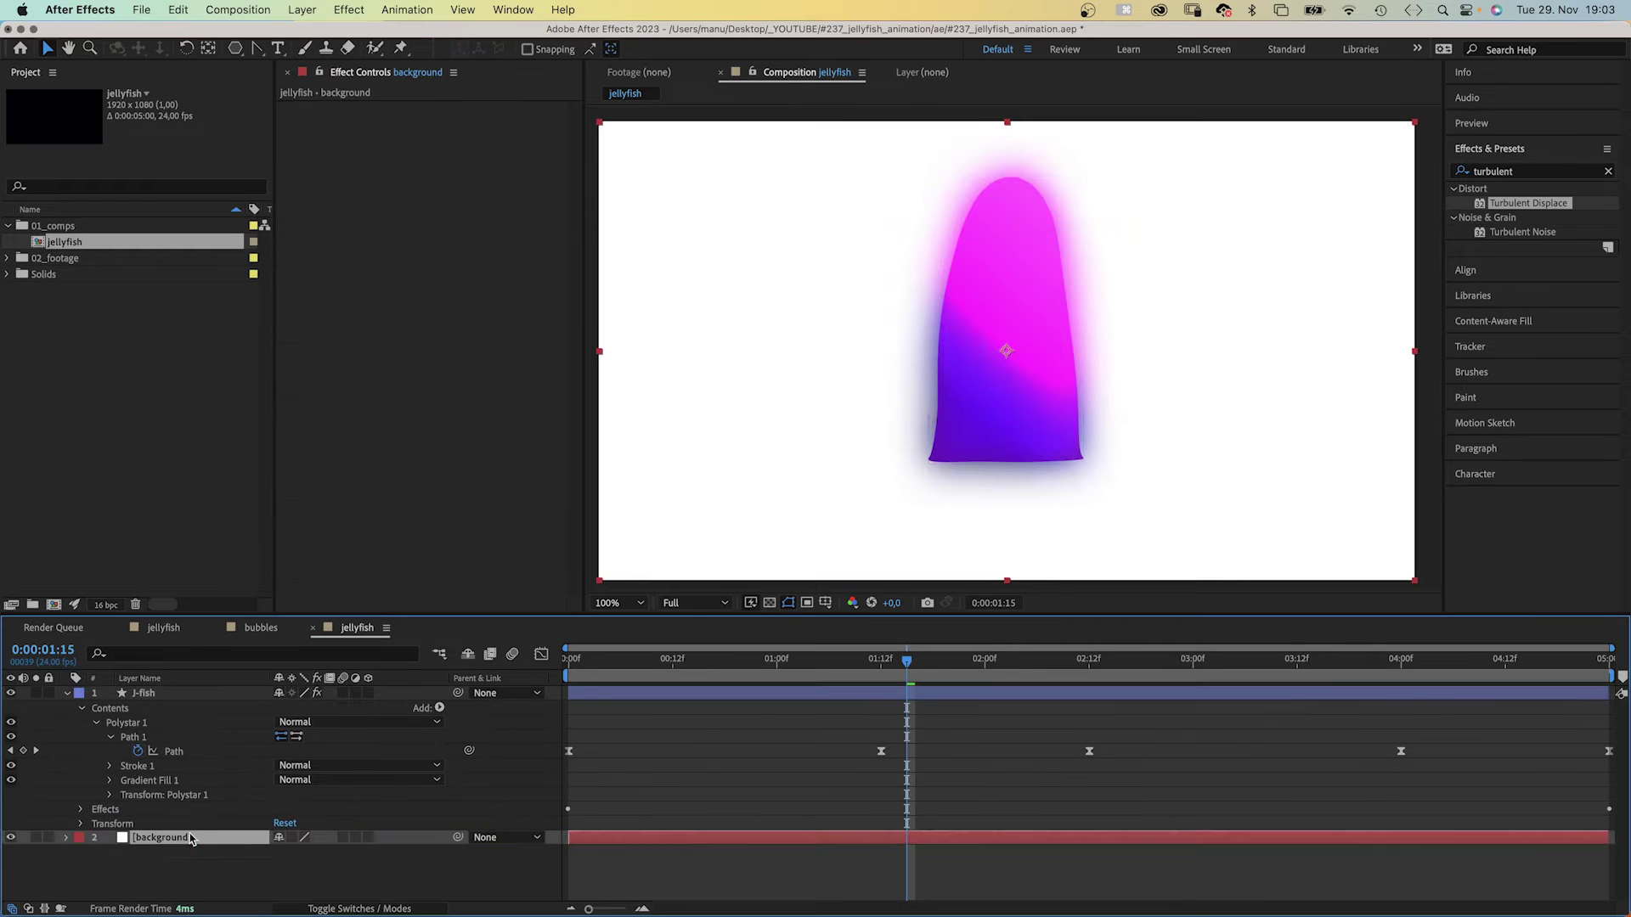
click(1524, 175)
text(gradient)
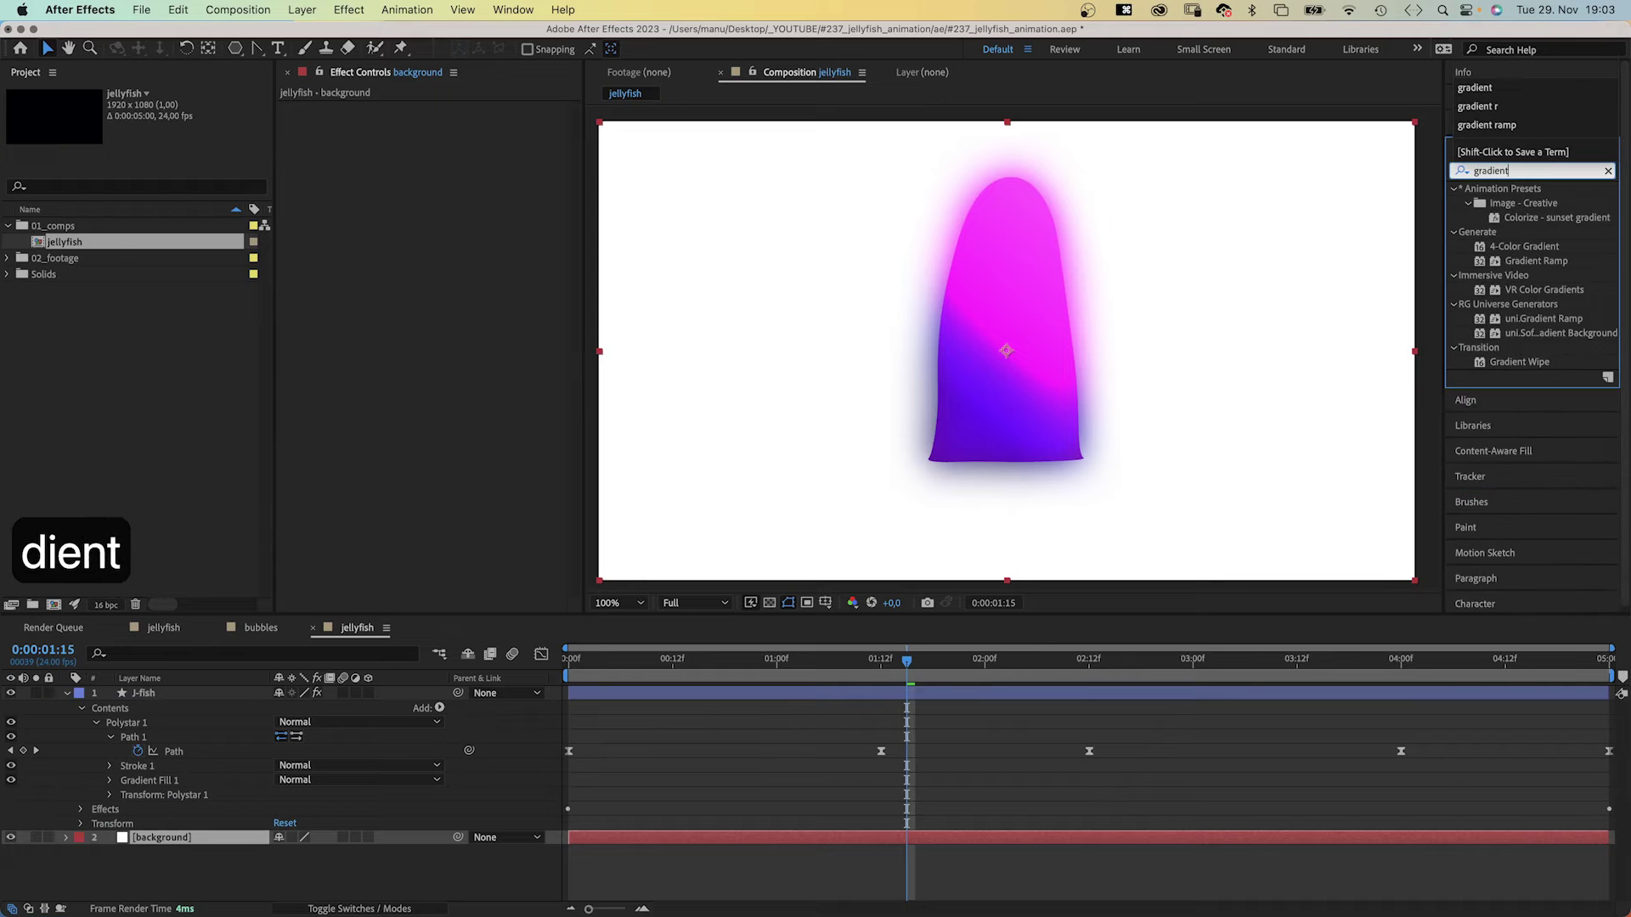
double_click(1485, 207)
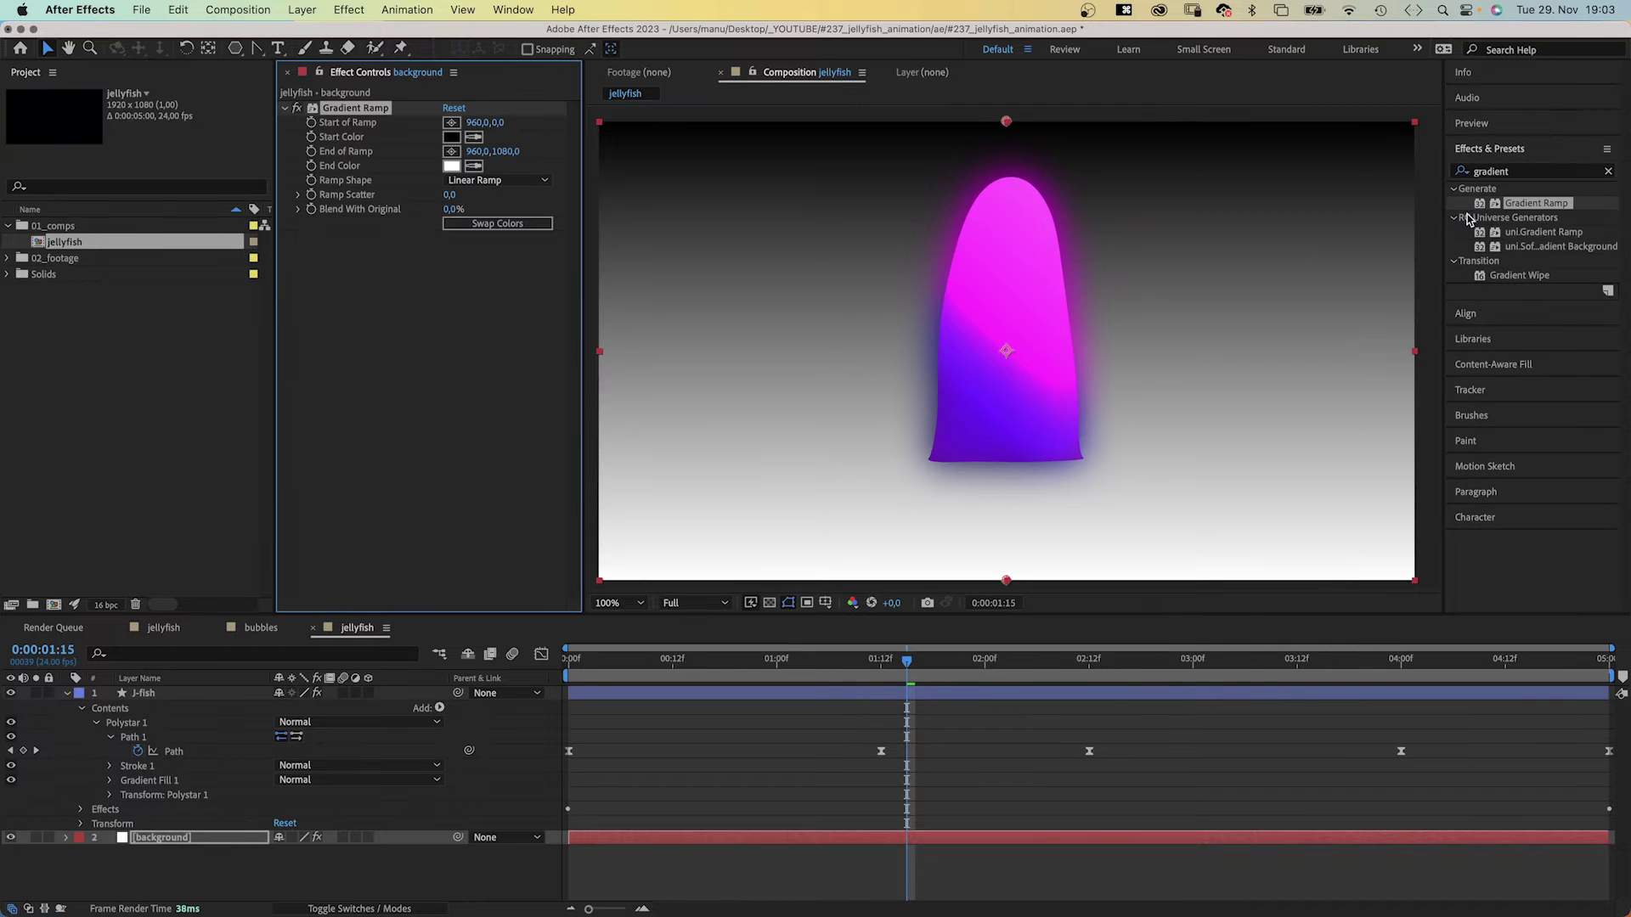
Place the ramp start at the bottom-left corner and its end at the top-right.
click(451, 123)
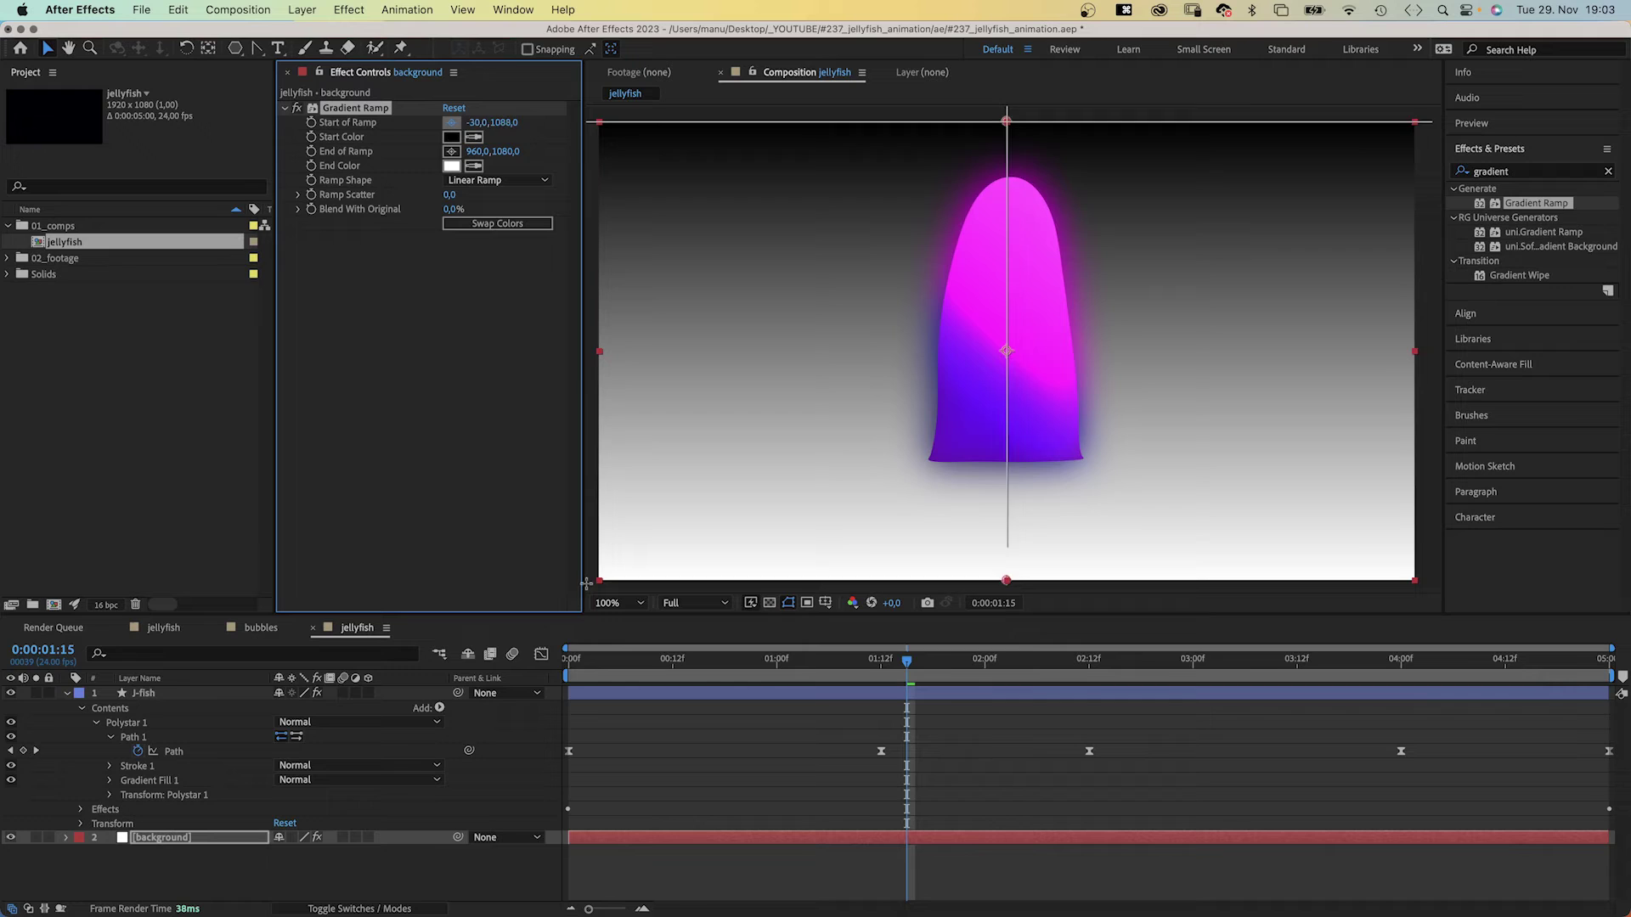
drag(587, 584, 593, 582)
click(454, 152)
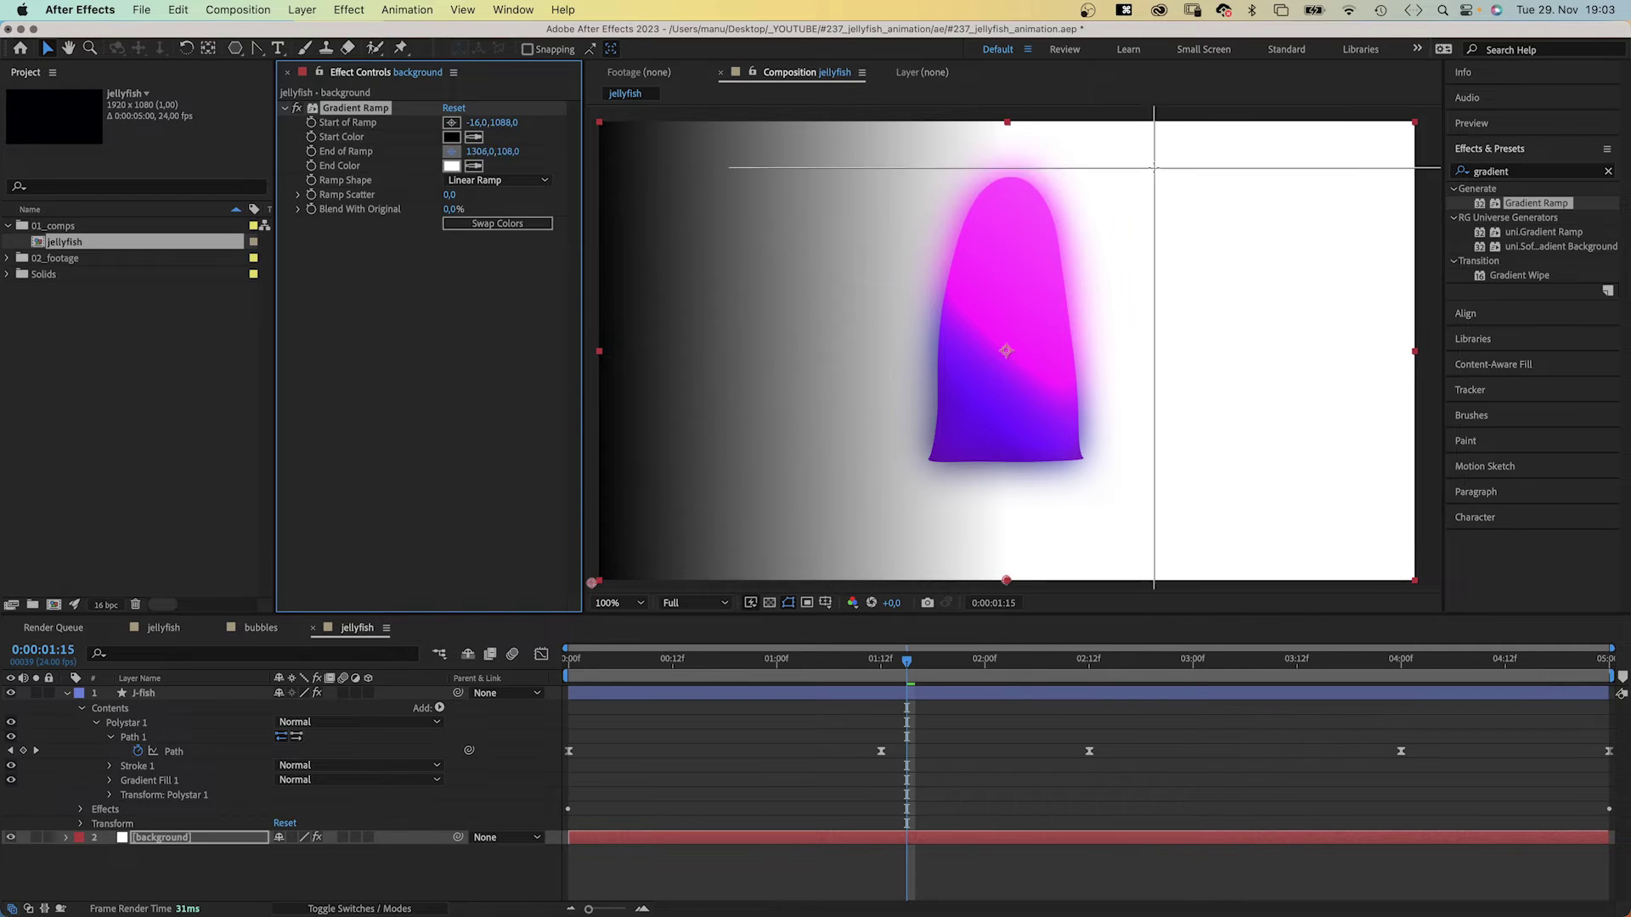
click(1421, 114)
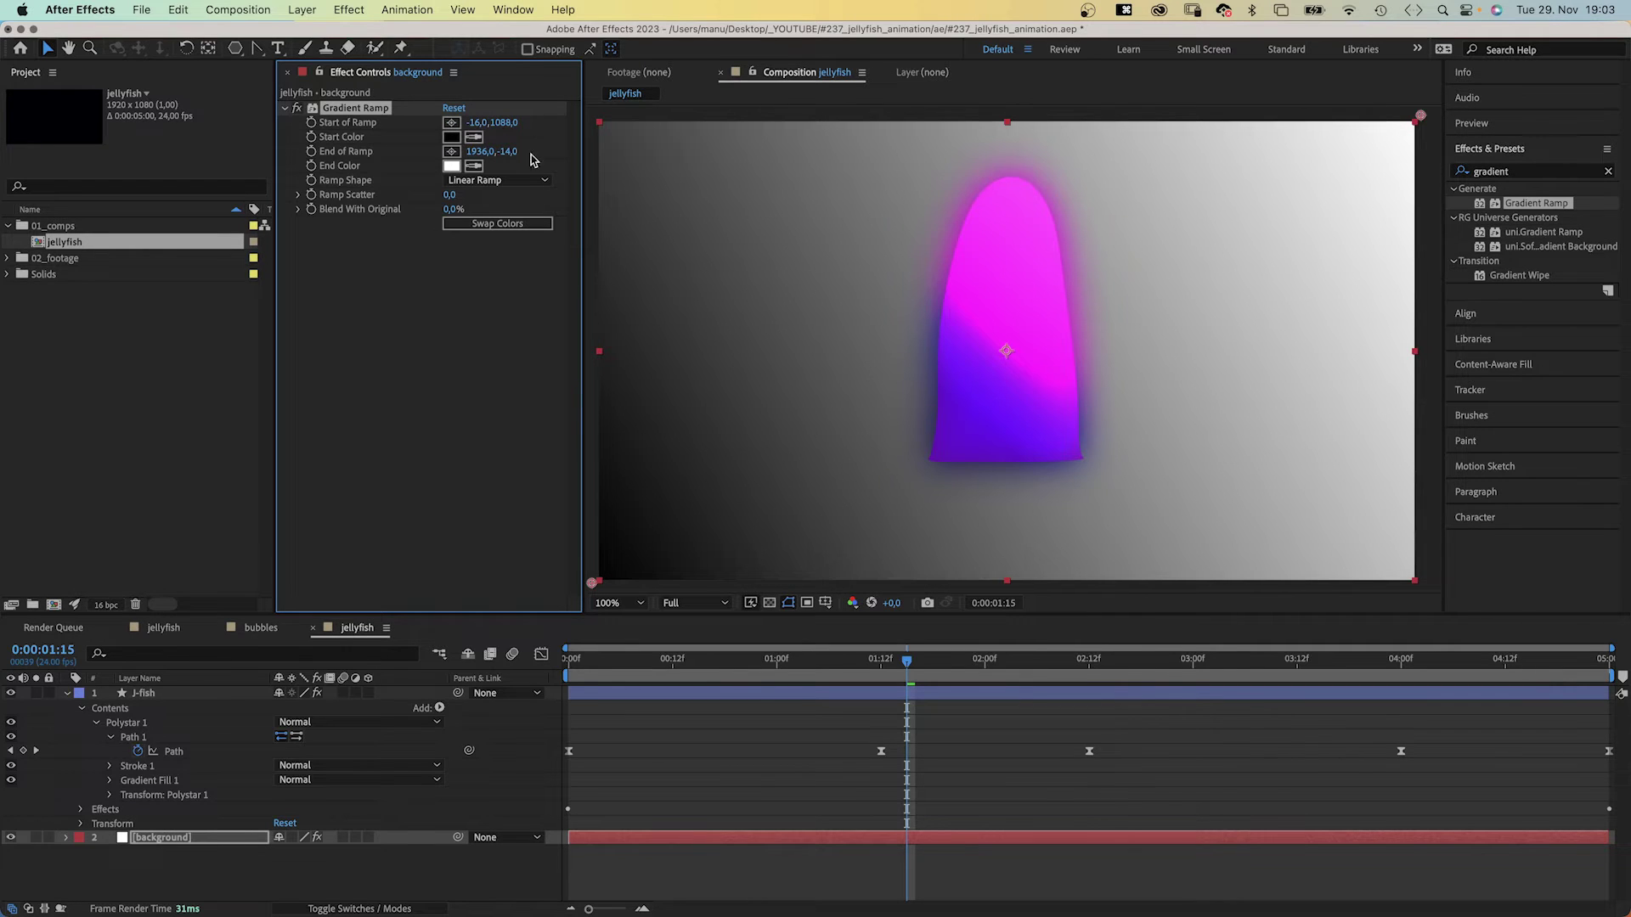
Colour the ramp start dark maroon 230E19 and the end blue 00359E.
click(451, 137)
drag(628, 348, 632, 357)
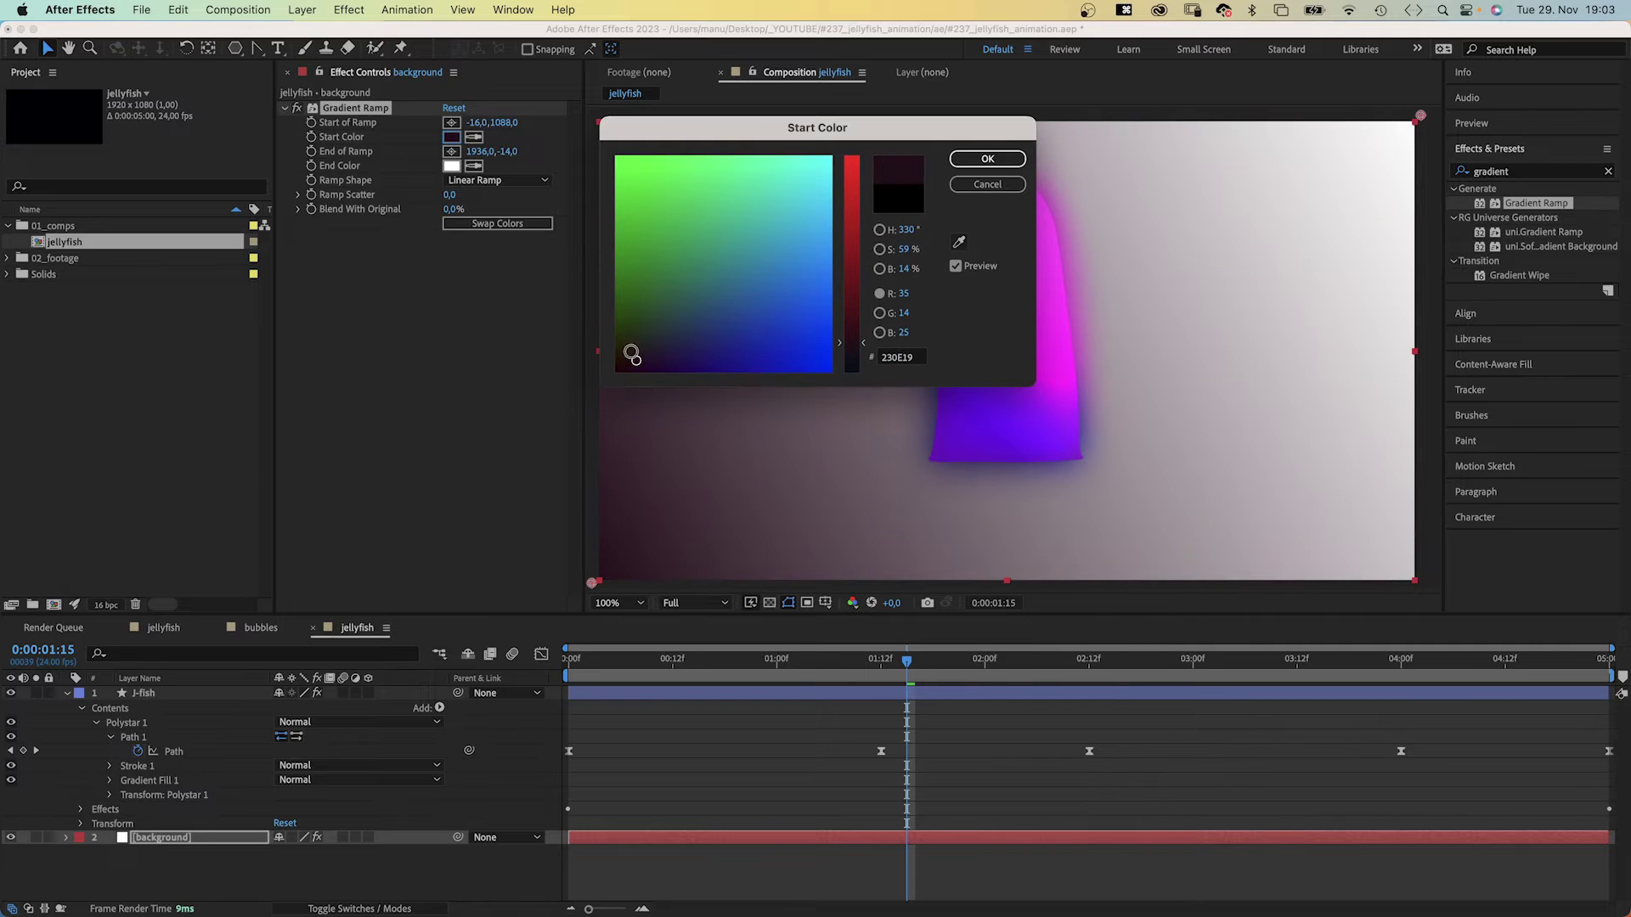
click(988, 158)
click(452, 166)
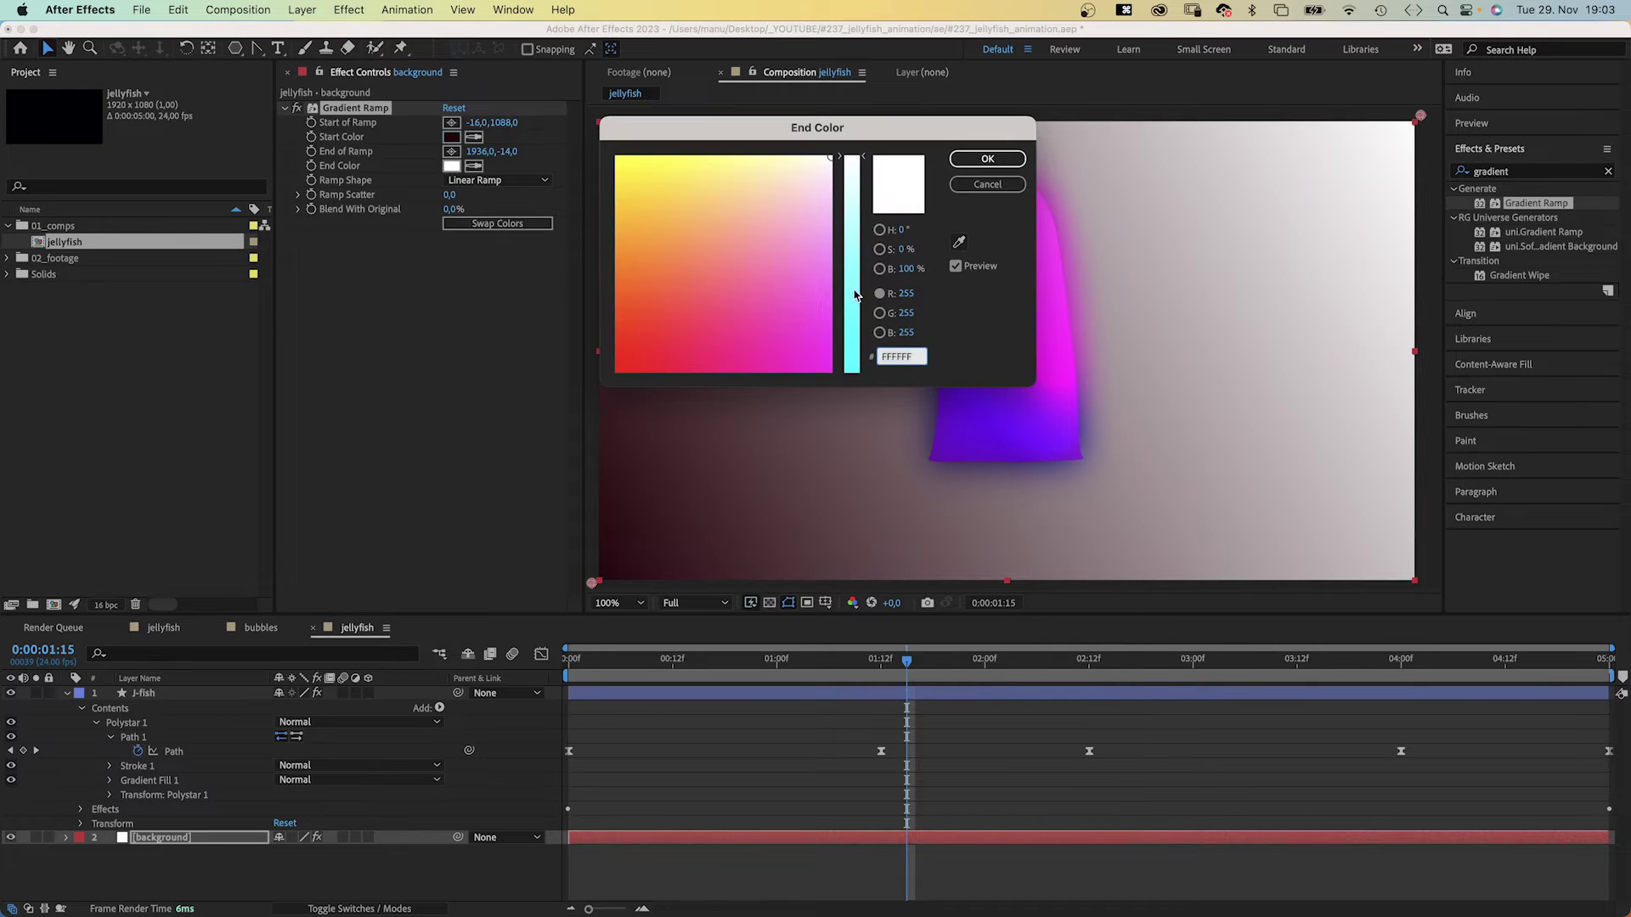
click(747, 327)
click(998, 158)
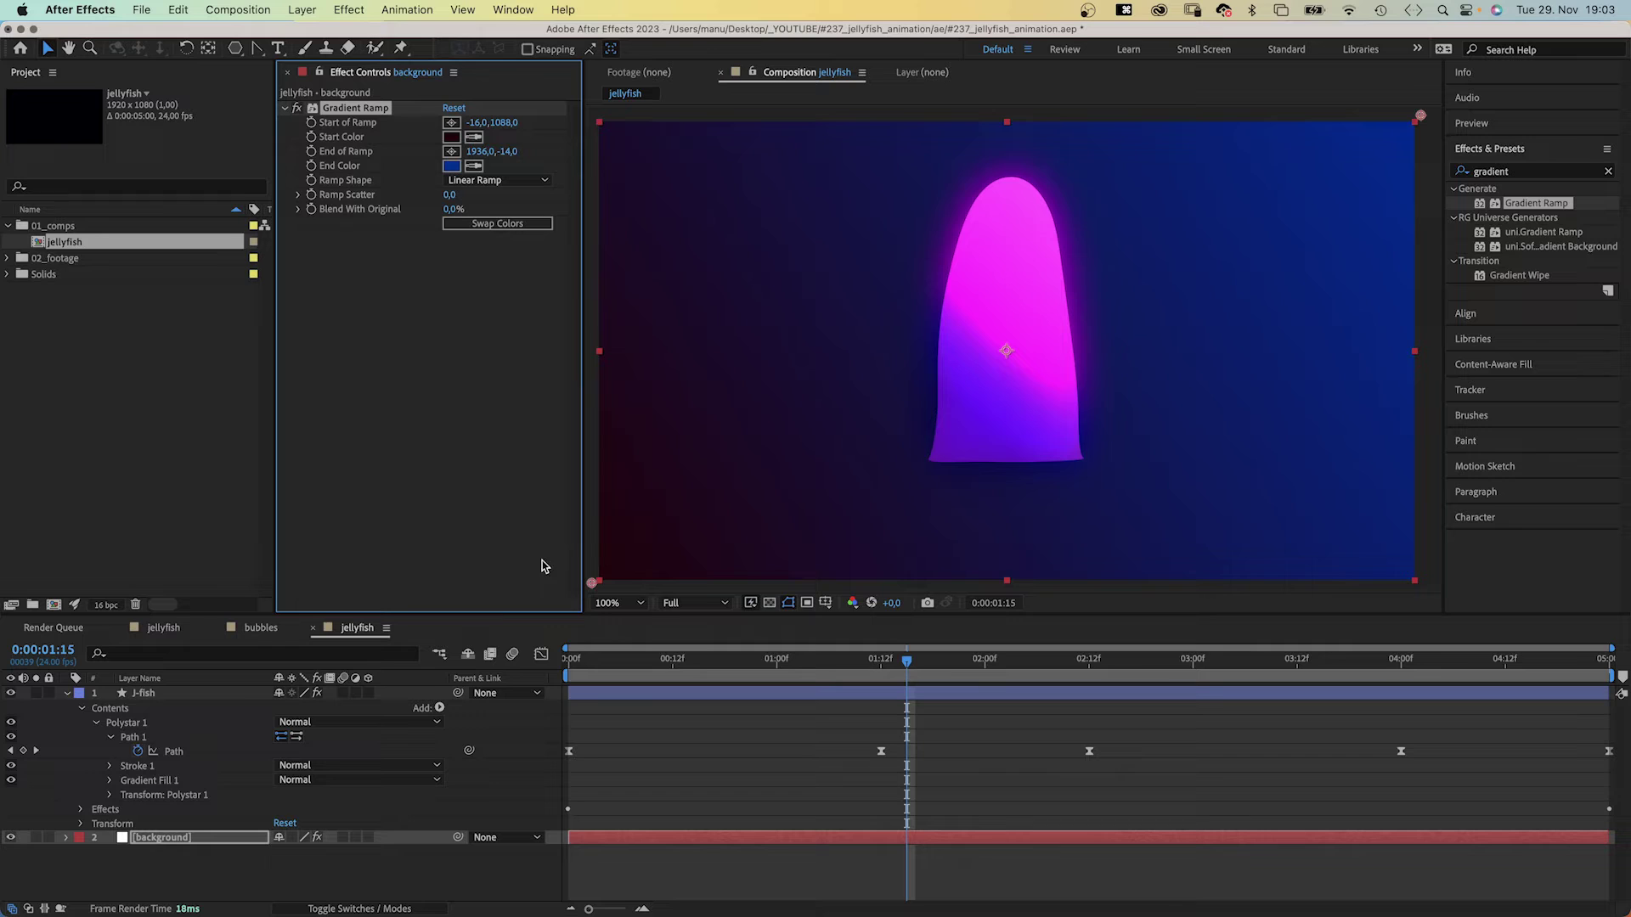
Create the 'background ani' solid and apply Fractal Noise to it.
key(super+shift+y)
text(bac)
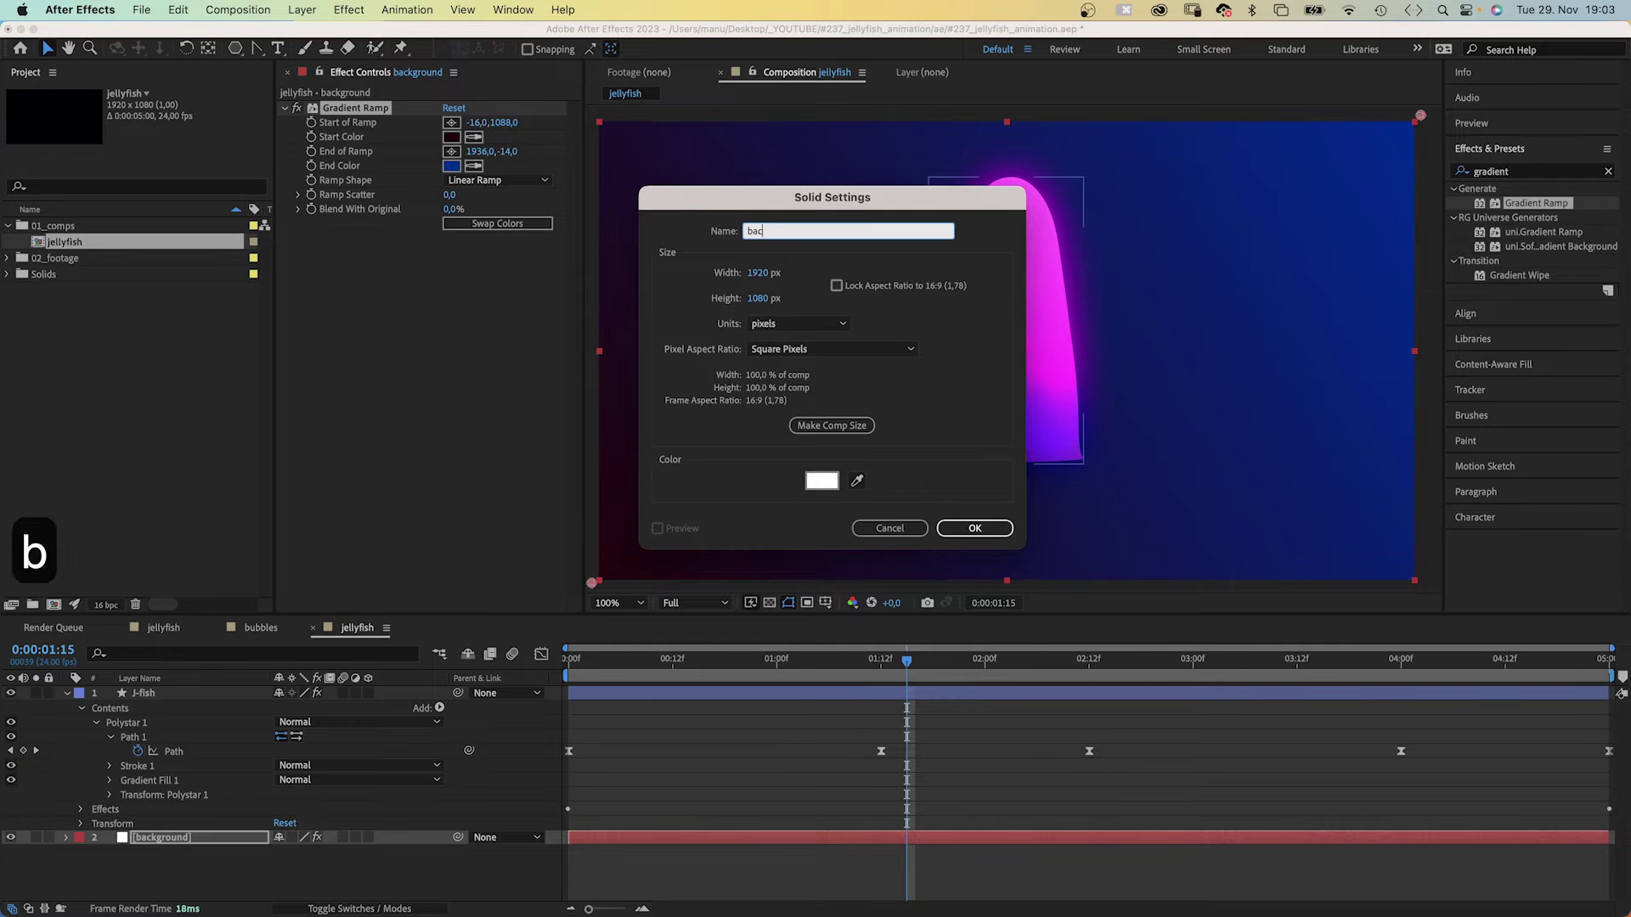
text(kground ani)
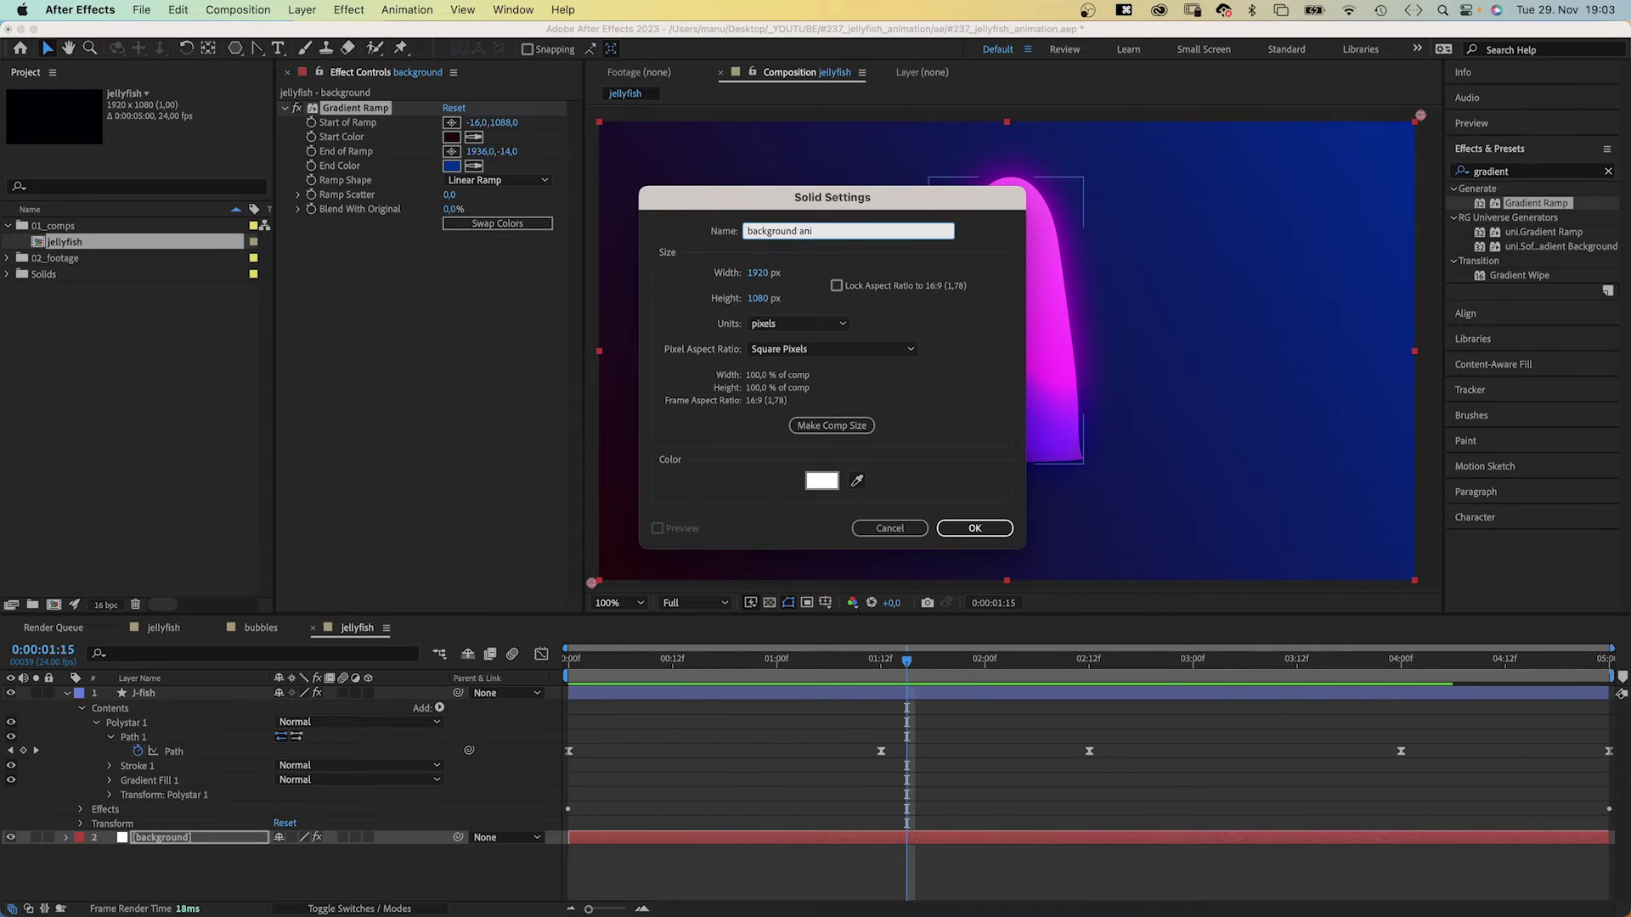
key(Return)
click(1533, 173)
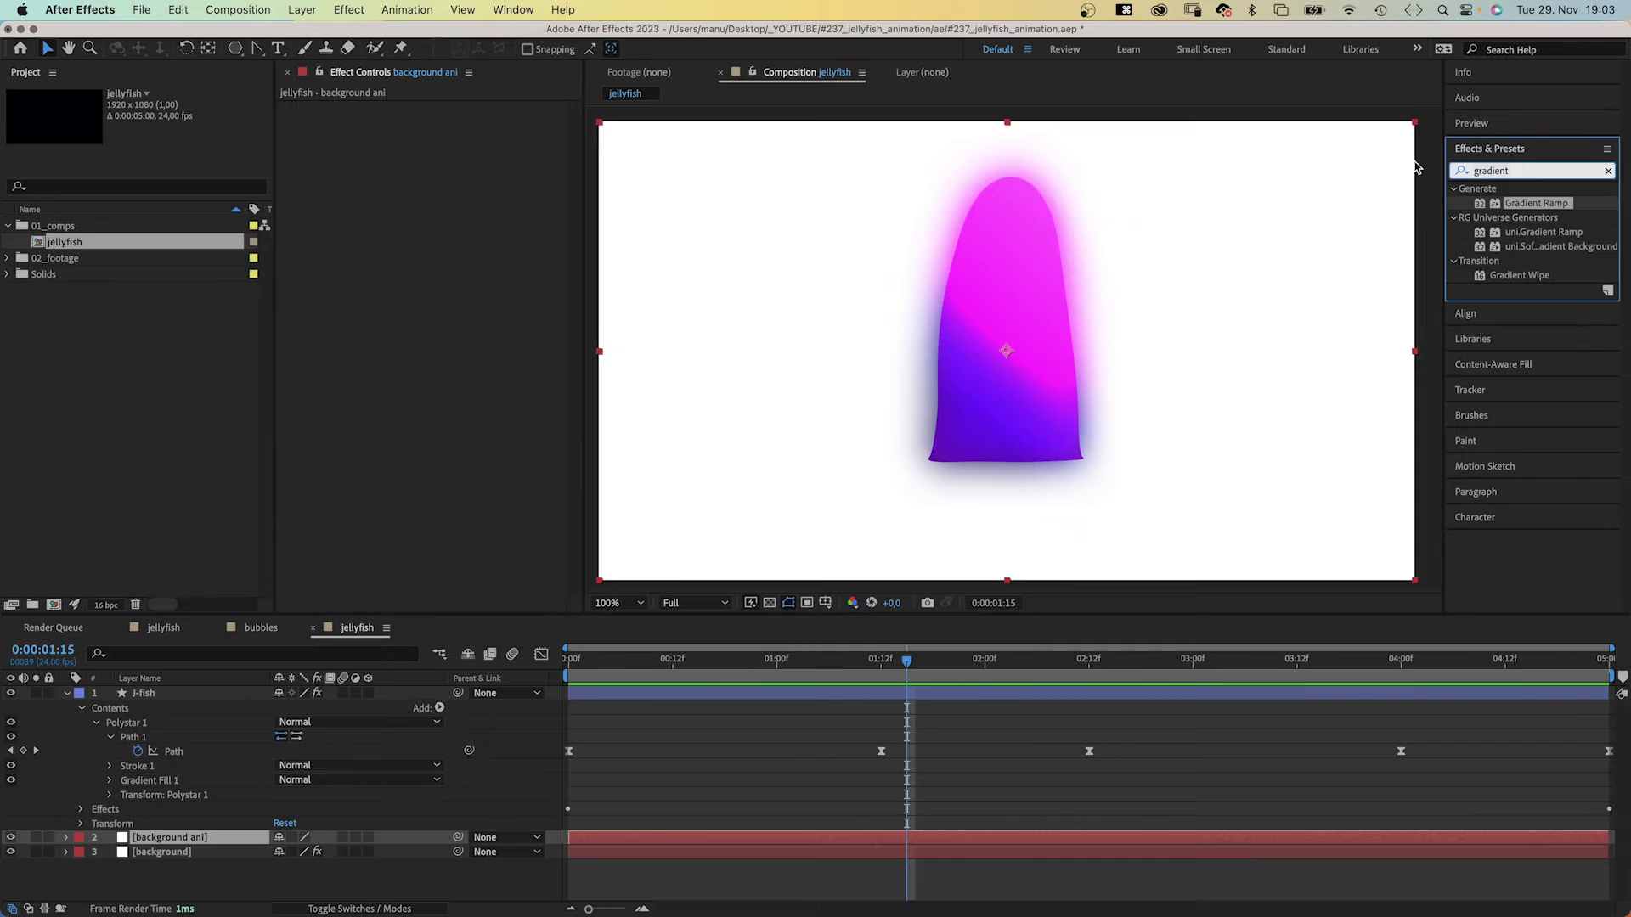
text(fractal n)
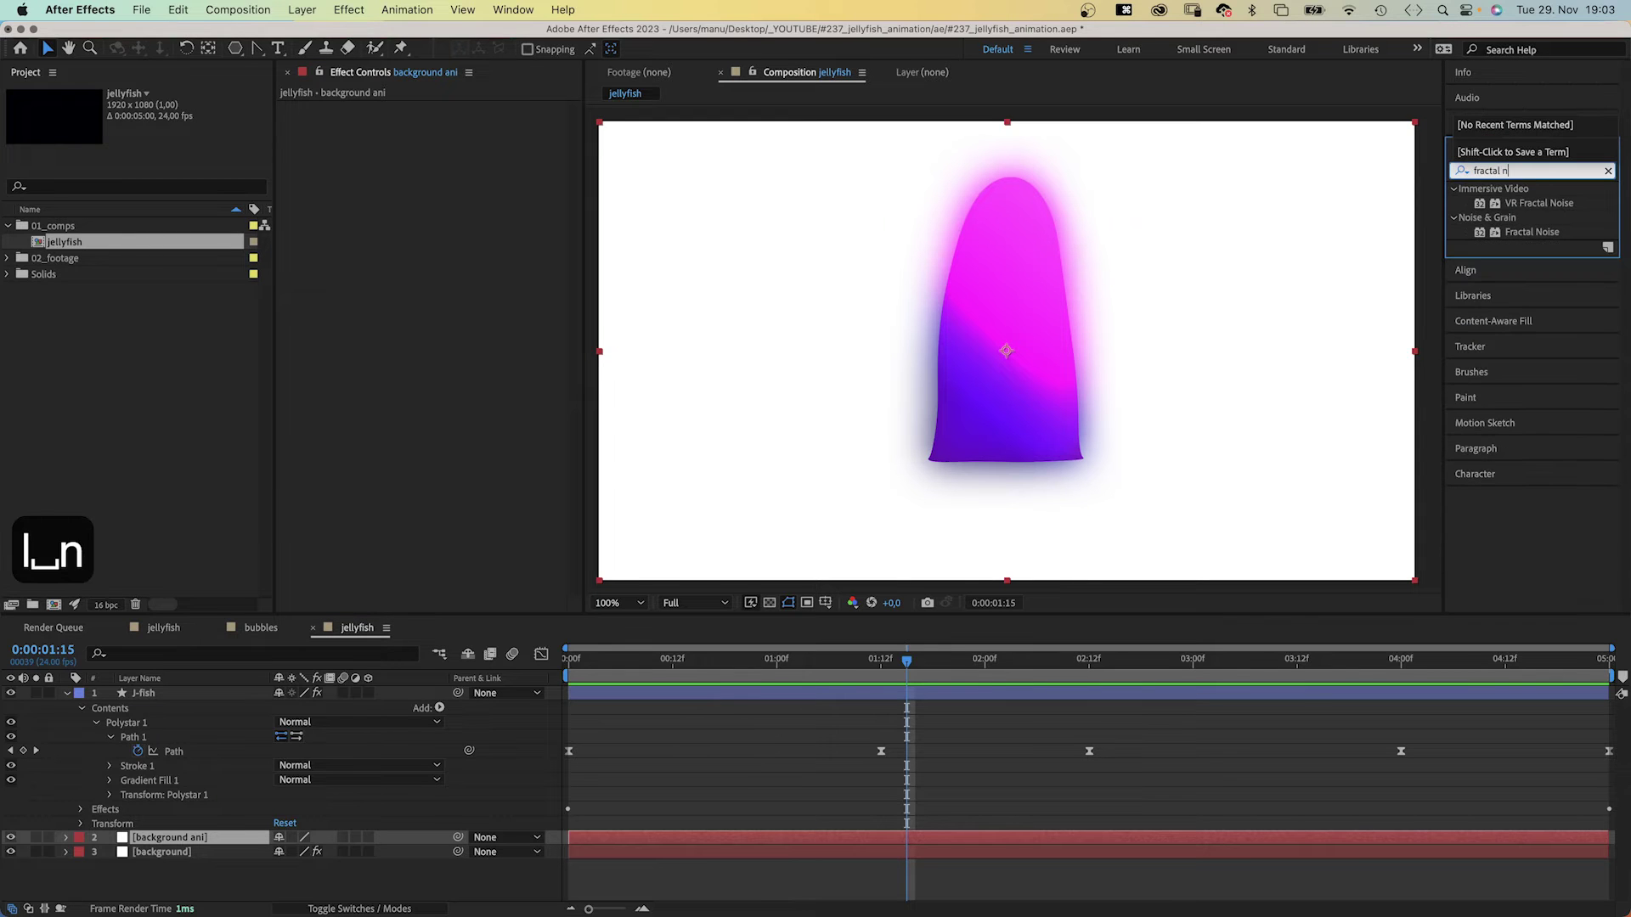
drag(1473, 233, 1330, 284)
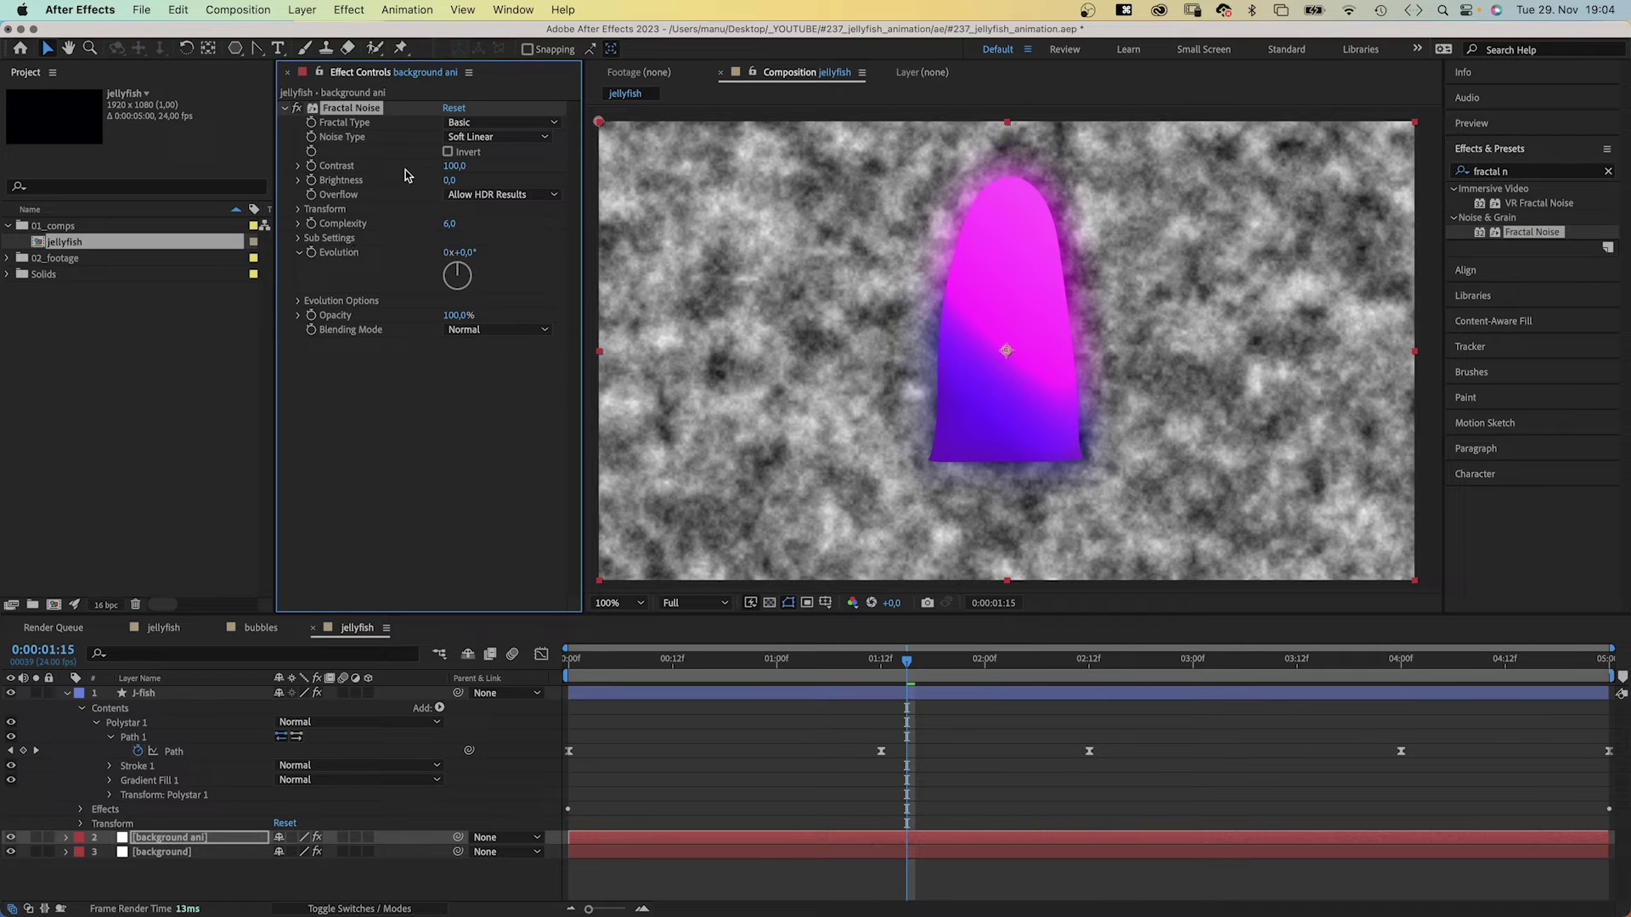
text(700)
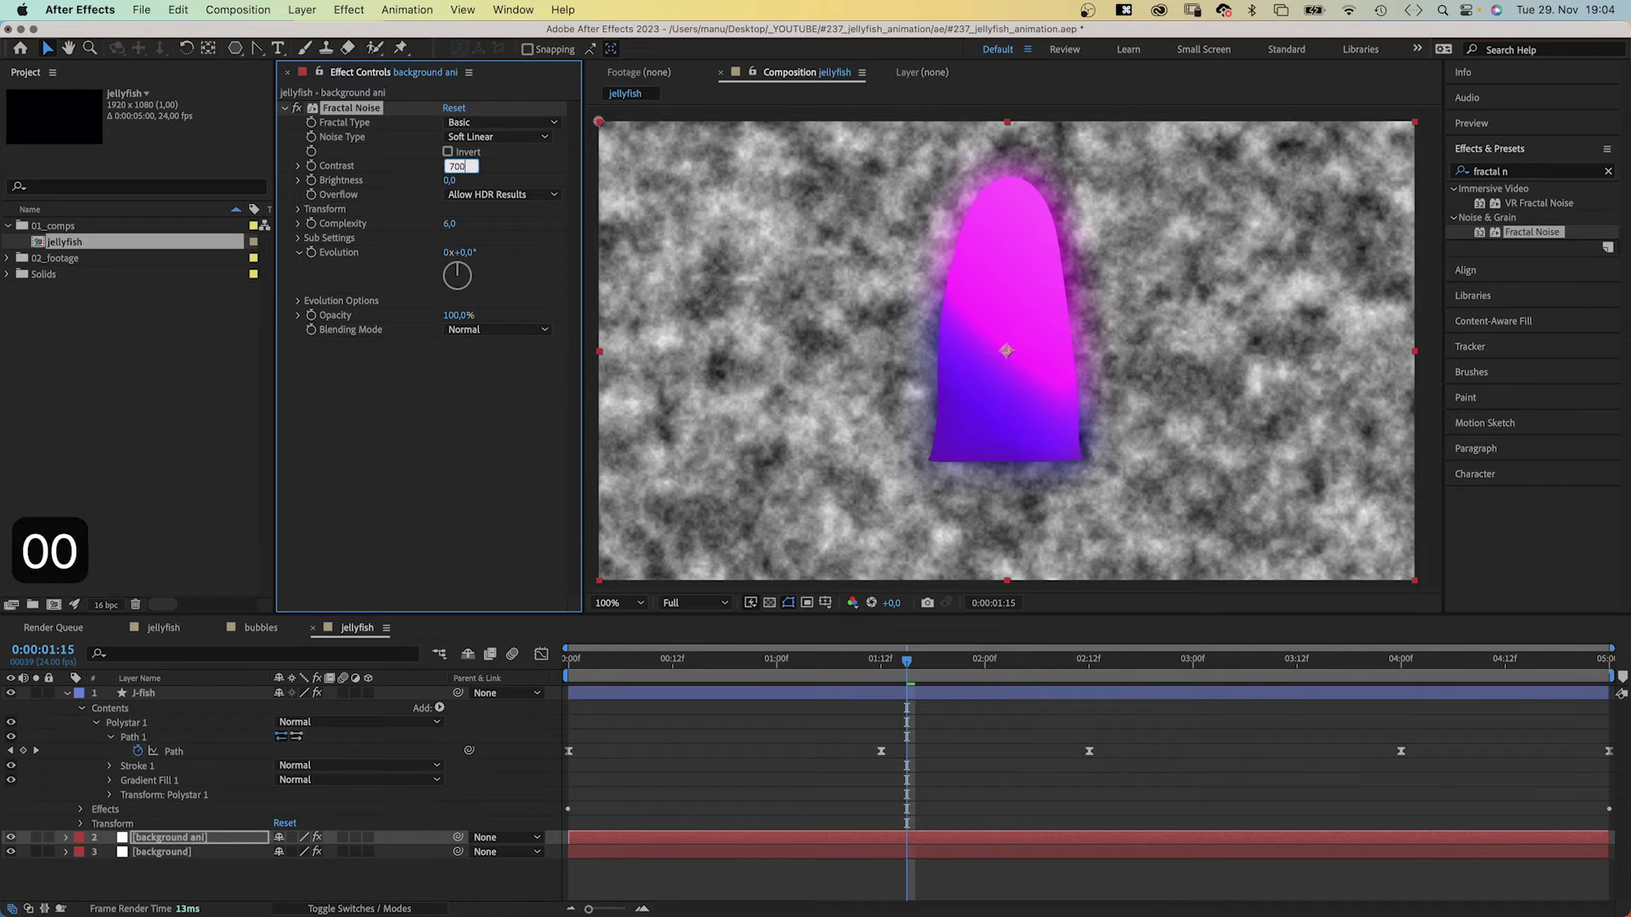
Set Fractal Noise Contrast to 700, Brightness to -50 and Scale to 200.
key(Return)
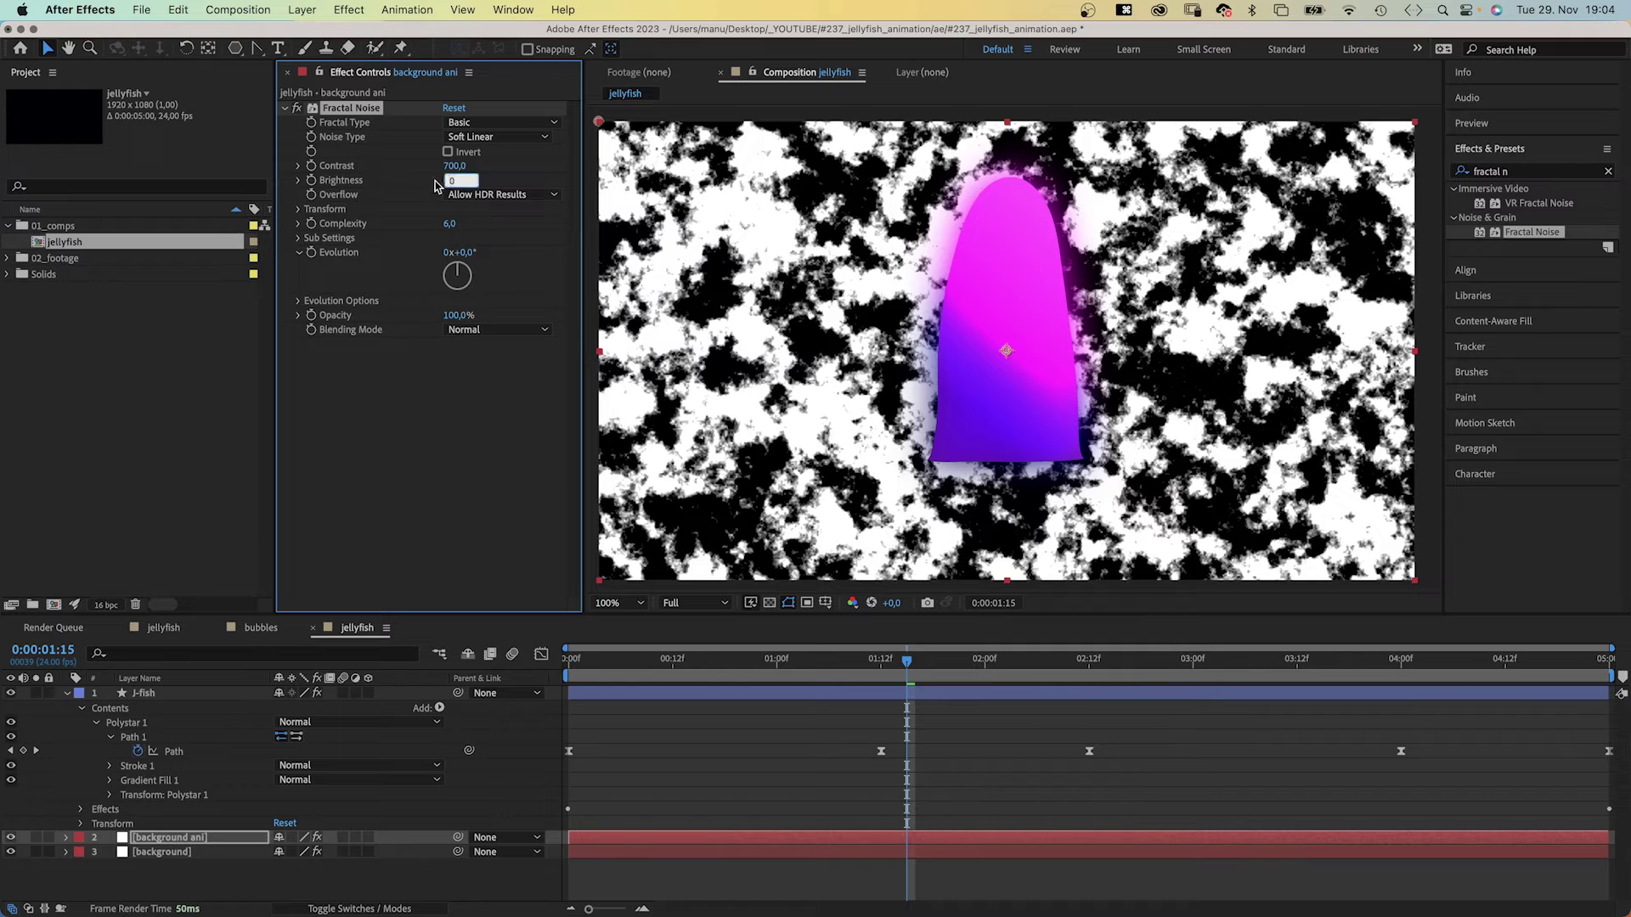
text(-50)
key(Return)
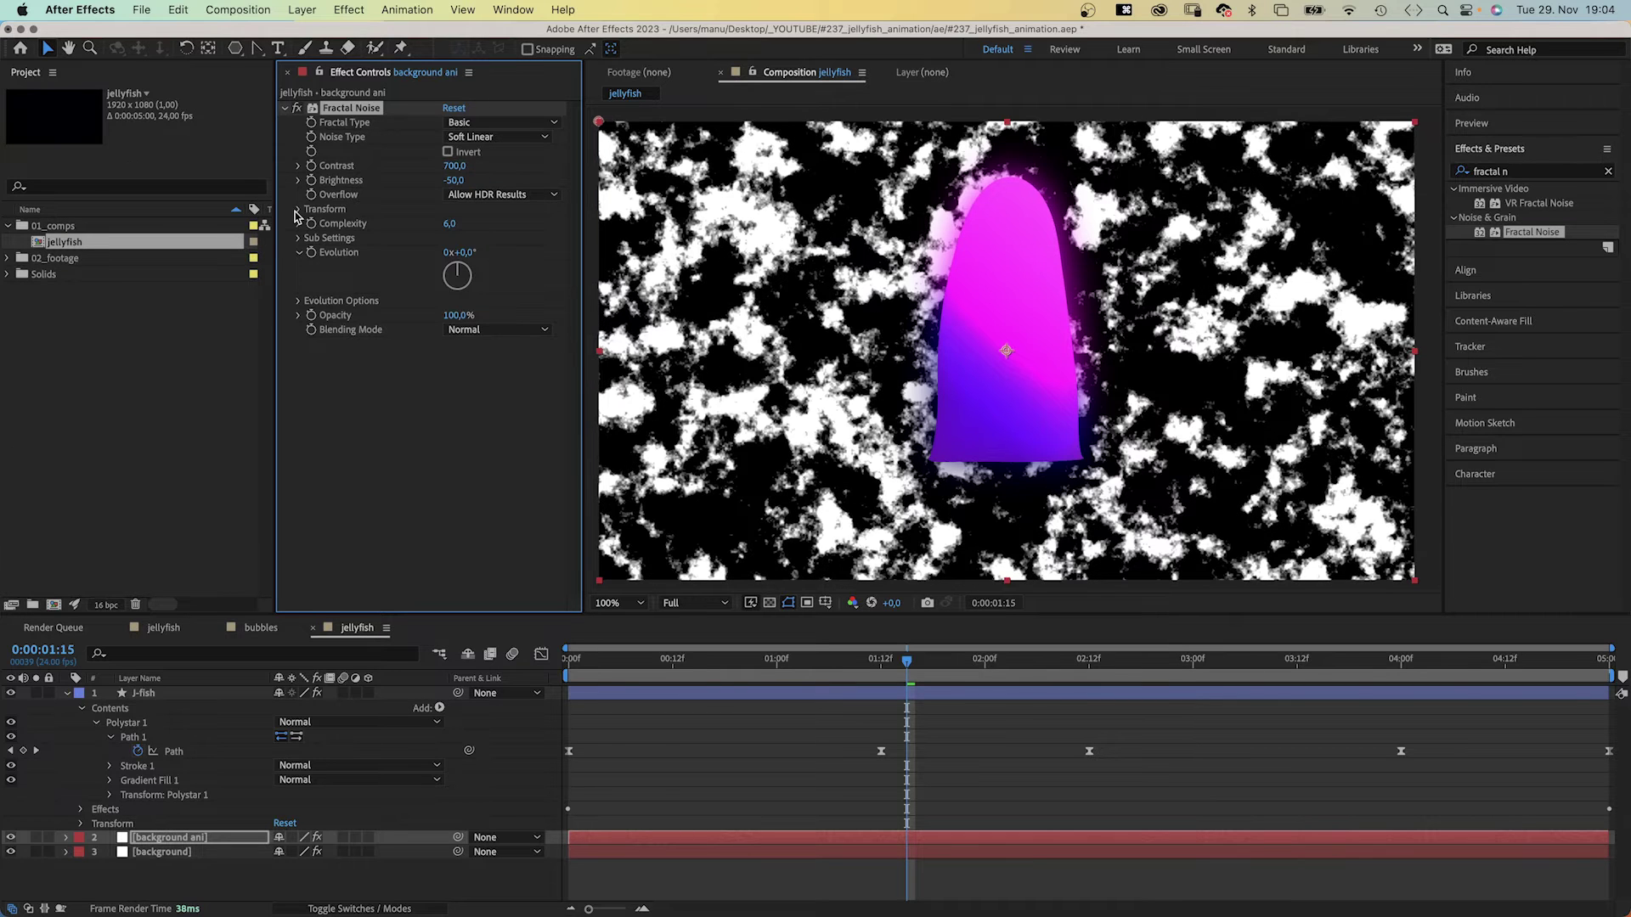
click(298, 210)
text(3)
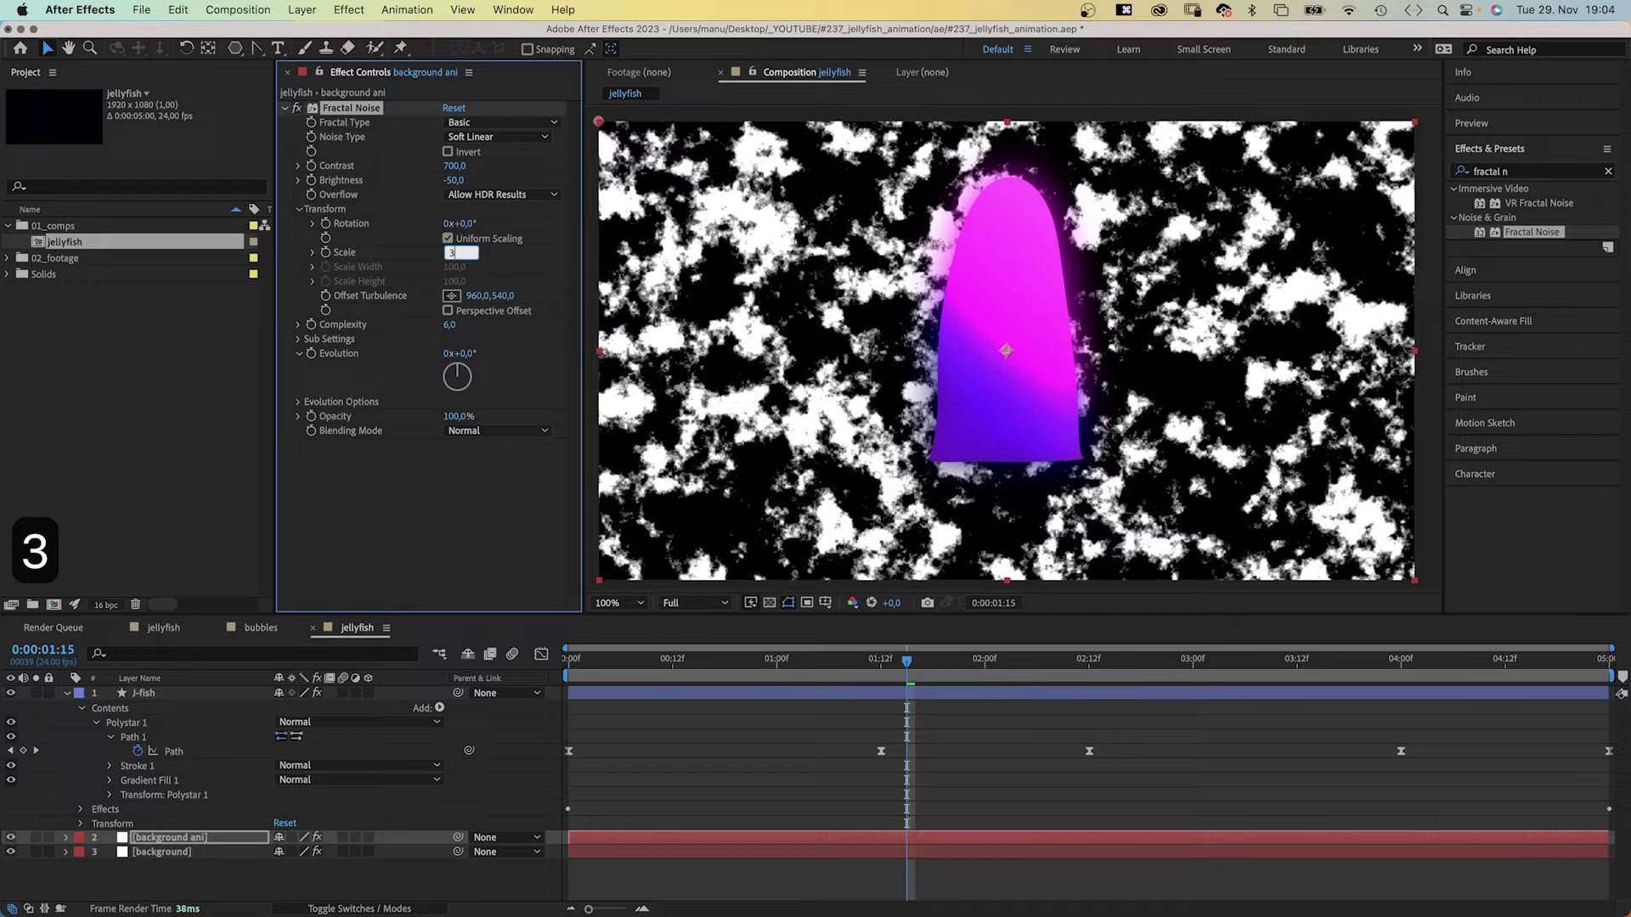
key(BackSpace)
text(200)
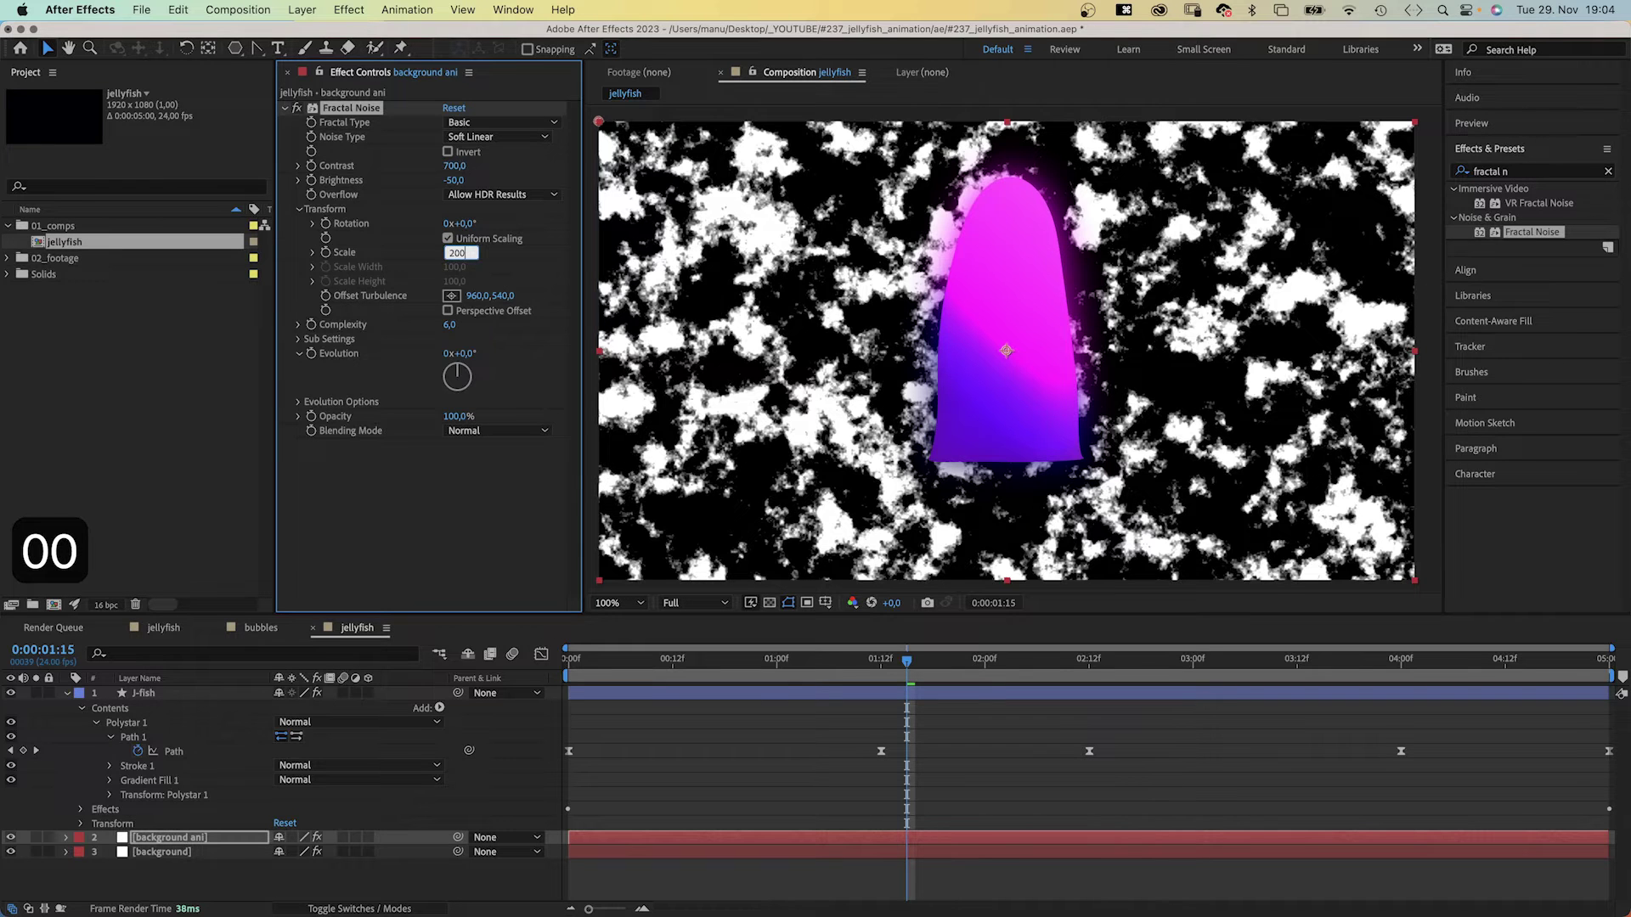
key(Return)
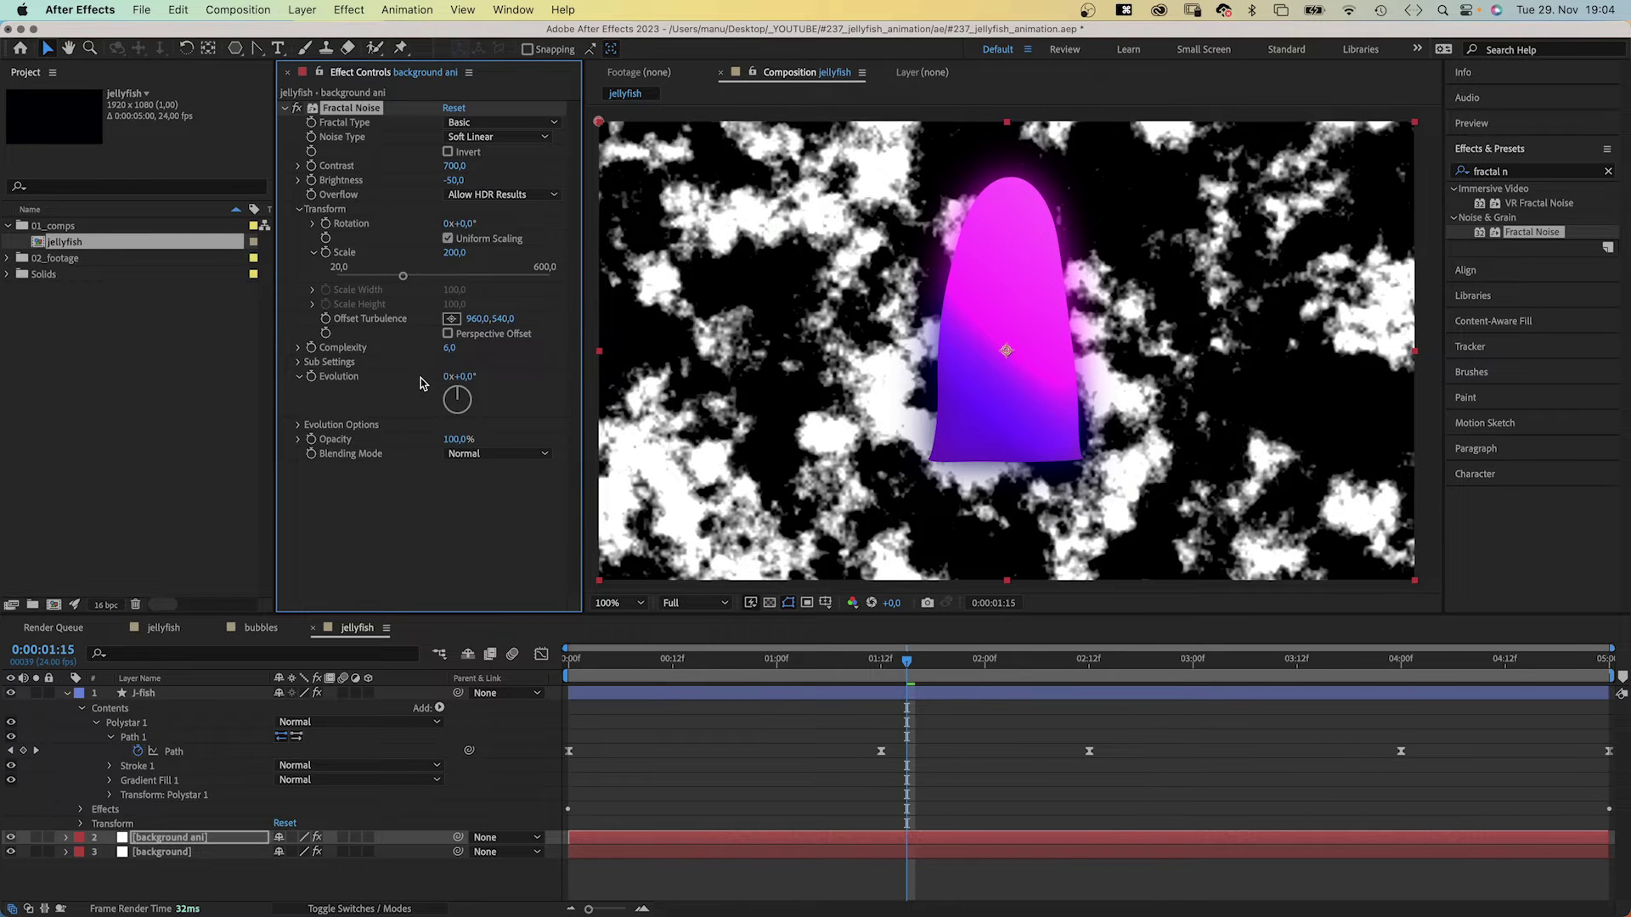
Enable Cycle Evolution, keyframe Evolution up to one revolution at the end, and preview.
click(297, 425)
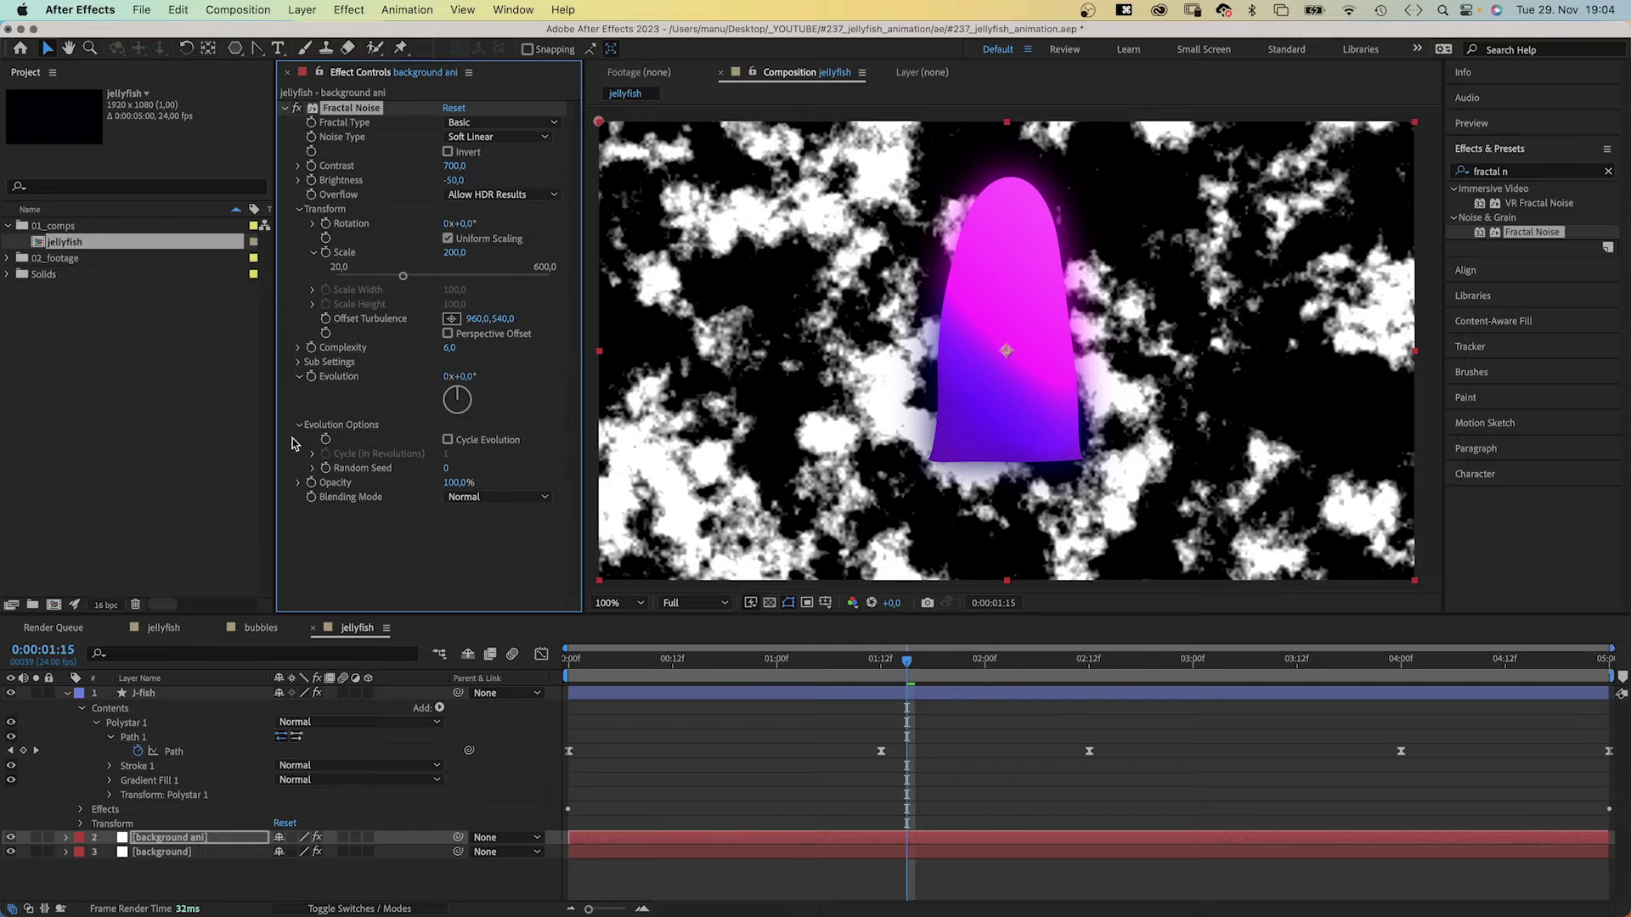
click(448, 443)
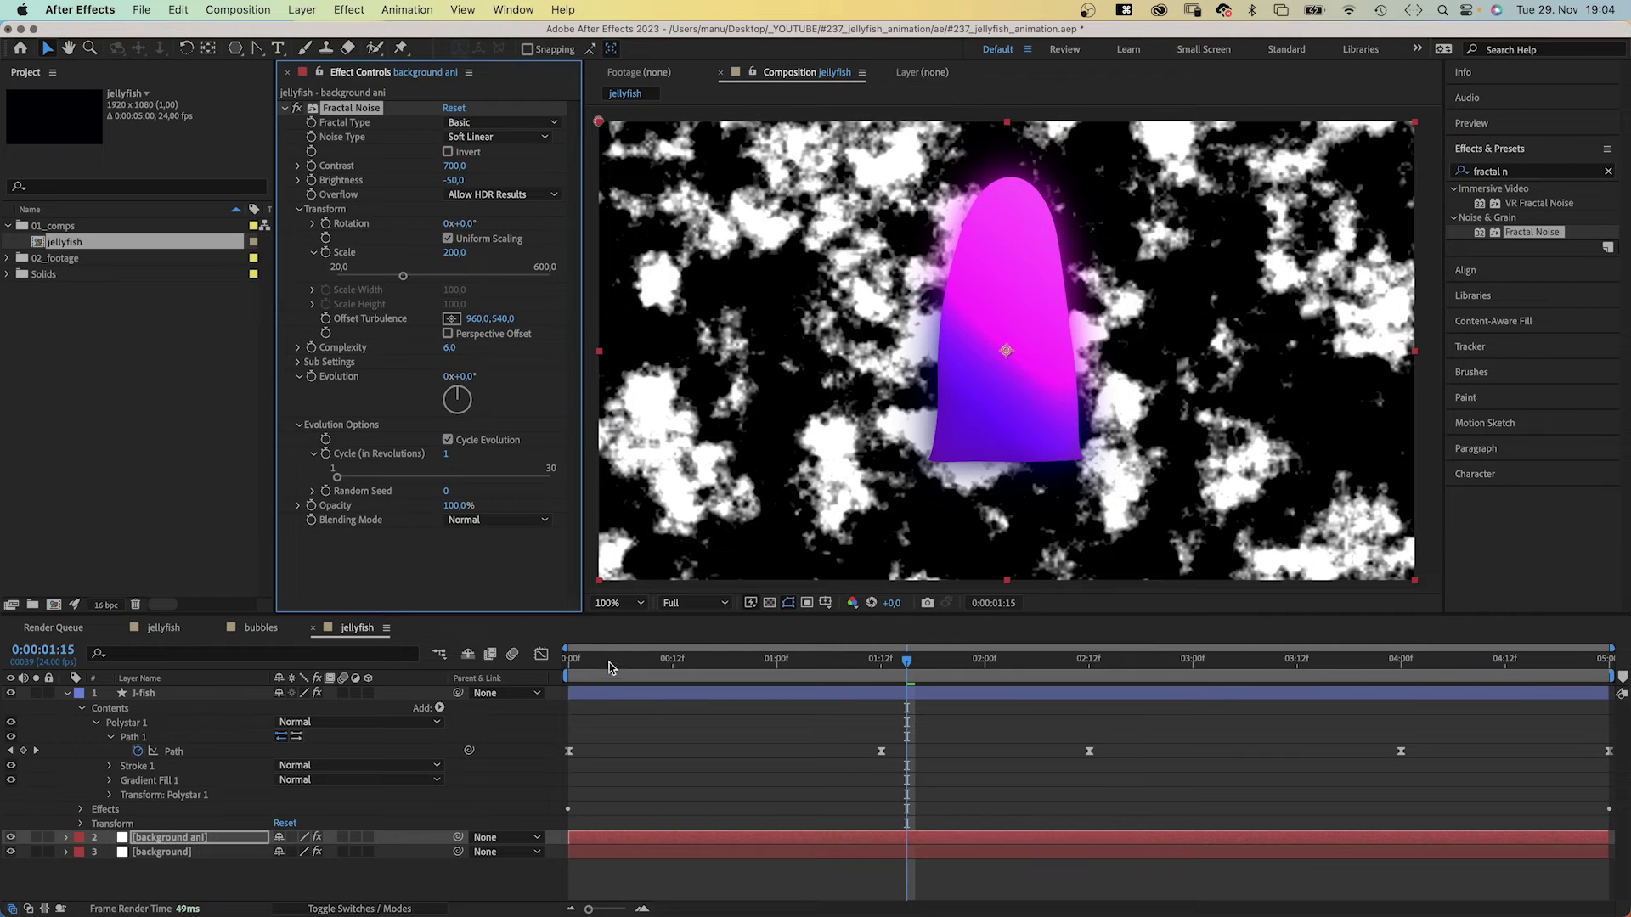
key(Home)
click(314, 378)
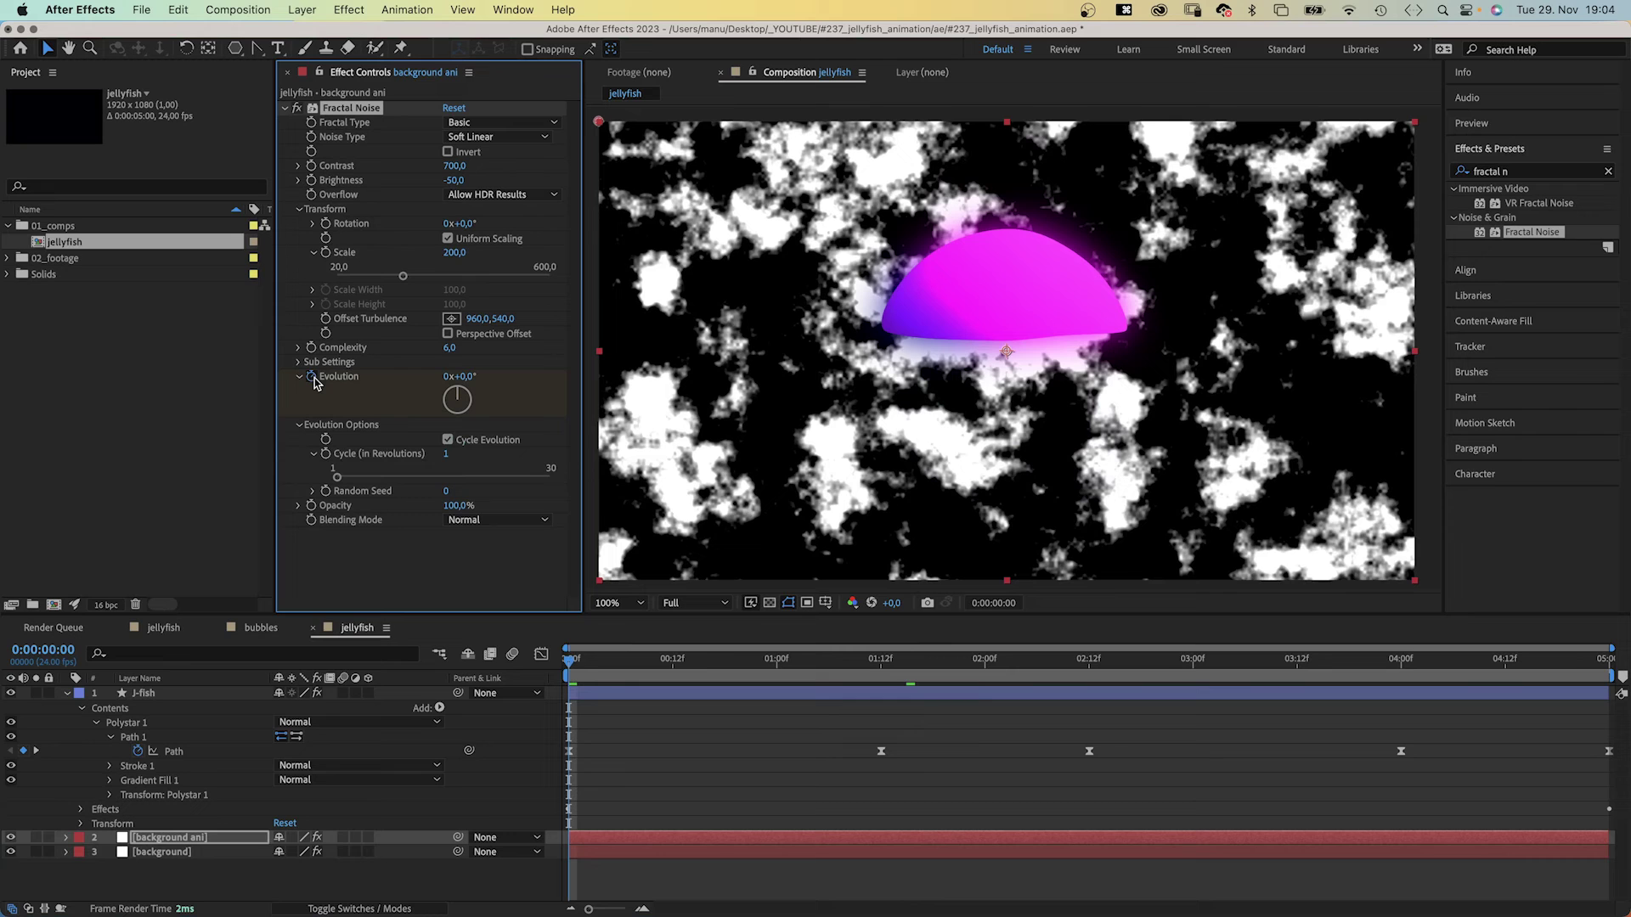
drag(591, 667, 1627, 664)
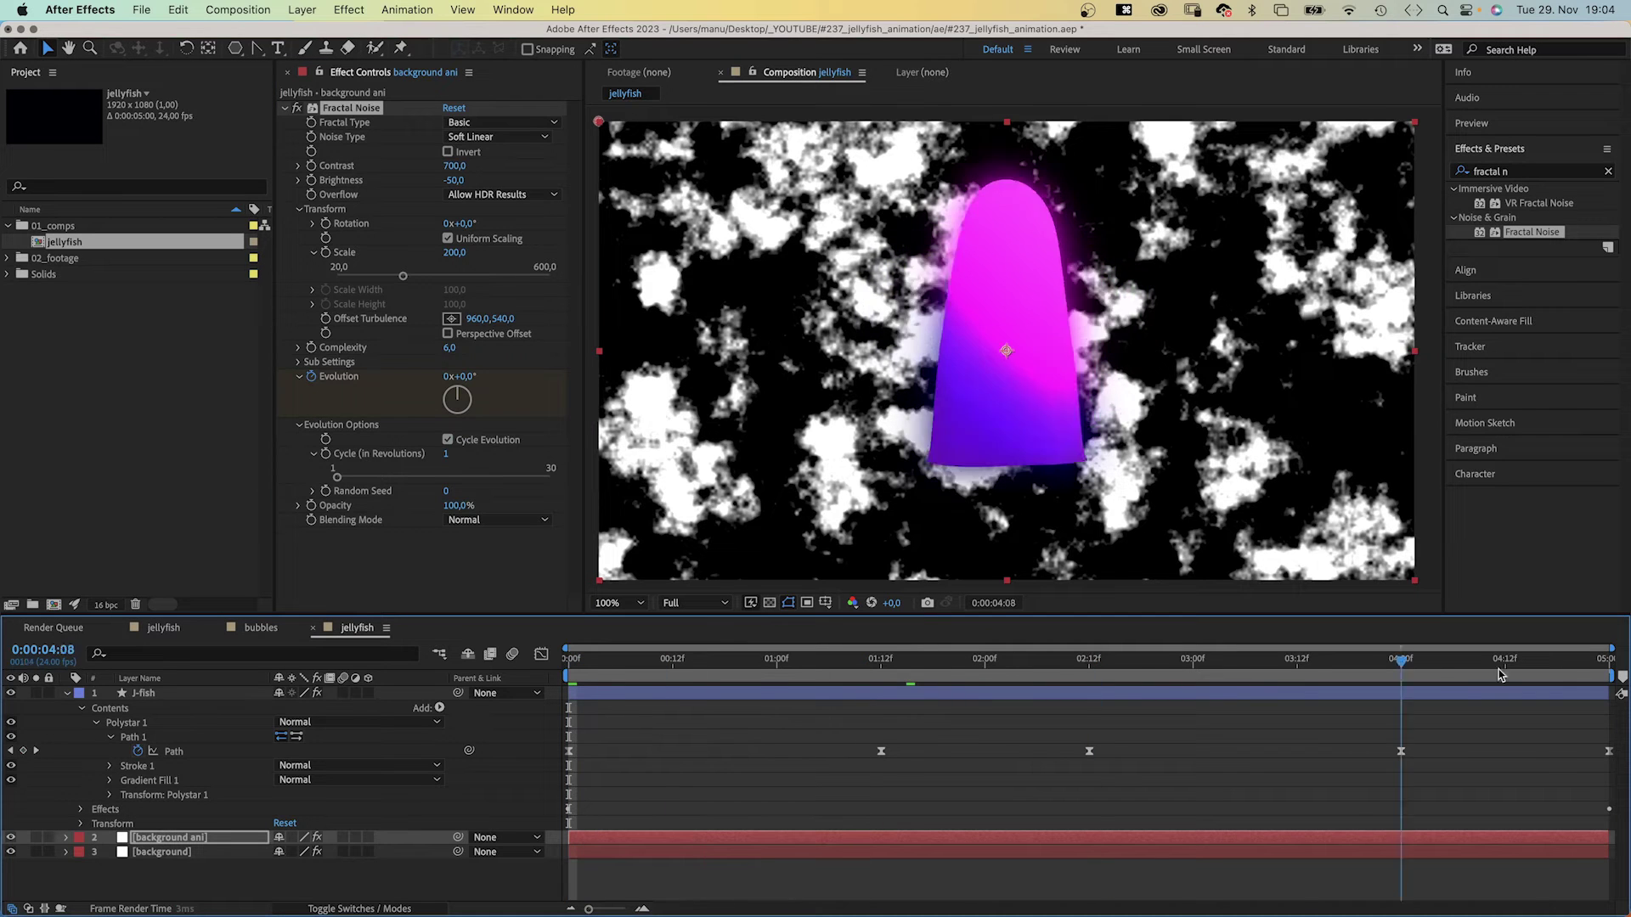
key(super+Right)
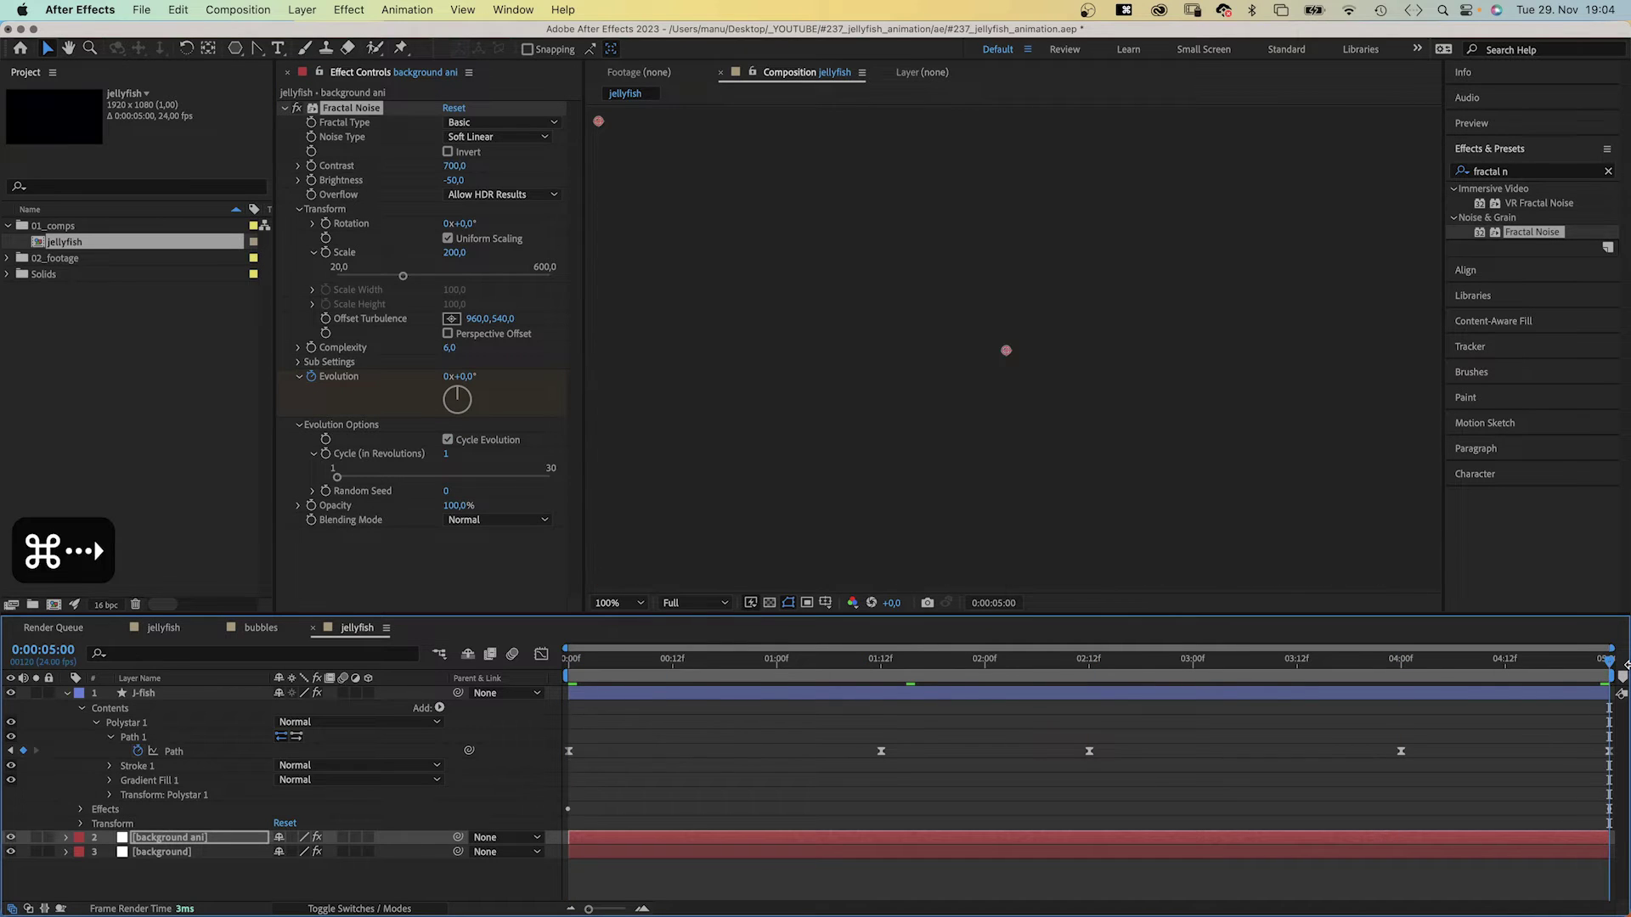
click(448, 379)
text(0)
key(Return)
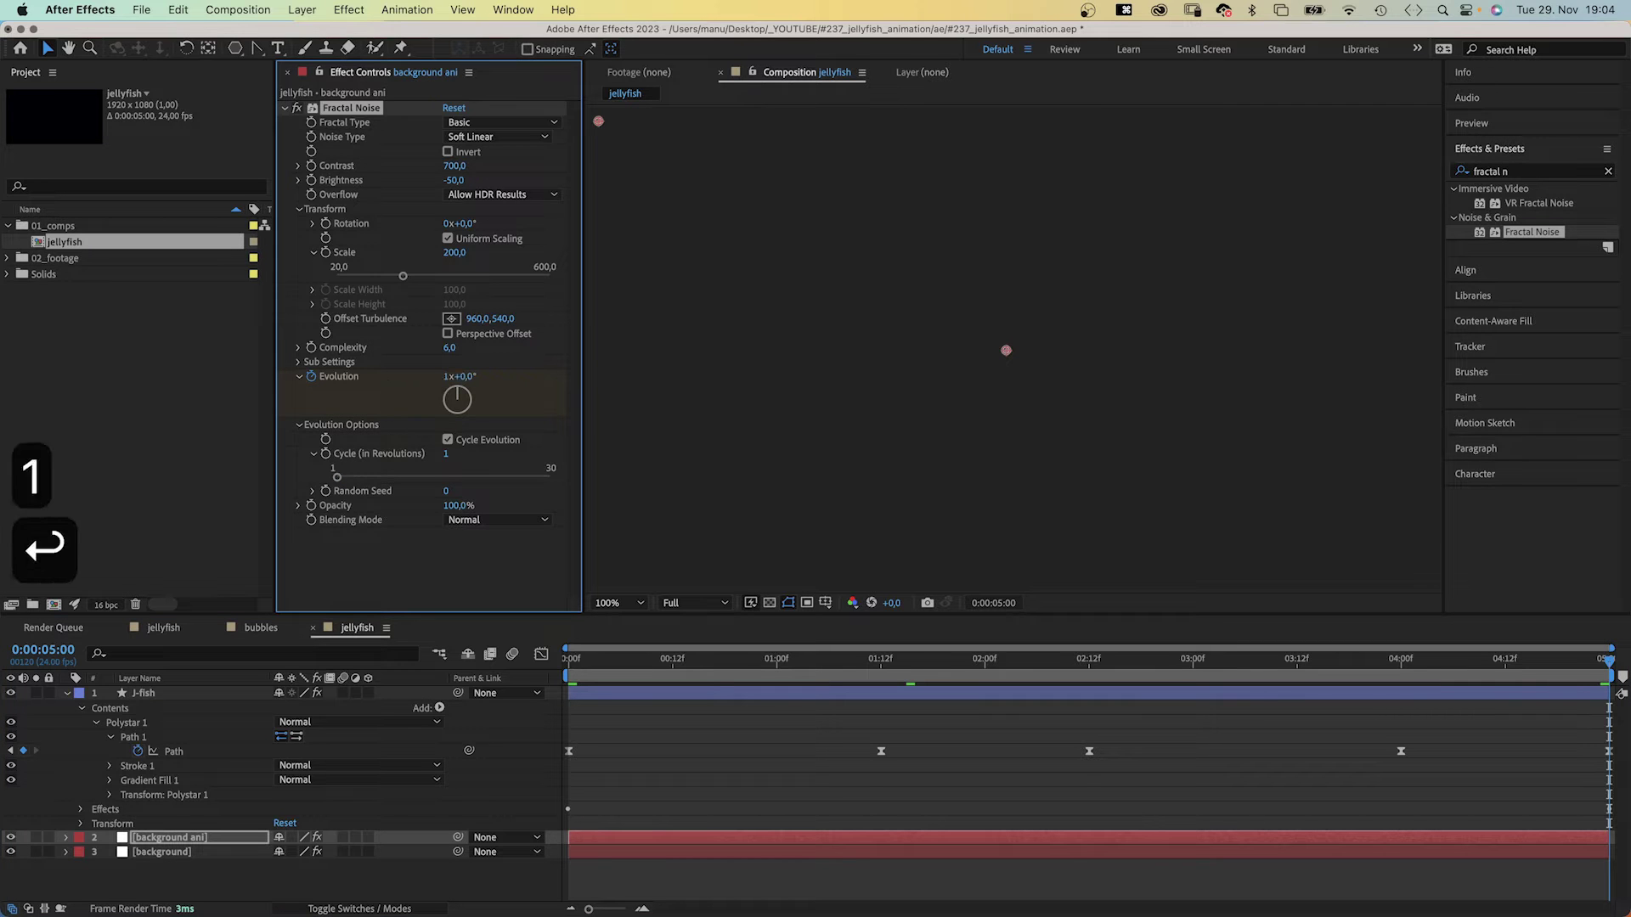
key(space)
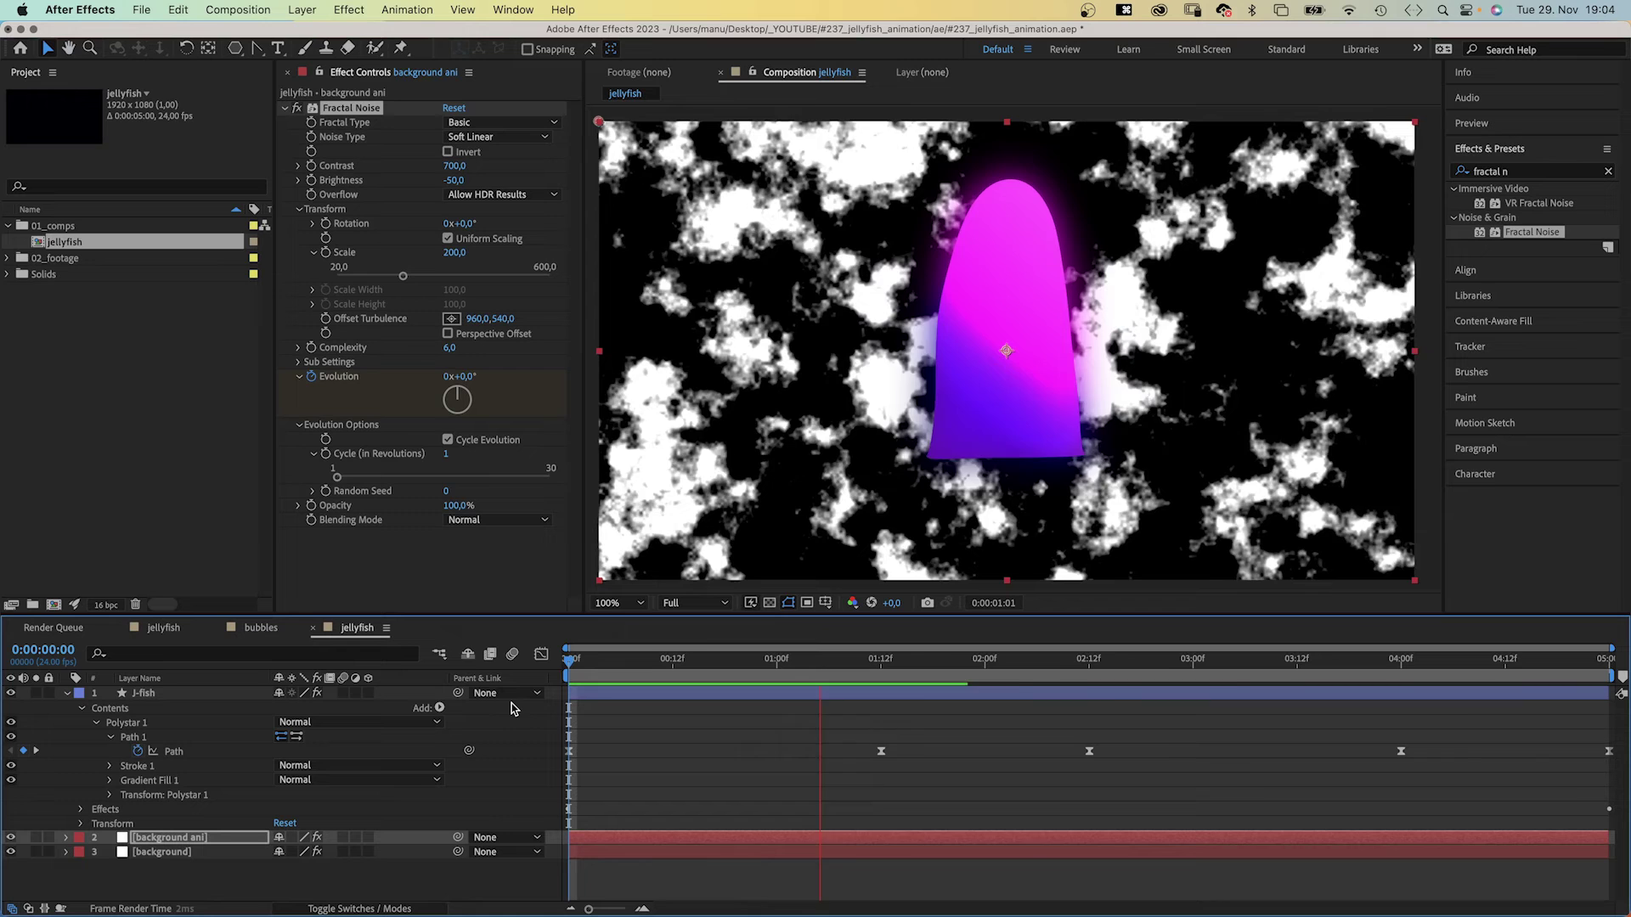
click(1530, 172)
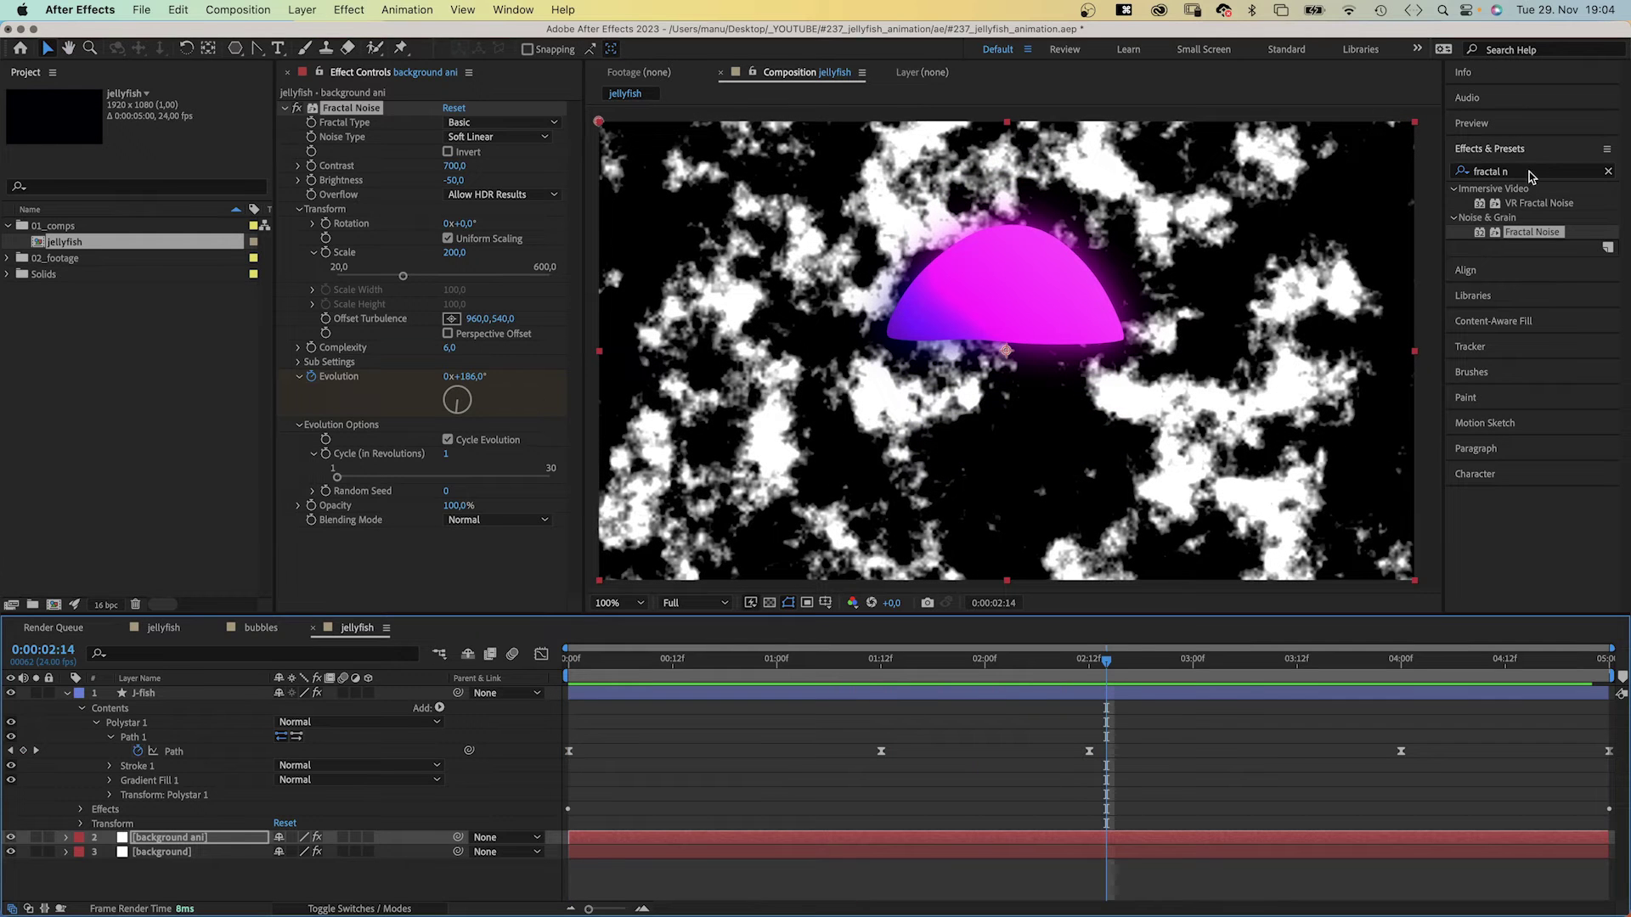
text(direction)
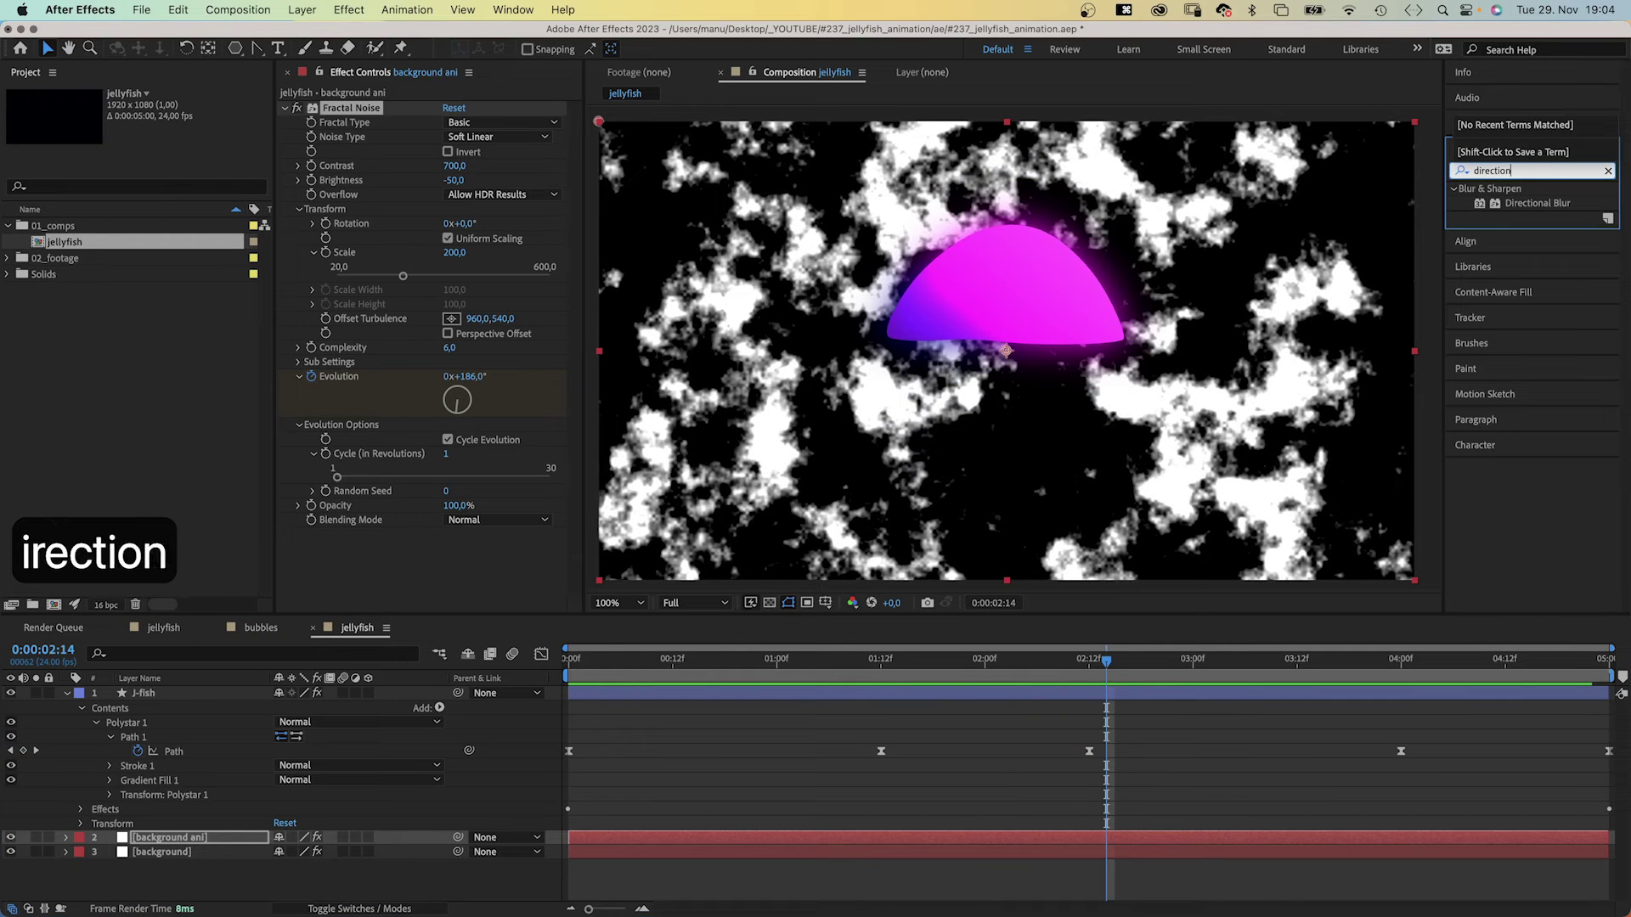
text(al)
Apply Directional Blur to the background with a Blur Length of 600.
double_click(1500, 201)
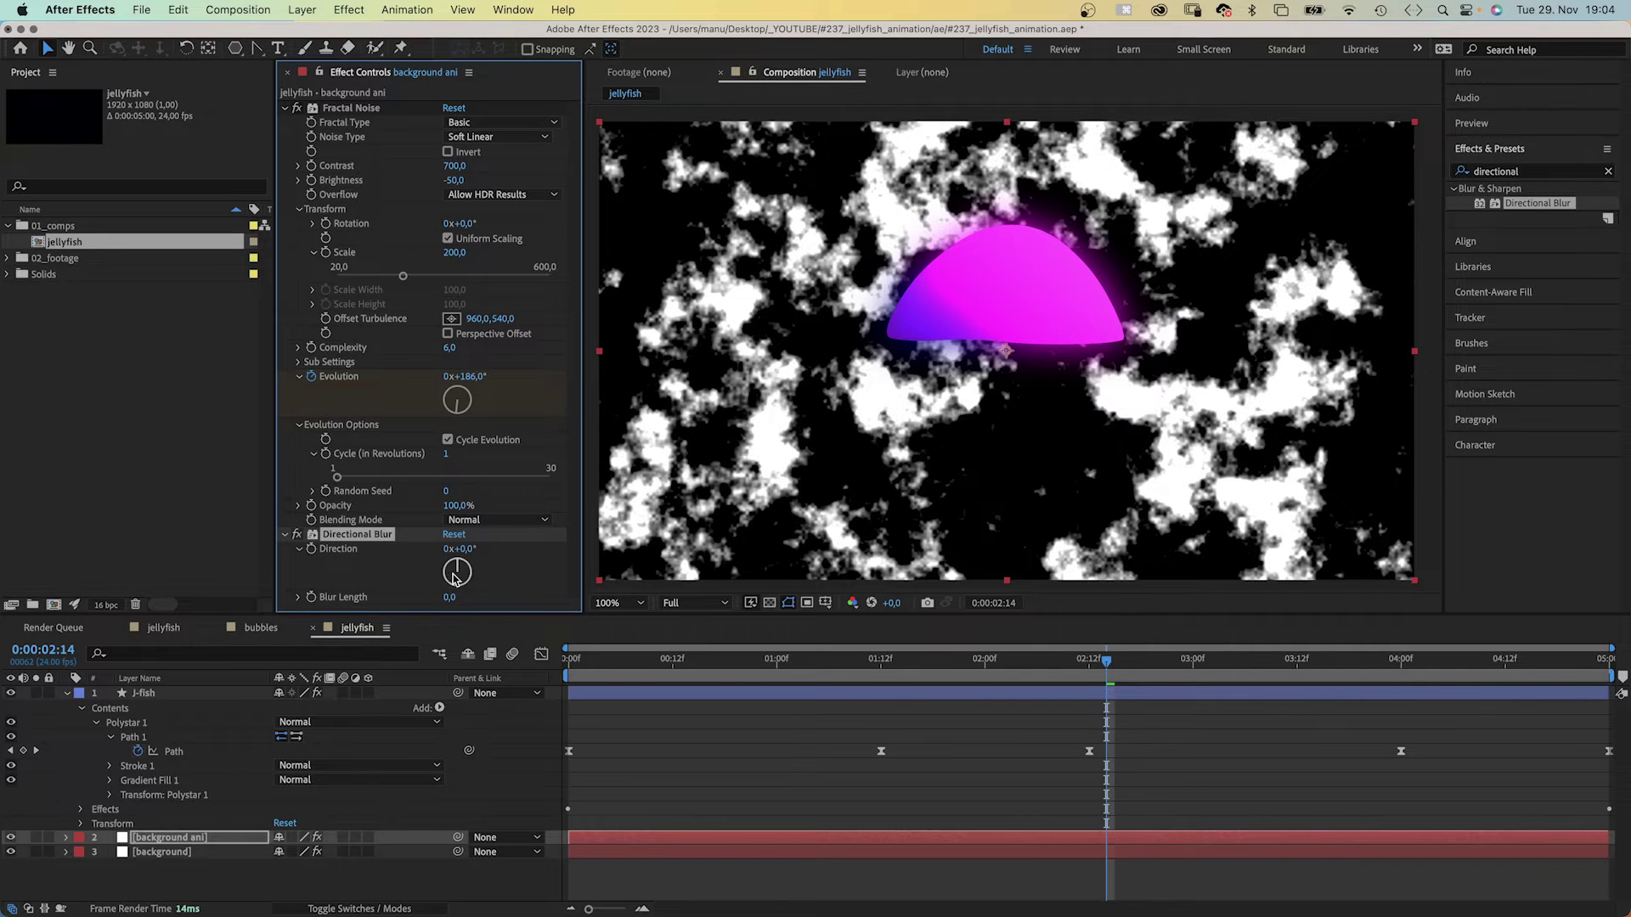
text(600)
key(Return)
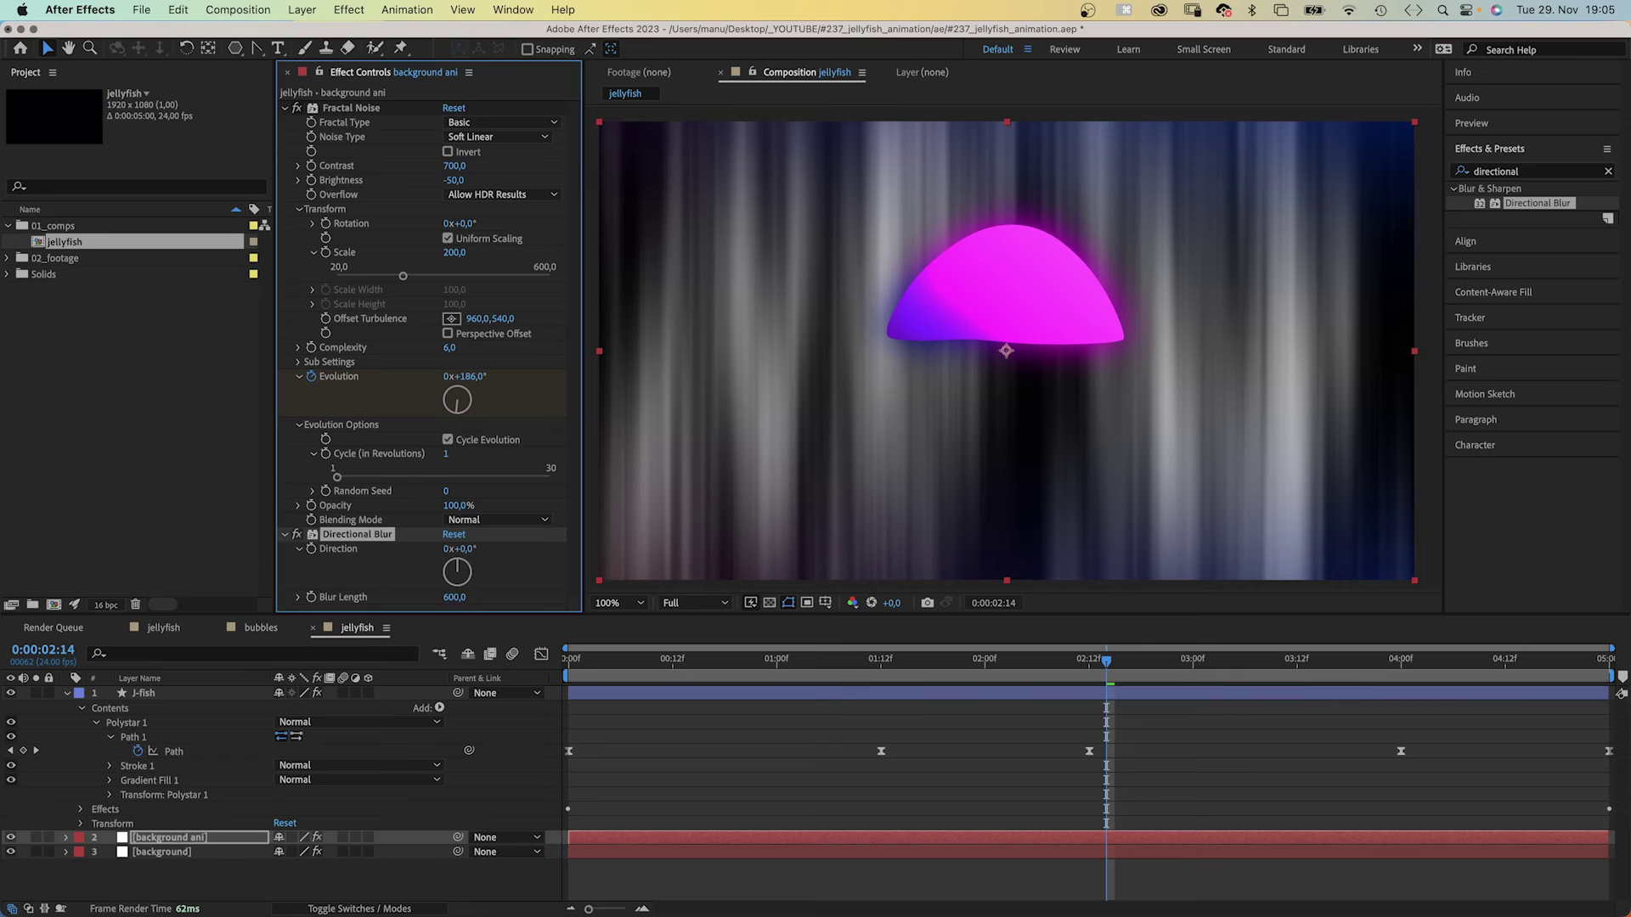
Apply Tritone to the background ani layer and set its Highlights to pink.
click(1529, 176)
text(t)
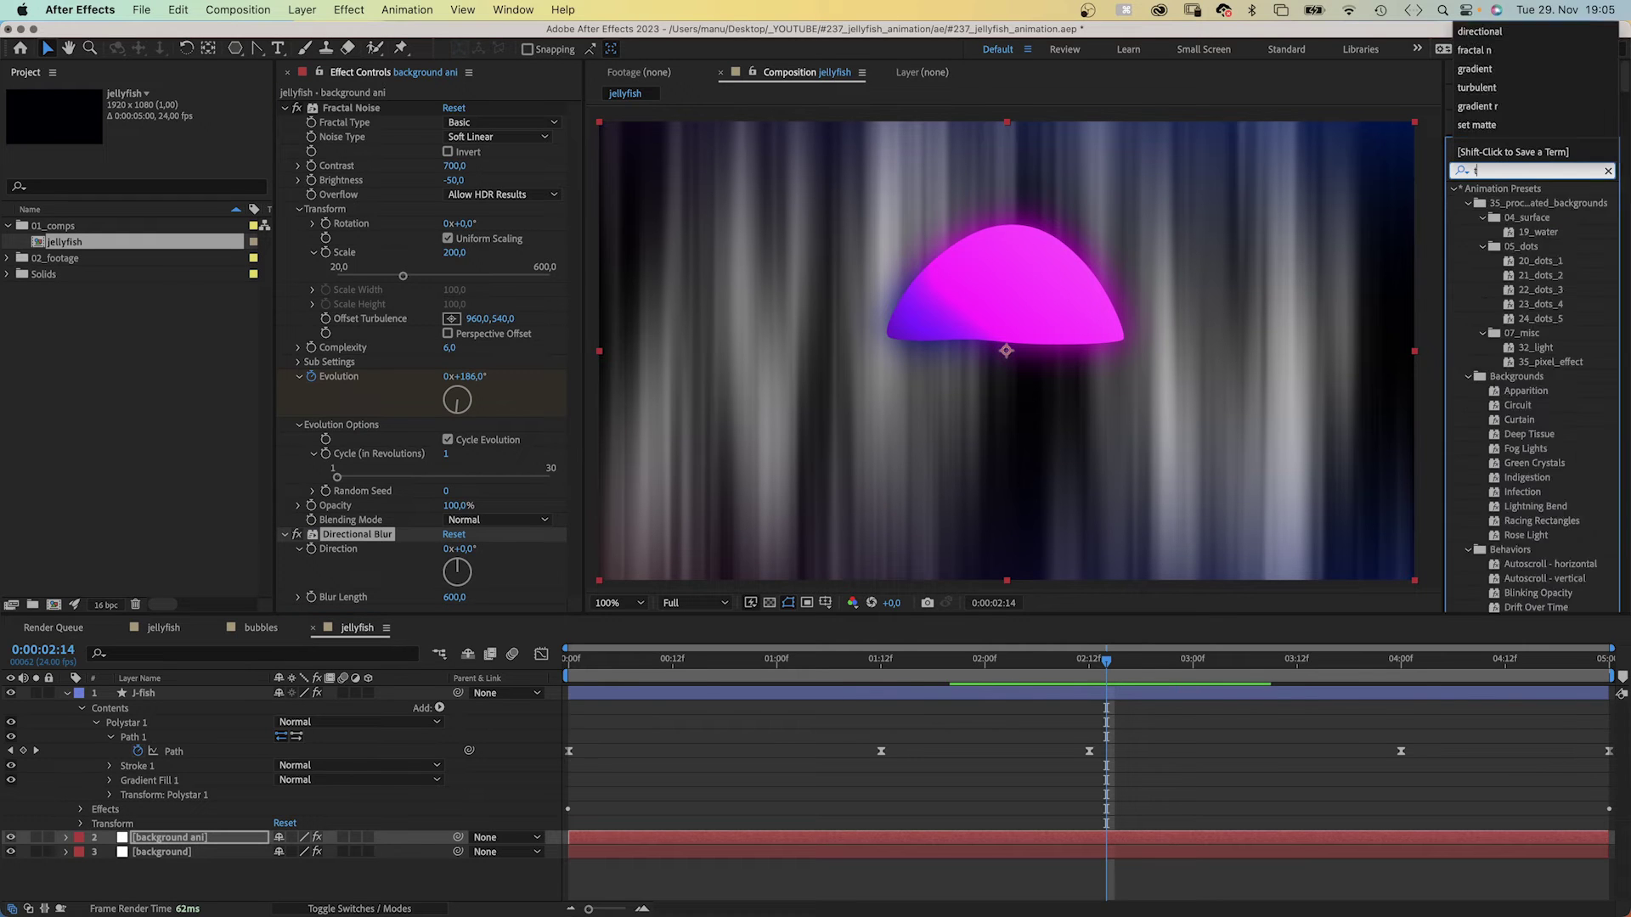
text(riton)
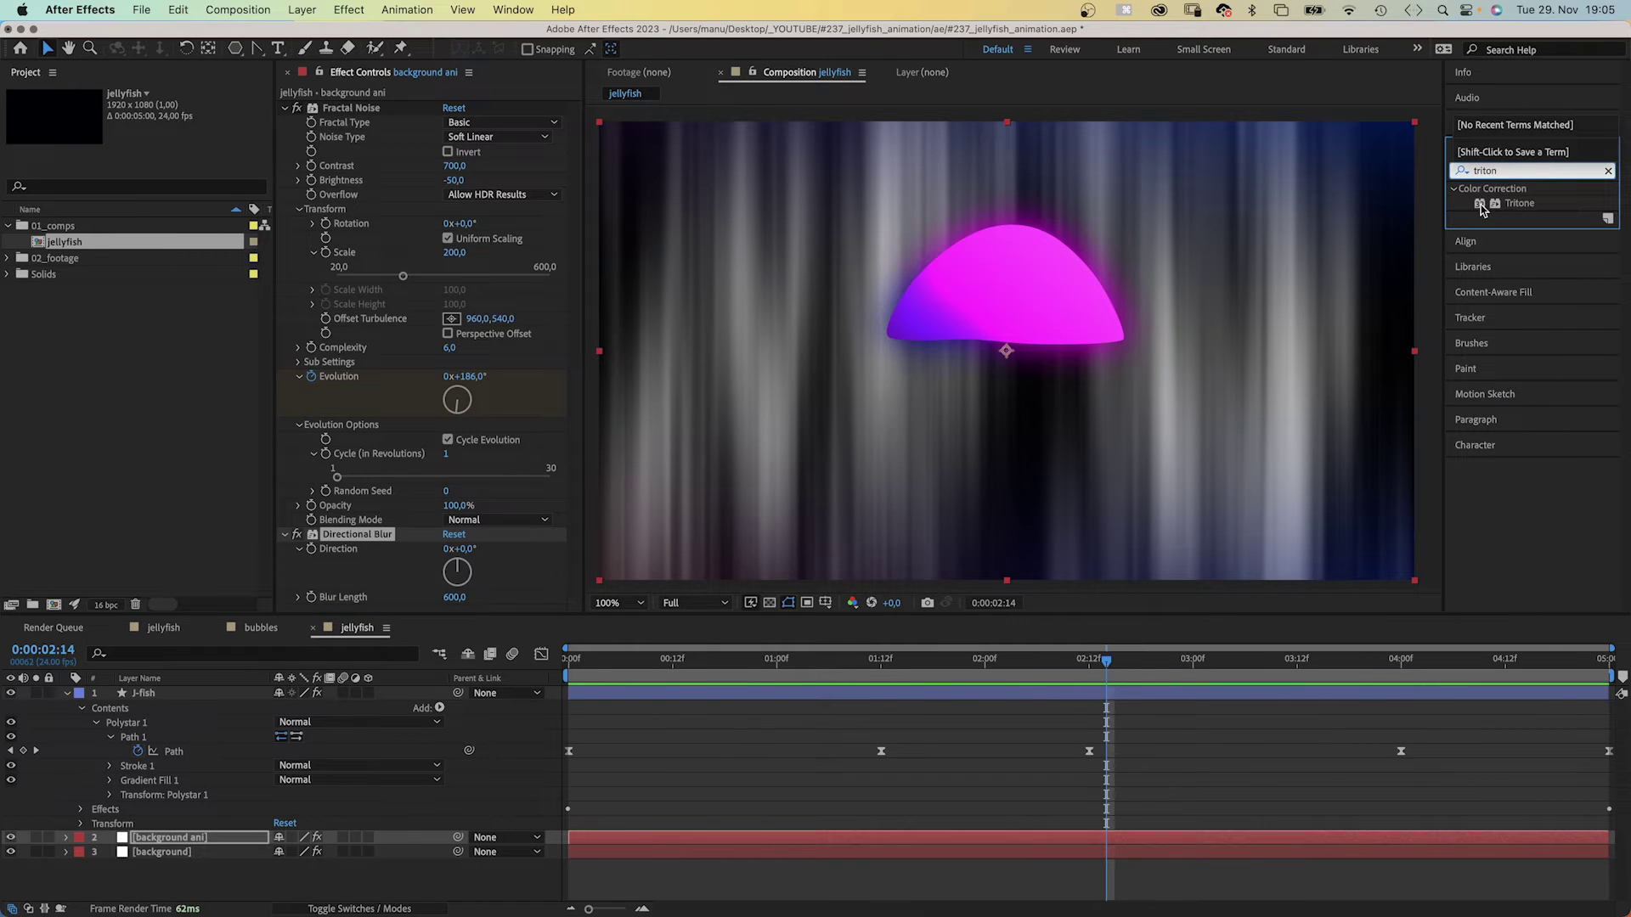
drag(1482, 204, 772, 491)
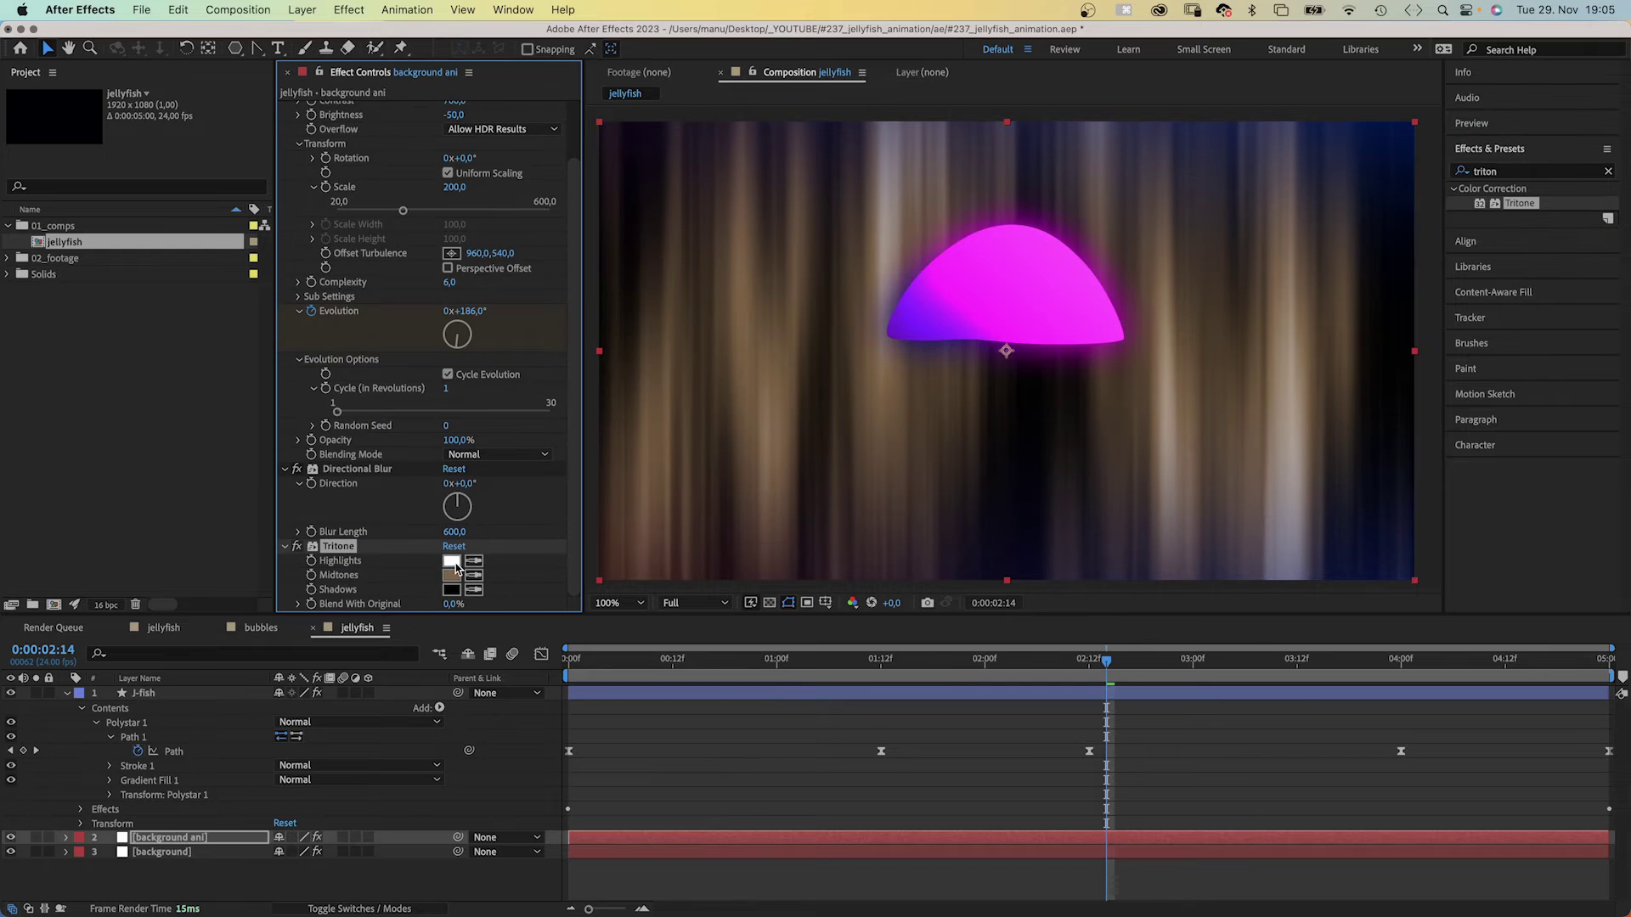
click(452, 561)
click(831, 224)
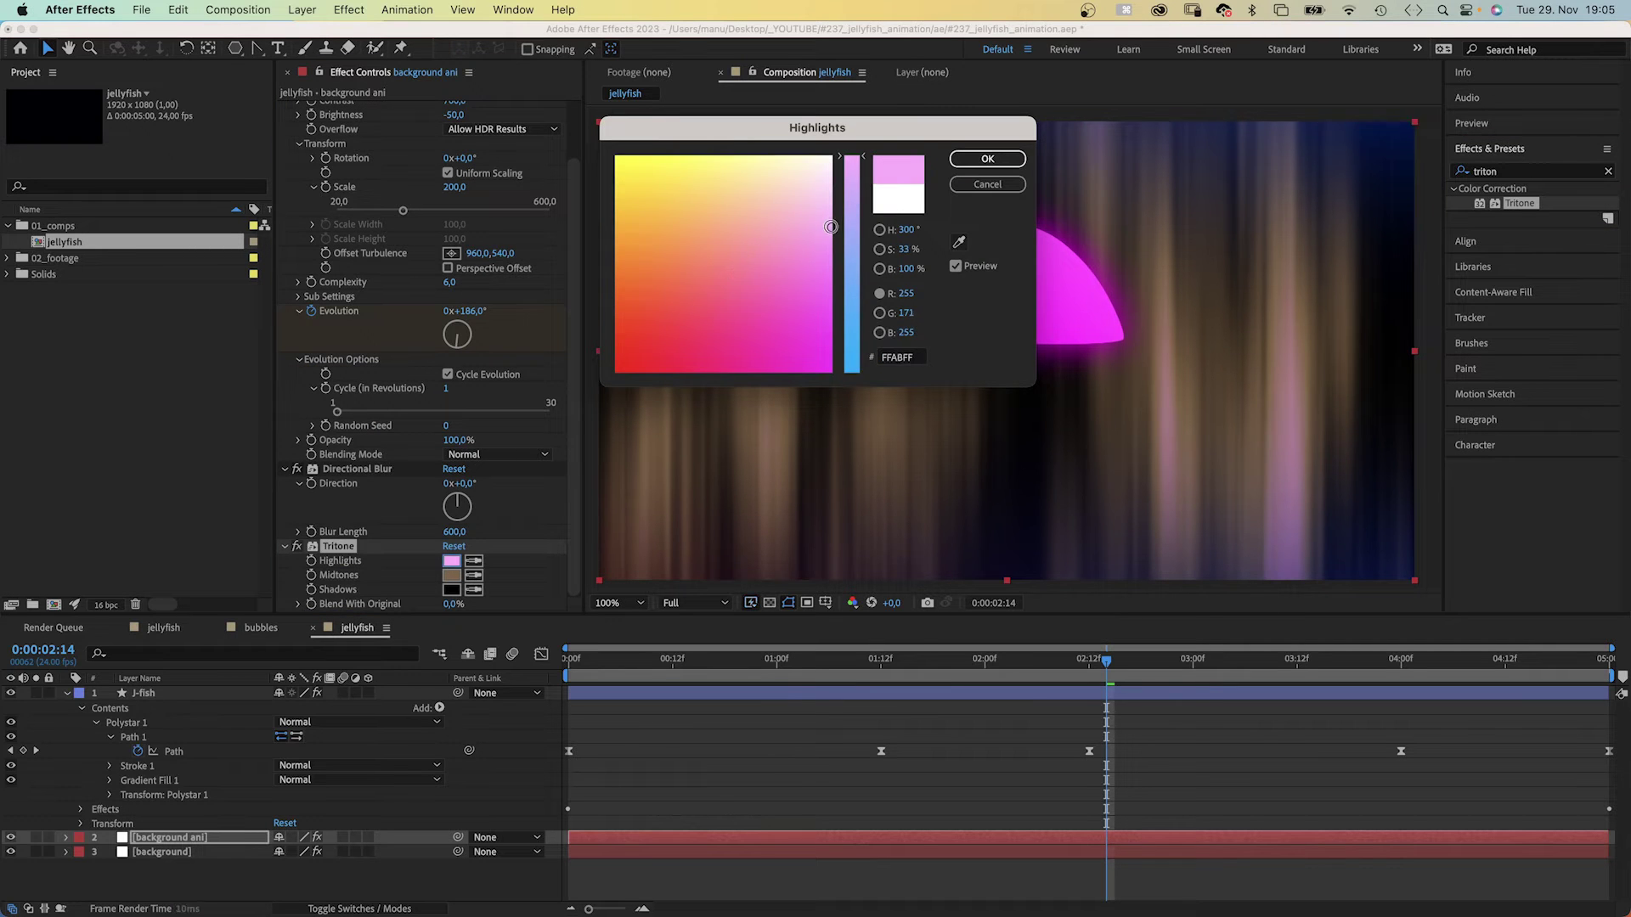
click(988, 159)
Set the Tritone Midtones to purple 7F72E5 and Shadows to navy 000937.
click(453, 574)
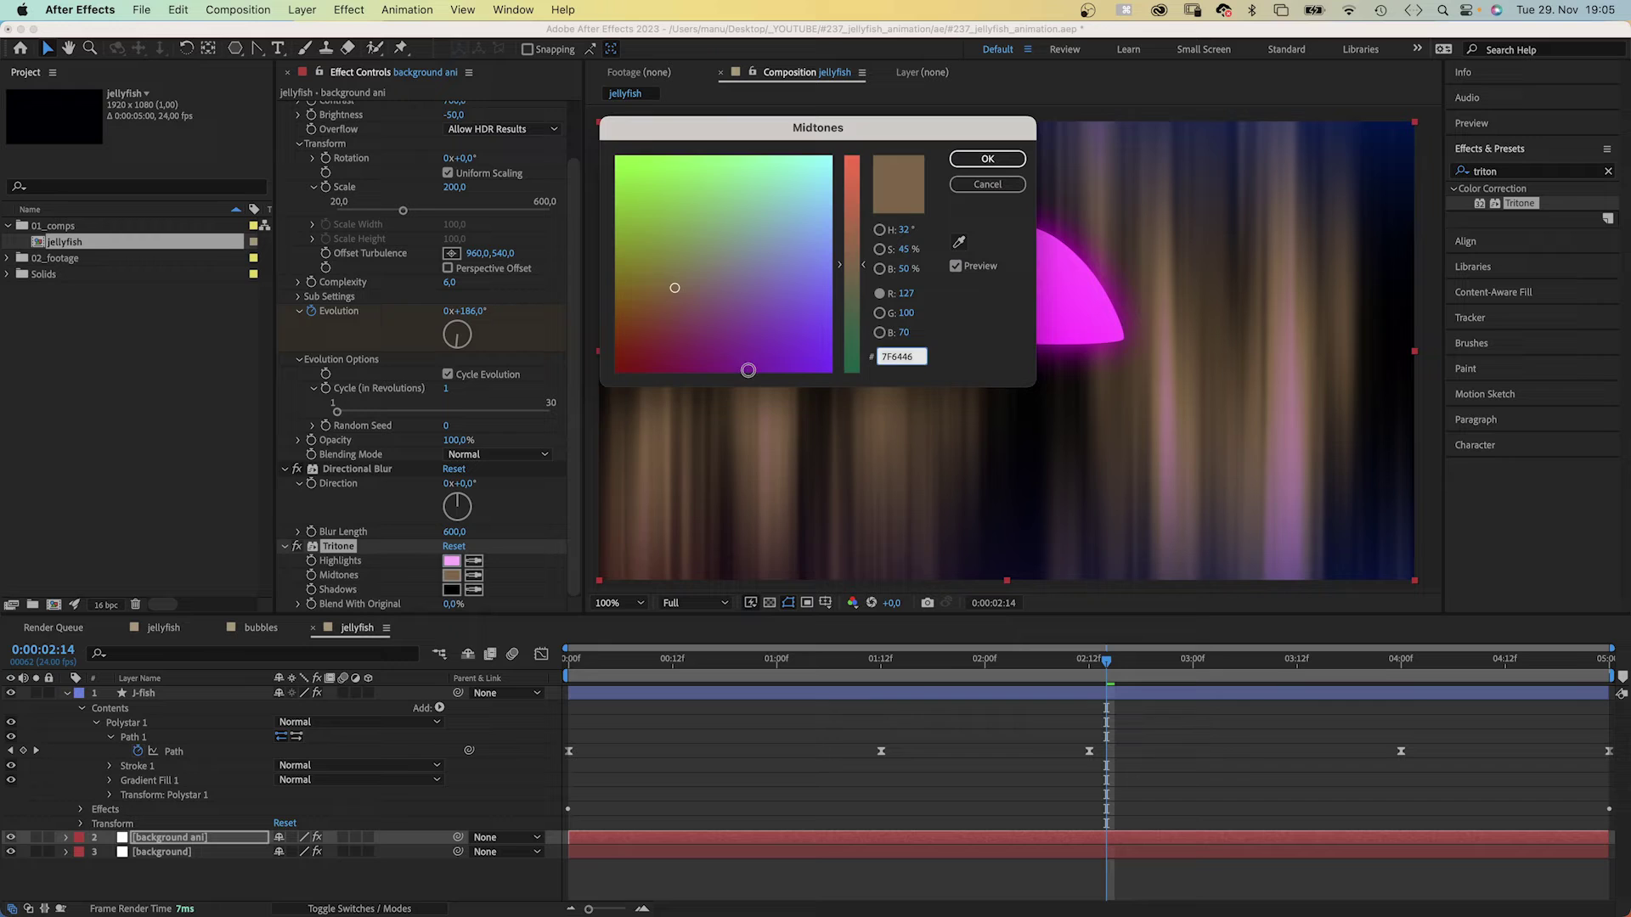
click(791, 284)
drag(794, 293, 809, 274)
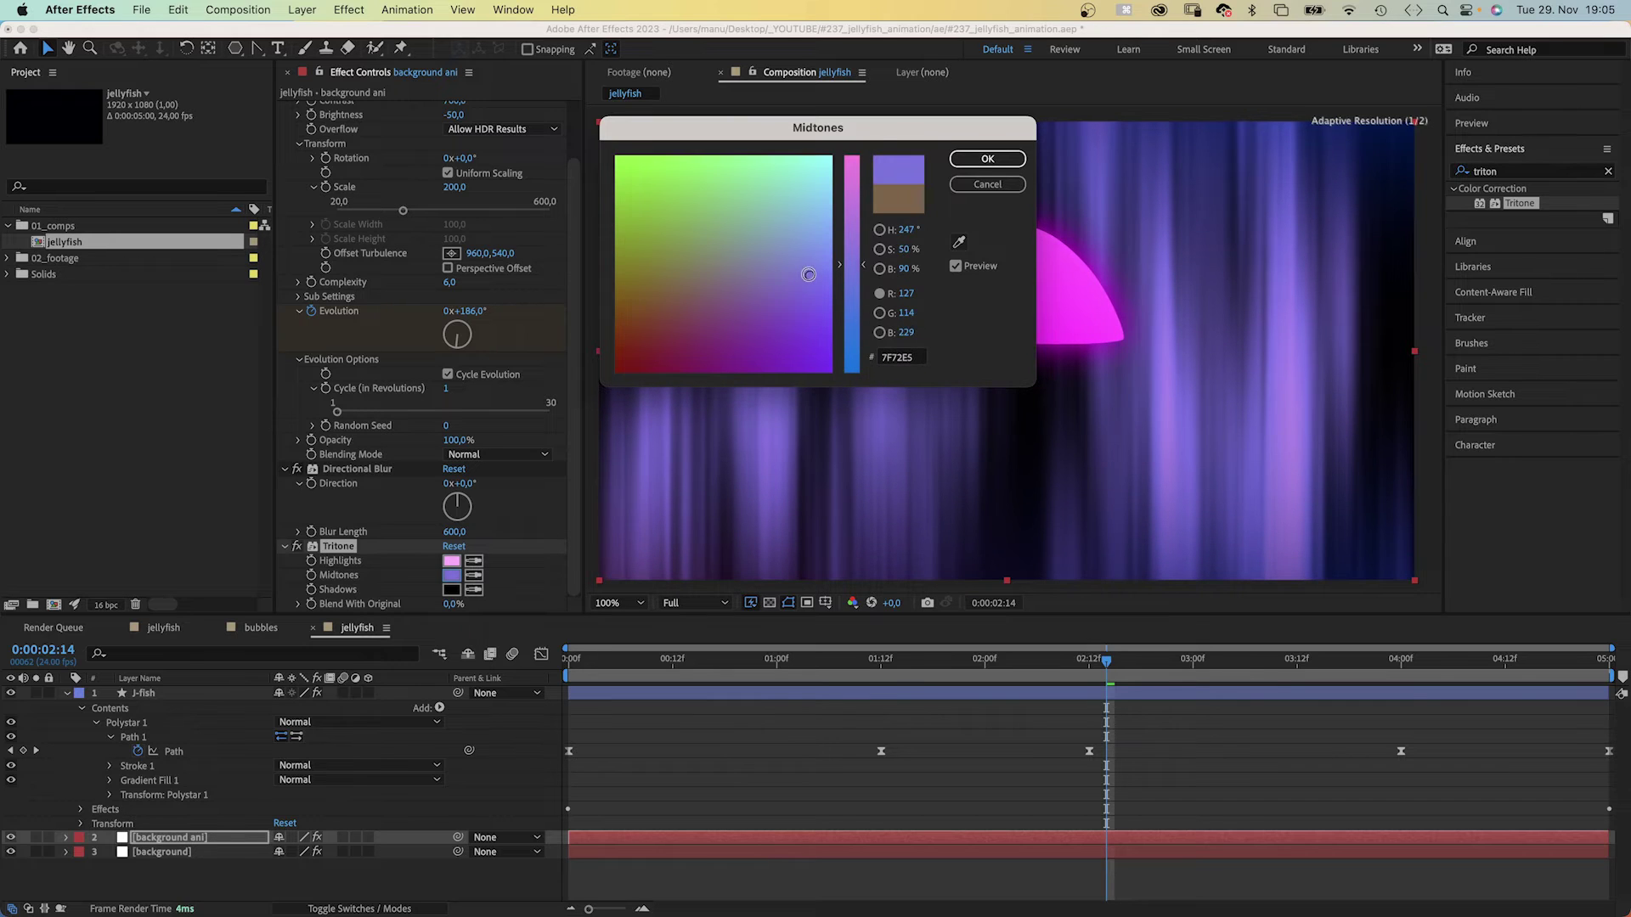
click(977, 155)
click(453, 591)
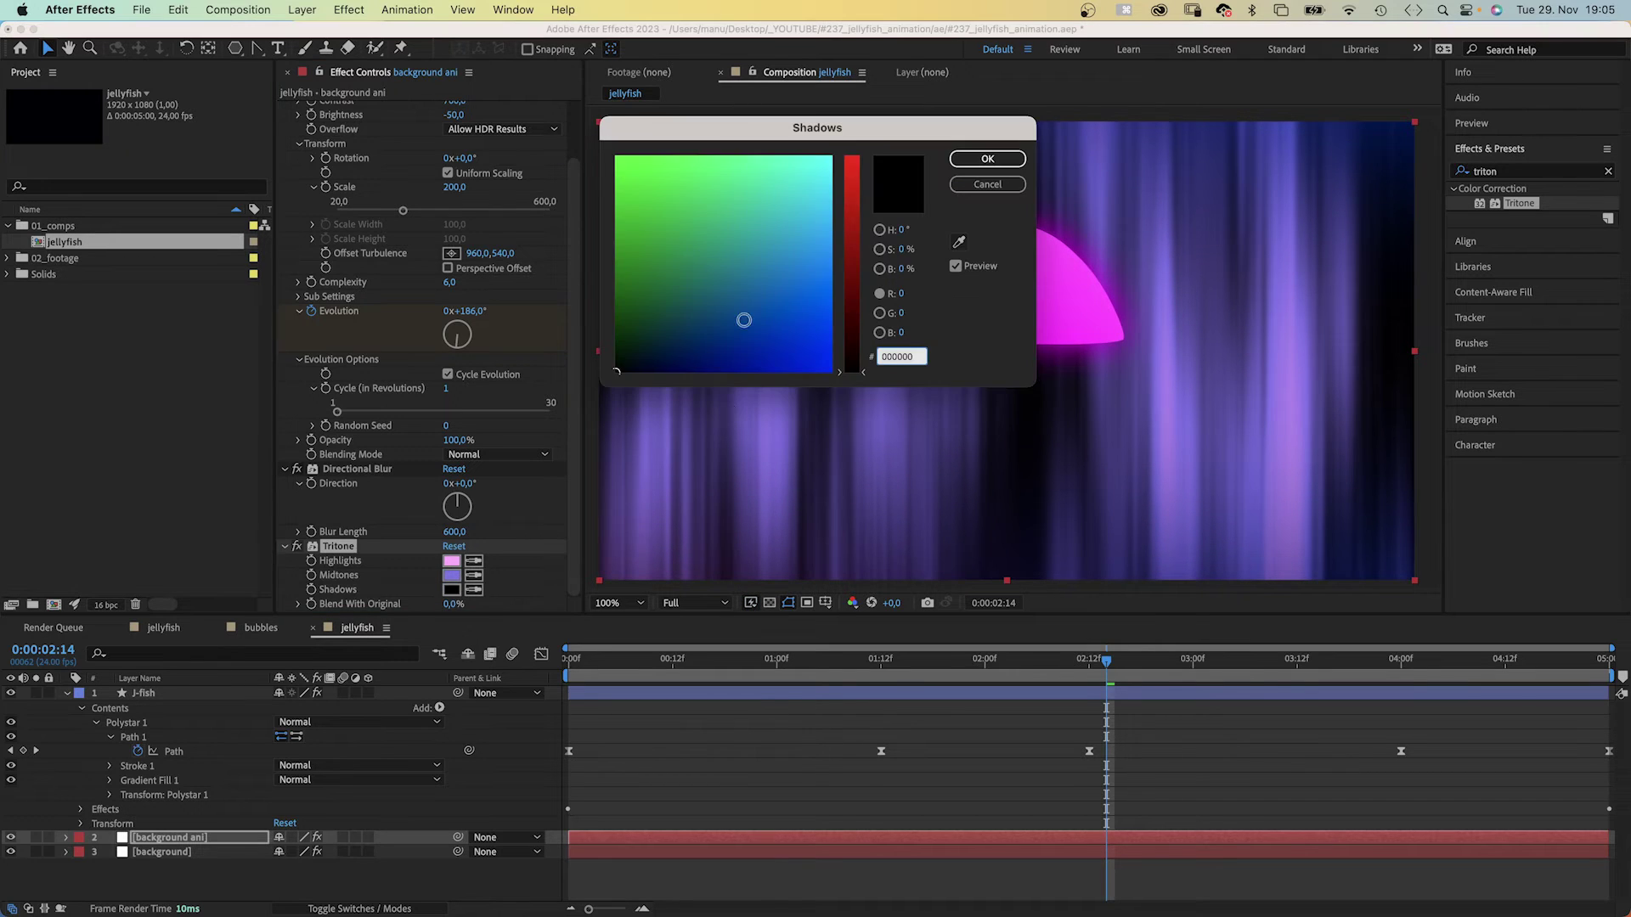
drag(688, 354, 660, 365)
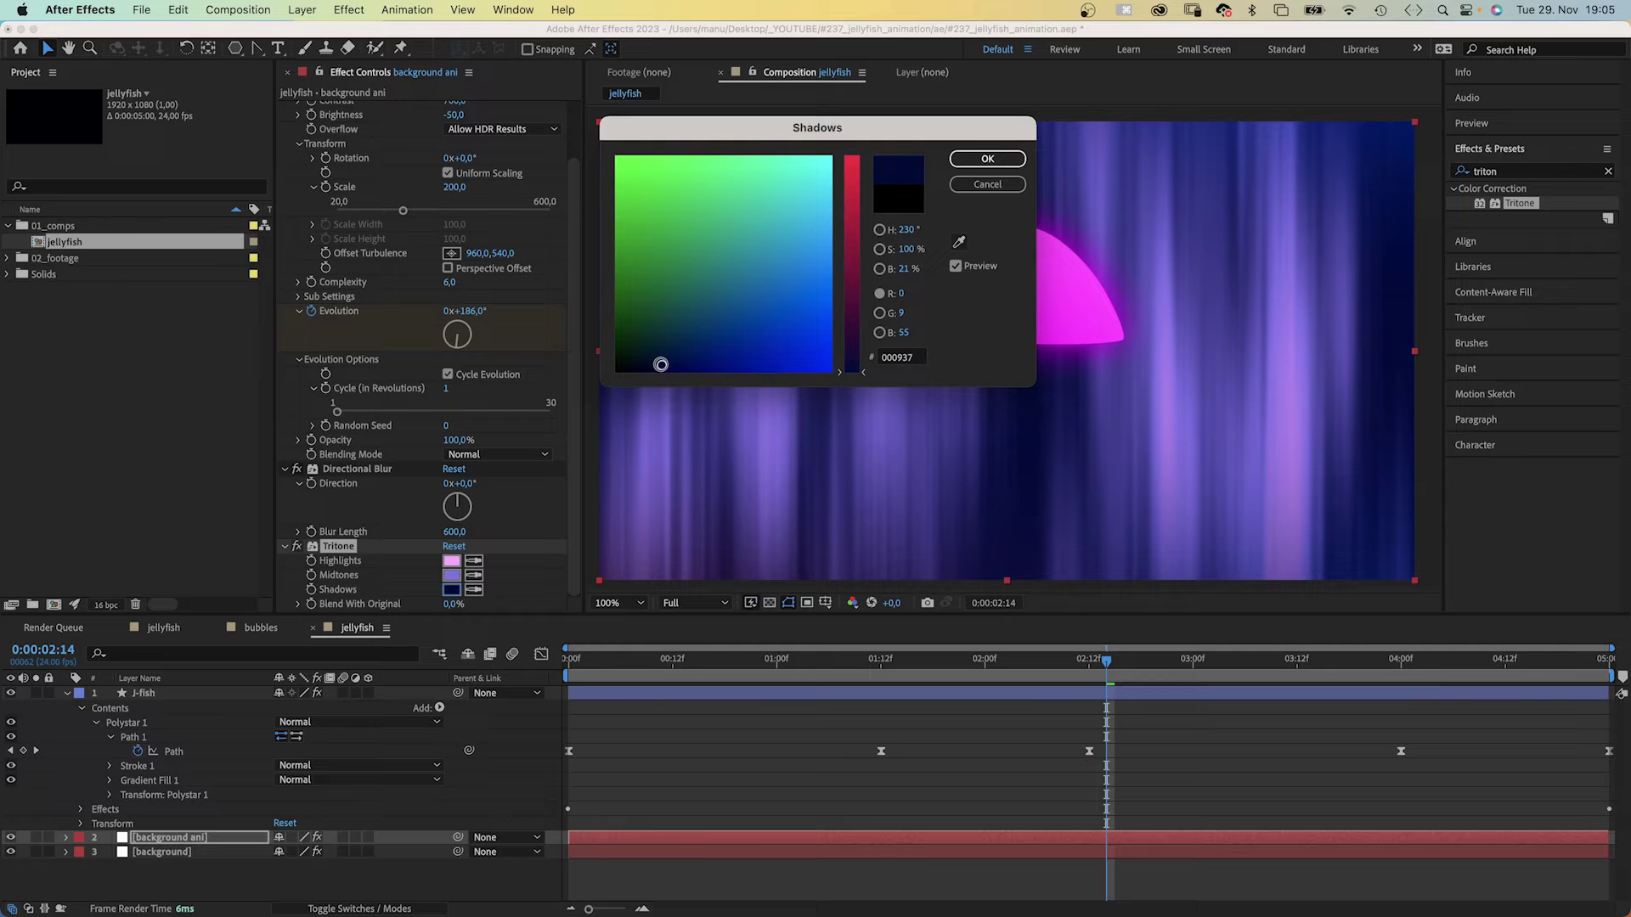
click(993, 163)
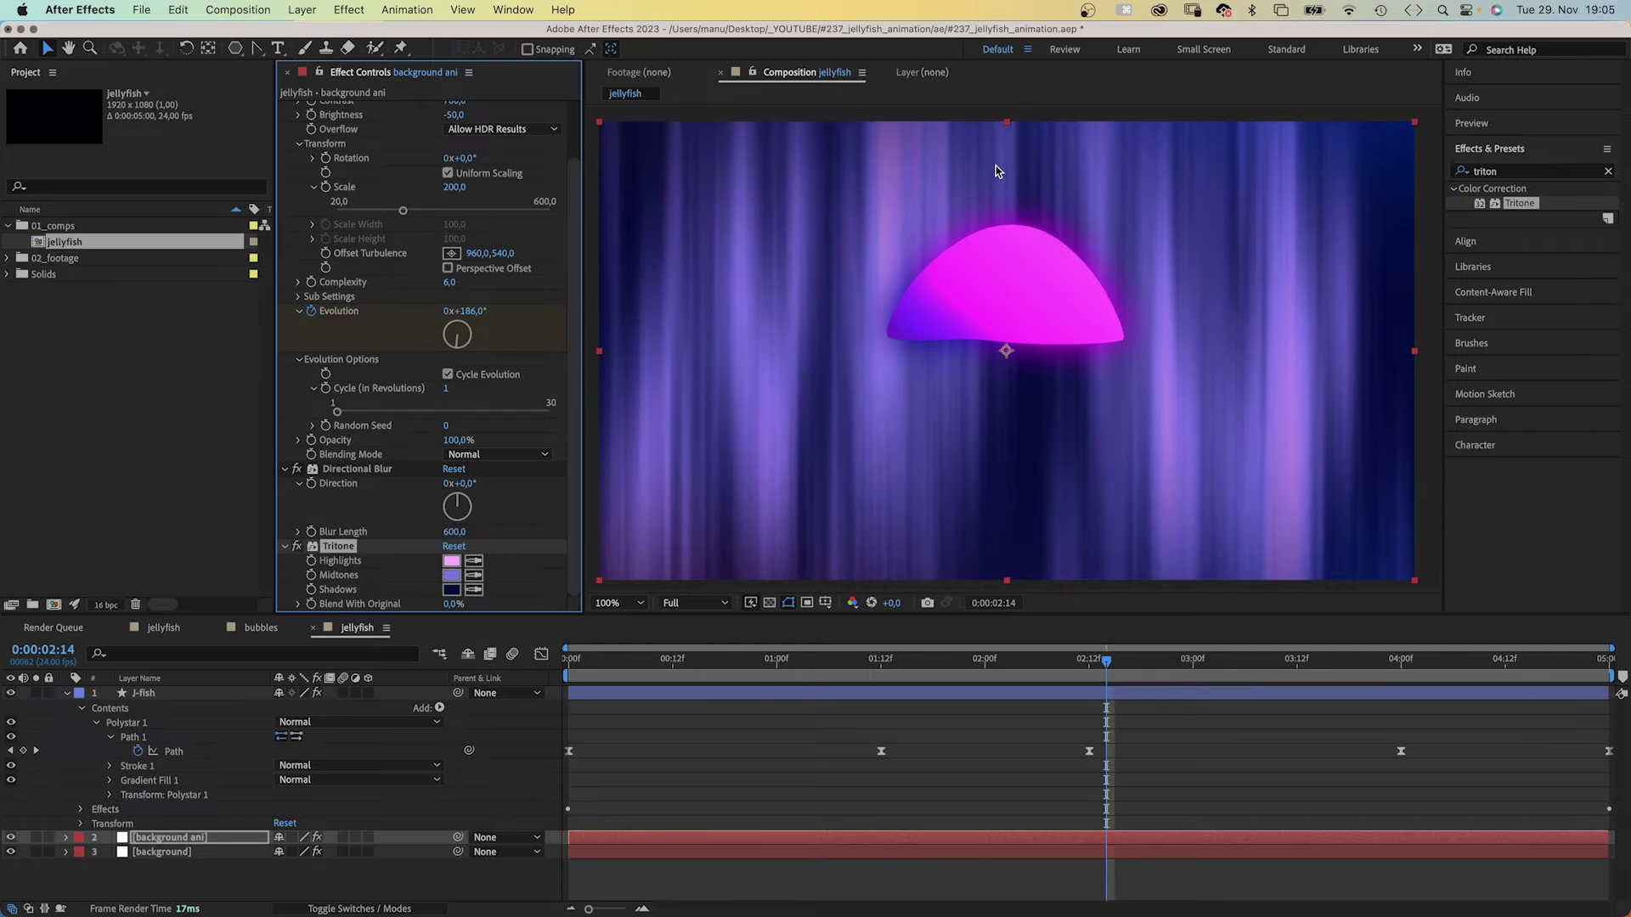
Set the background ani layer's blend mode to Lighten.
click(384, 905)
click(292, 839)
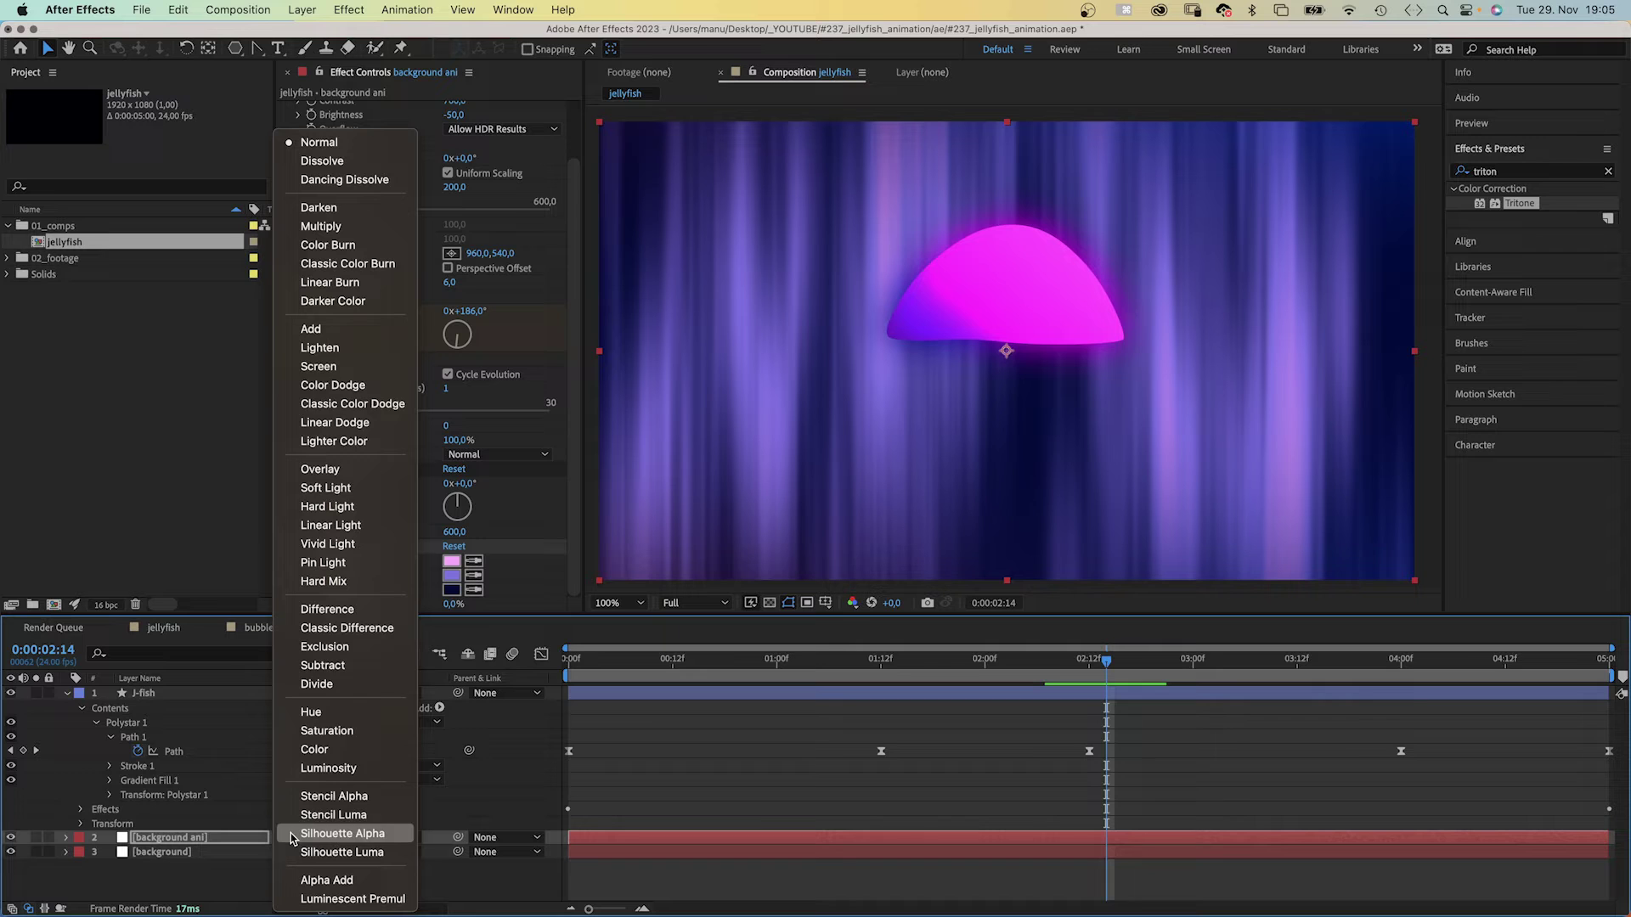
click(325, 347)
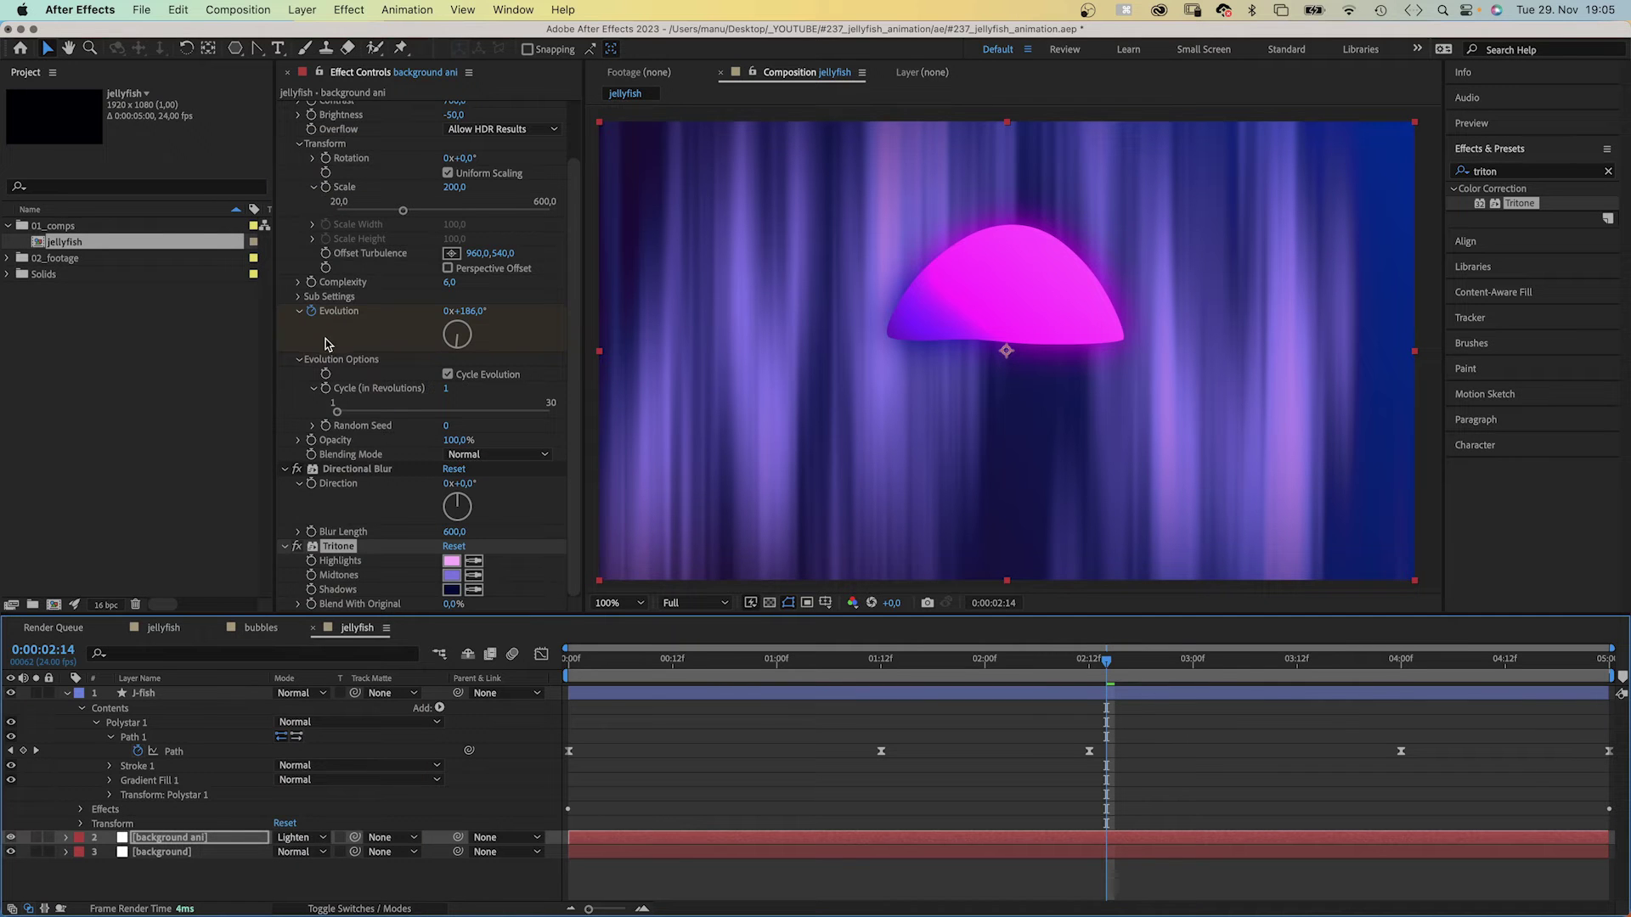
Lower the background ani layer's opacity to 51%.
drag(689, 659, 569, 659)
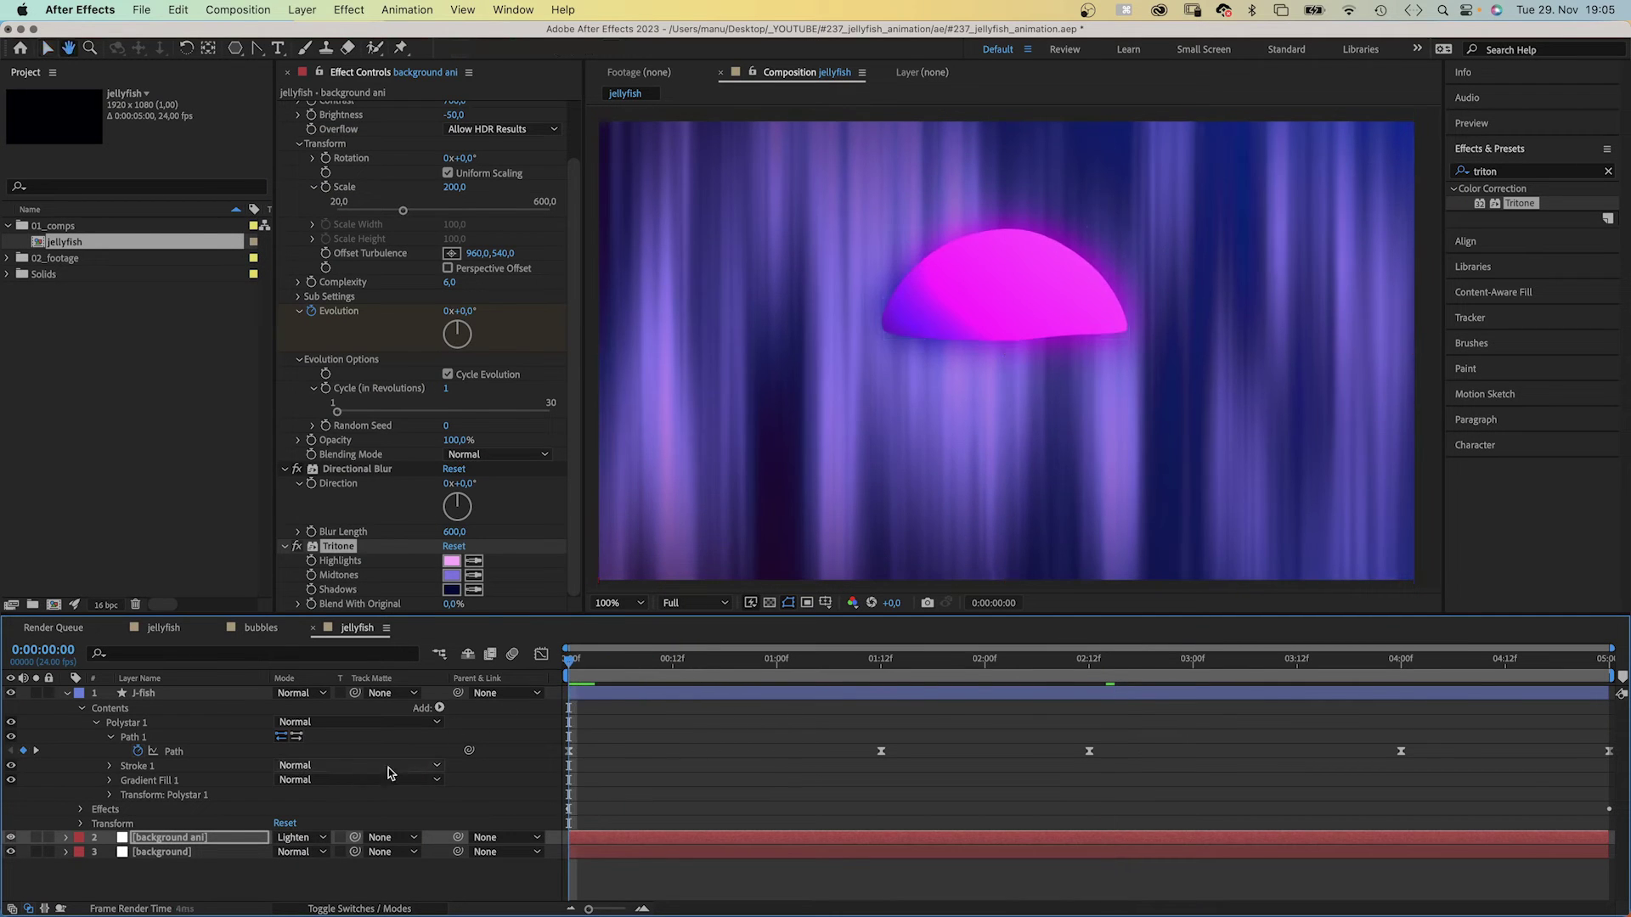
key(t)
drag(287, 852, 243, 852)
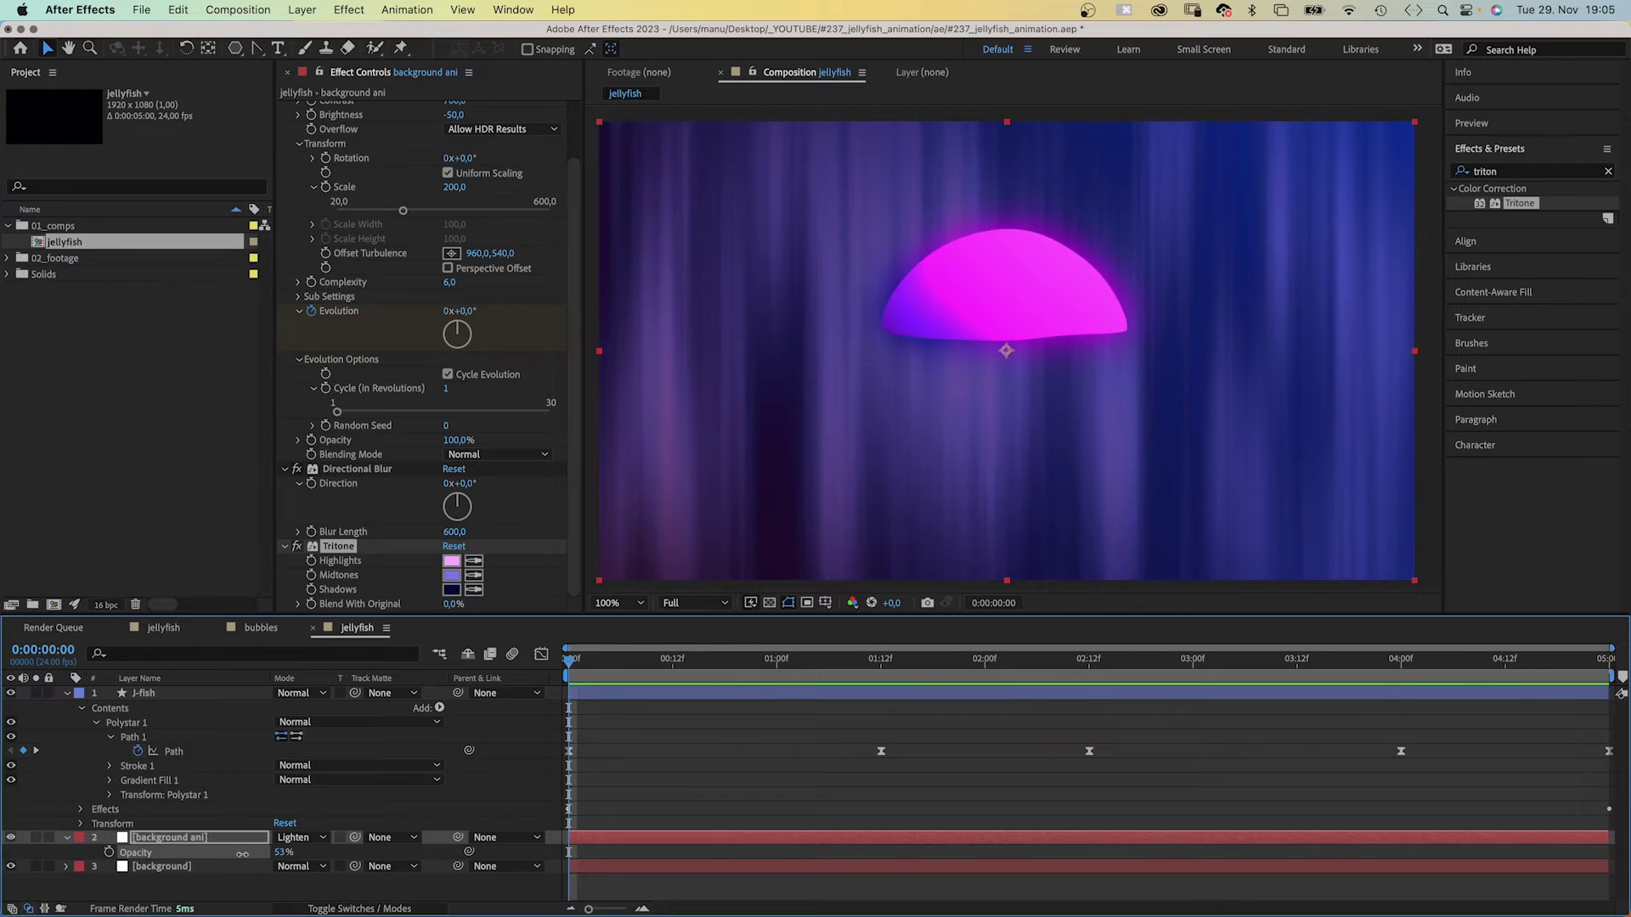
Preview the animation, then return to the first frame.
key(space)
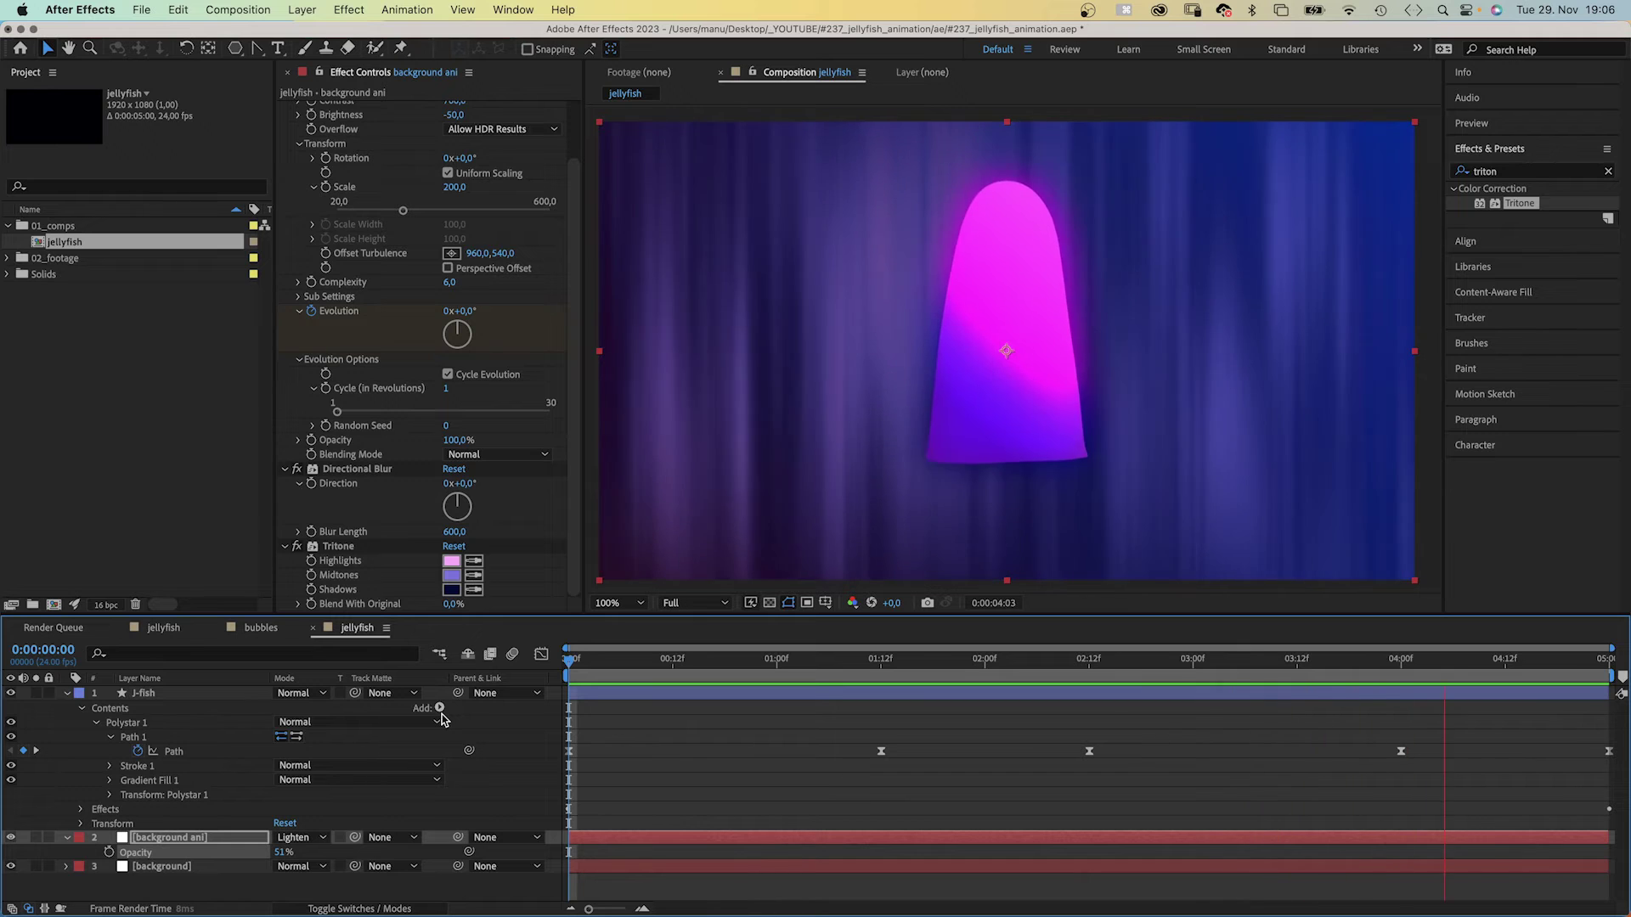
key(space)
key(Page_Down)
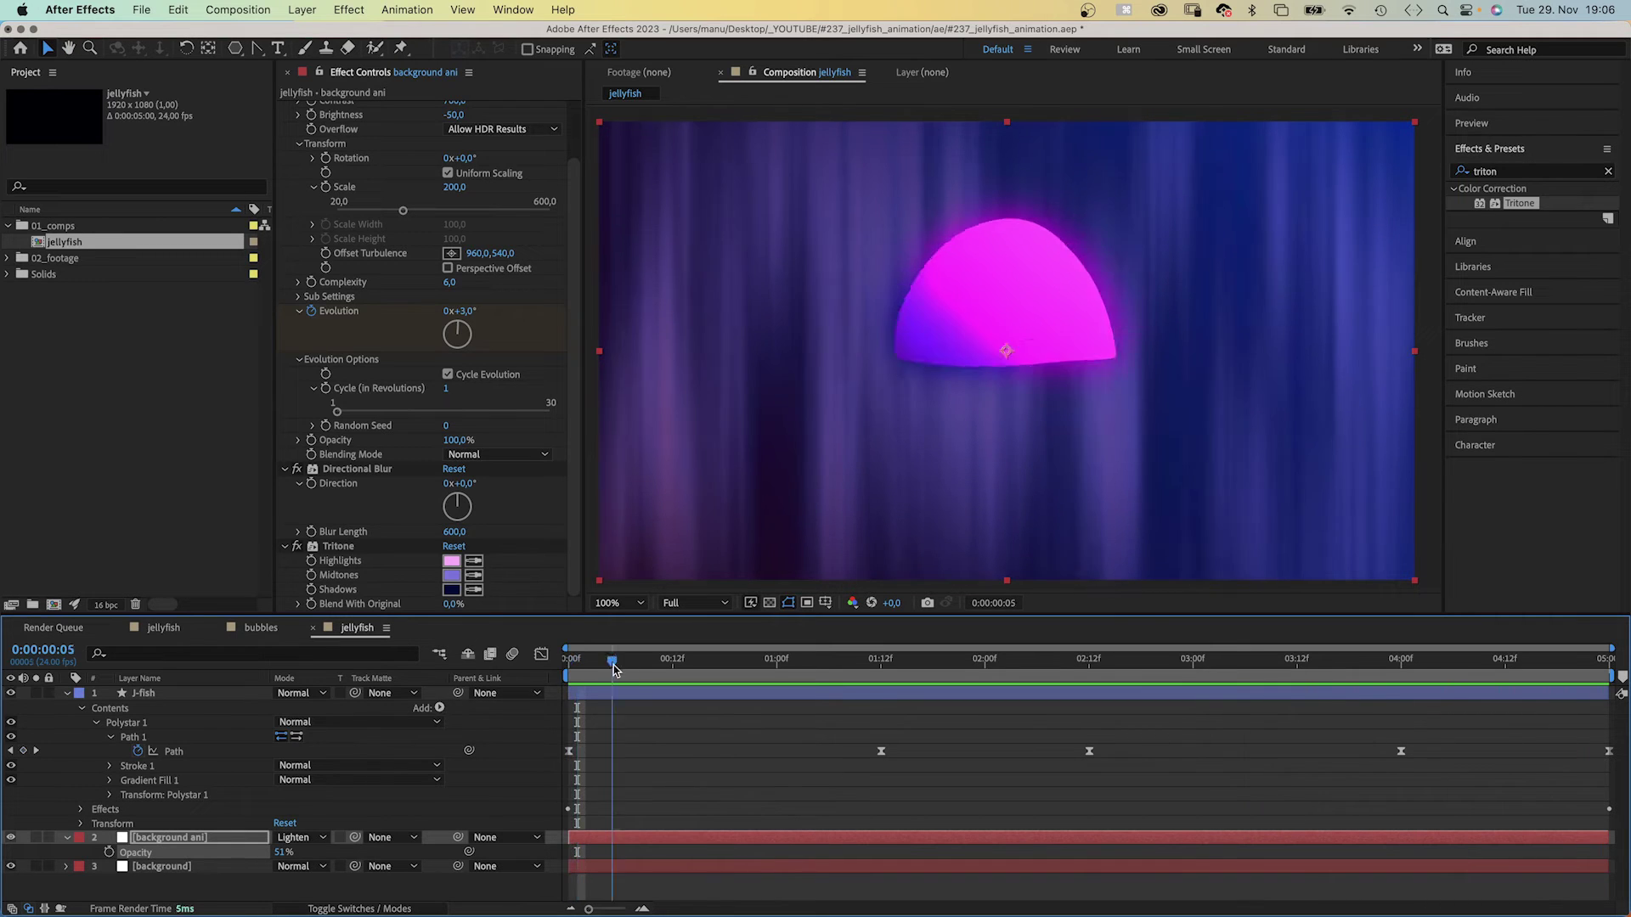
key(Page_Up)
Collapse the j-fish and background ani layers and choose the Ellipse Tool, checking fill options.
click(68, 692)
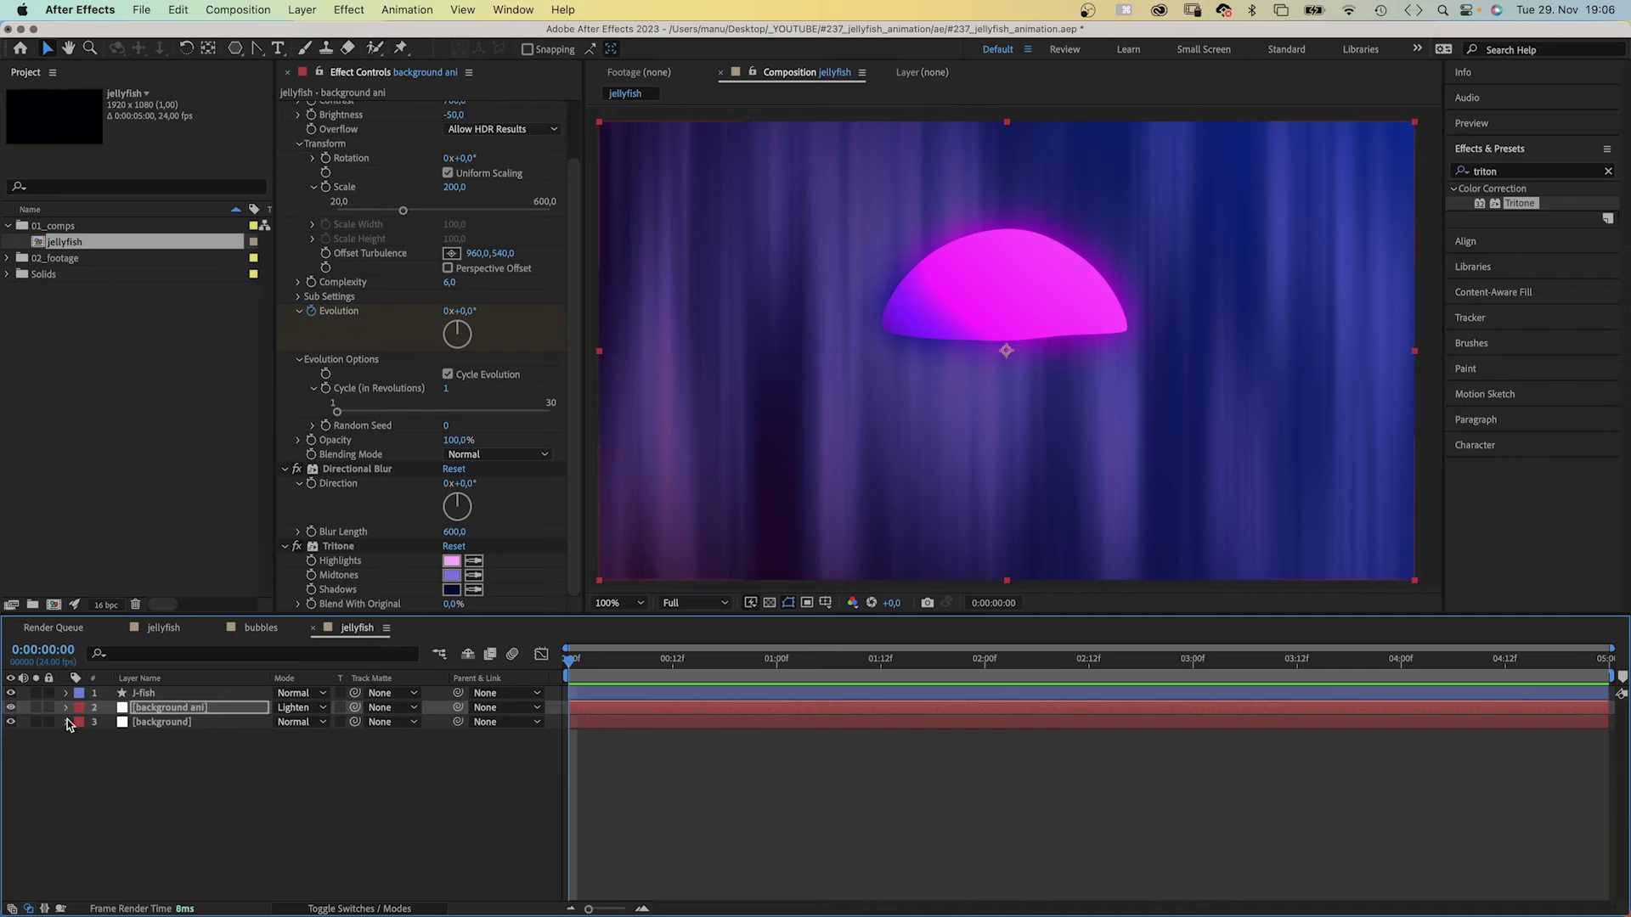
click(202, 789)
drag(234, 48, 295, 94)
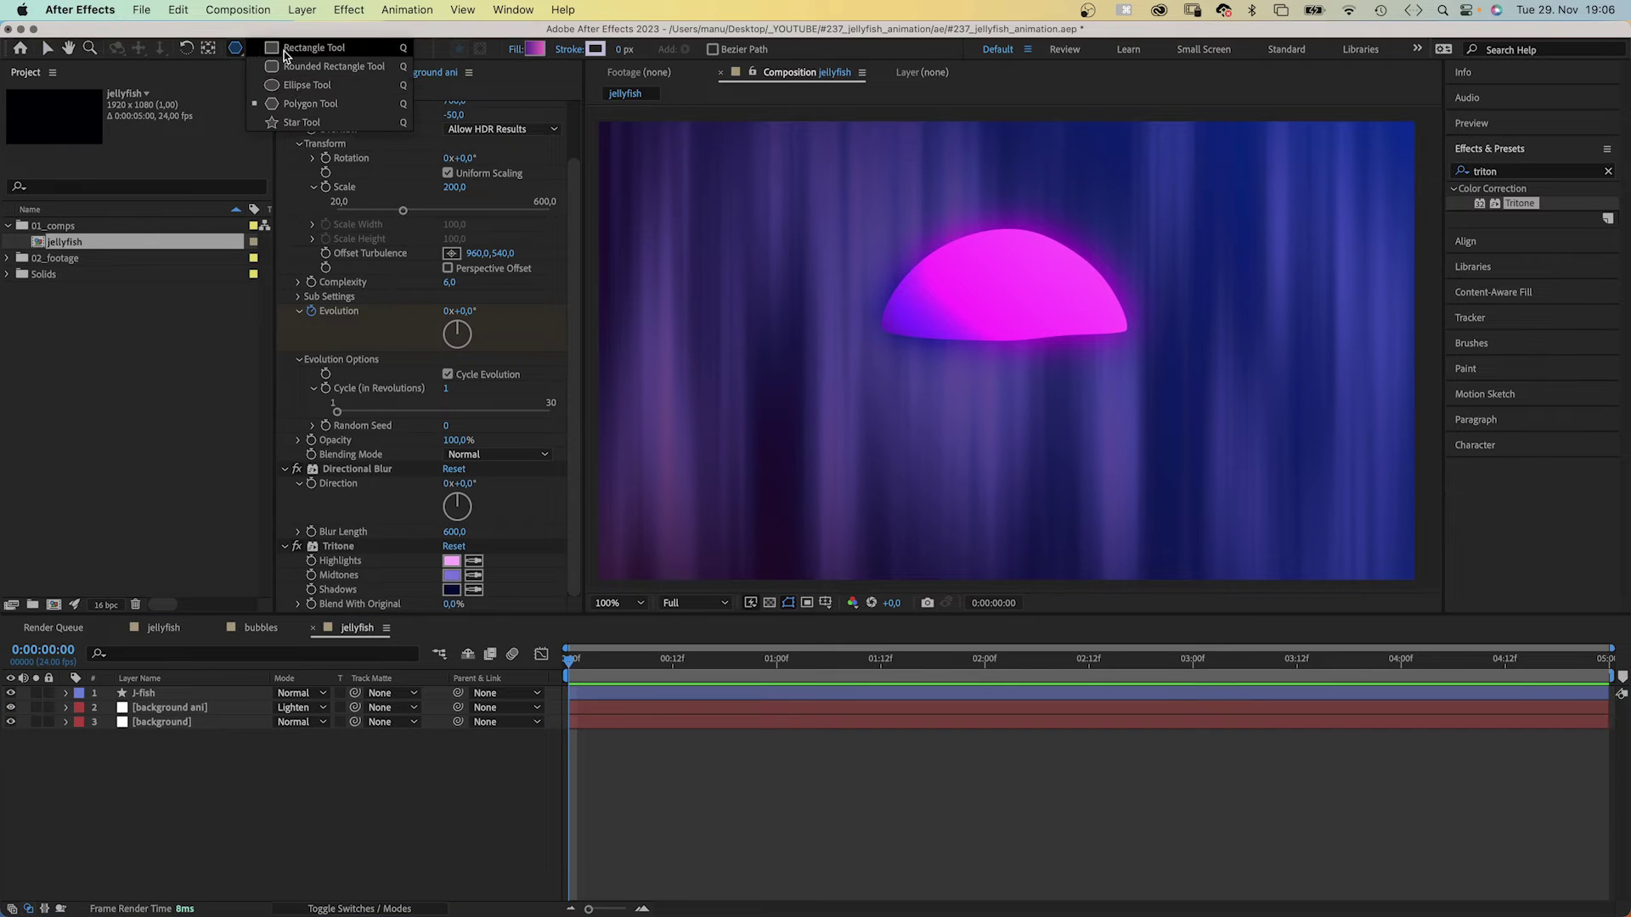
click(518, 49)
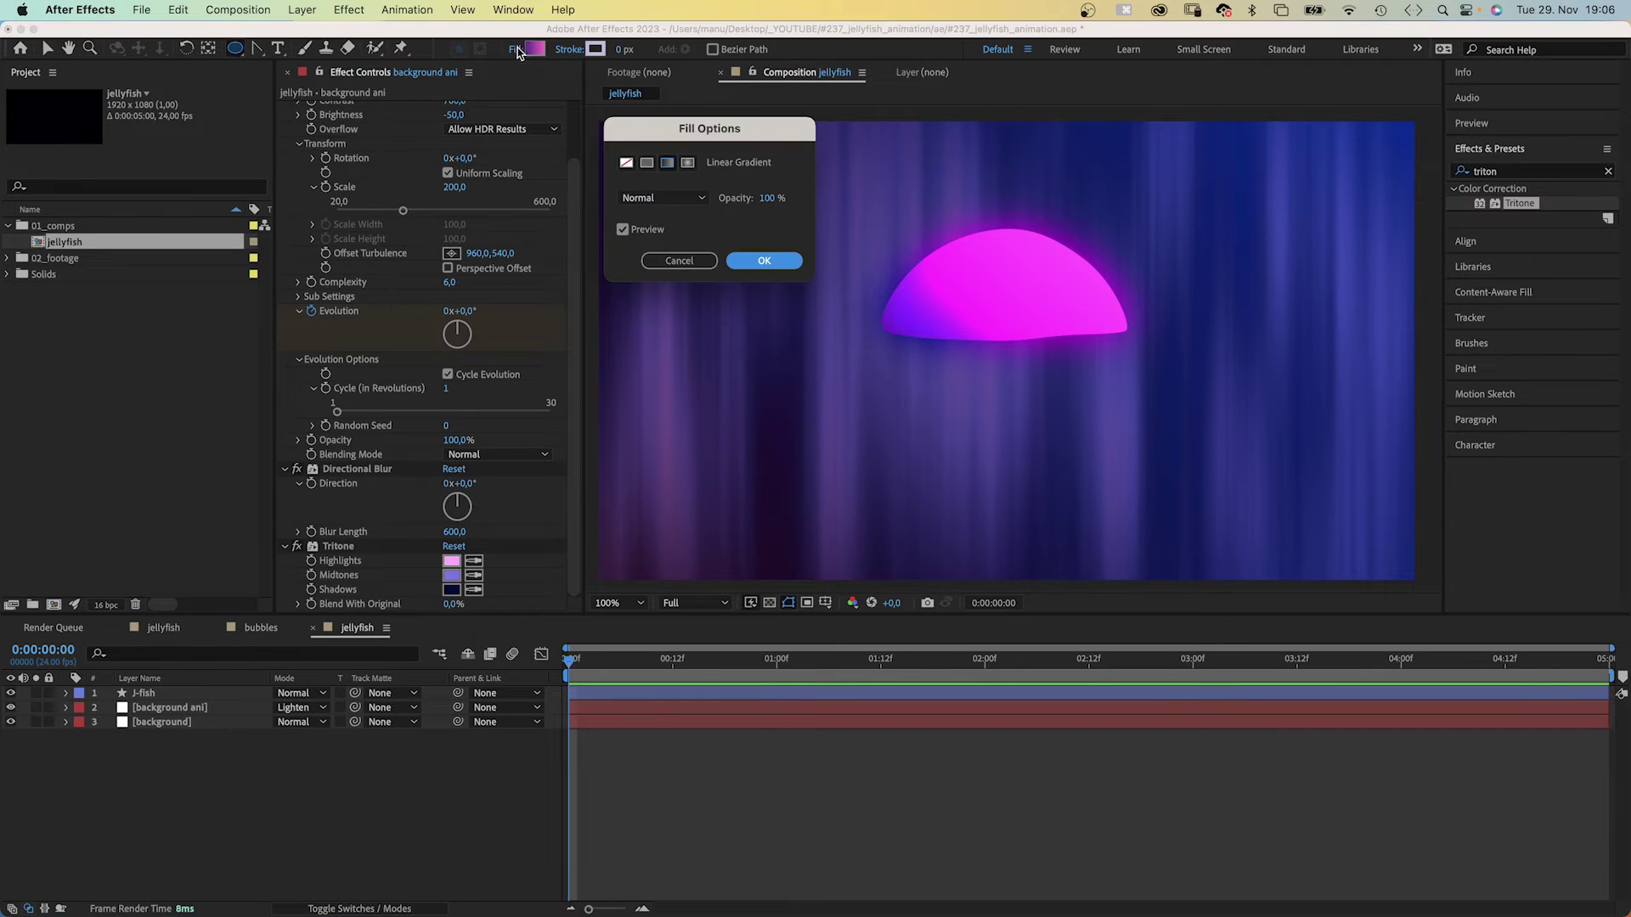
click(628, 165)
Give new ellipses a white stroke 4 px wide.
click(763, 260)
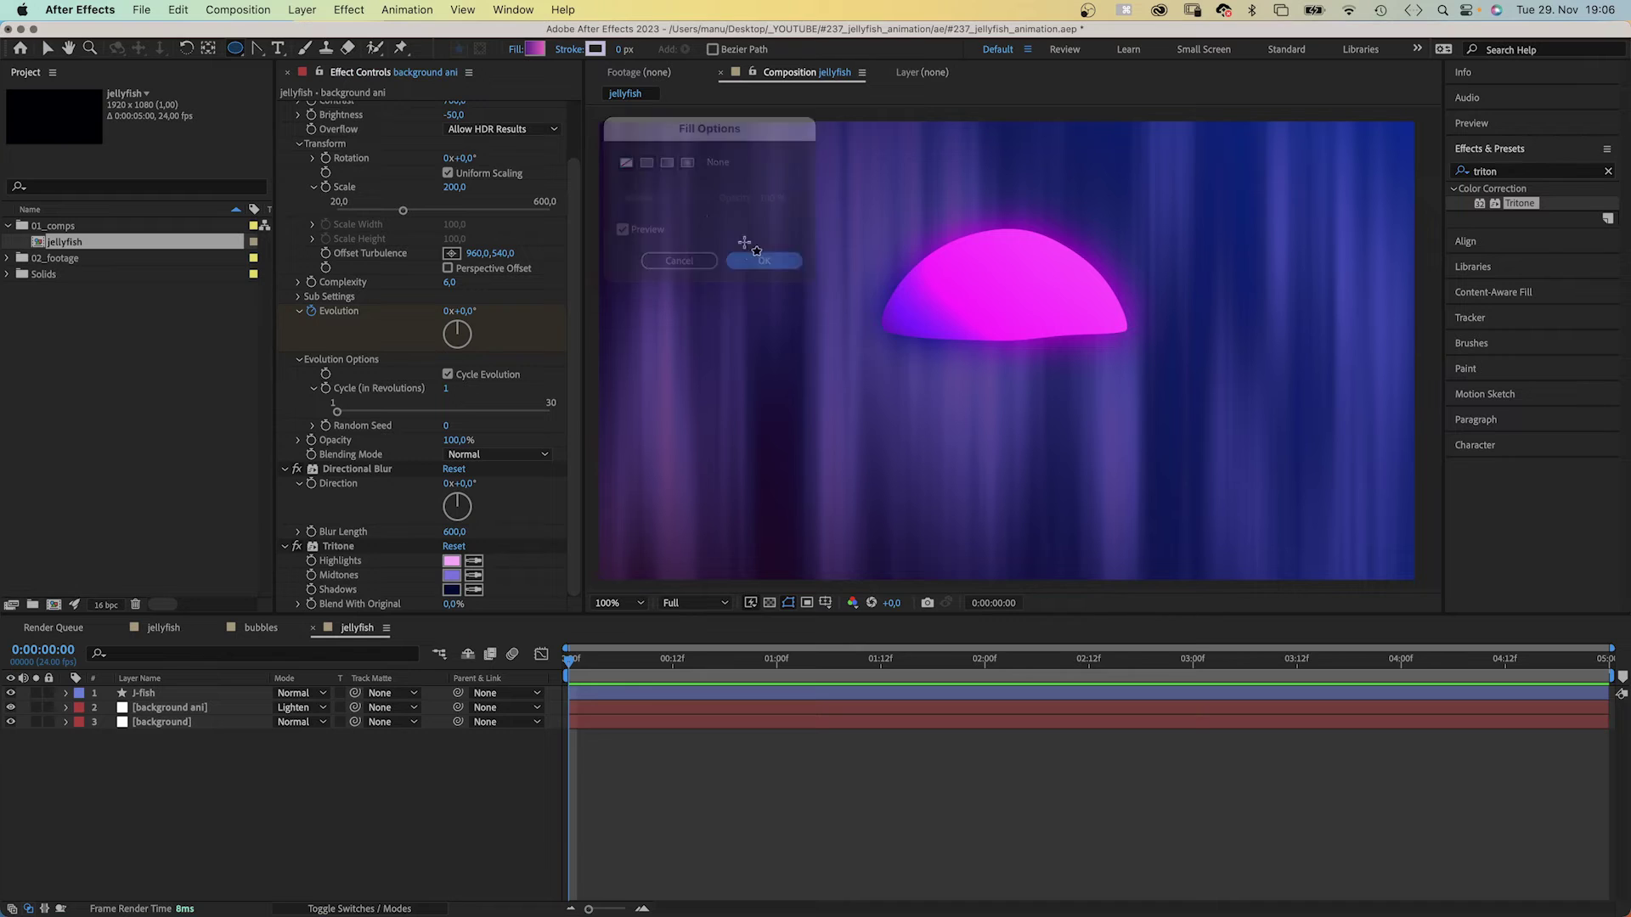
click(596, 49)
click(851, 159)
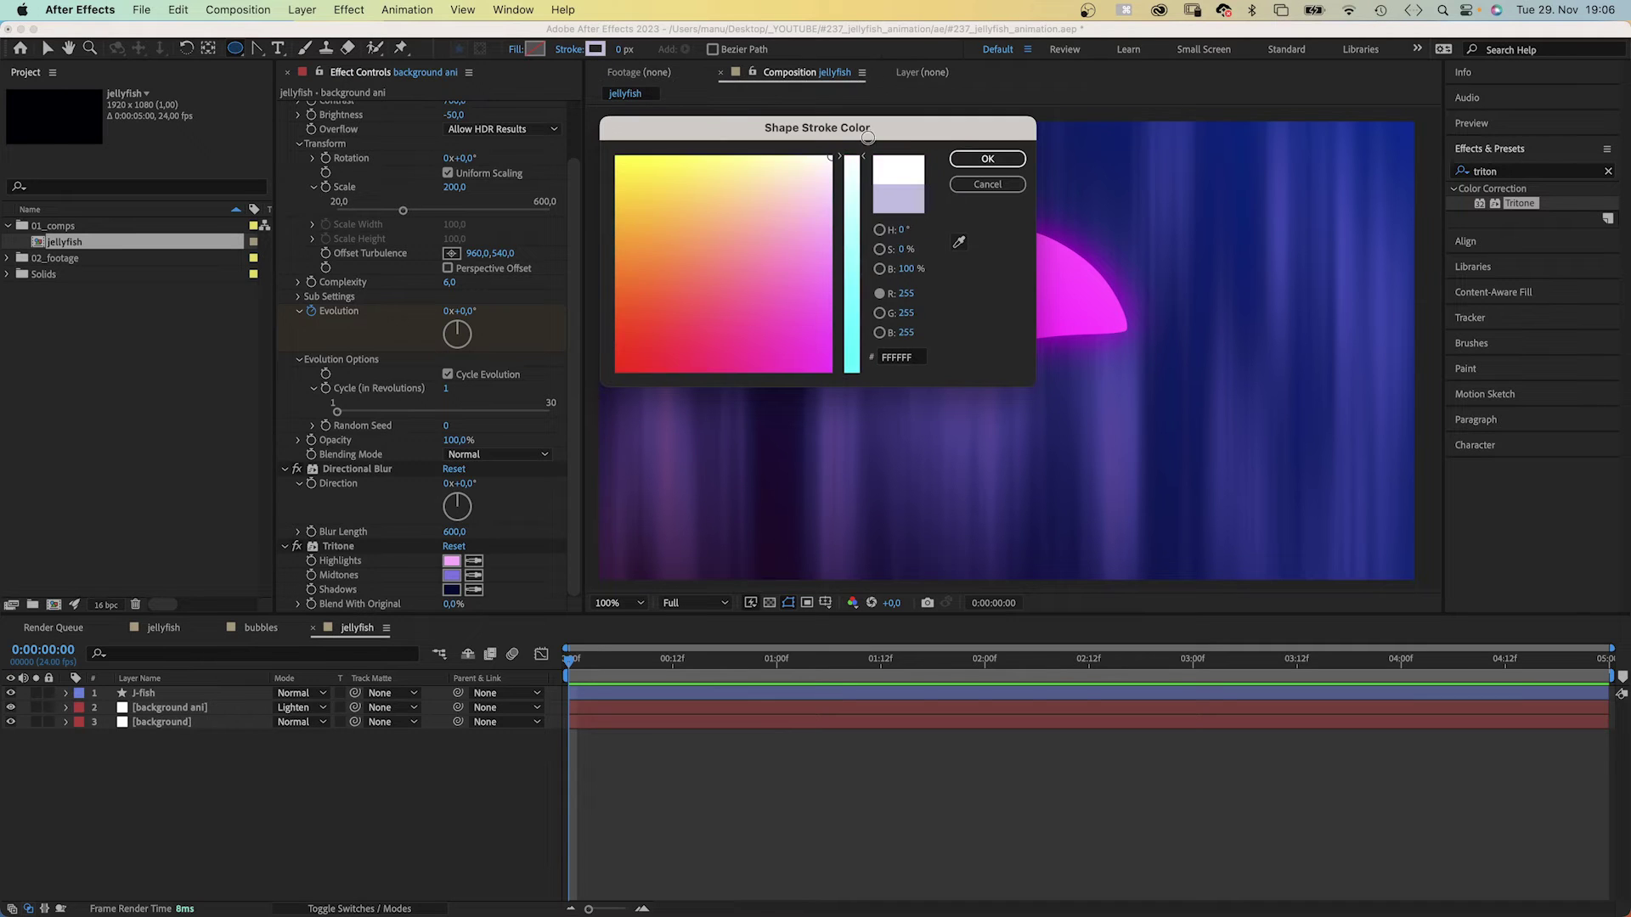
click(988, 159)
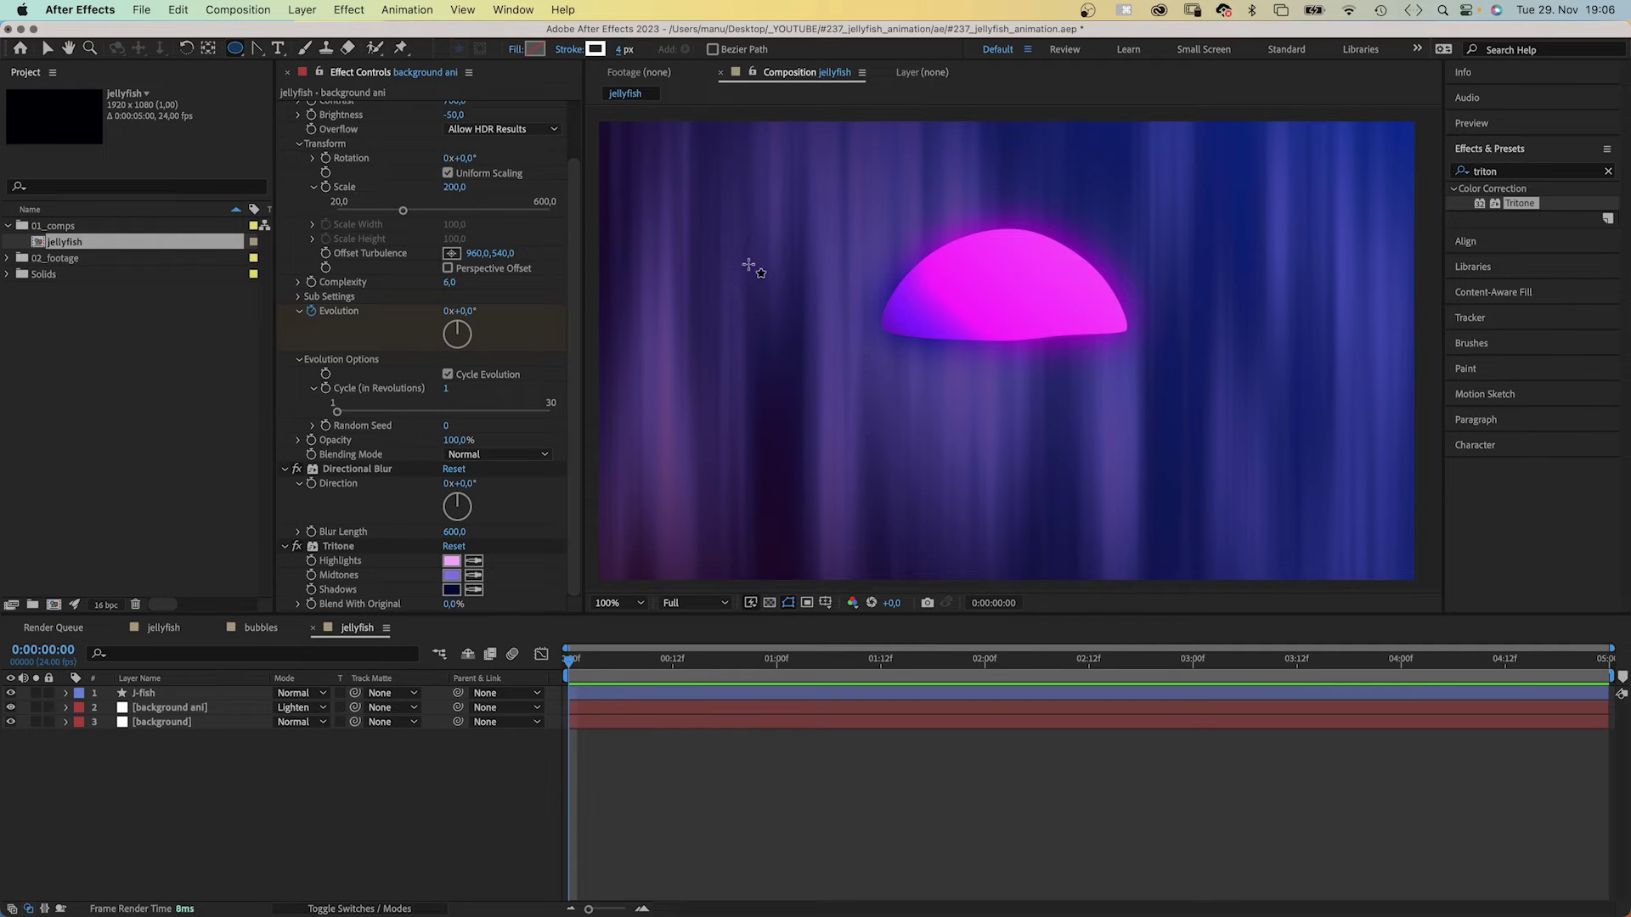
Draw eight white-outlined bubbles of varying sizes around the jellyfish and upper left.
drag(755, 262, 785, 292)
drag(762, 422, 777, 430)
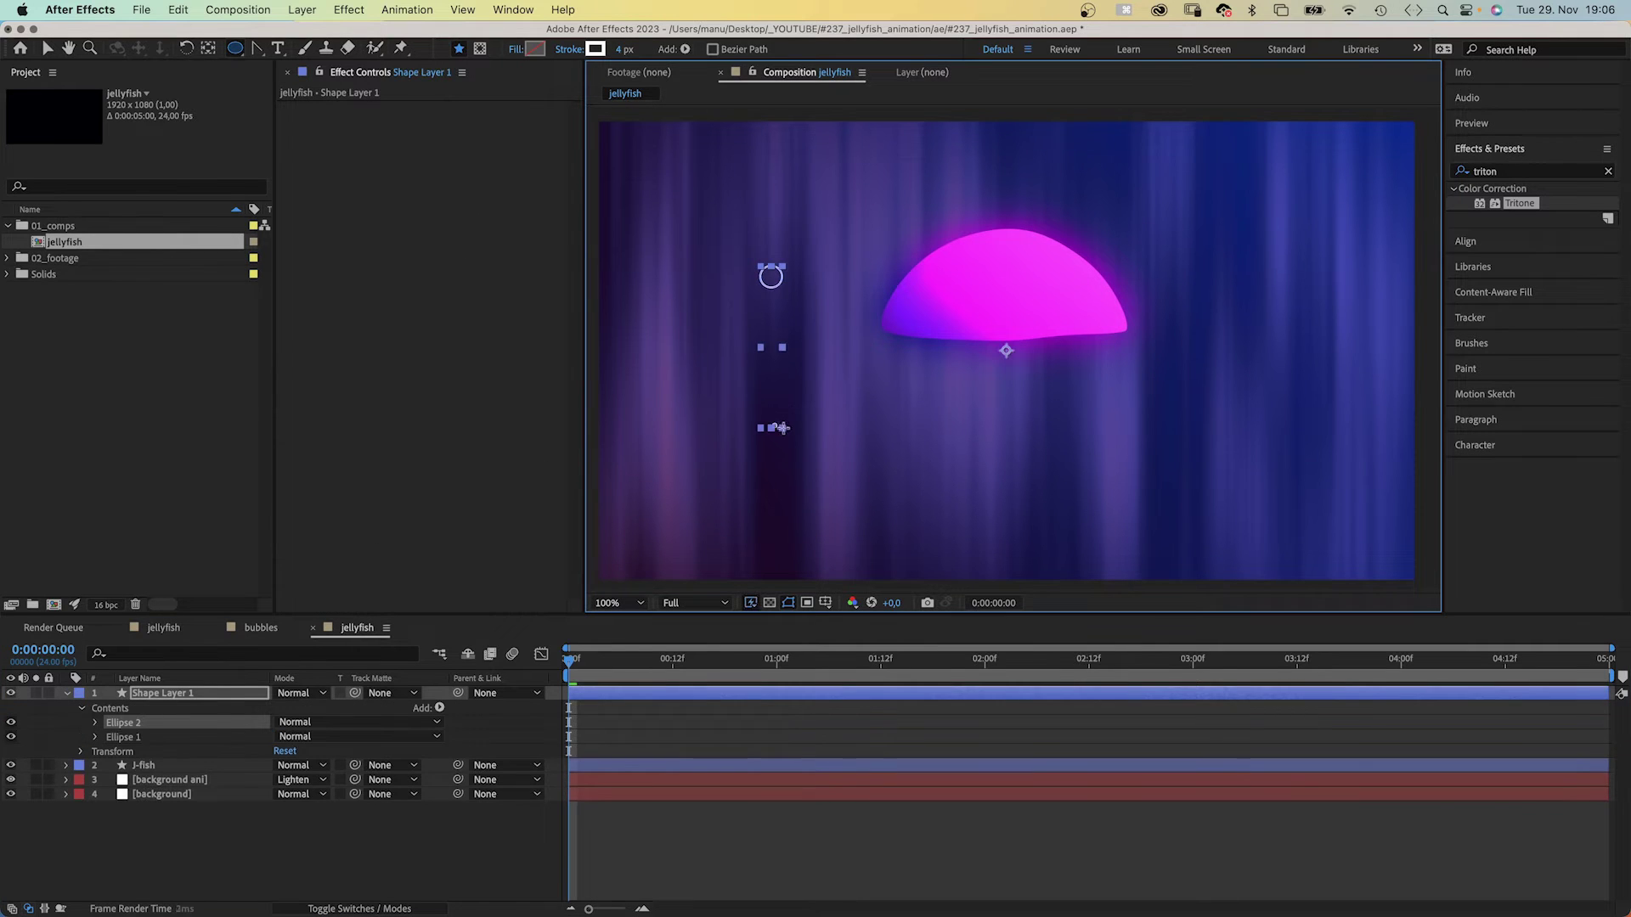
drag(966, 310, 986, 330)
drag(869, 396, 901, 426)
drag(655, 505, 675, 527)
drag(670, 182, 683, 194)
drag(861, 181, 883, 203)
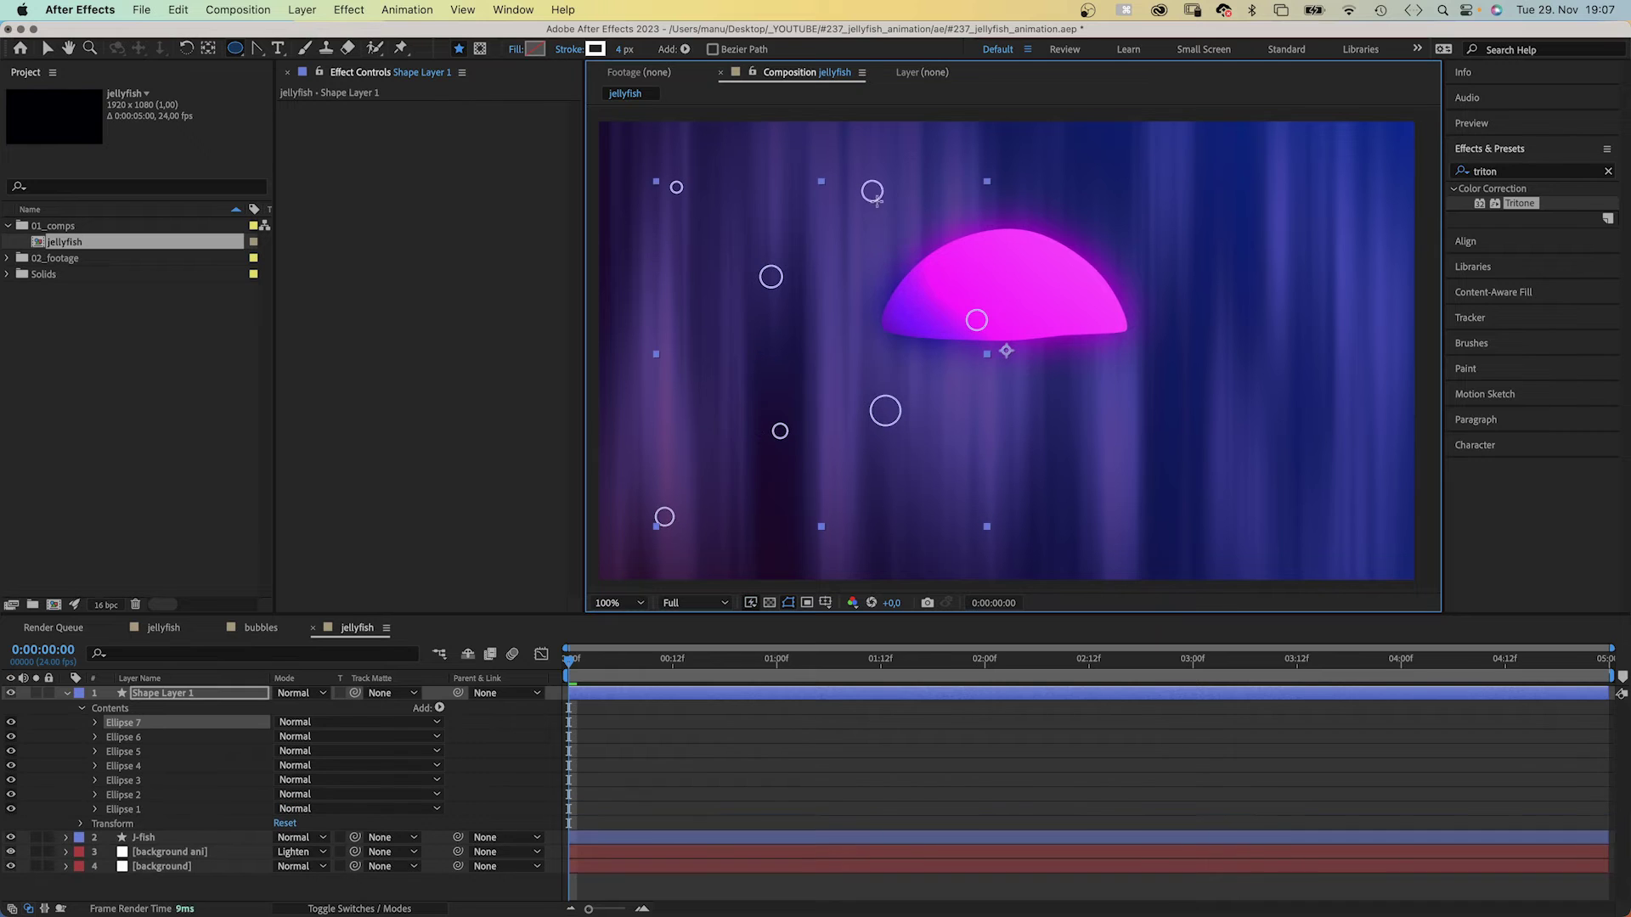
drag(975, 156, 996, 178)
Draw eight more bubbles toward the right side, then collapse Shape Layer 1.
drag(1107, 192, 1120, 204)
drag(1083, 448, 1101, 464)
drag(943, 524, 966, 547)
drag(1239, 191, 1262, 214)
drag(1351, 301, 1377, 327)
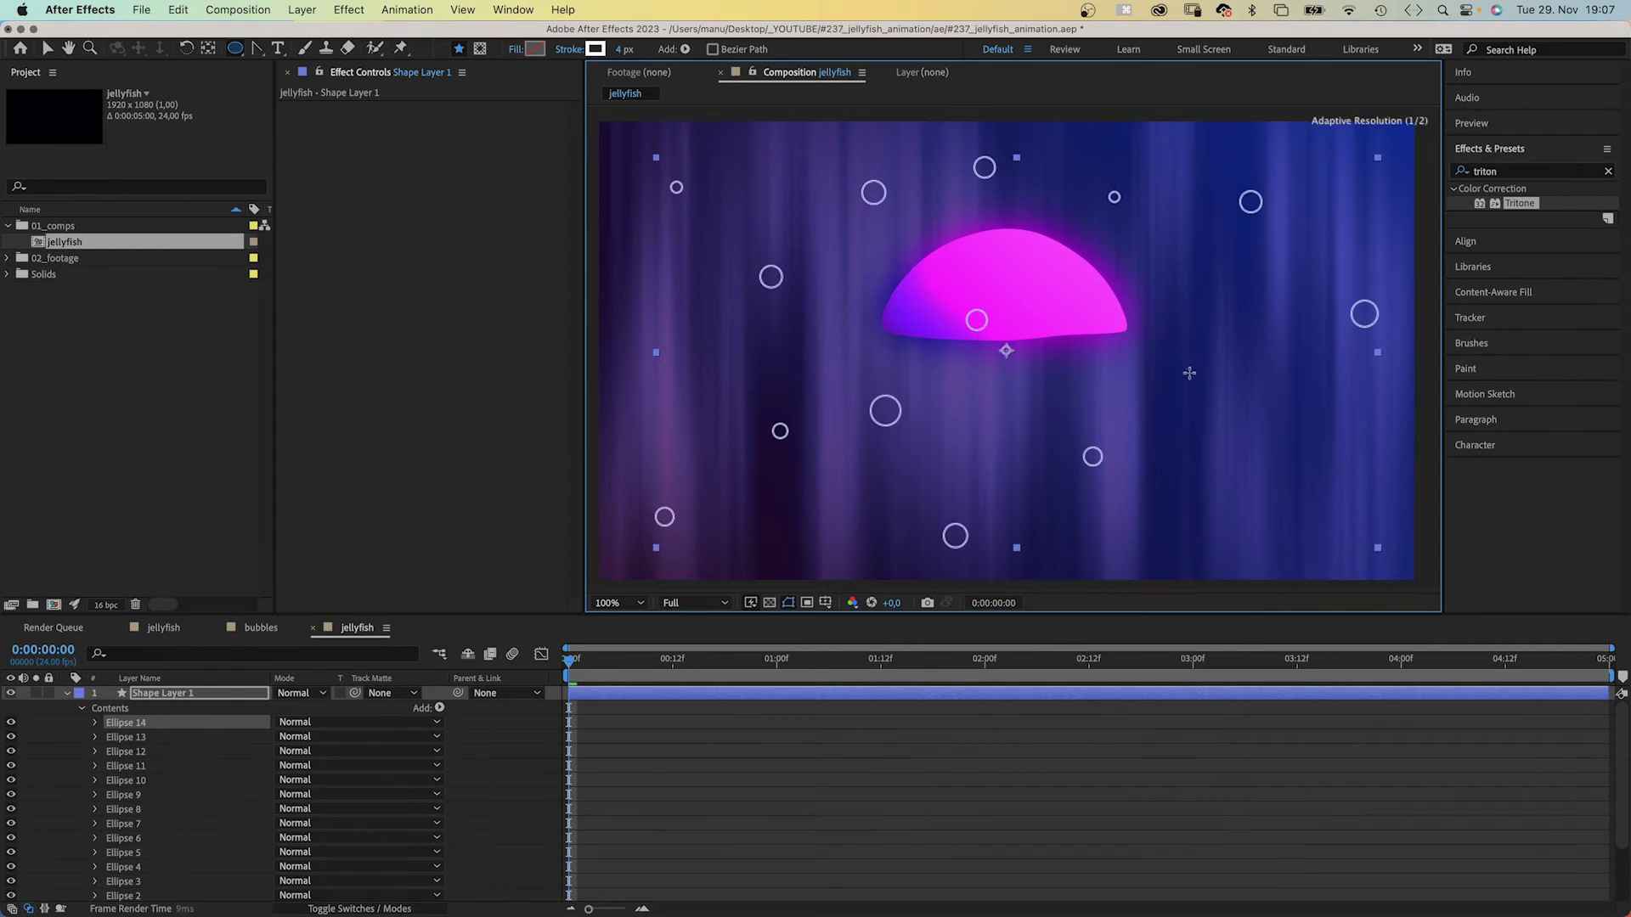
drag(1185, 368, 1201, 385)
drag(1283, 468, 1322, 506)
drag(807, 493, 825, 511)
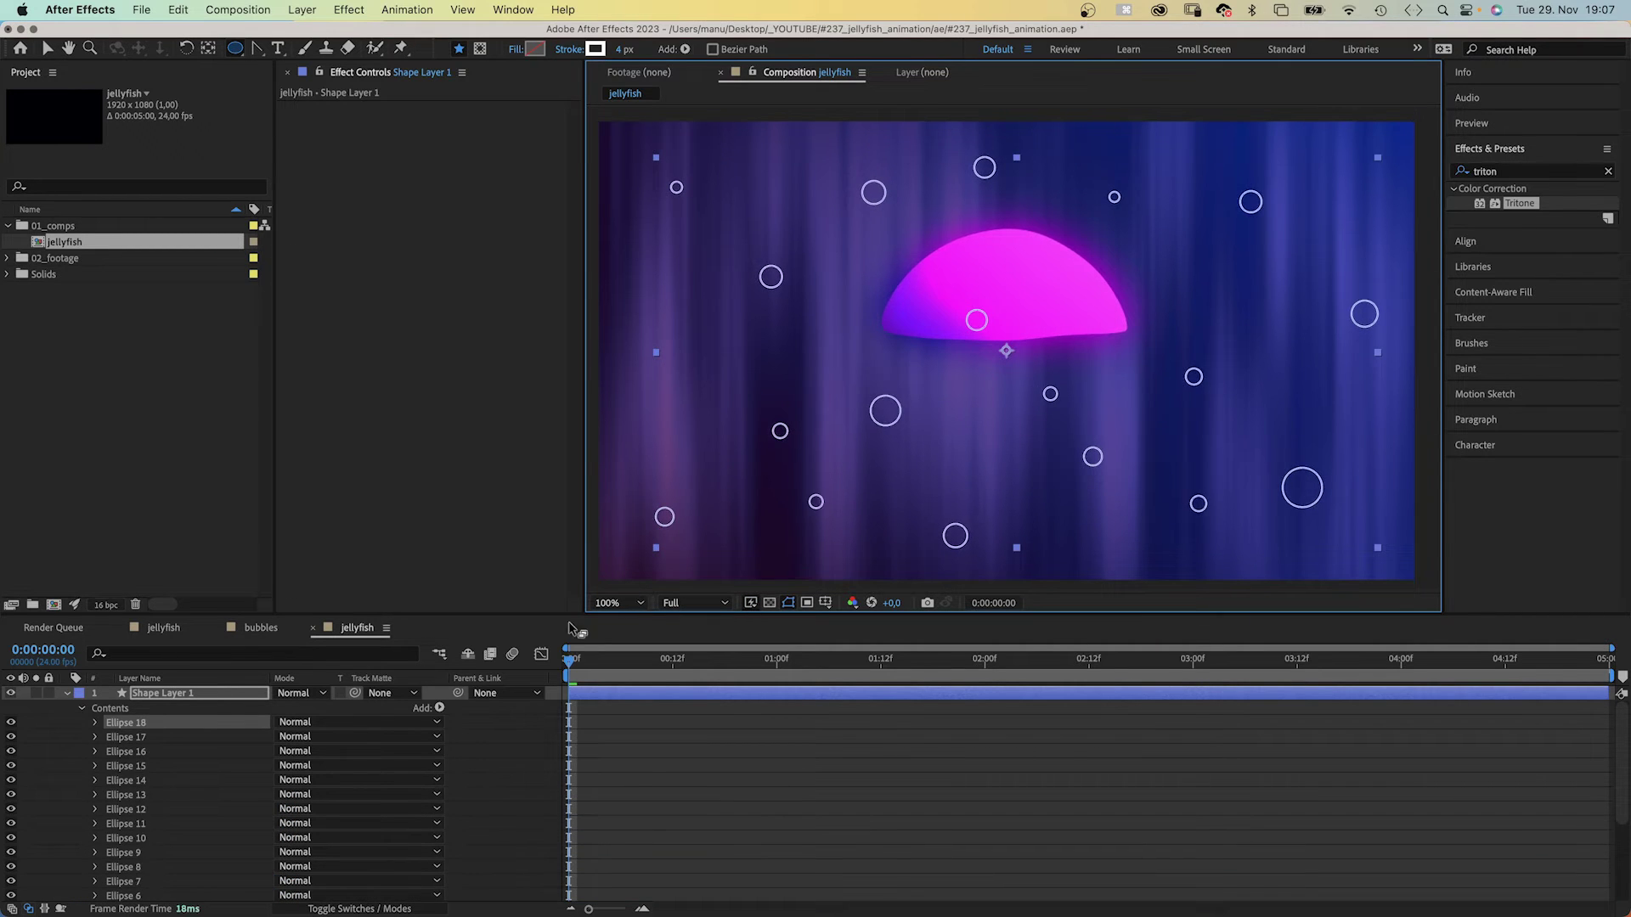
click(62, 693)
text(bubble)
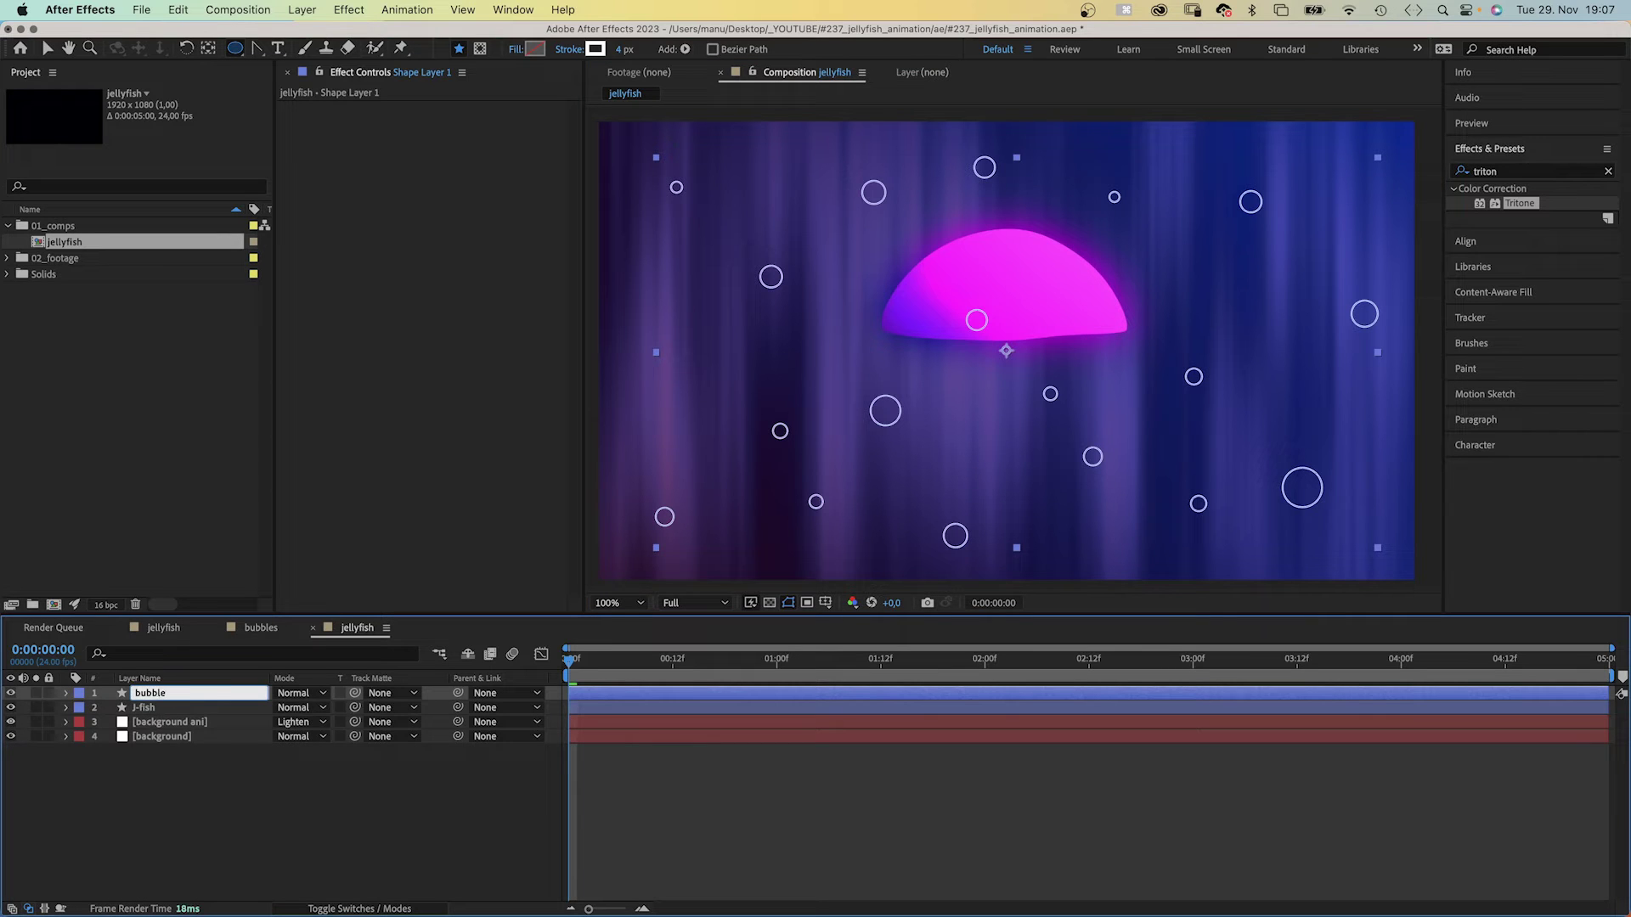
text(s)
Name the shape layer 'bubbles' and give it a Pink label.
key(Return)
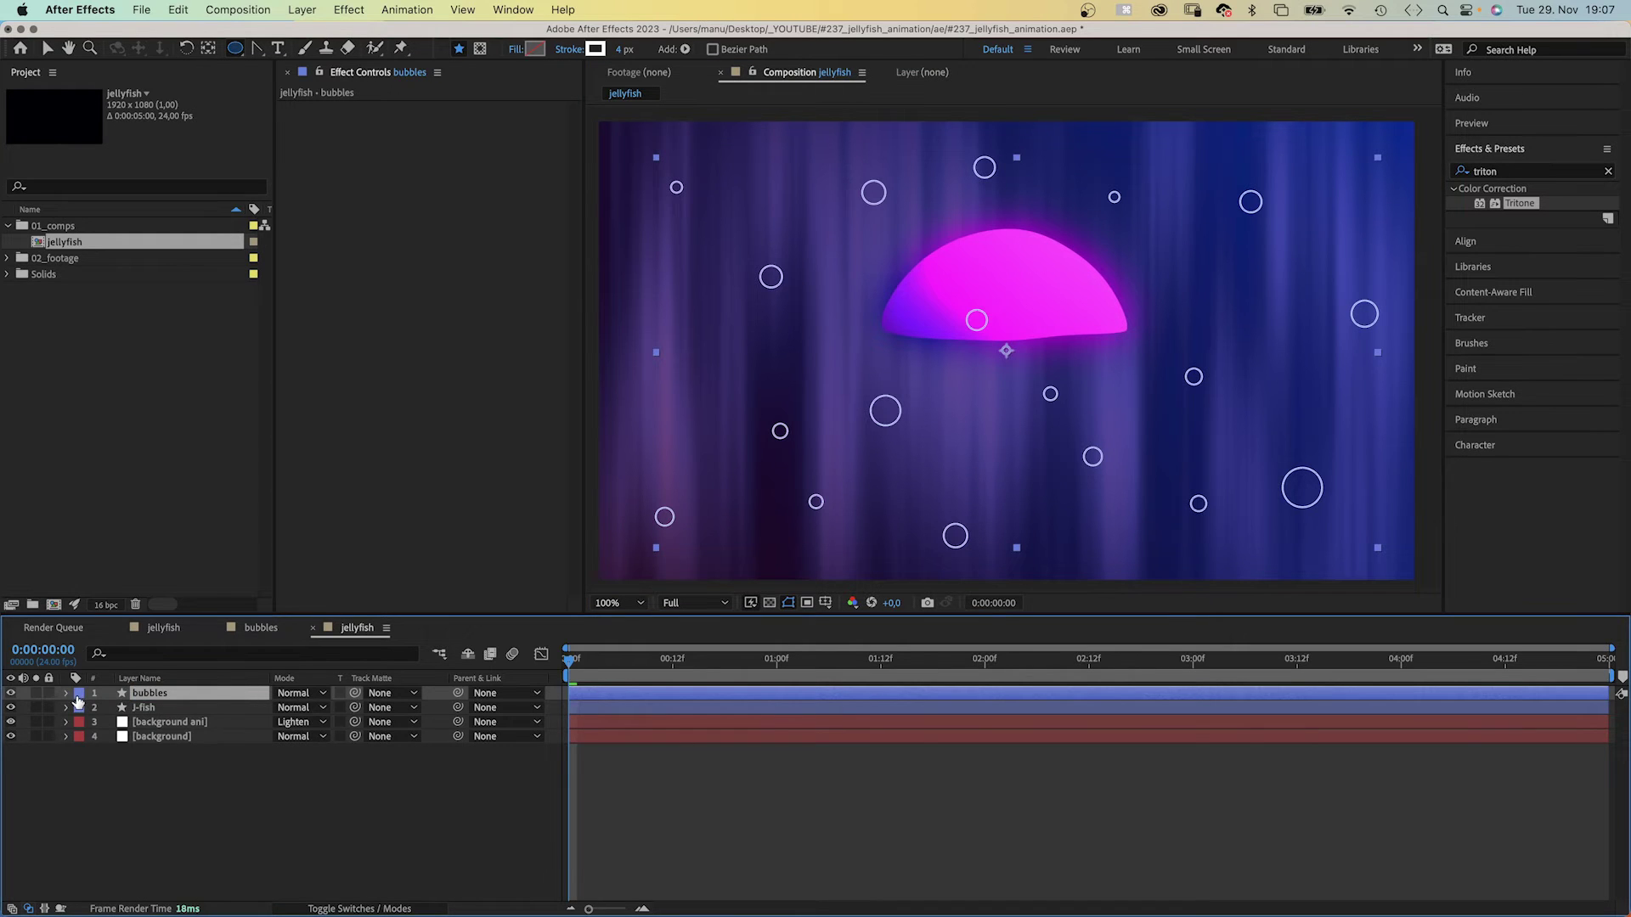
click(77, 703)
click(107, 659)
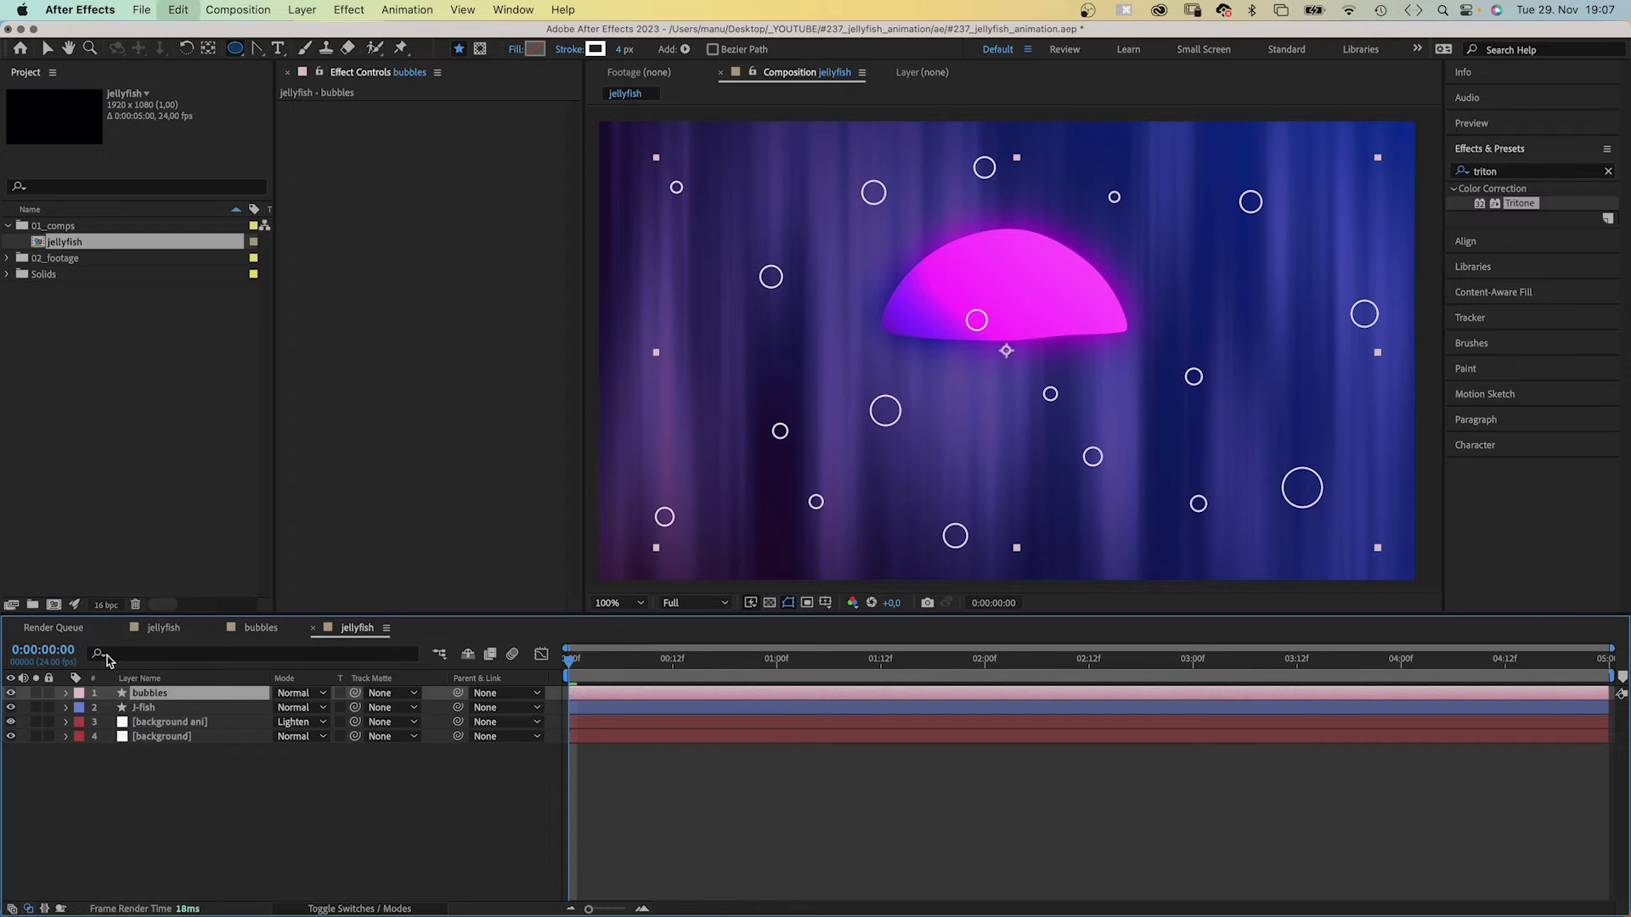
Duplicate it as 'bubbles 2' at Y position −540, with the viewer zoomed to 50%.
key(p)
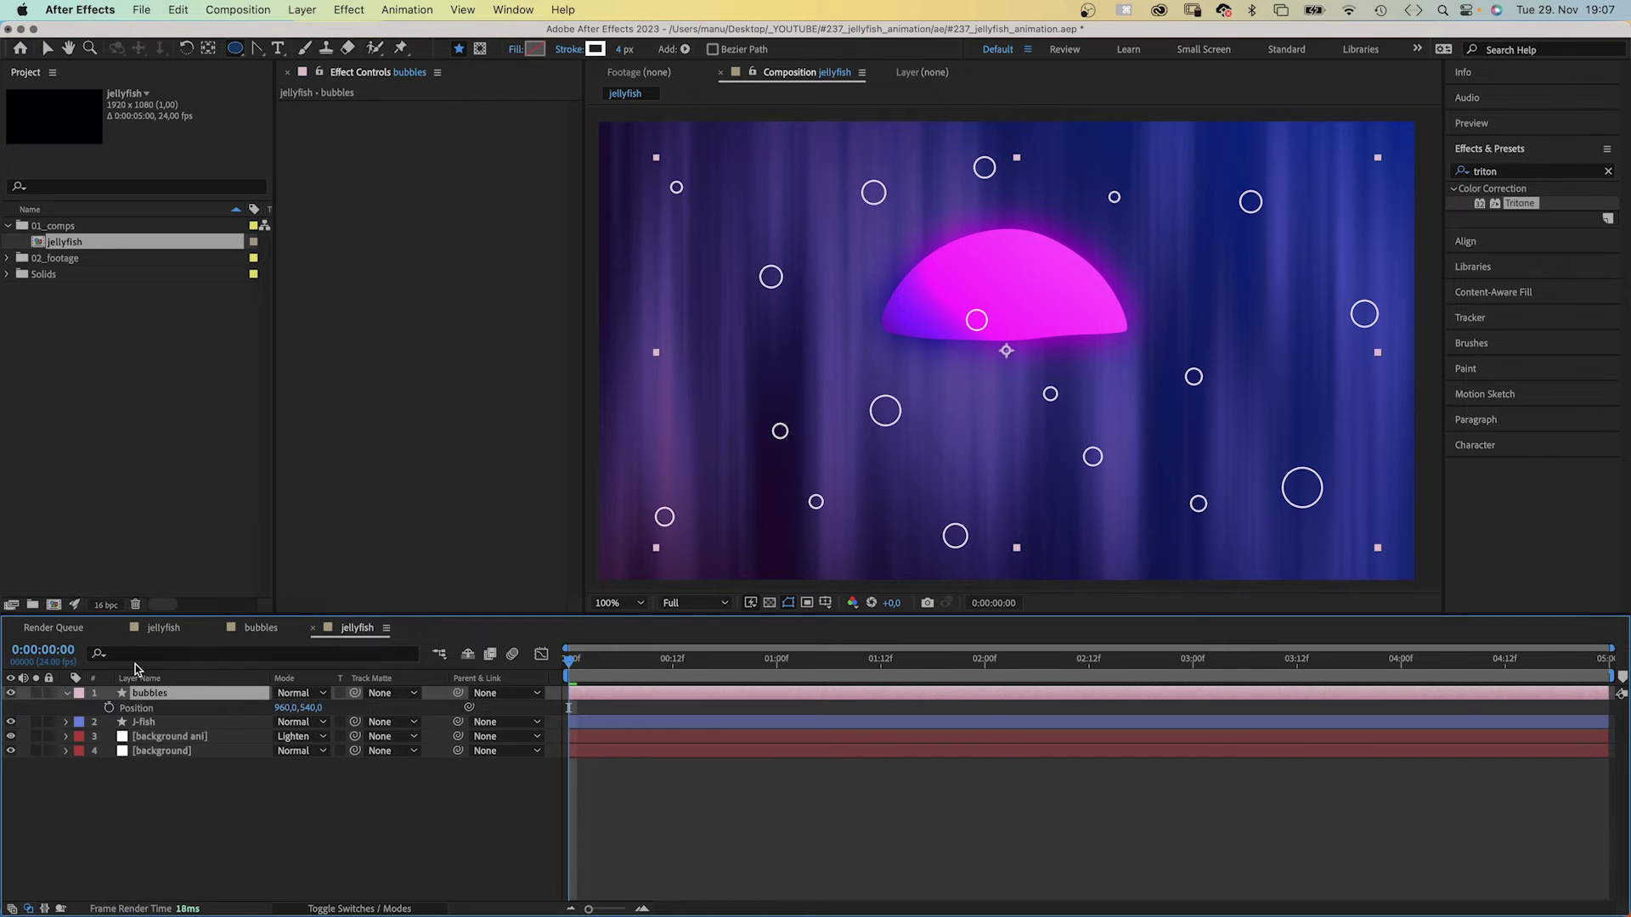
key(ctrl+d)
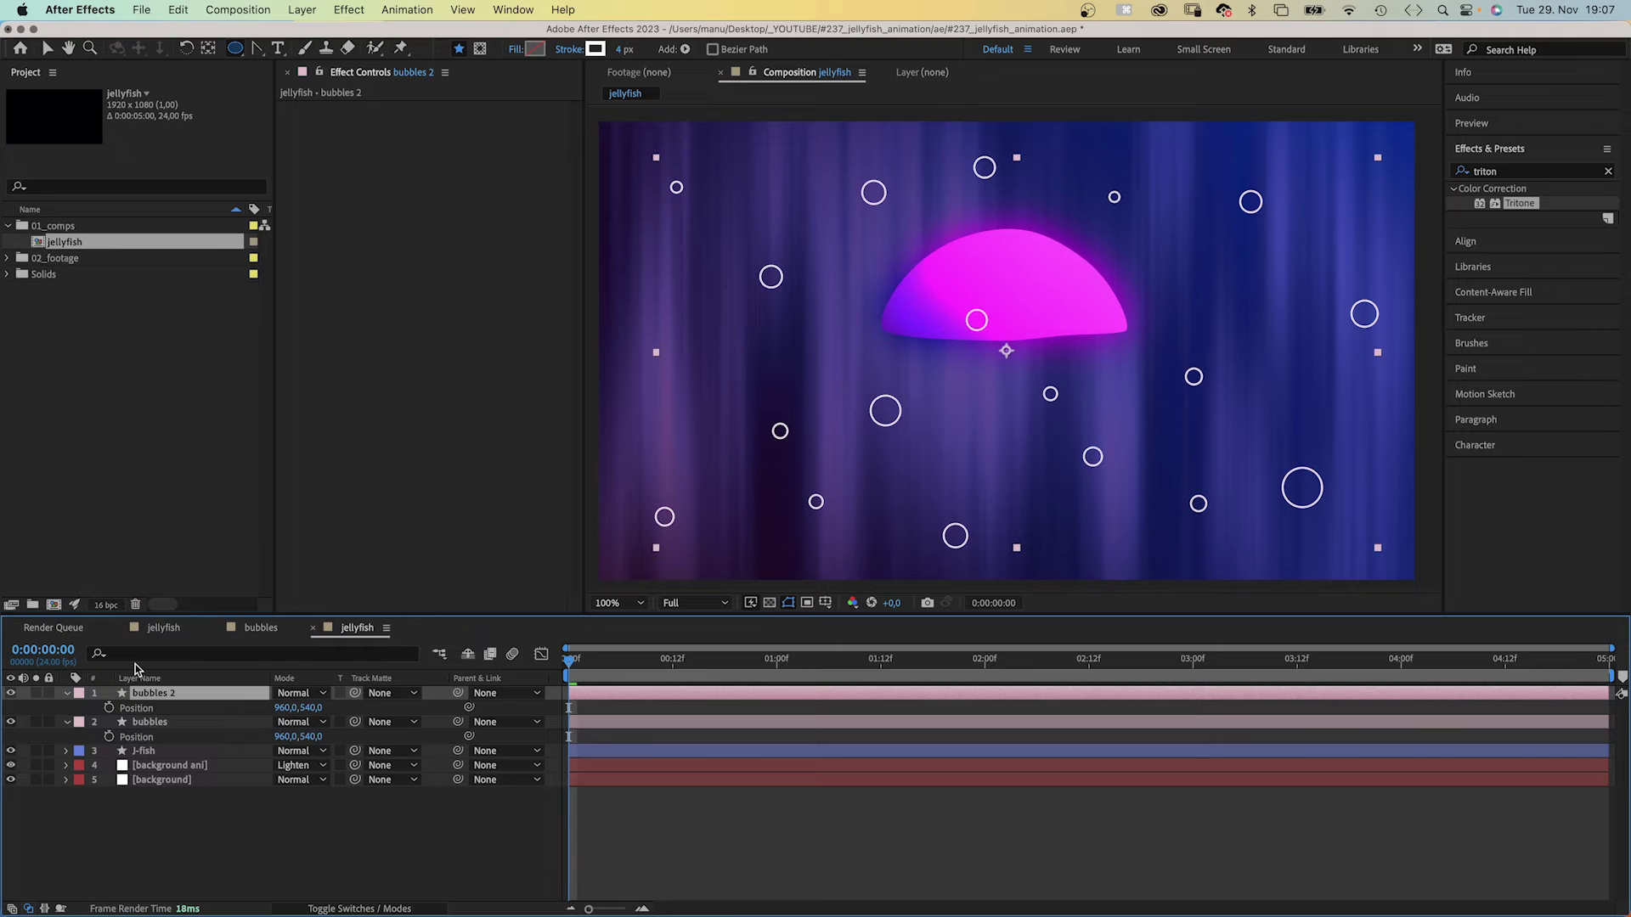
click(307, 708)
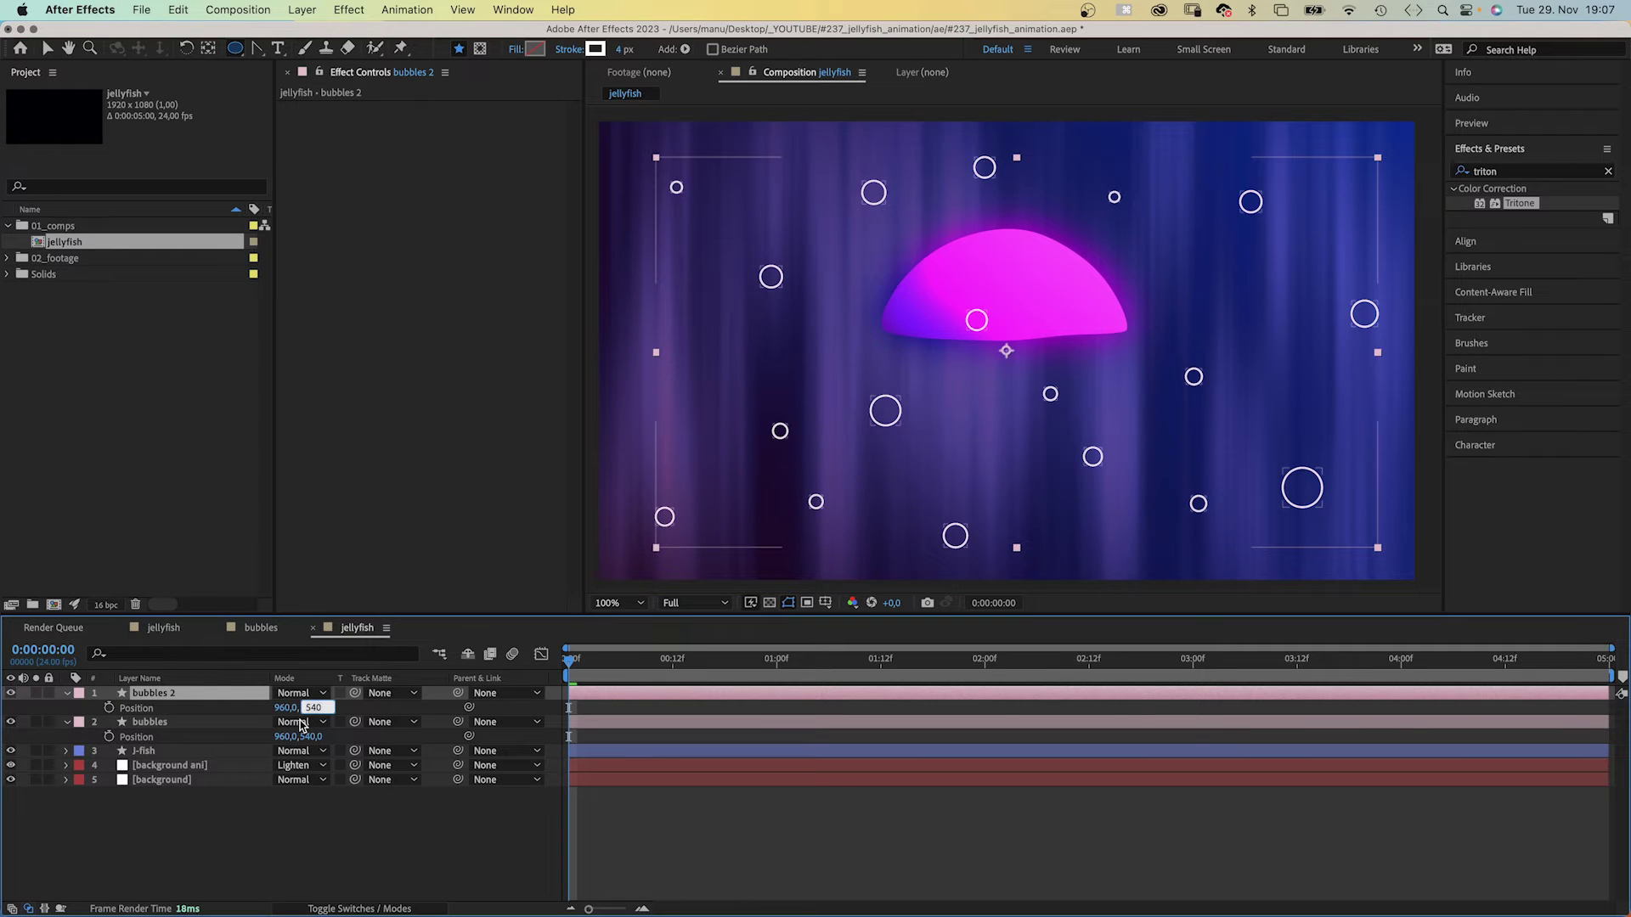
text(-540)
key(Return)
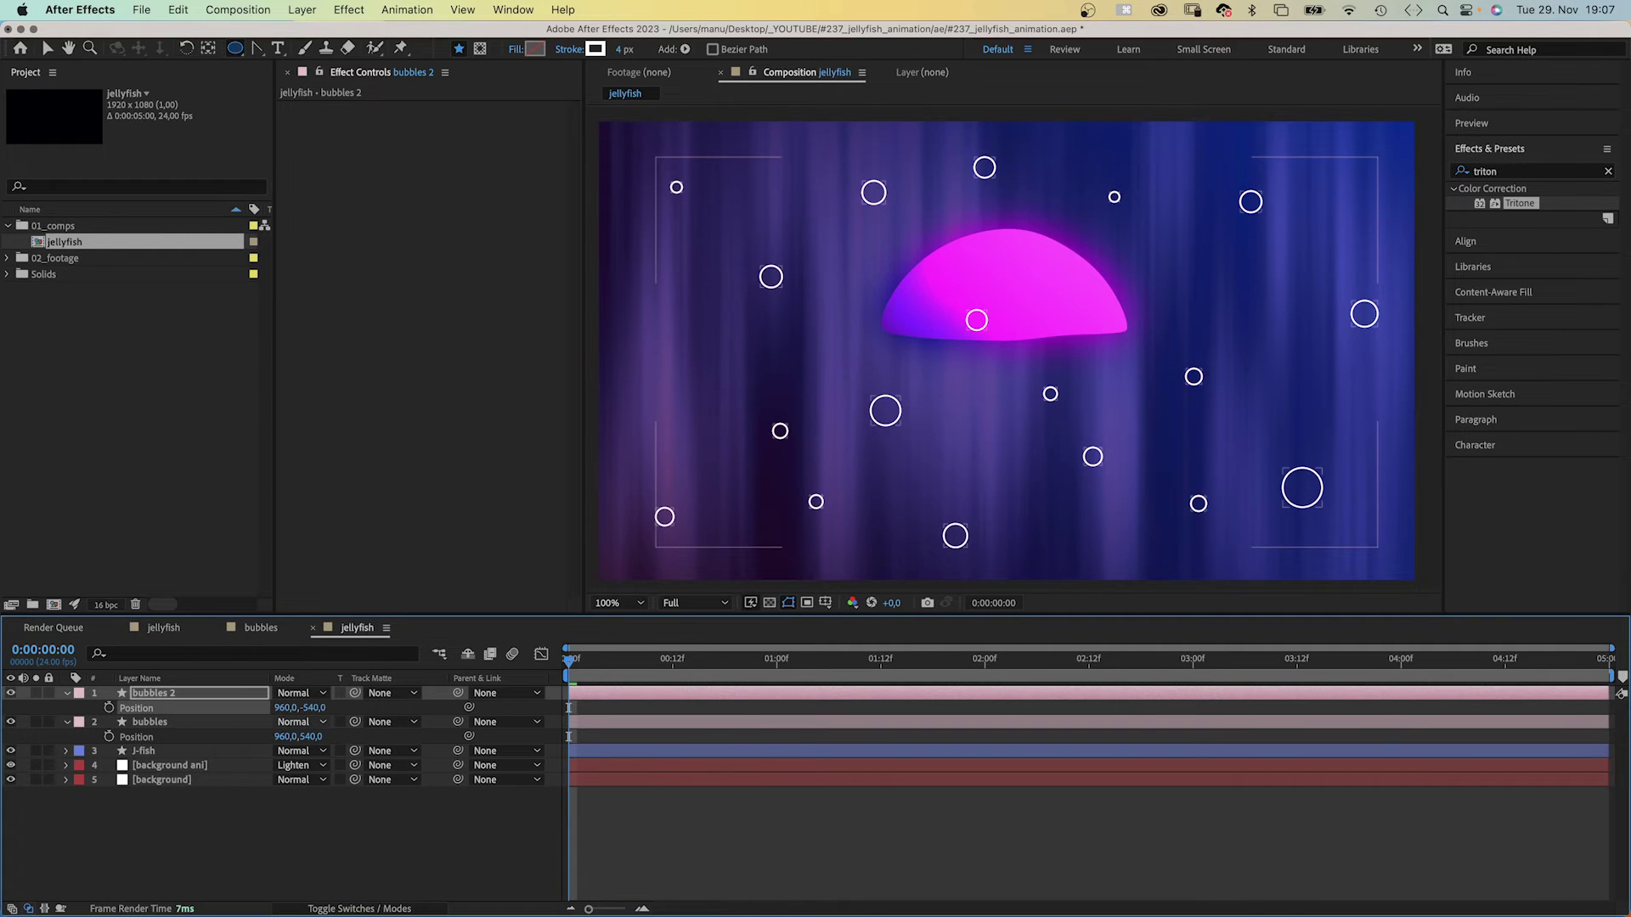
key(comma)
key(v)
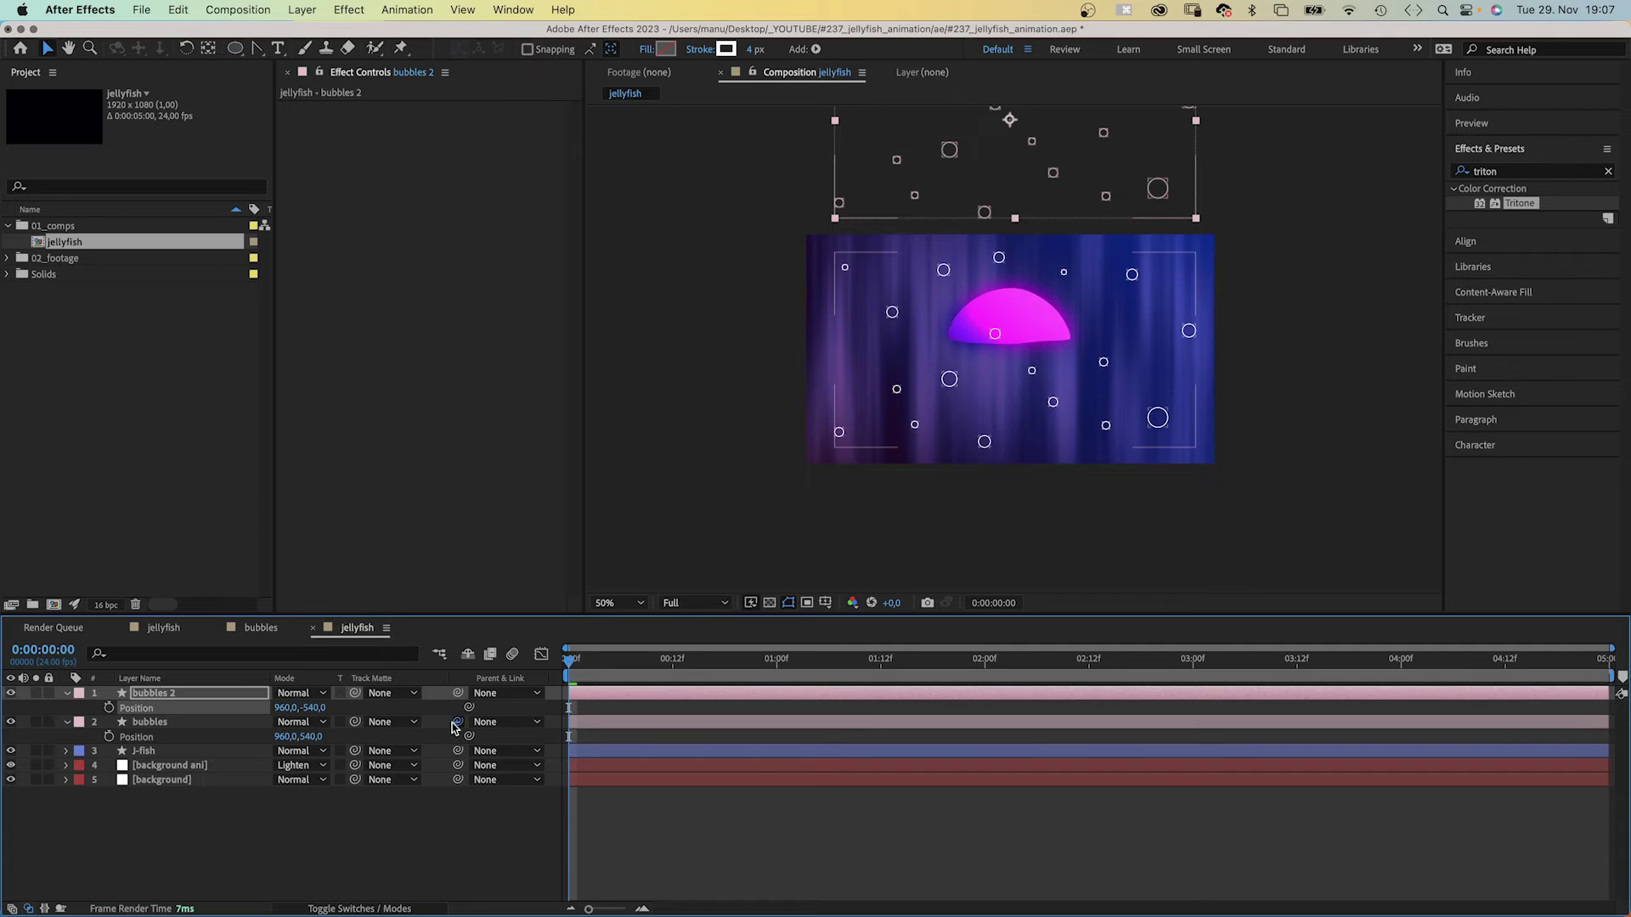
Parent bubbles to bubbles 2 and keyframe bubbles 2 at 960,540 at 2:12.
drag(455, 726, 223, 699)
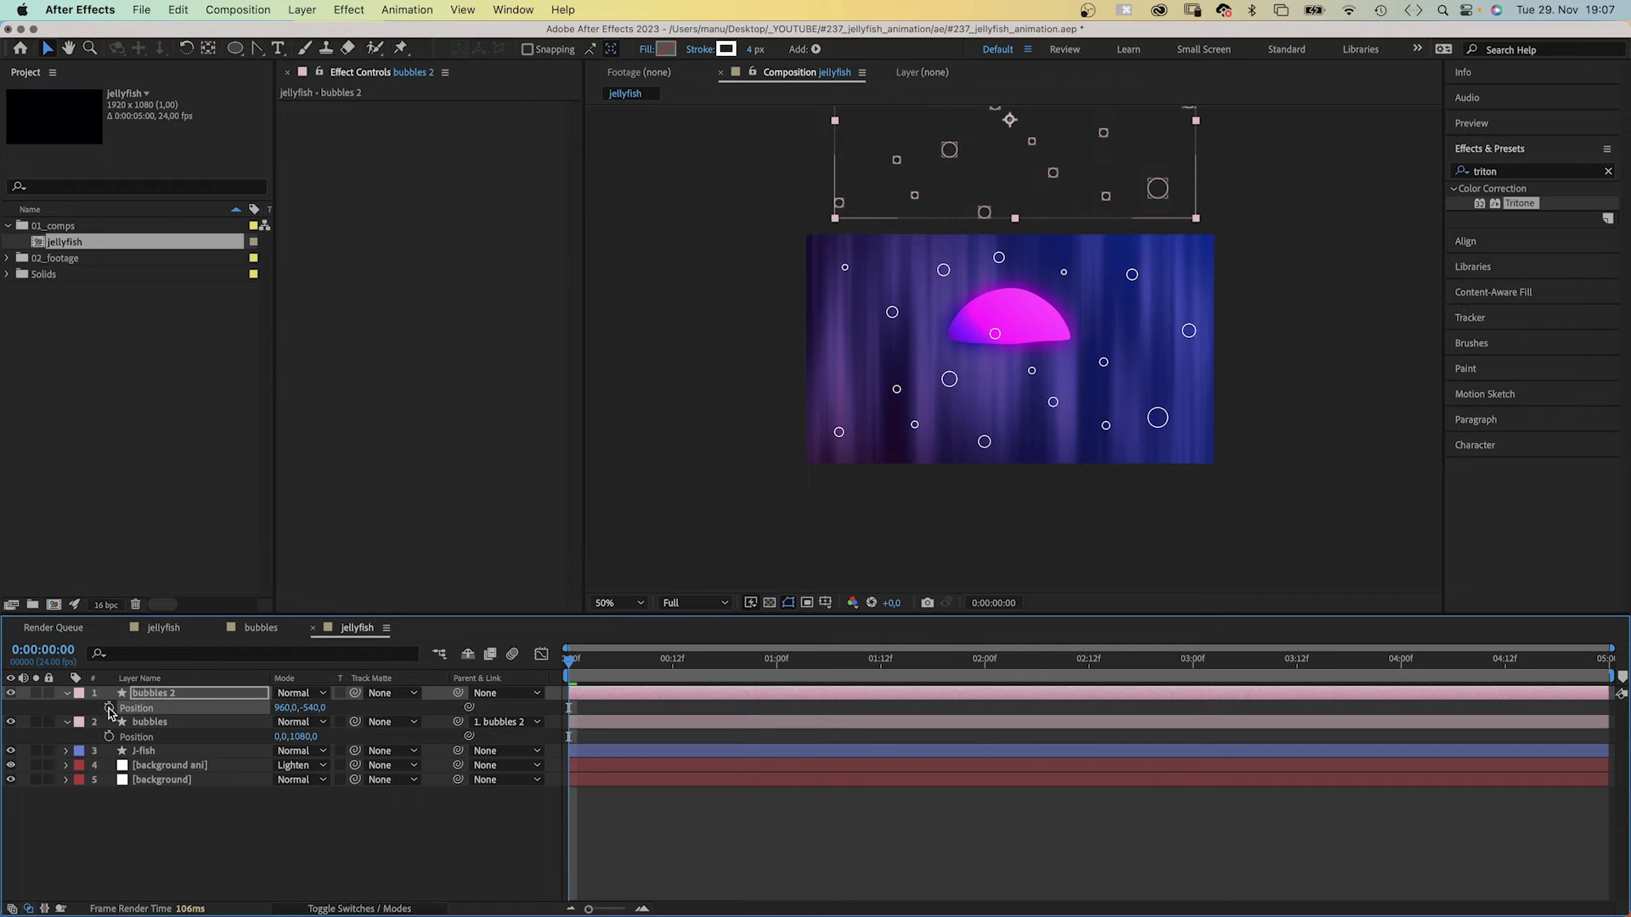
click(1087, 660)
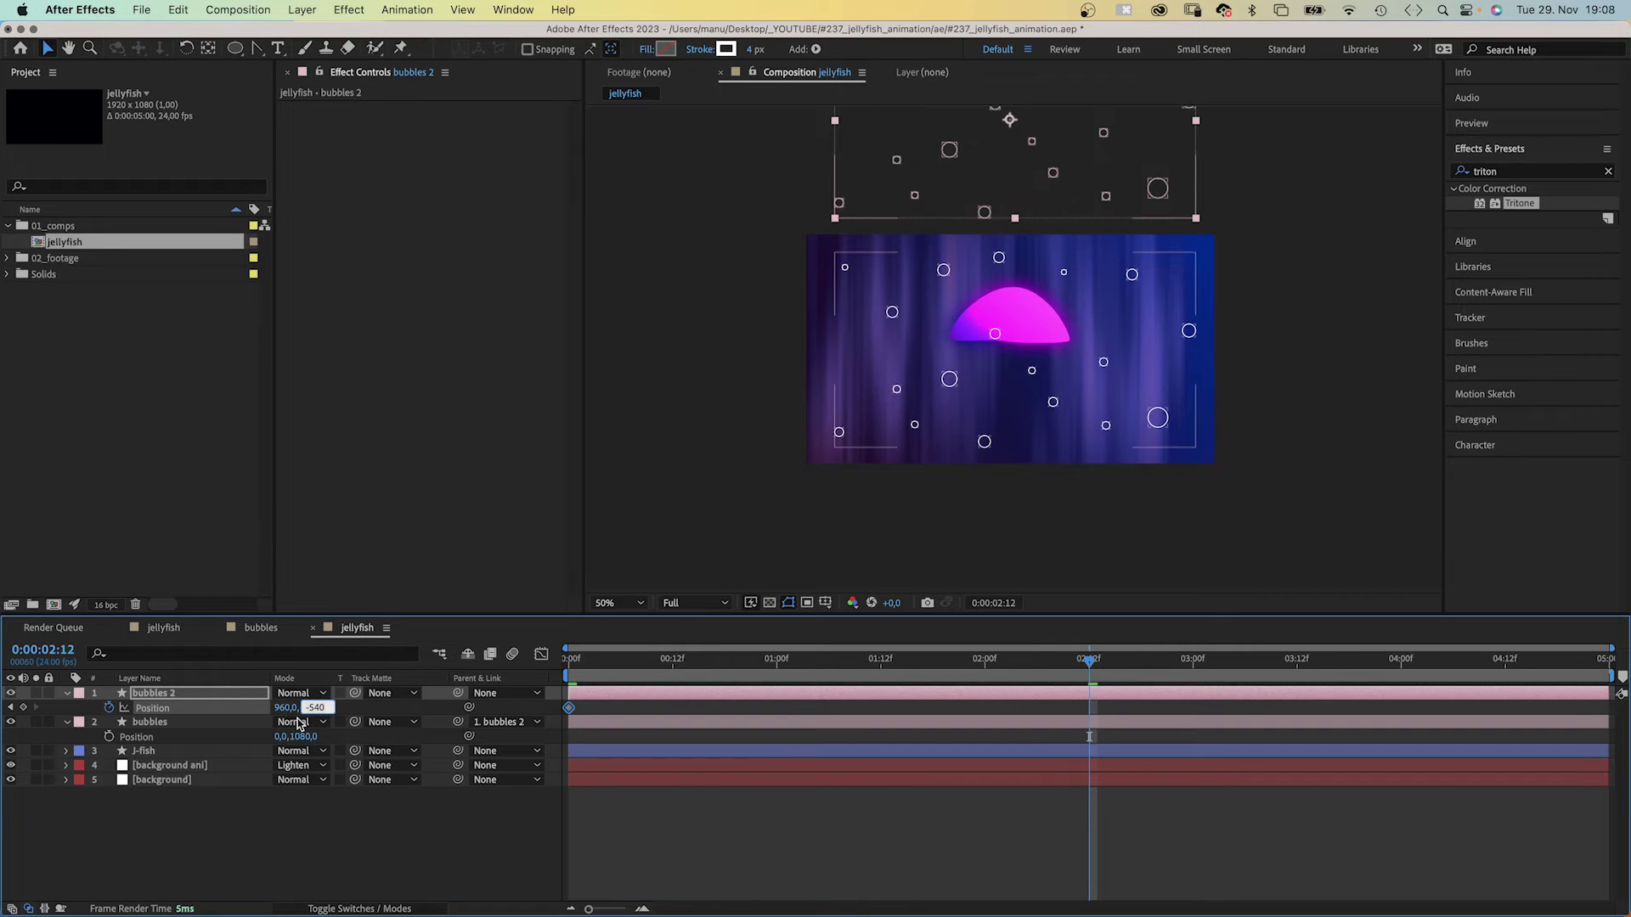
text(540)
key(Return)
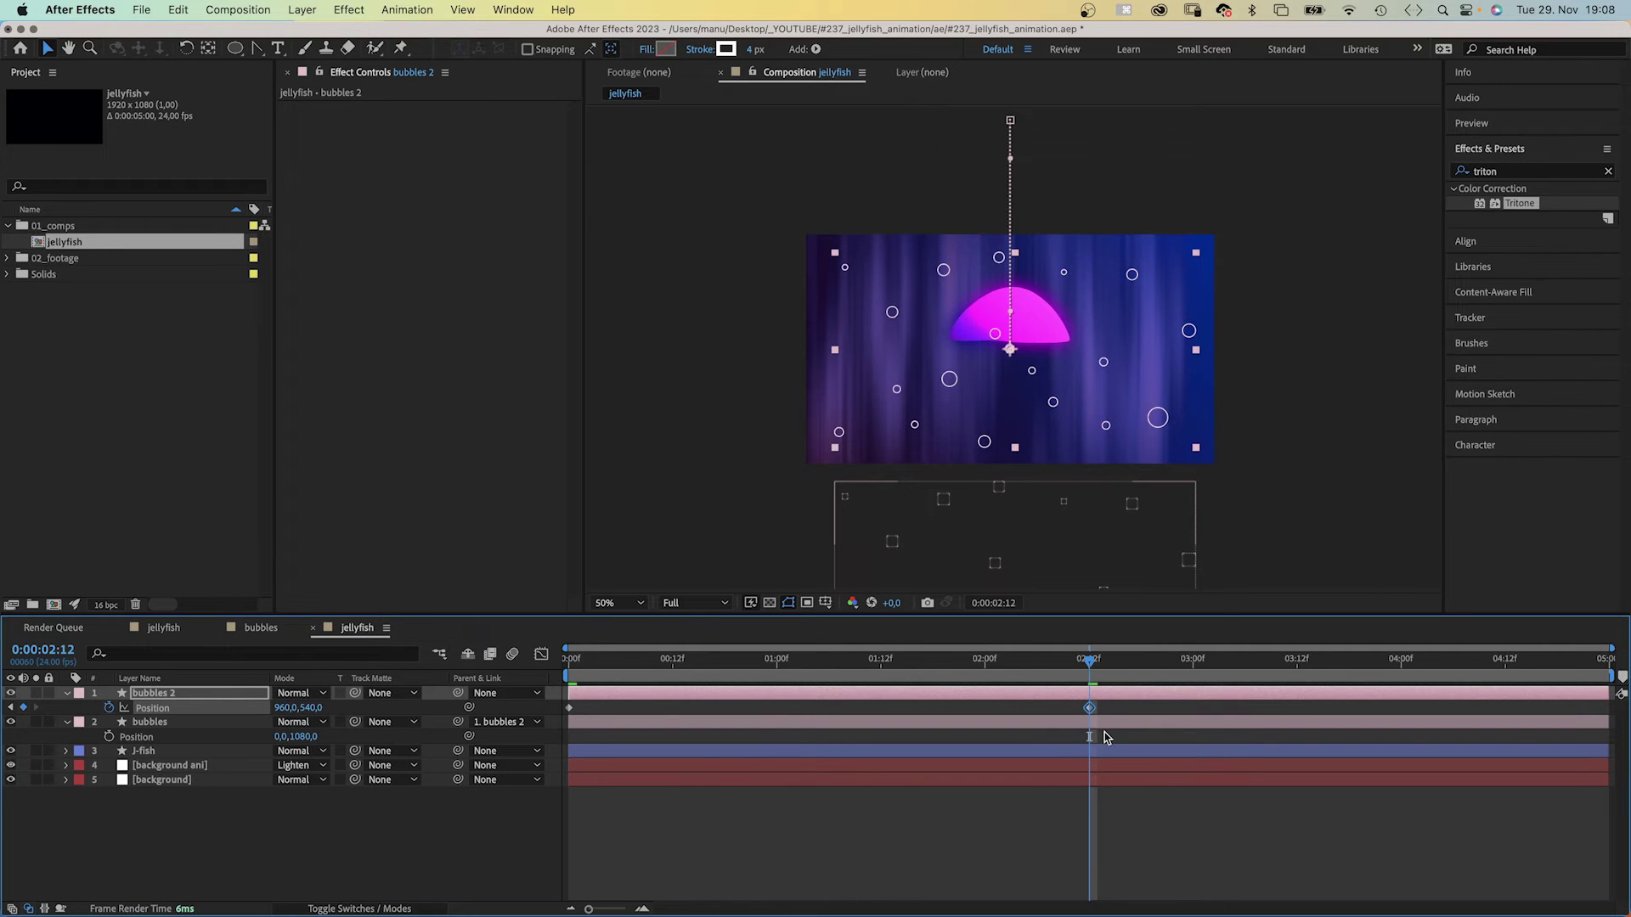
Trim both bubble layers to end at 2:12 and select bubbles 2's Position keyframes.
shift+click(1205, 719)
drag(1616, 695, 1090, 695)
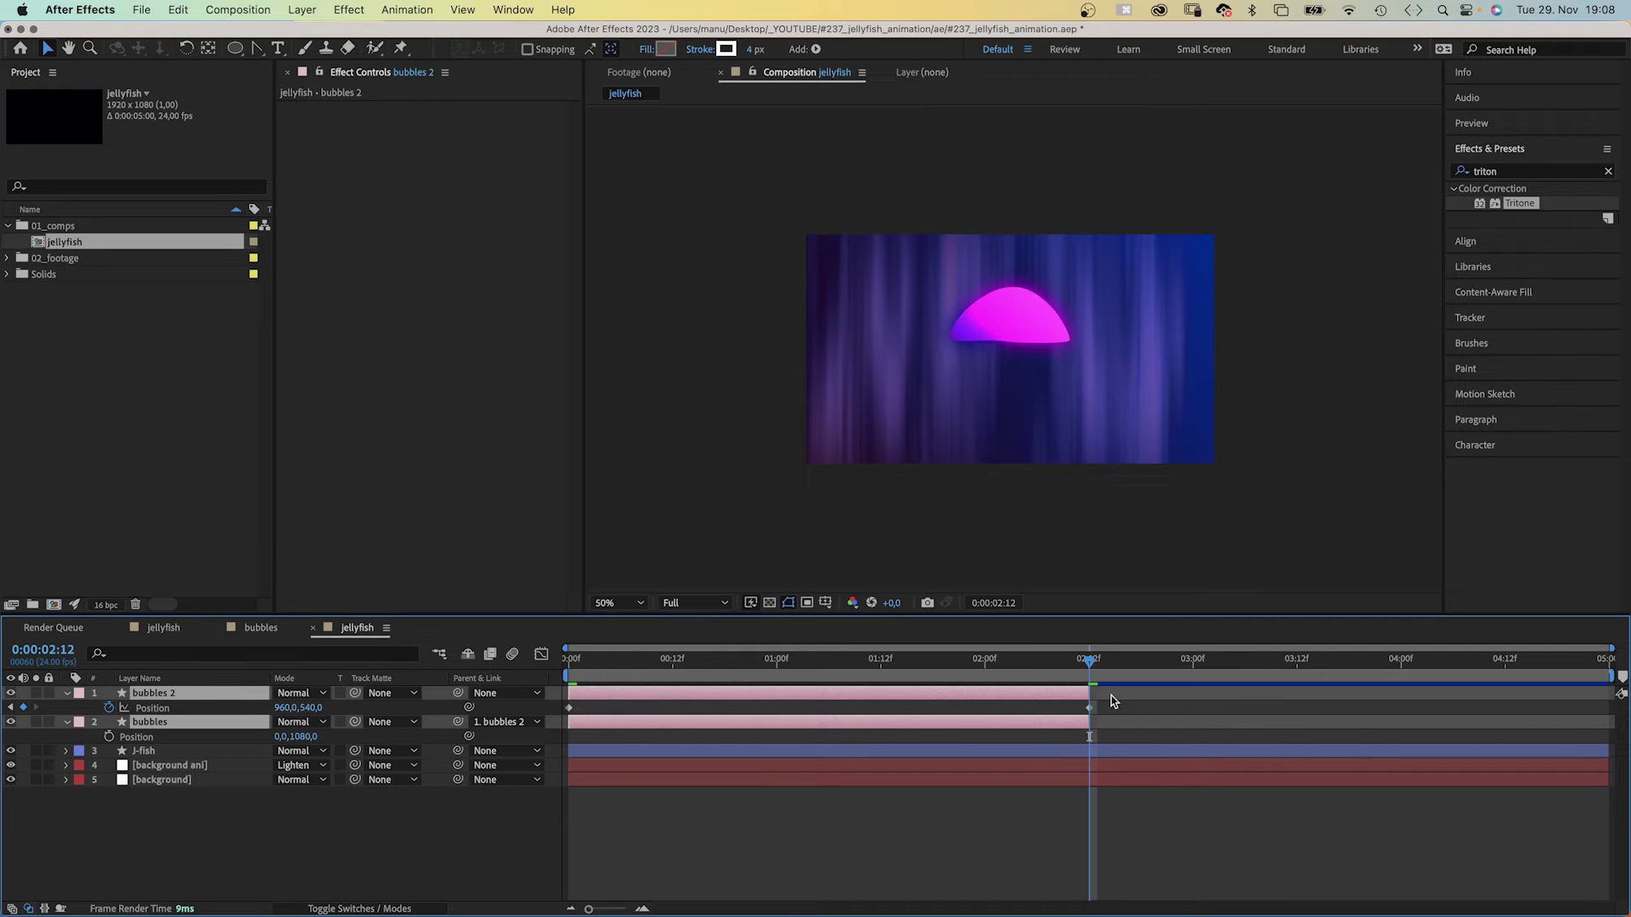
drag(1113, 705, 544, 721)
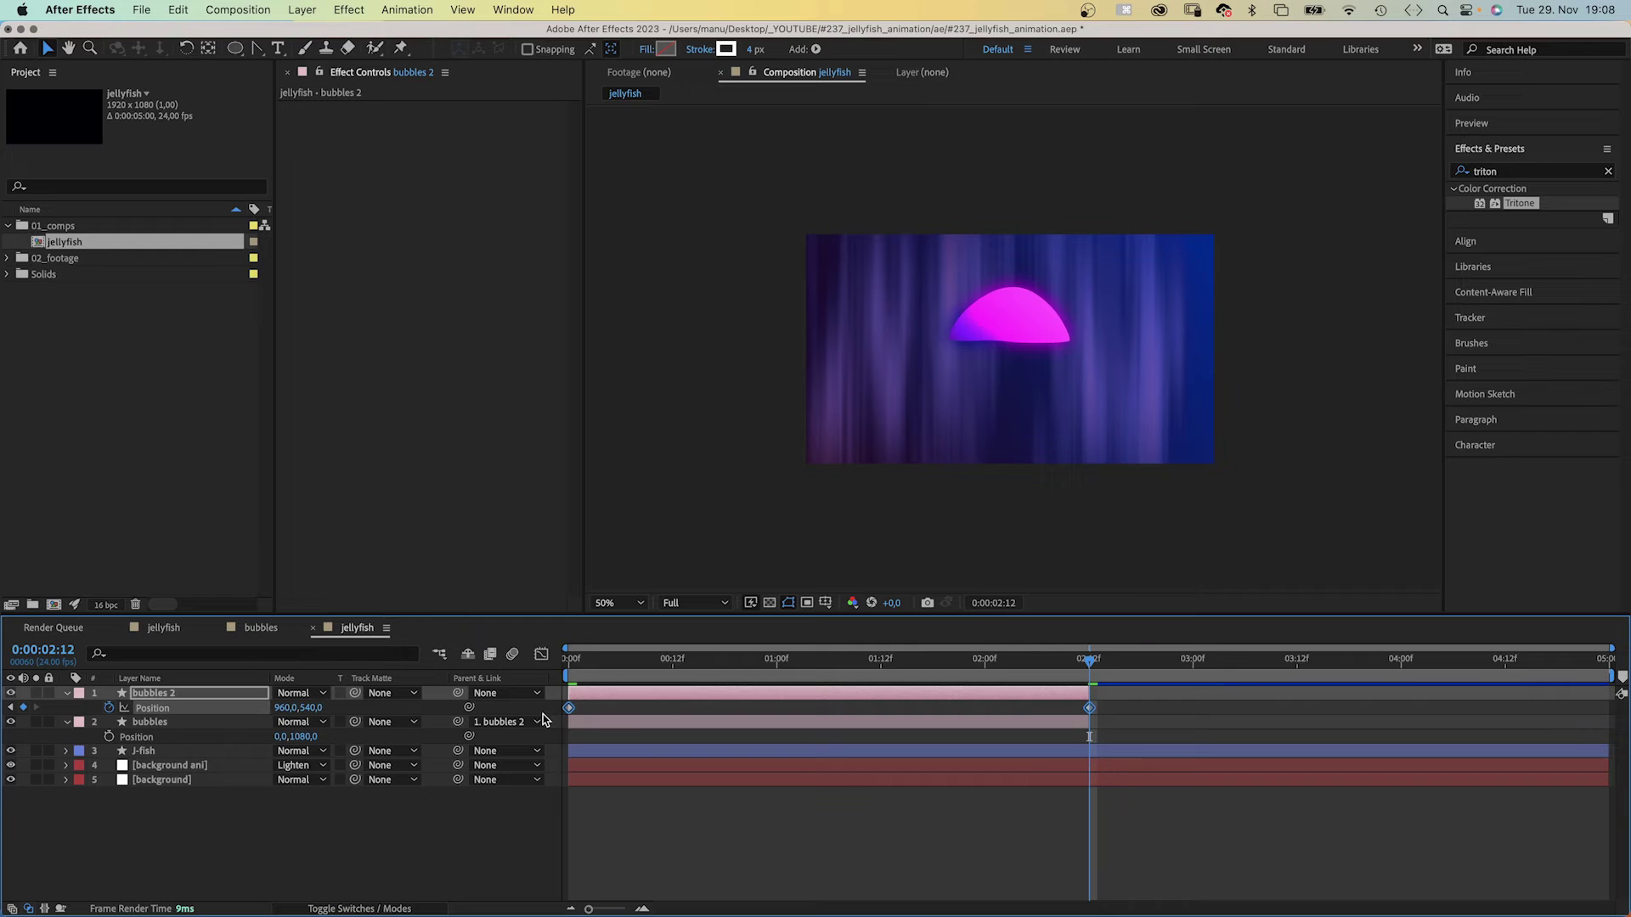
In the Graph Editor, ease the first keyframe to zero speed with longer influence.
click(540, 655)
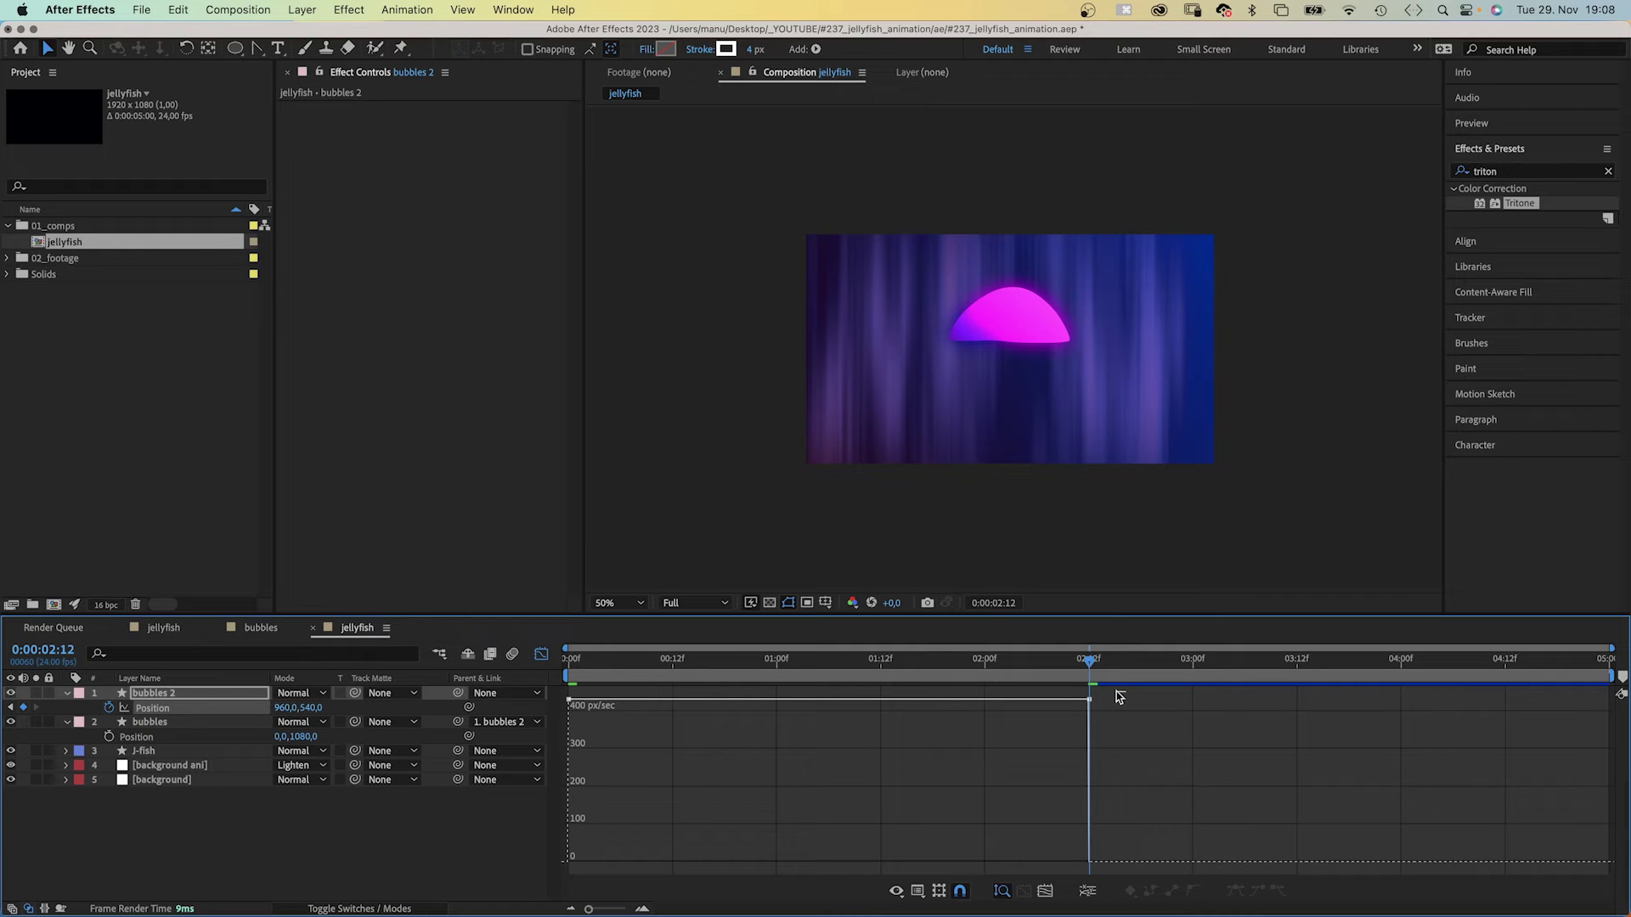
mouse_move(1117, 696)
mouse_down()
mouse_move(1046, 714)
mouse_move(858, 859)
mouse_up()
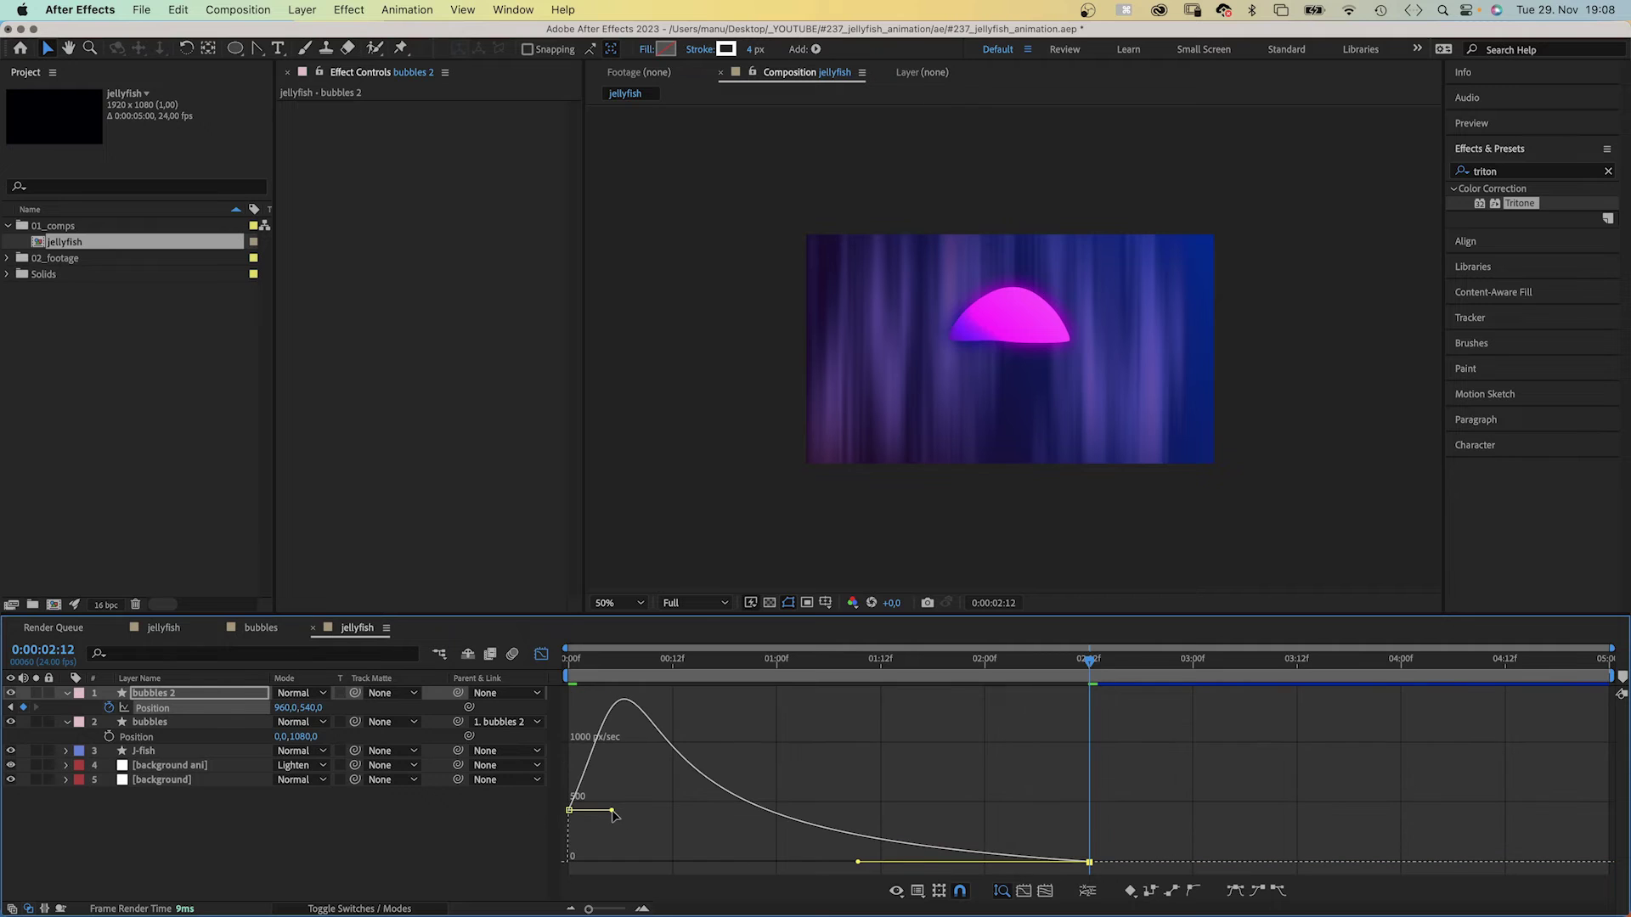
drag(614, 813, 613, 863)
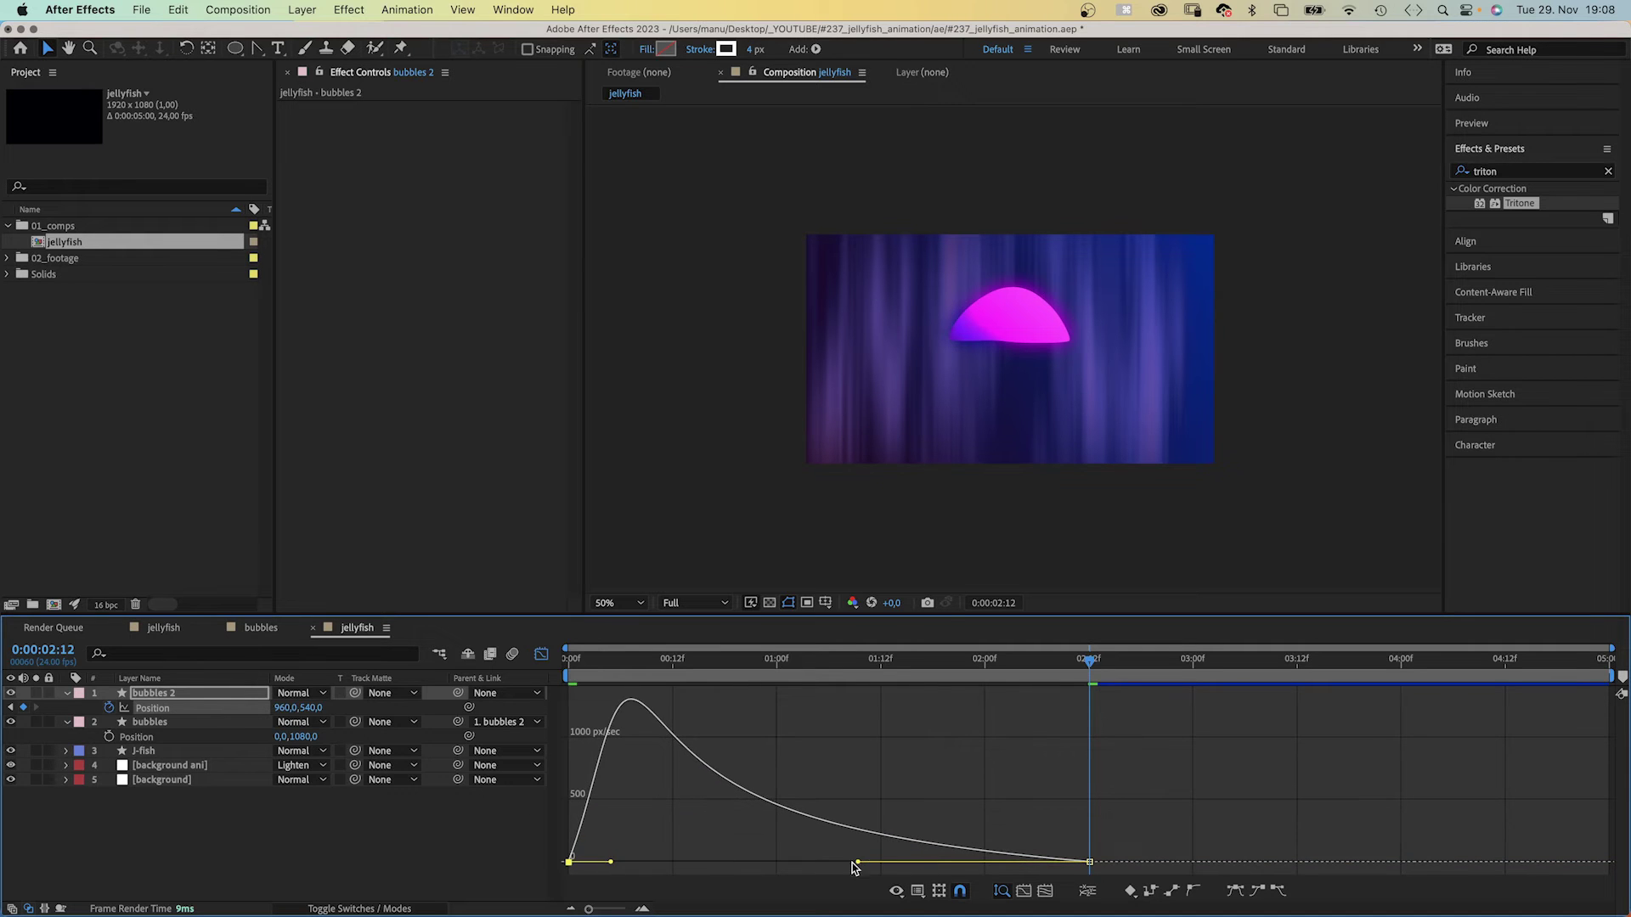
drag(854, 868, 898, 865)
Preview the eased bubble slide from the first frame.
click(614, 665)
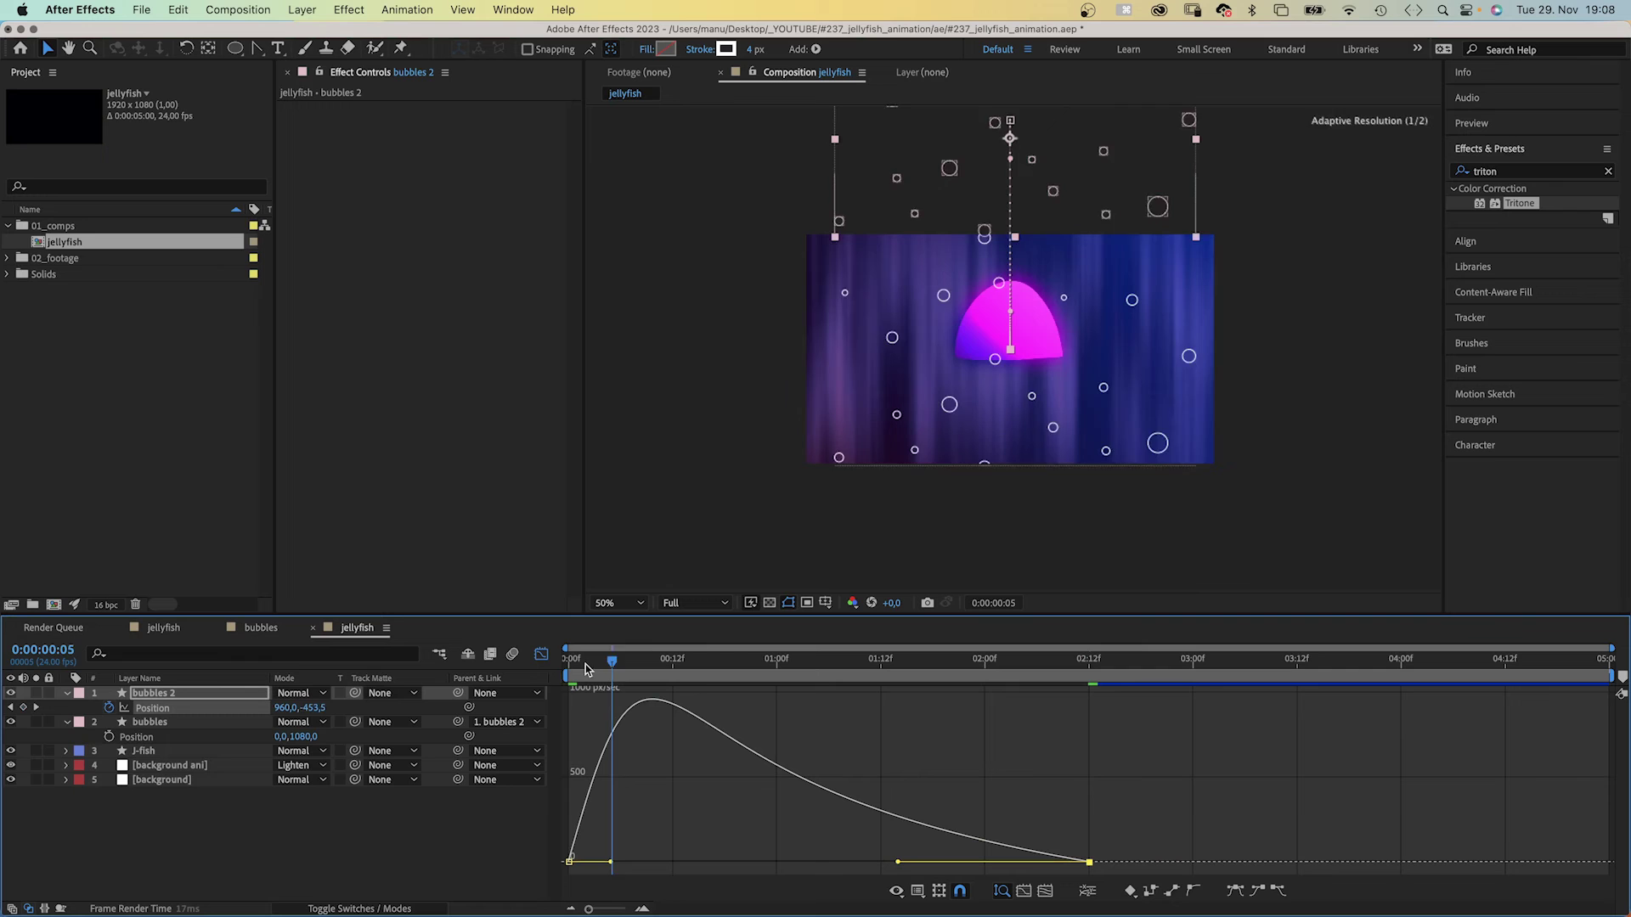
key(Home)
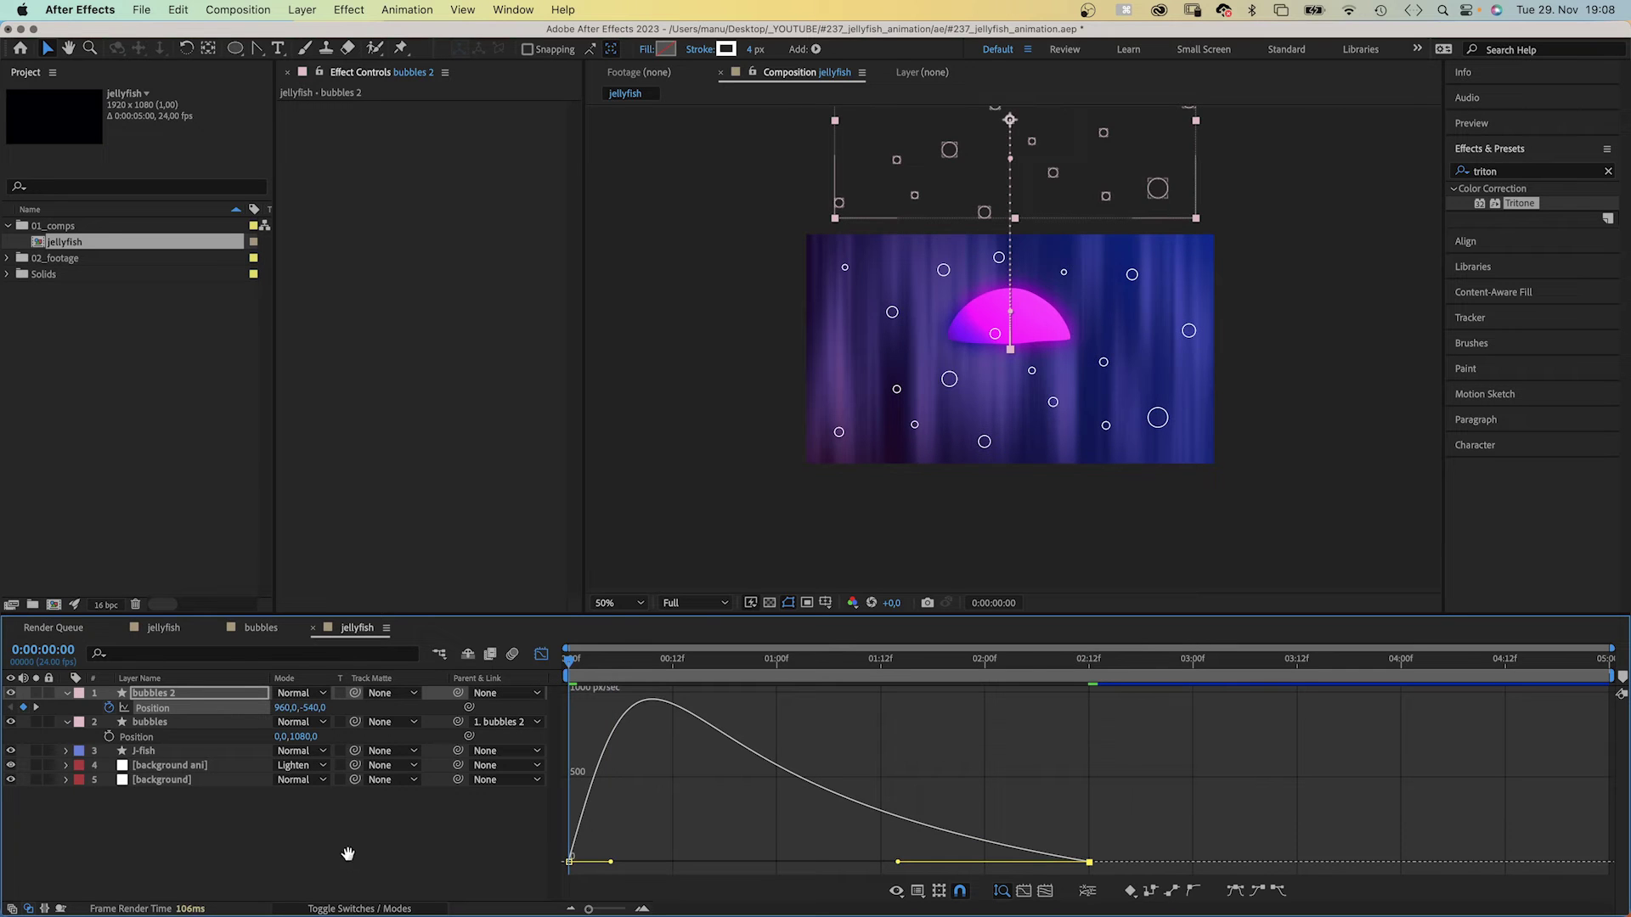
key(space)
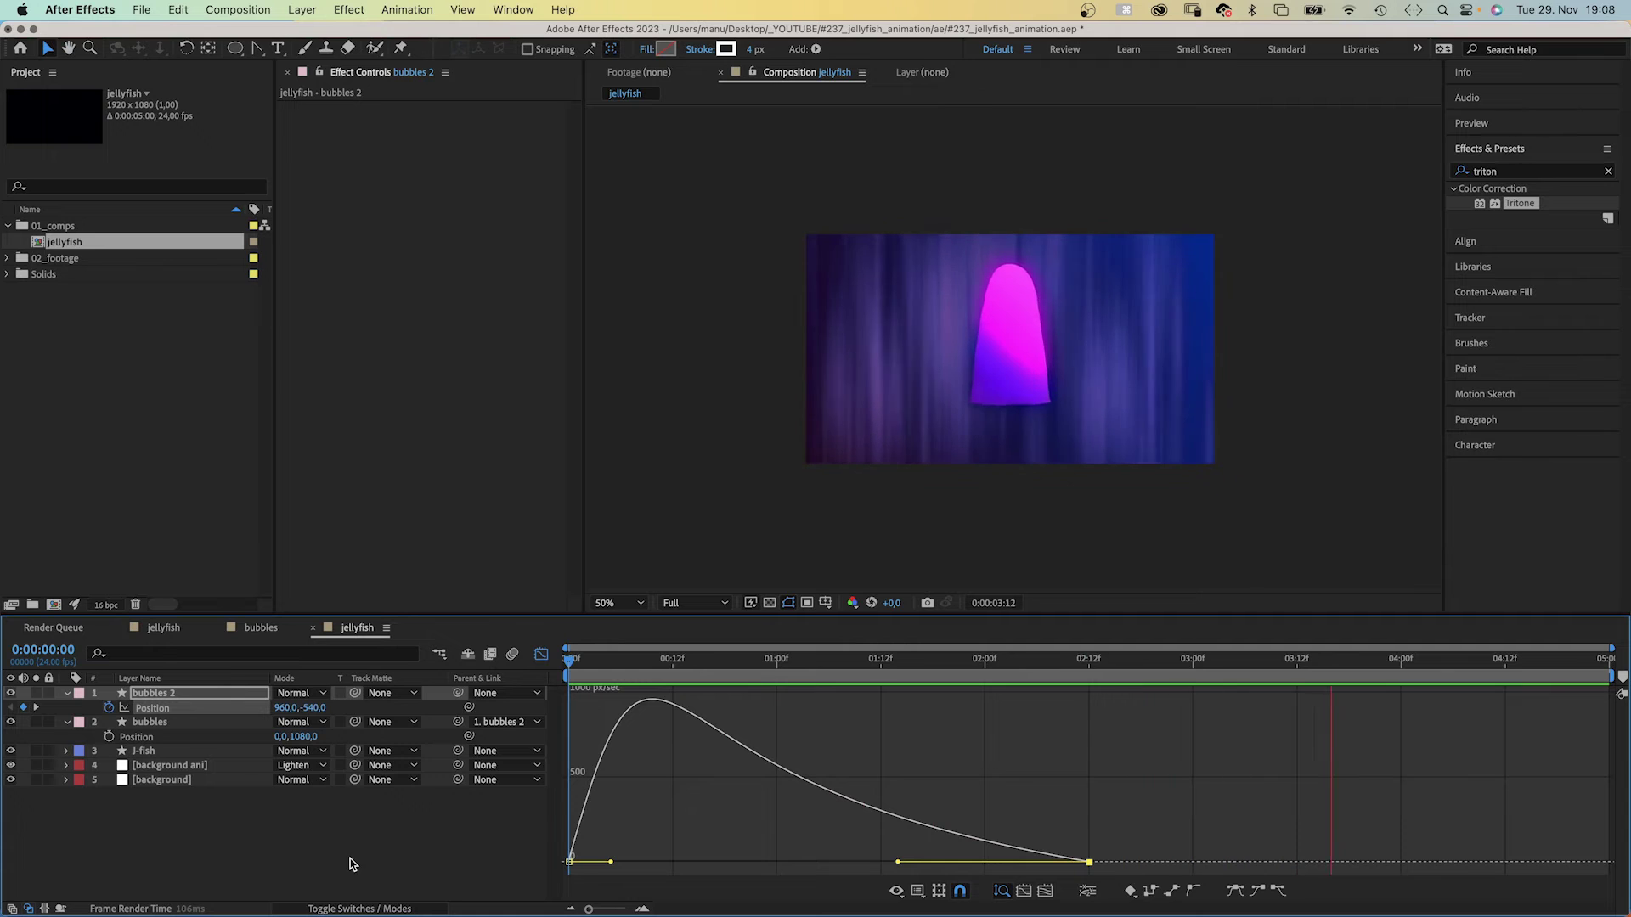
key(space)
key(space)
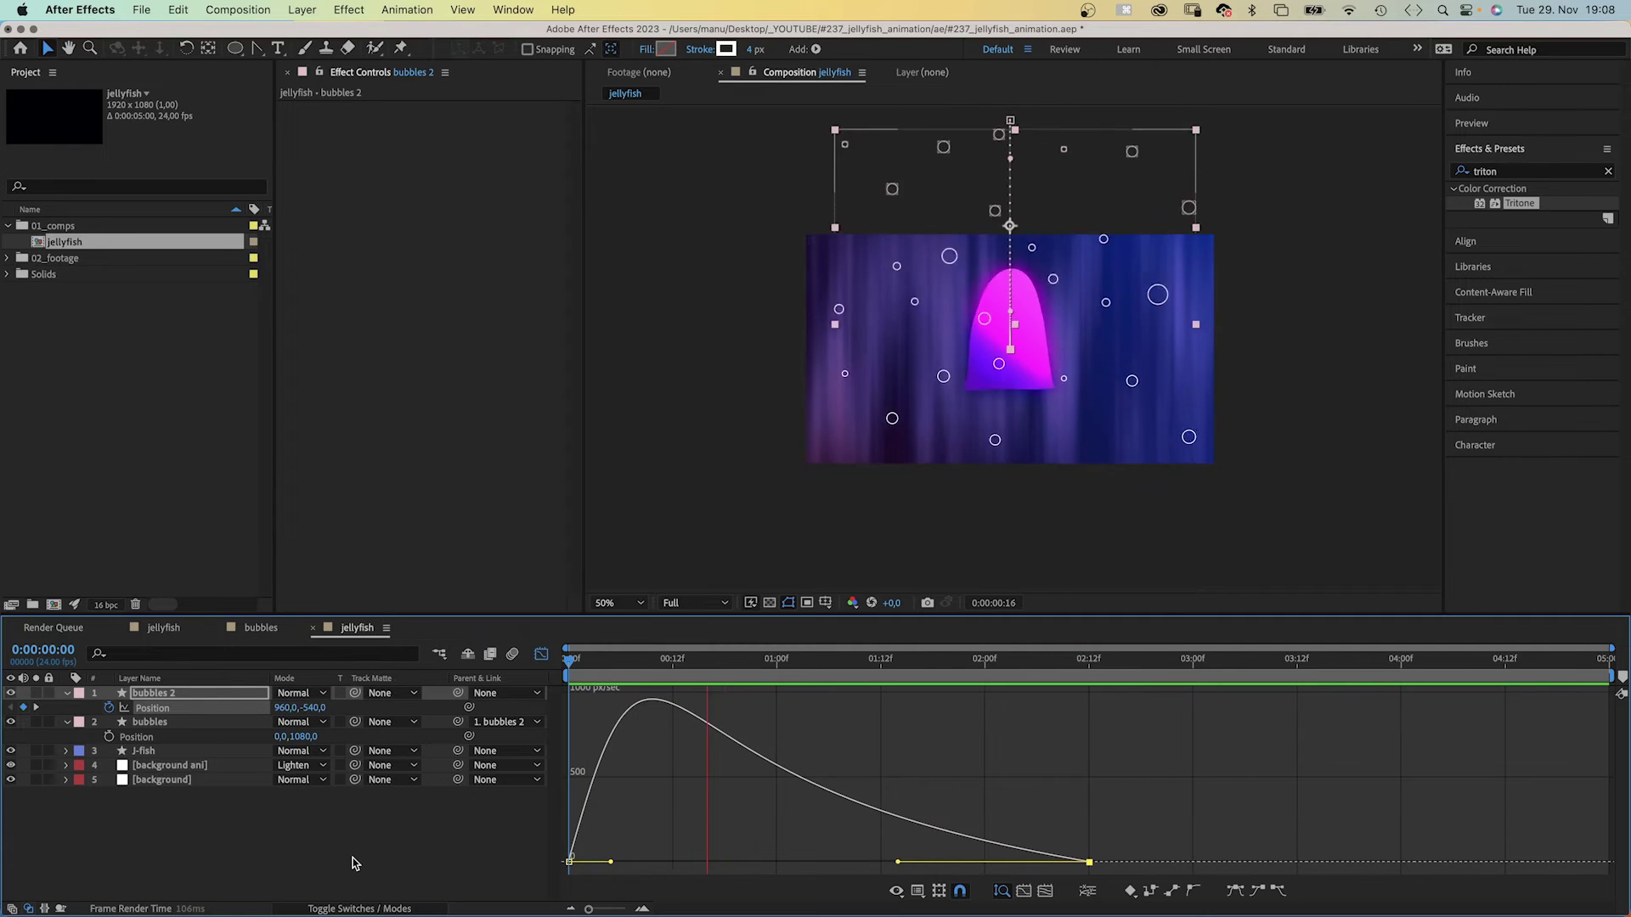
key(space)
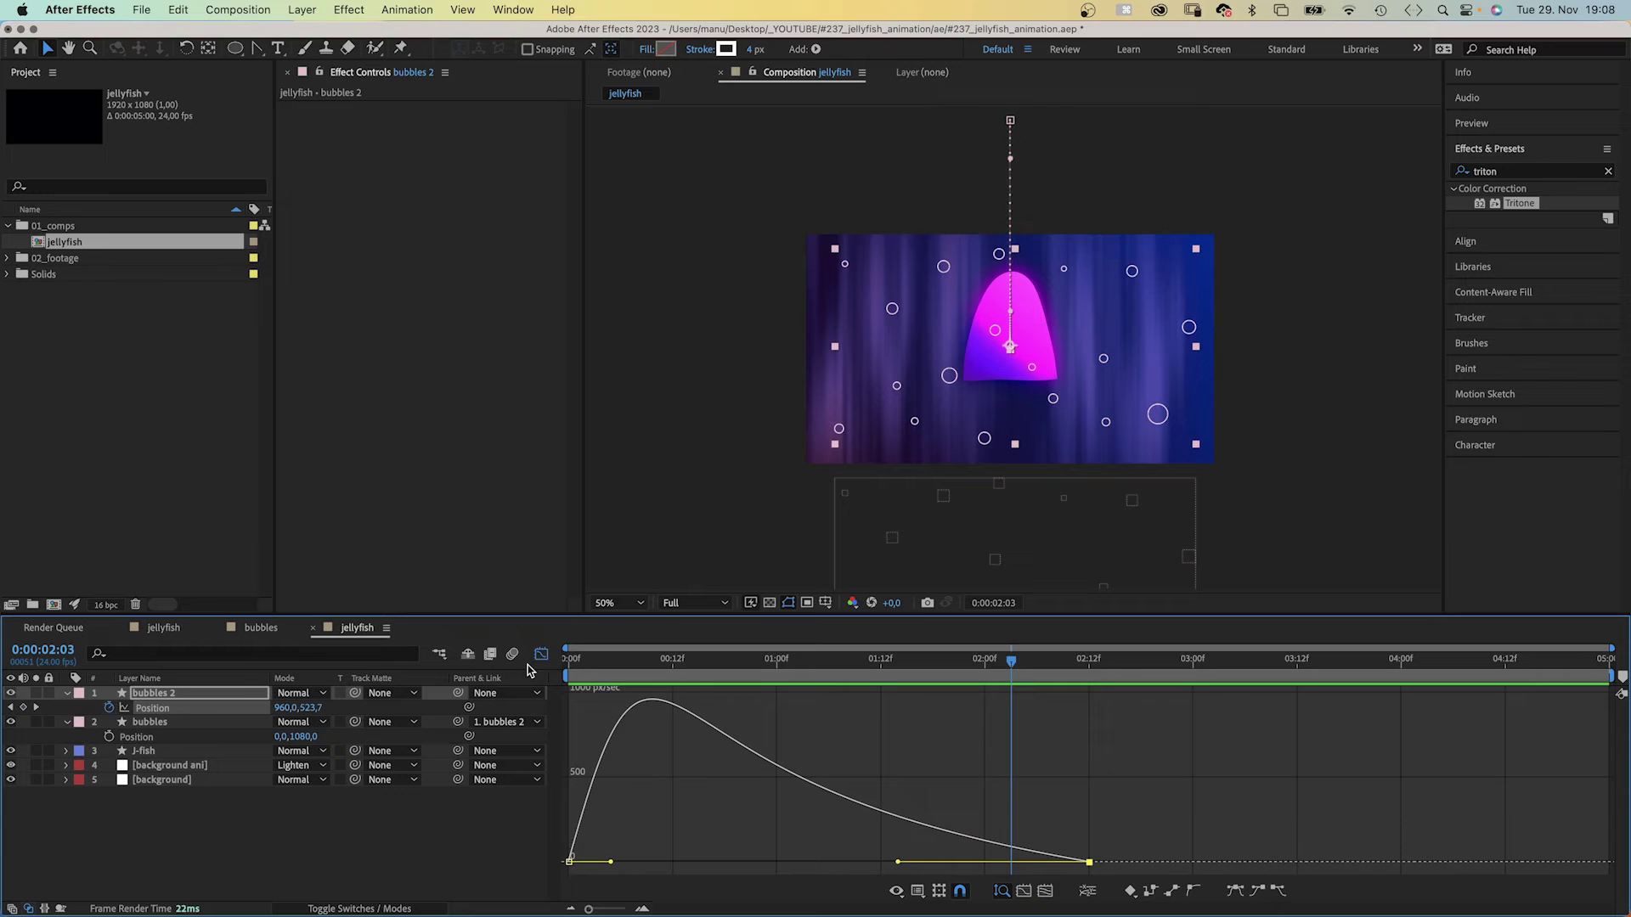
key(shift+F3)
Collapse both bubble layers and duplicate them as bubbles 3 and bubbles 4.
click(66, 722)
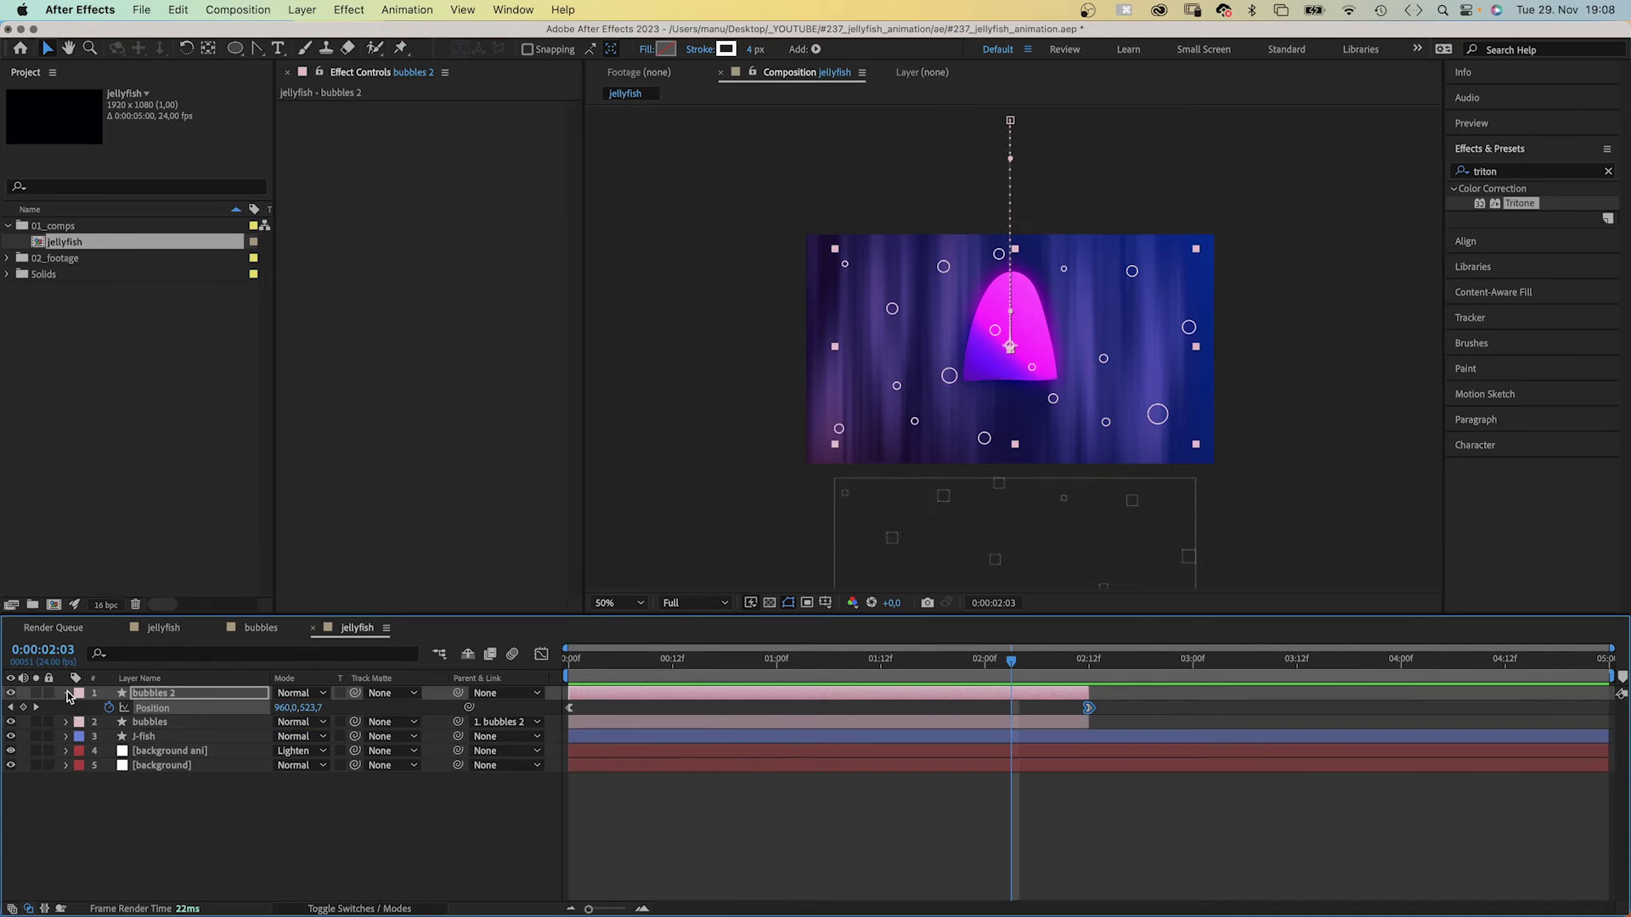
click(66, 692)
shift+click(150, 709)
key(super+d)
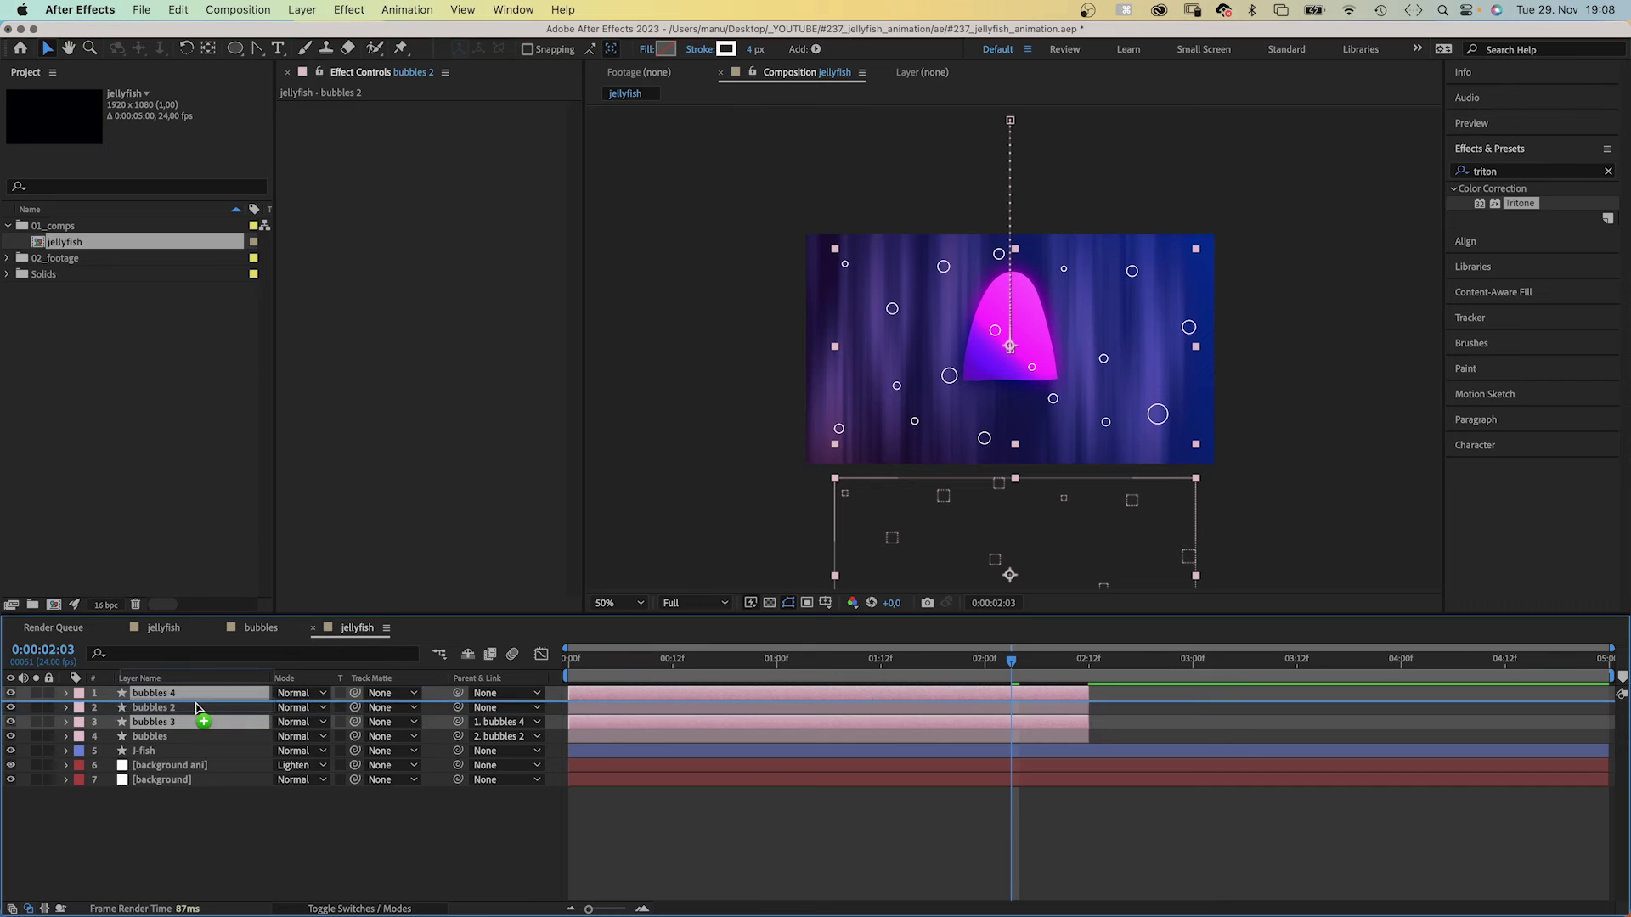
Start bubbles 3 and 4 at 2:12 and preview the continuous bubble scroll.
key(super+bracketright)
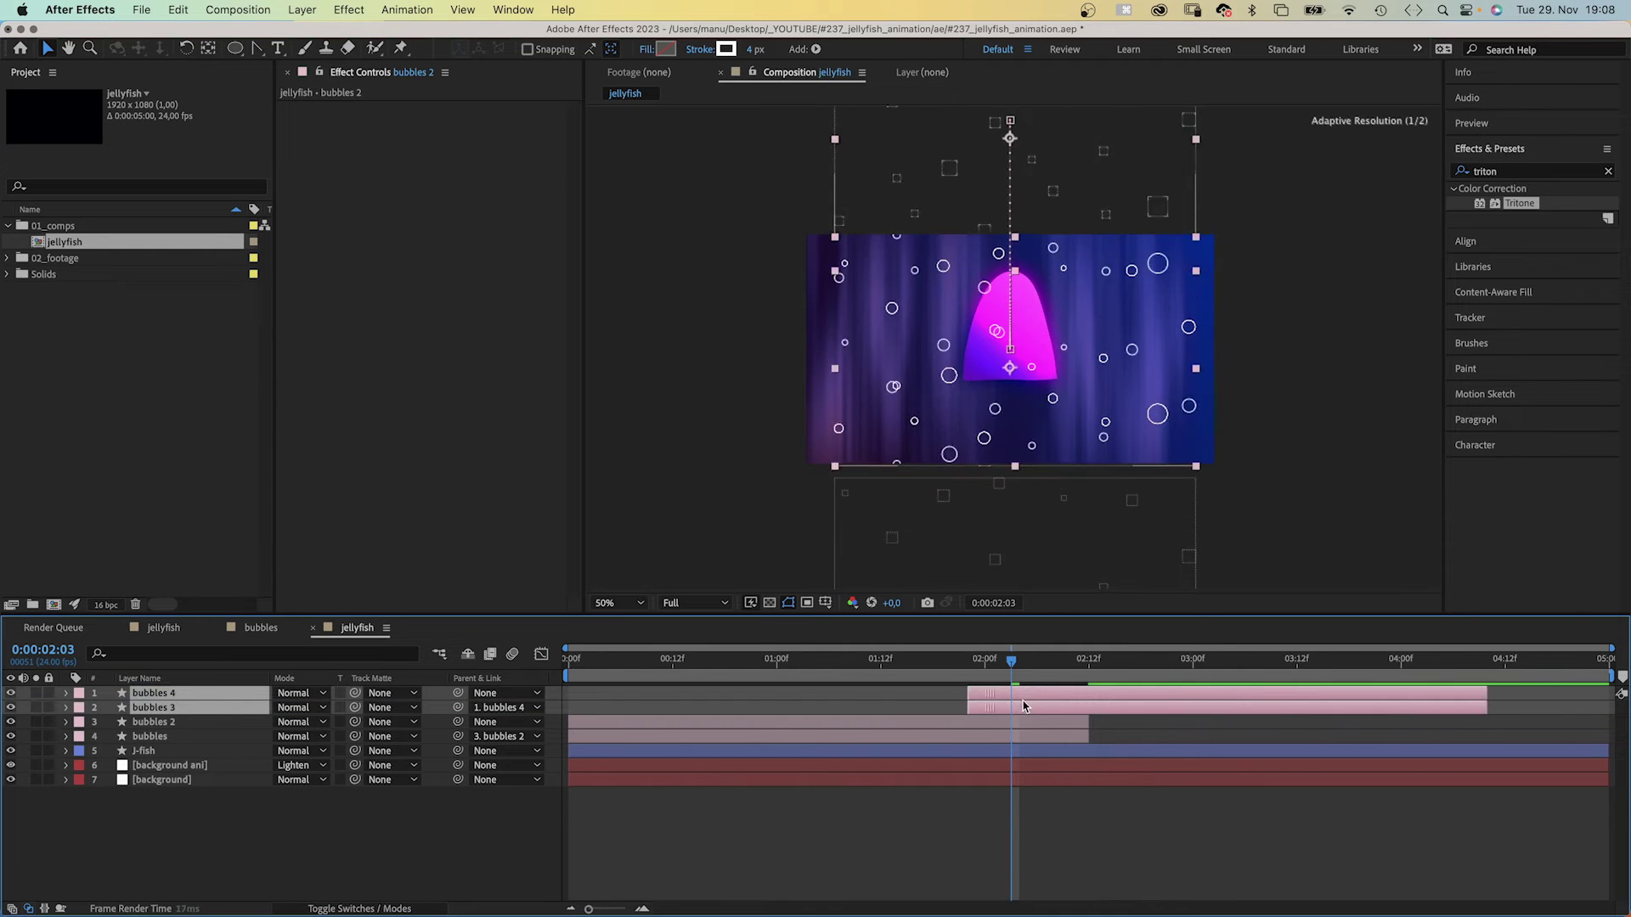
drag(591, 698, 1114, 697)
key(slash)
key(Home)
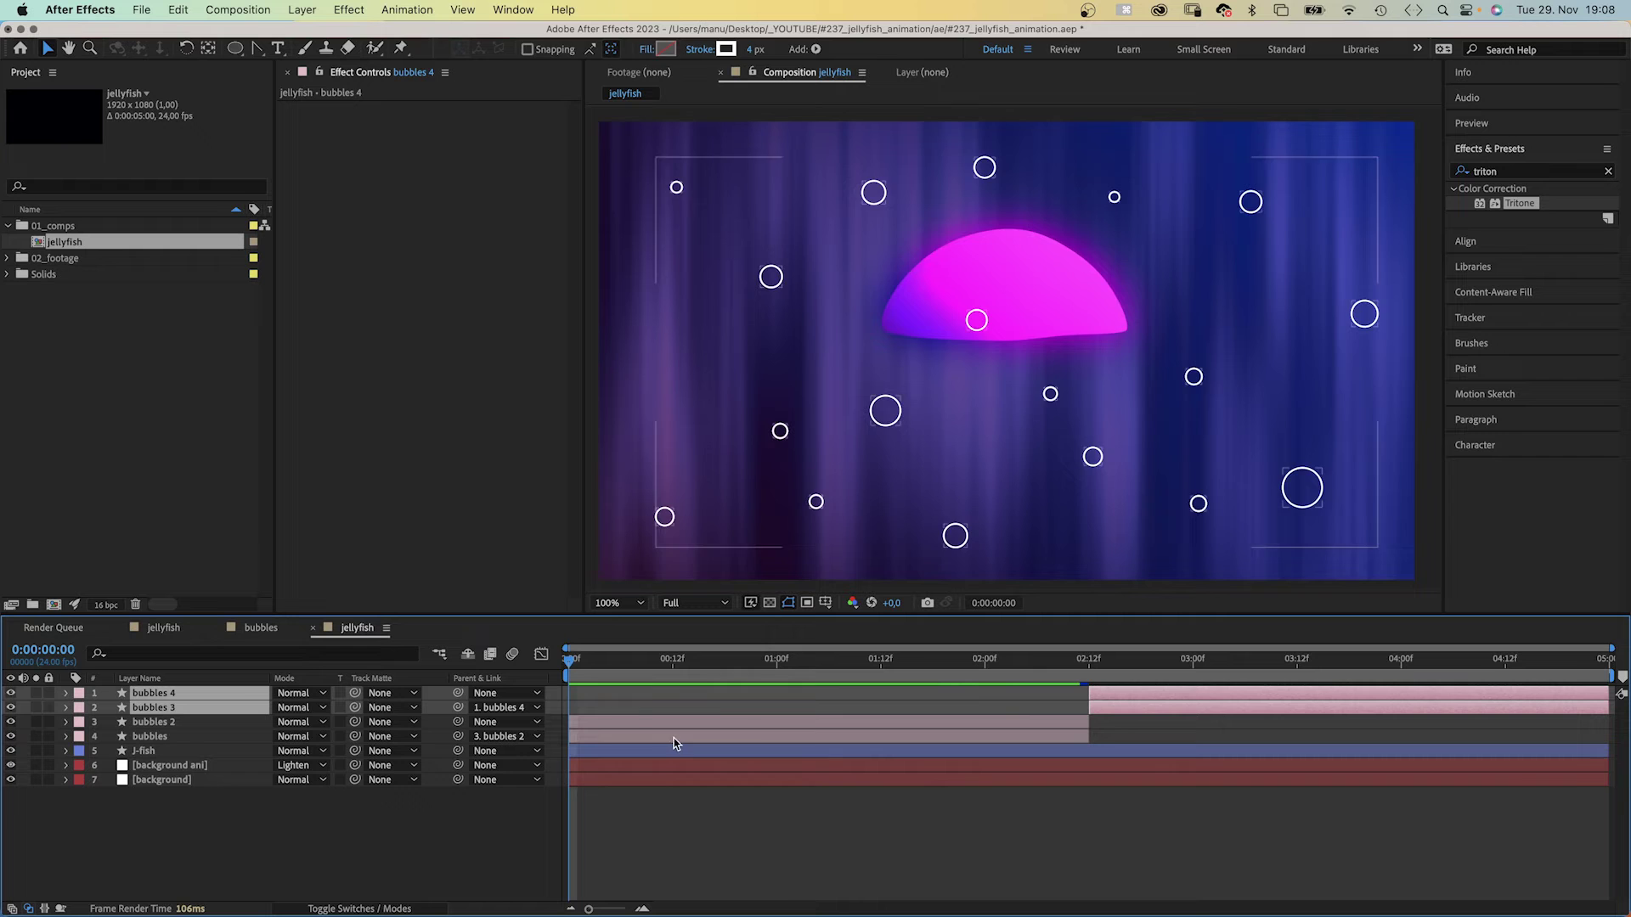
key(space)
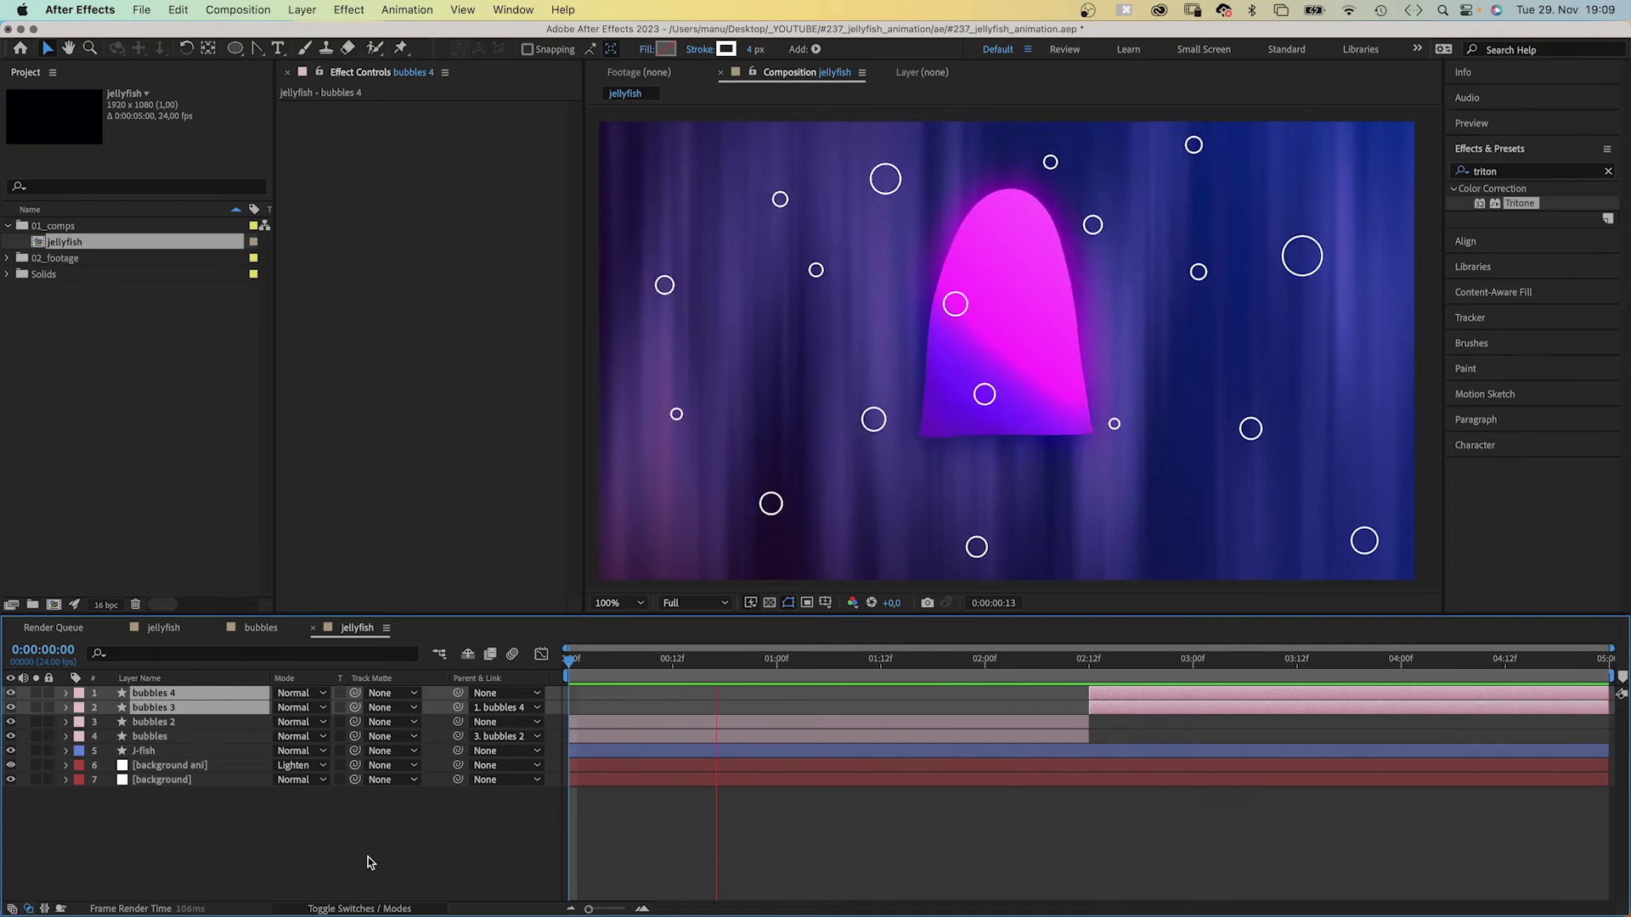
key(space)
Set all four bubble layers to 50% opacity, then collapse and deselect them.
shift+click(150, 736)
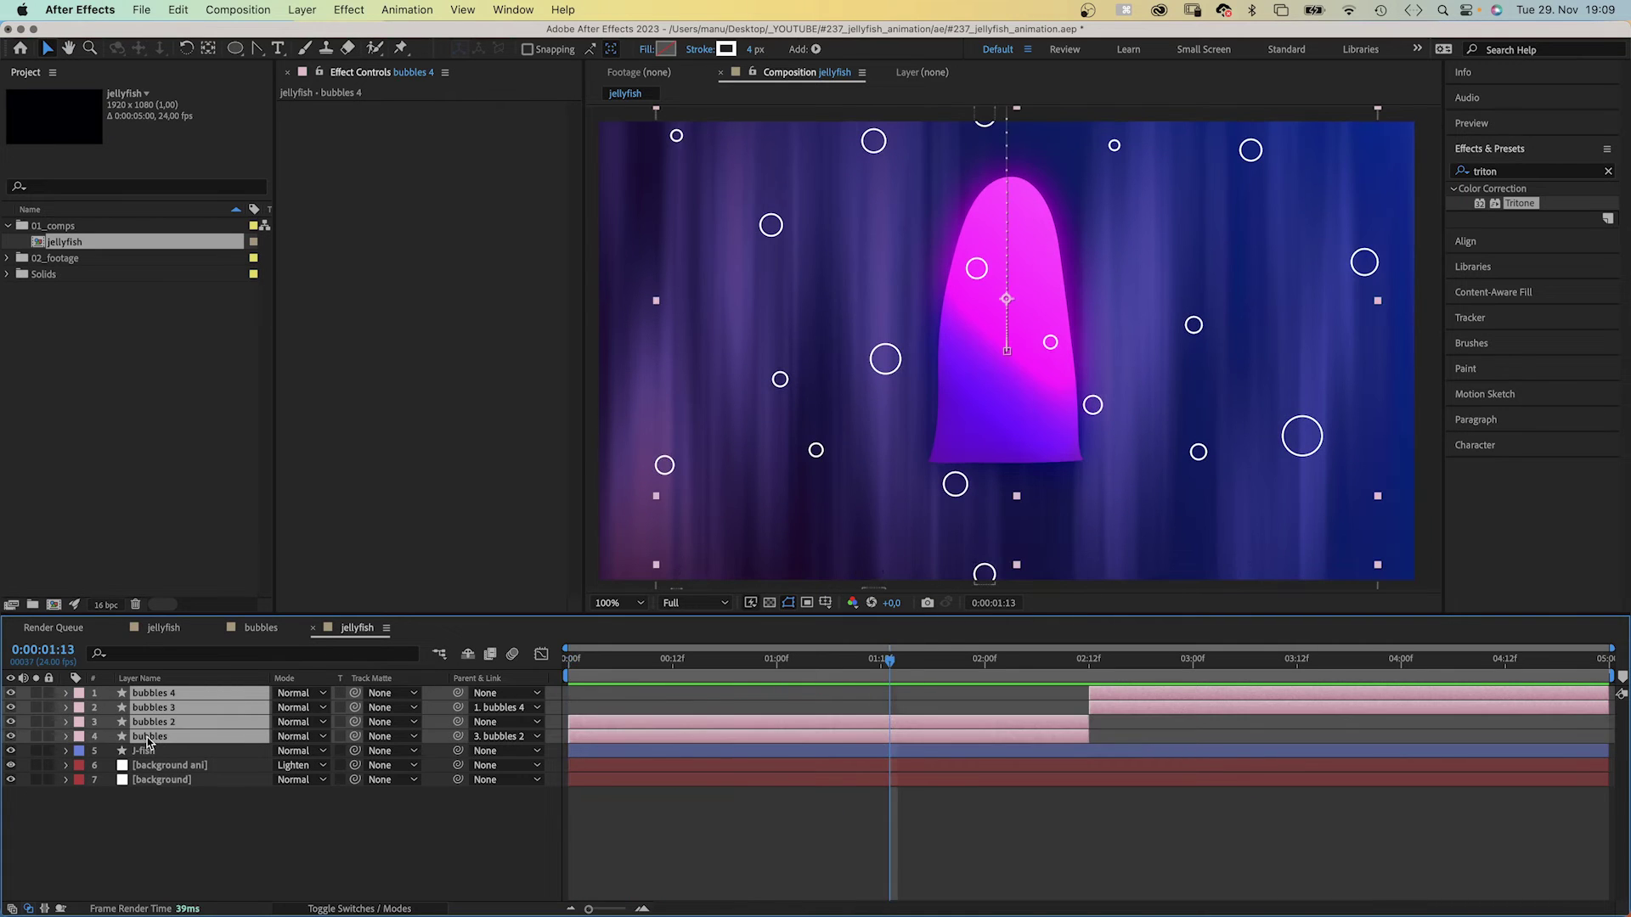
key(t)
mouse_move(283, 707)
mouse_down()
mouse_move(241, 706)
mouse_move(229, 735)
mouse_up()
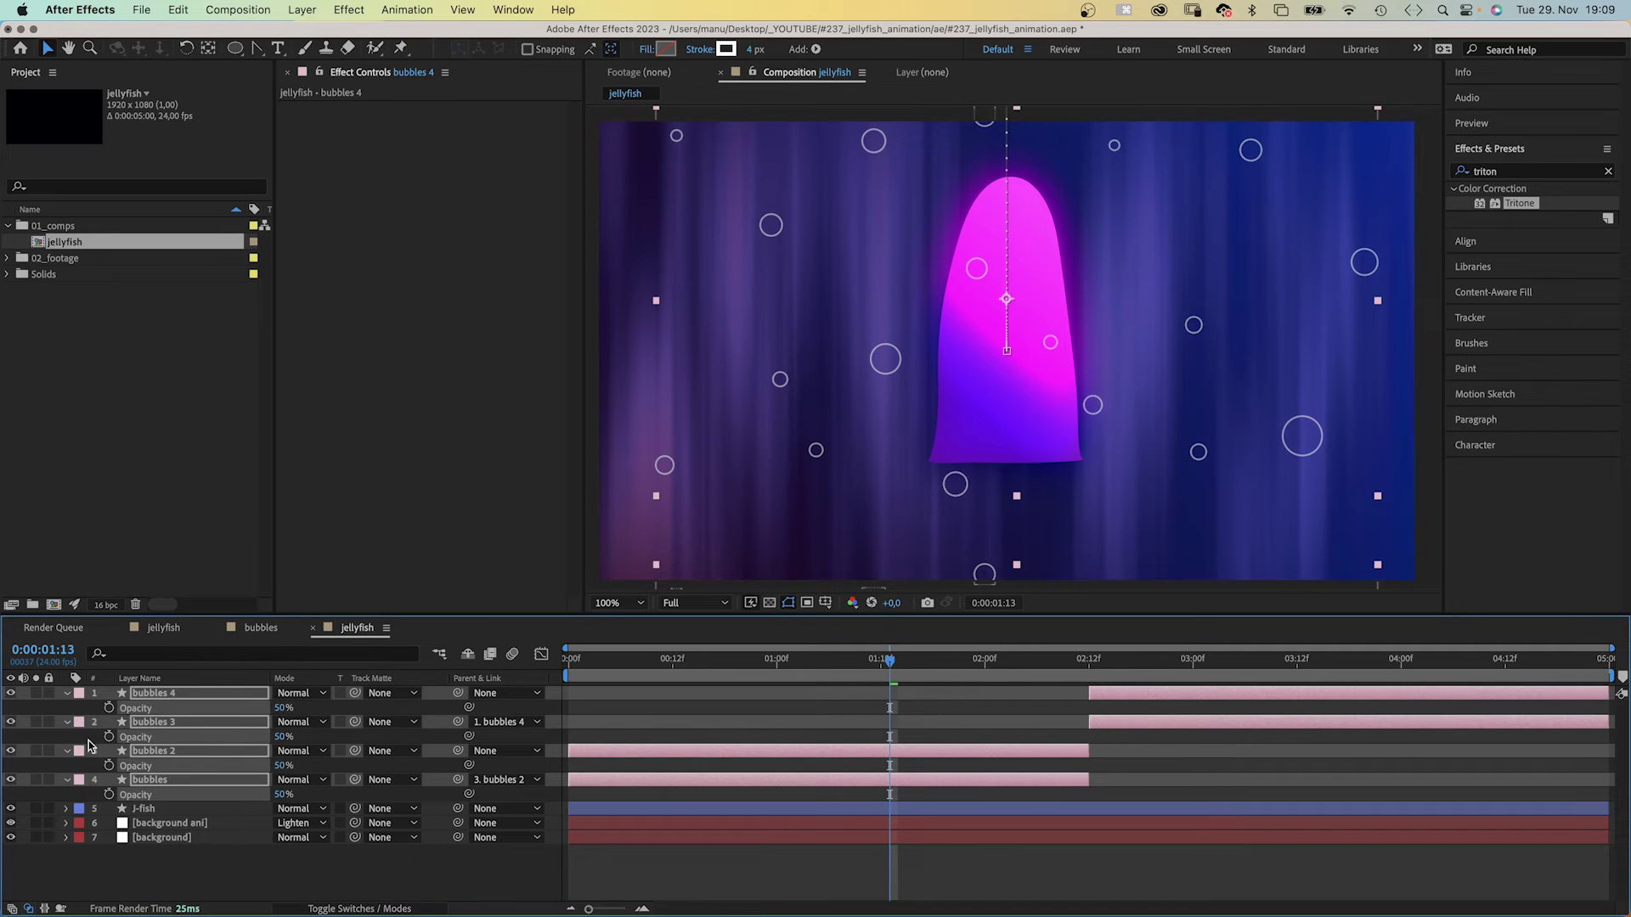
click(68, 693)
click(162, 844)
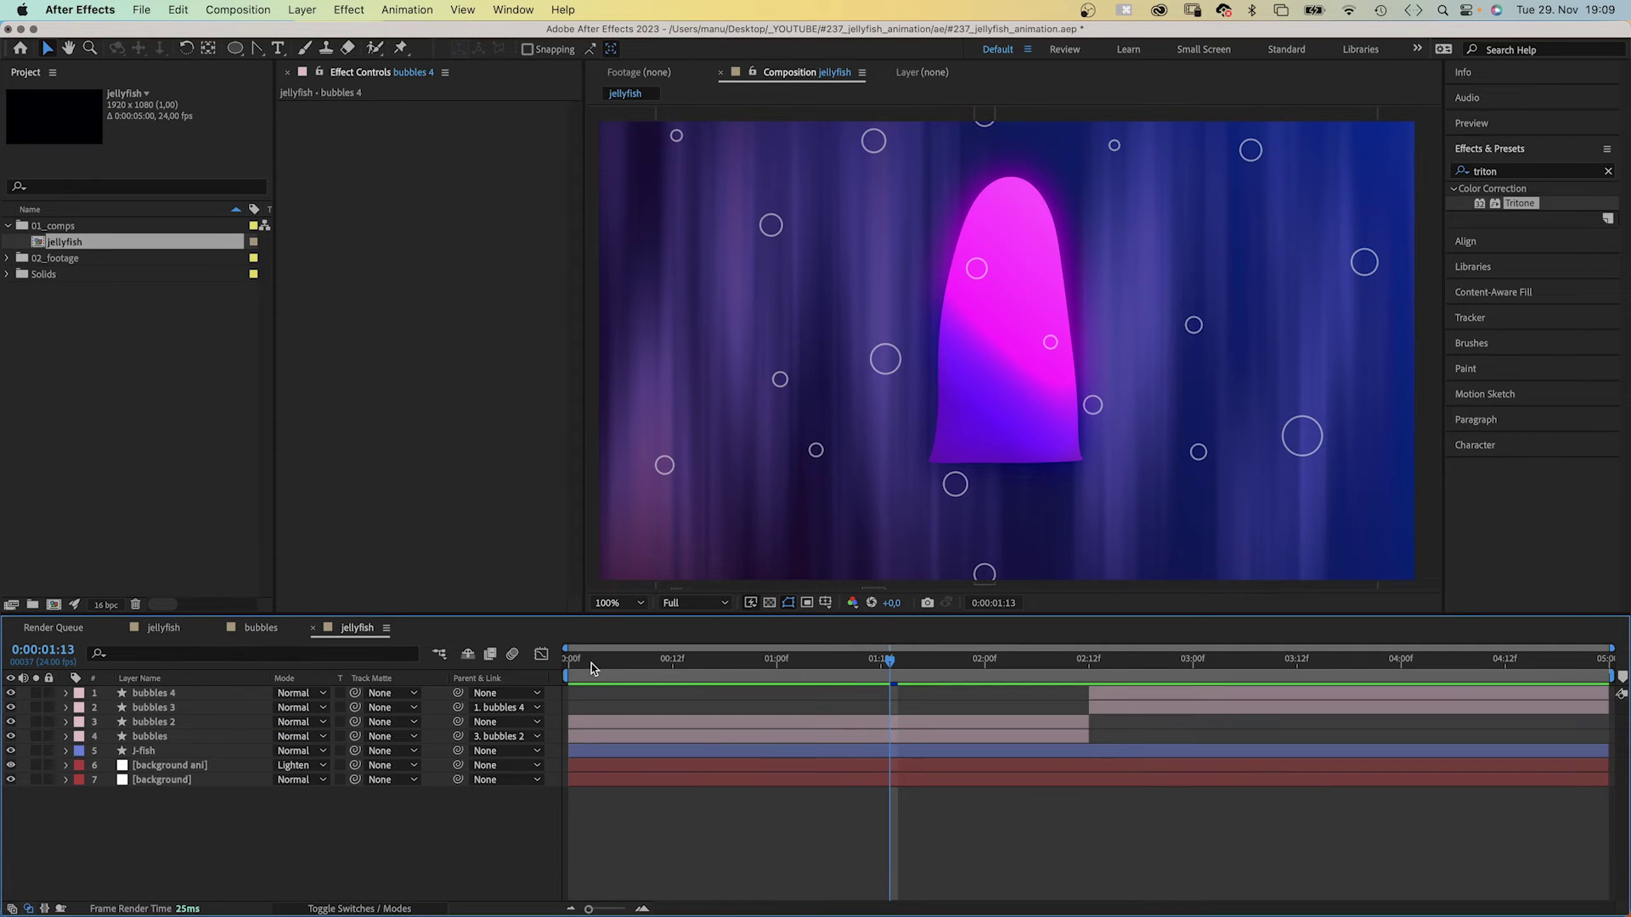
drag(591, 668, 518, 667)
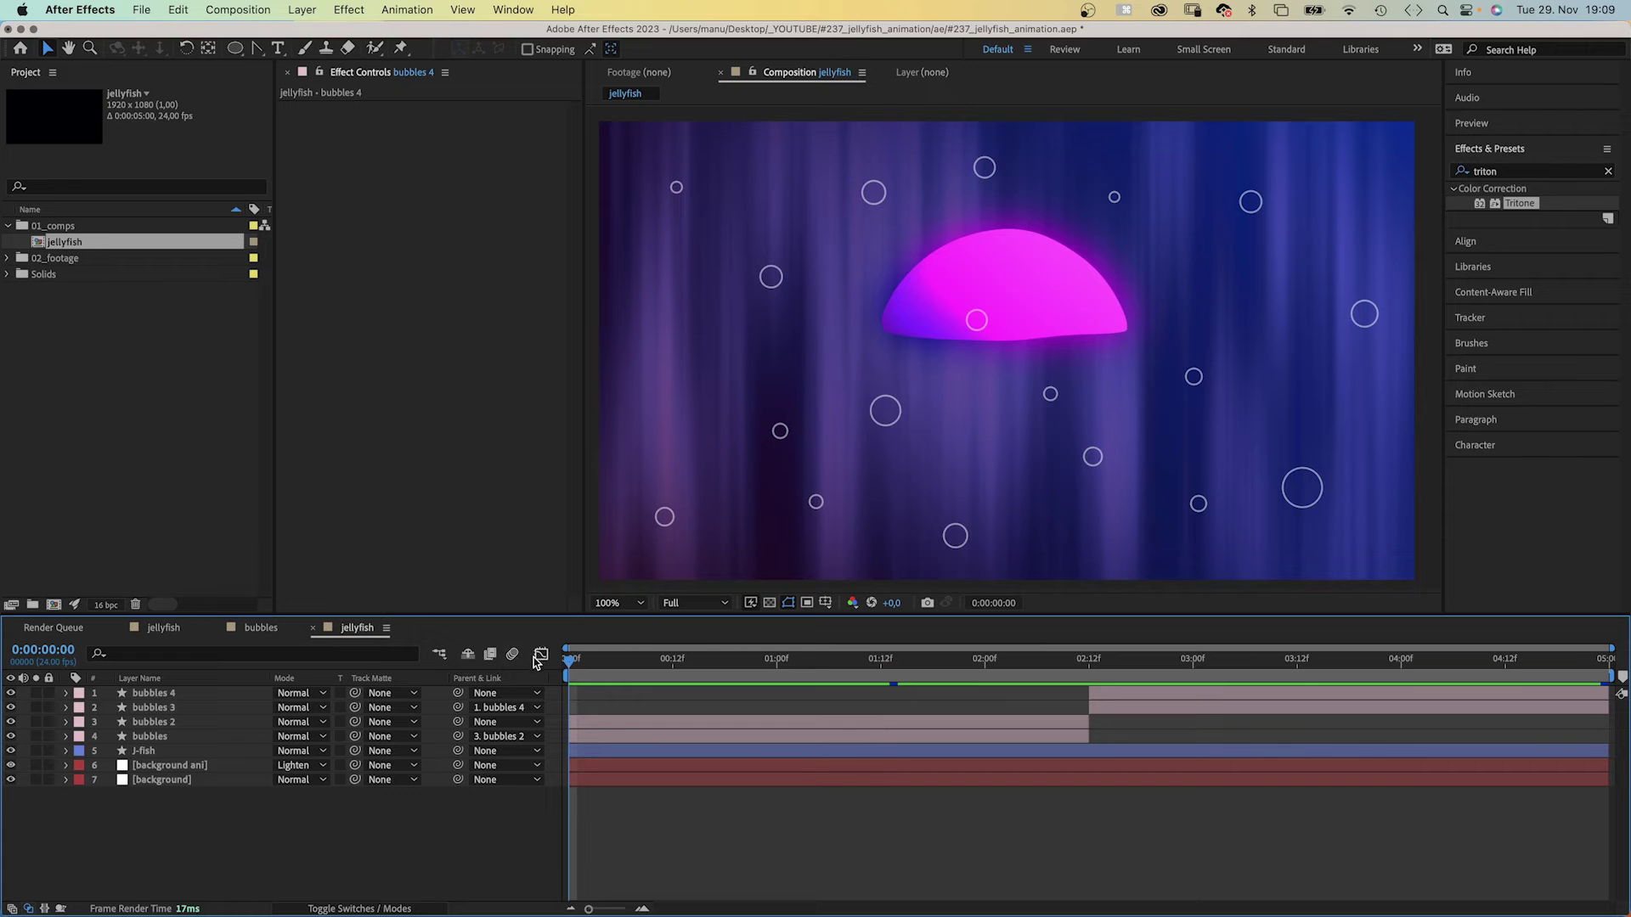
Expand the j-fish layer and select its Path 1 property.
click(144, 751)
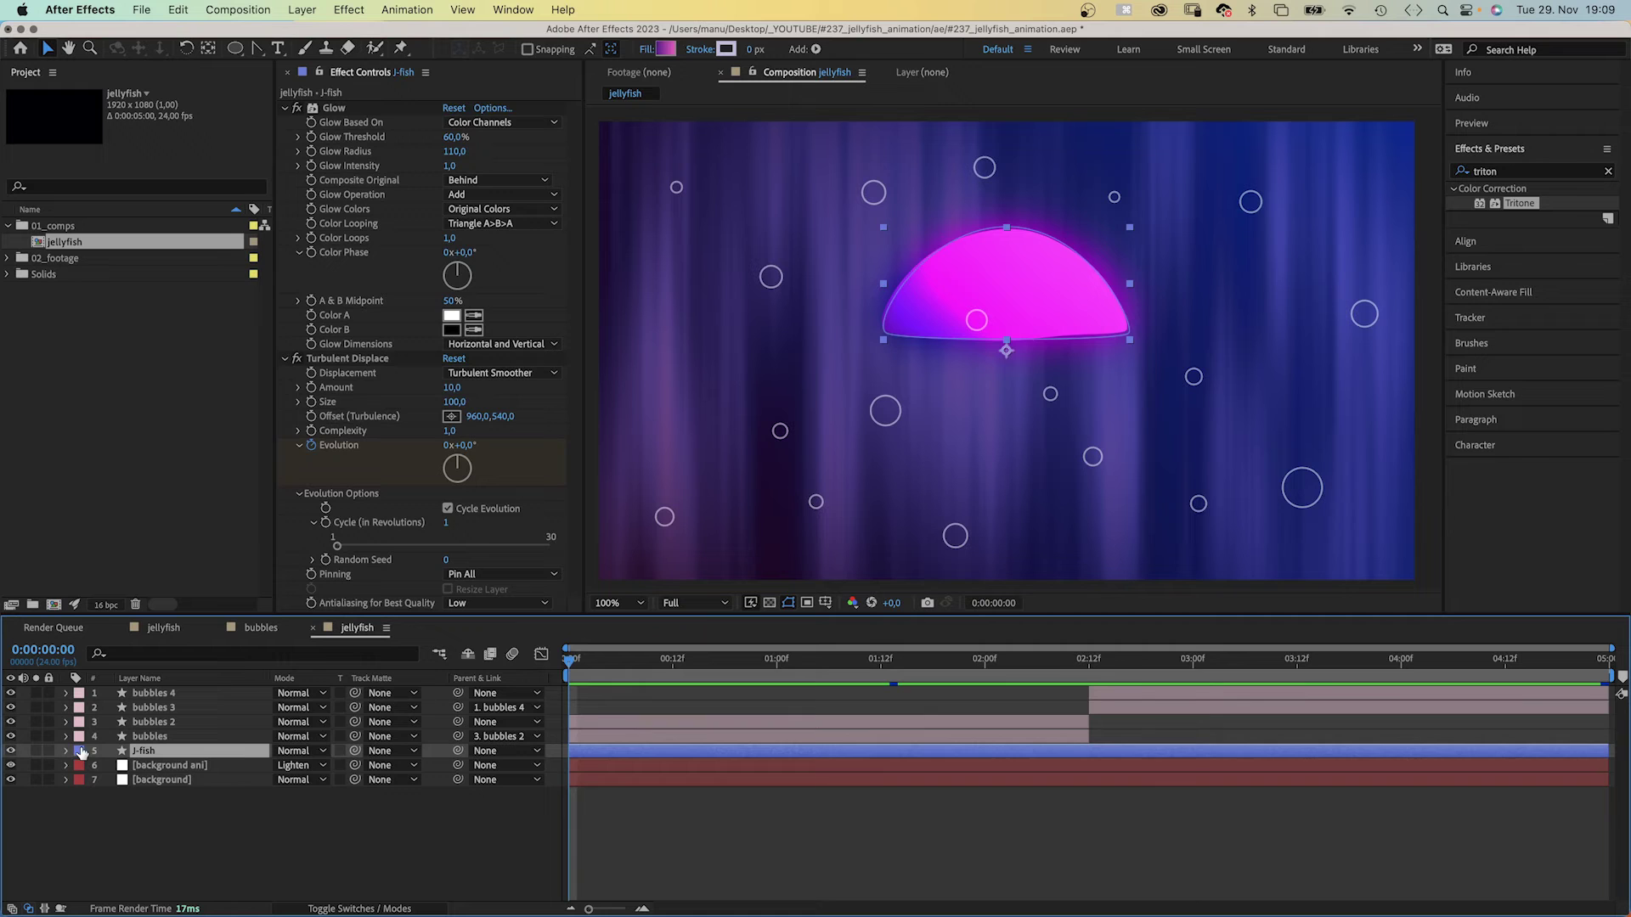
click(66, 751)
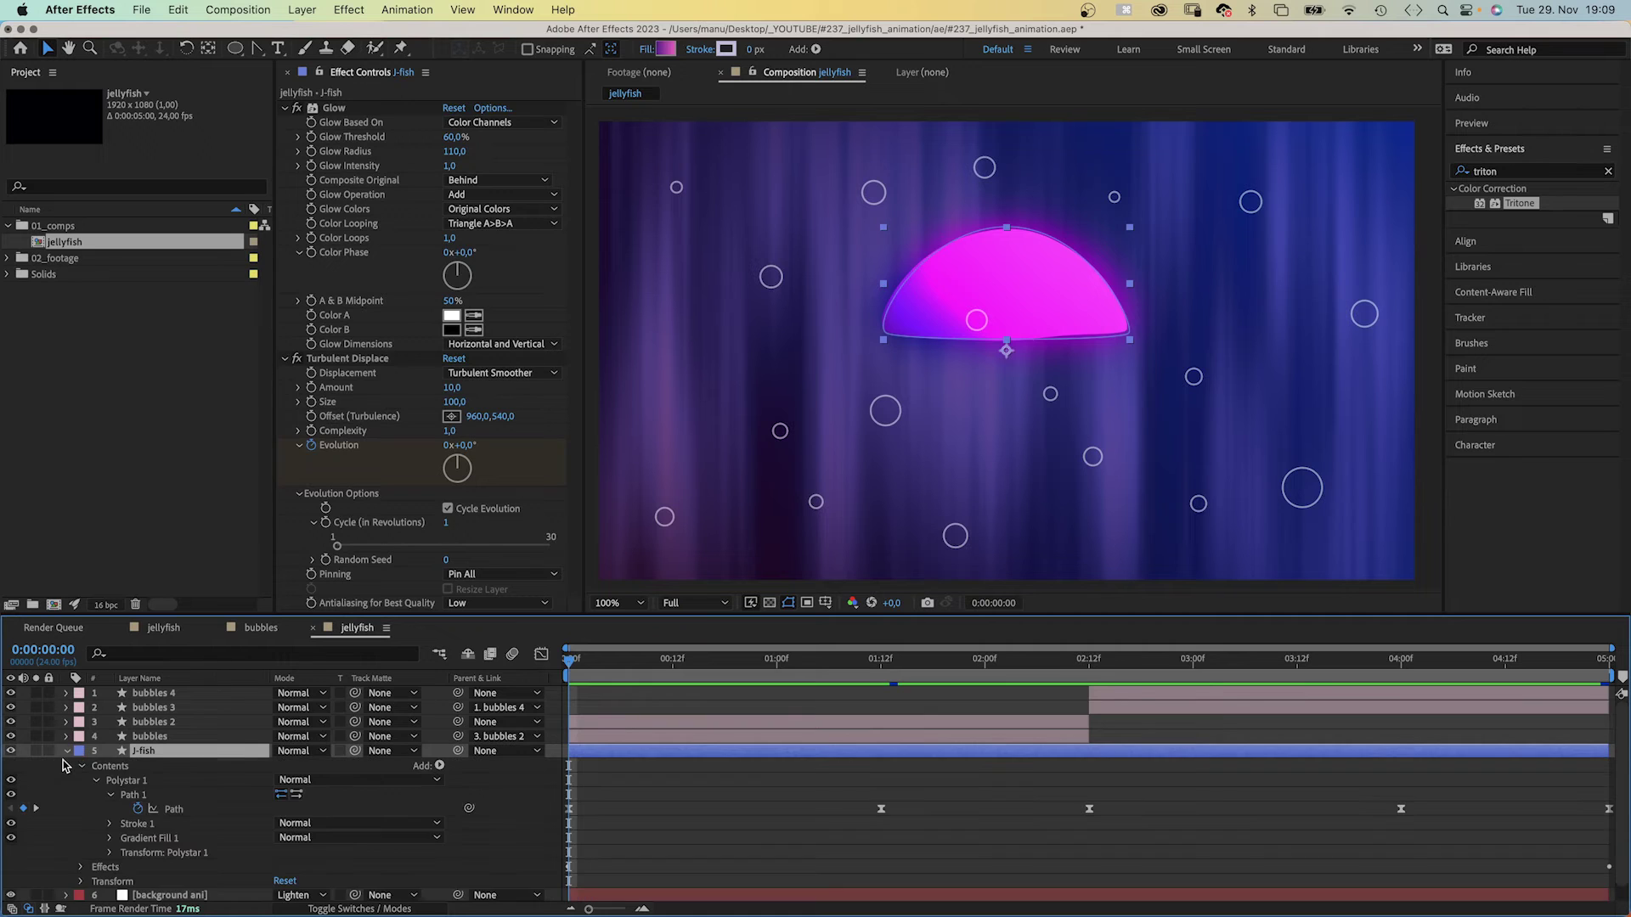
click(174, 810)
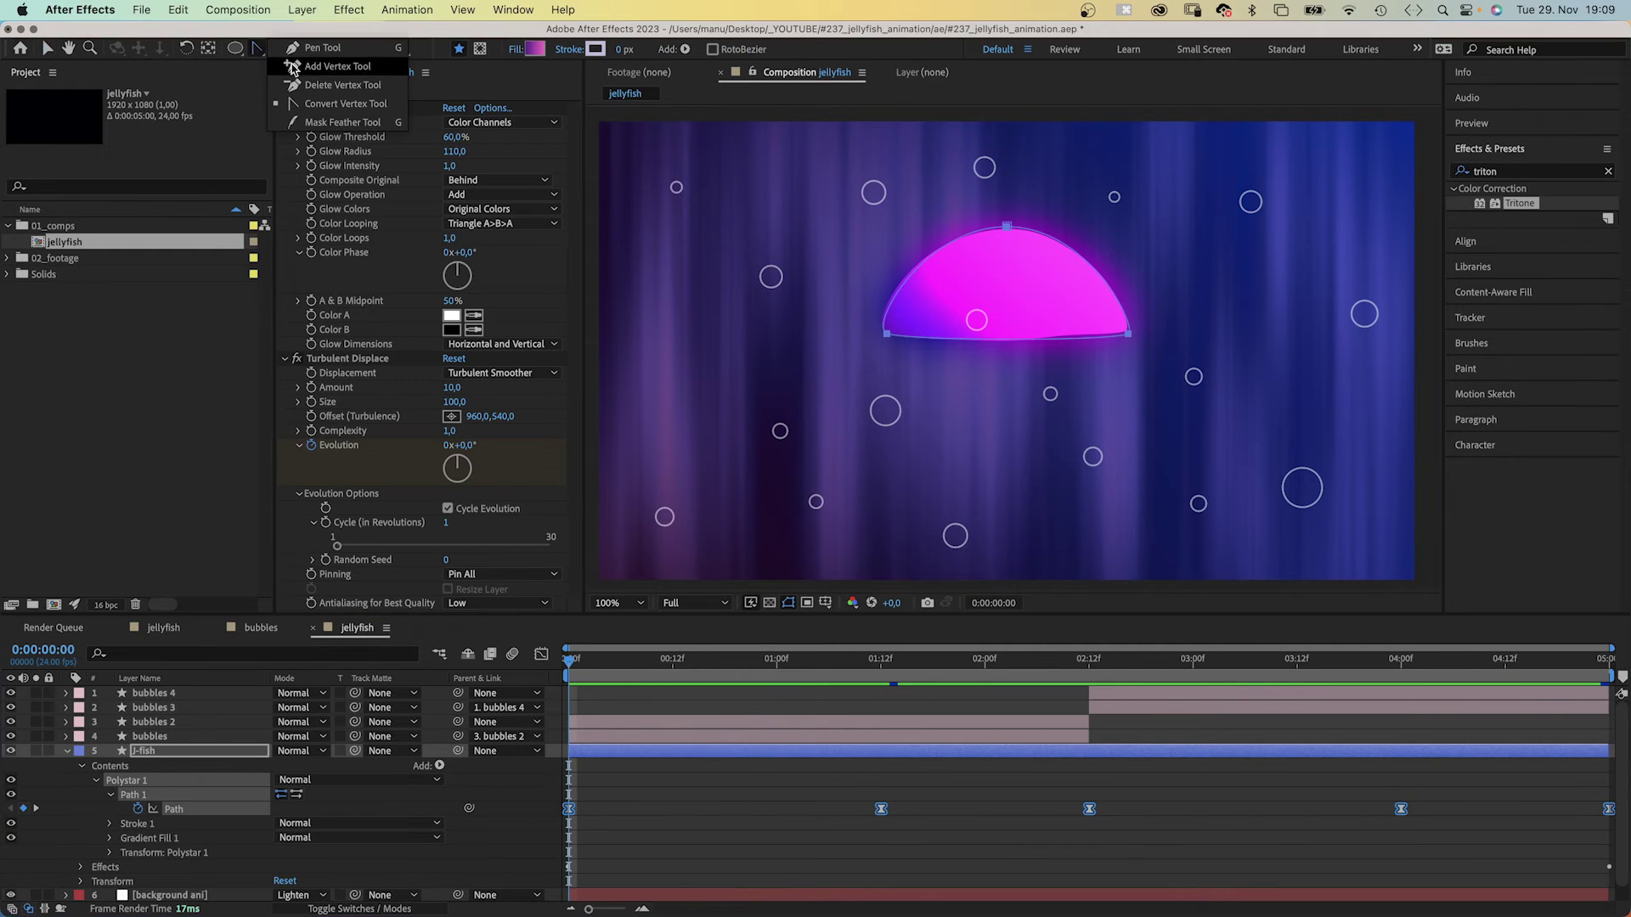
Add vertices along the dome's flat bottom edge and marquee-select them.
drag(255, 49, 299, 66)
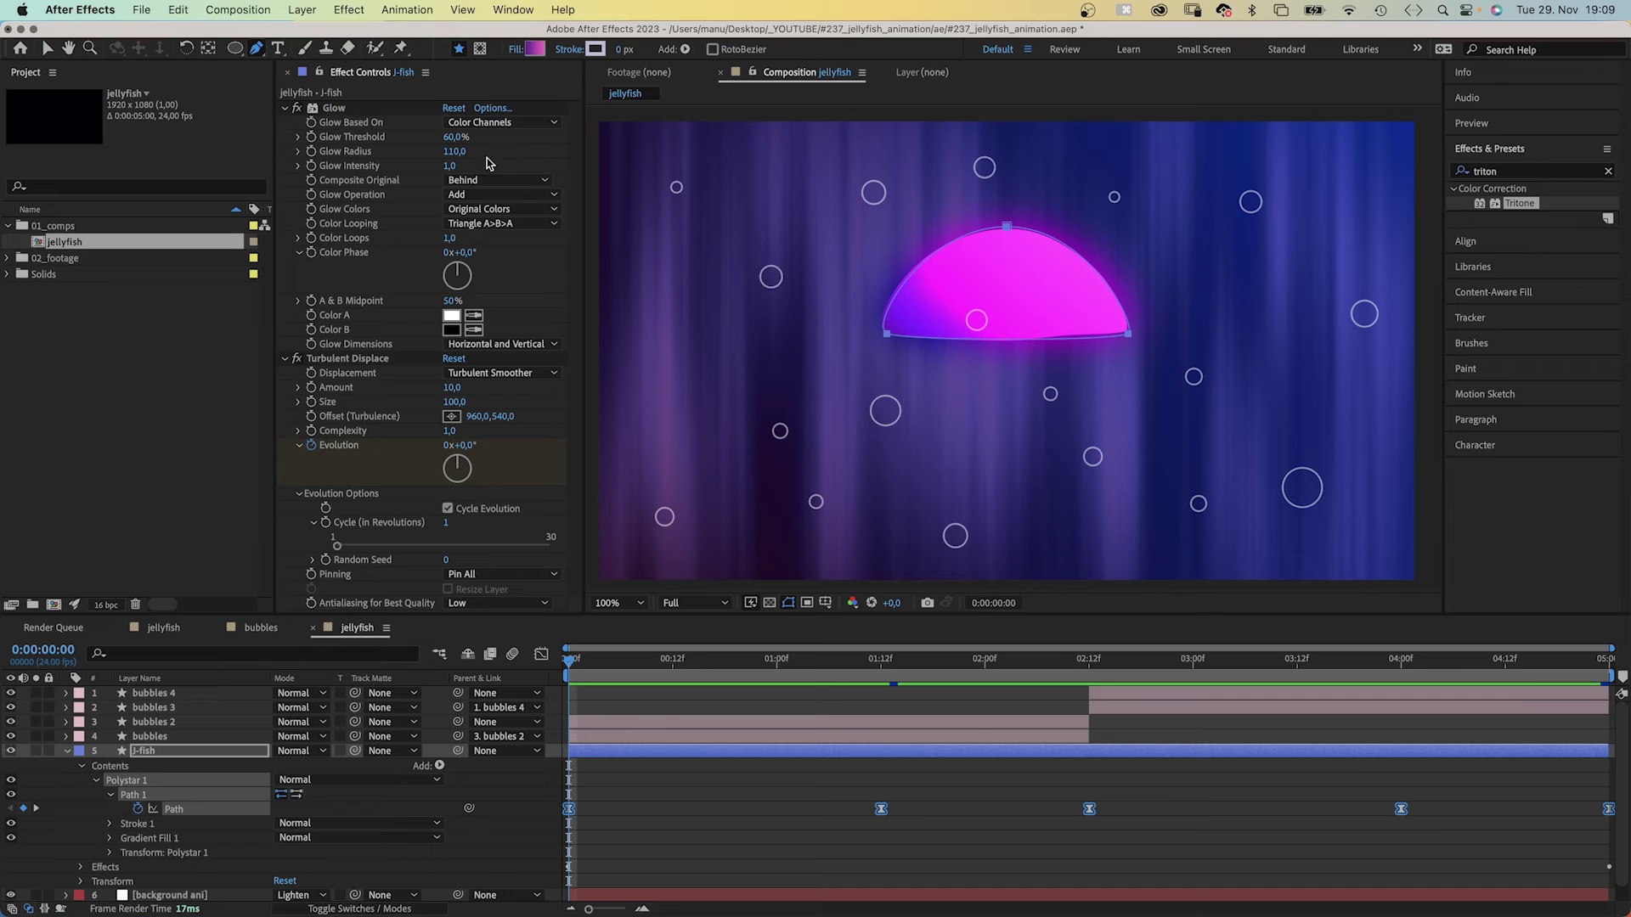
click(932, 339)
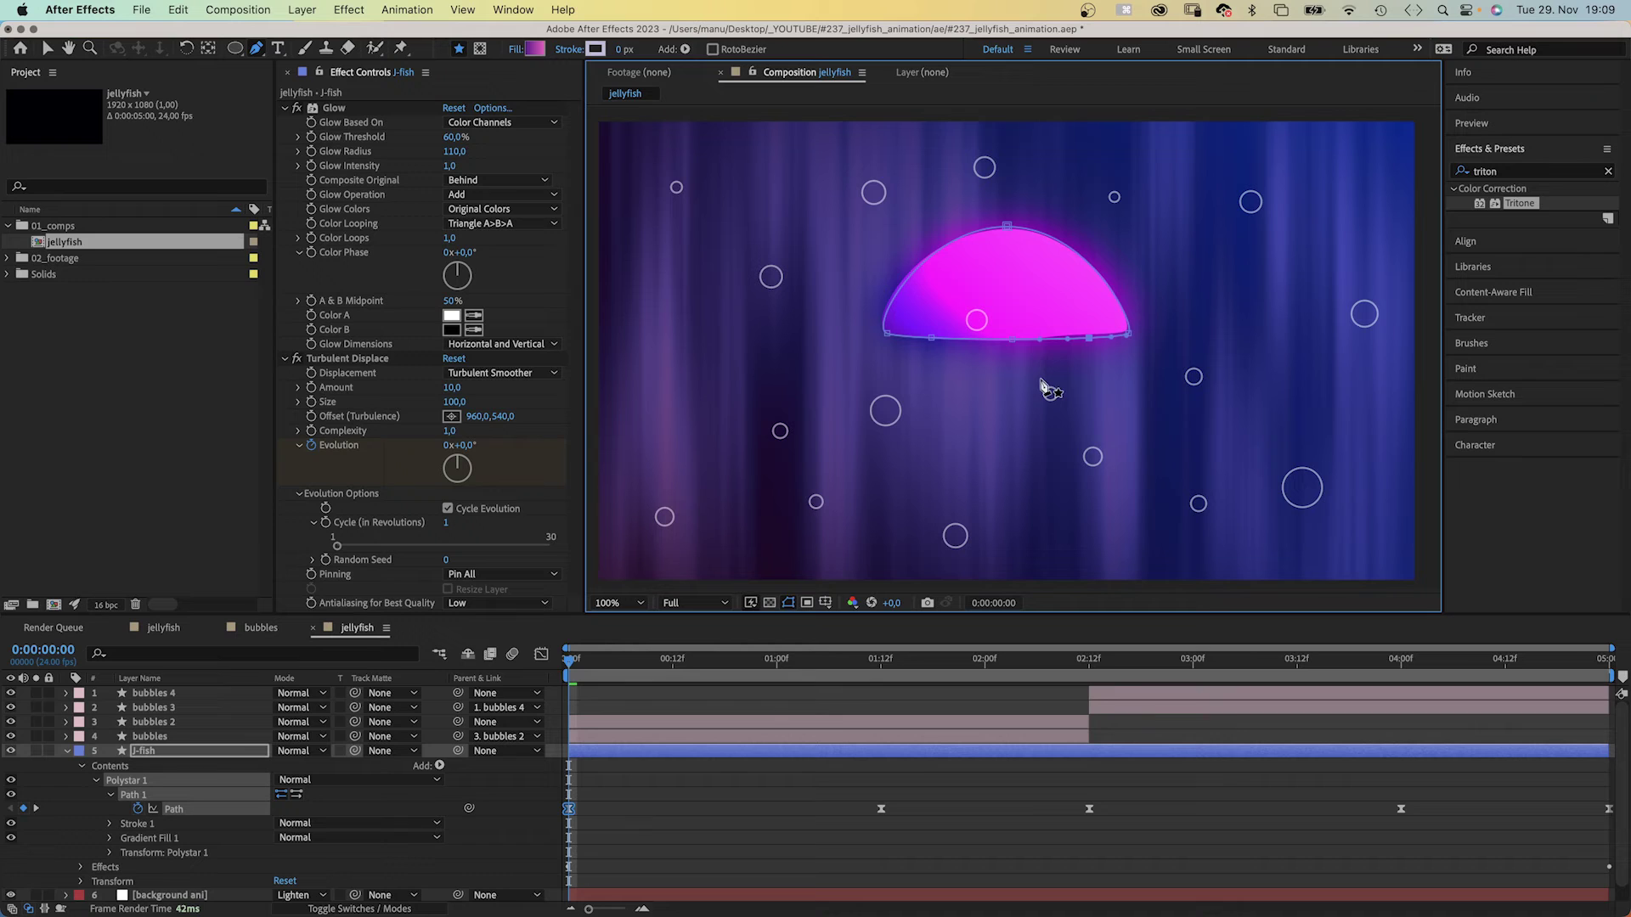
key(v)
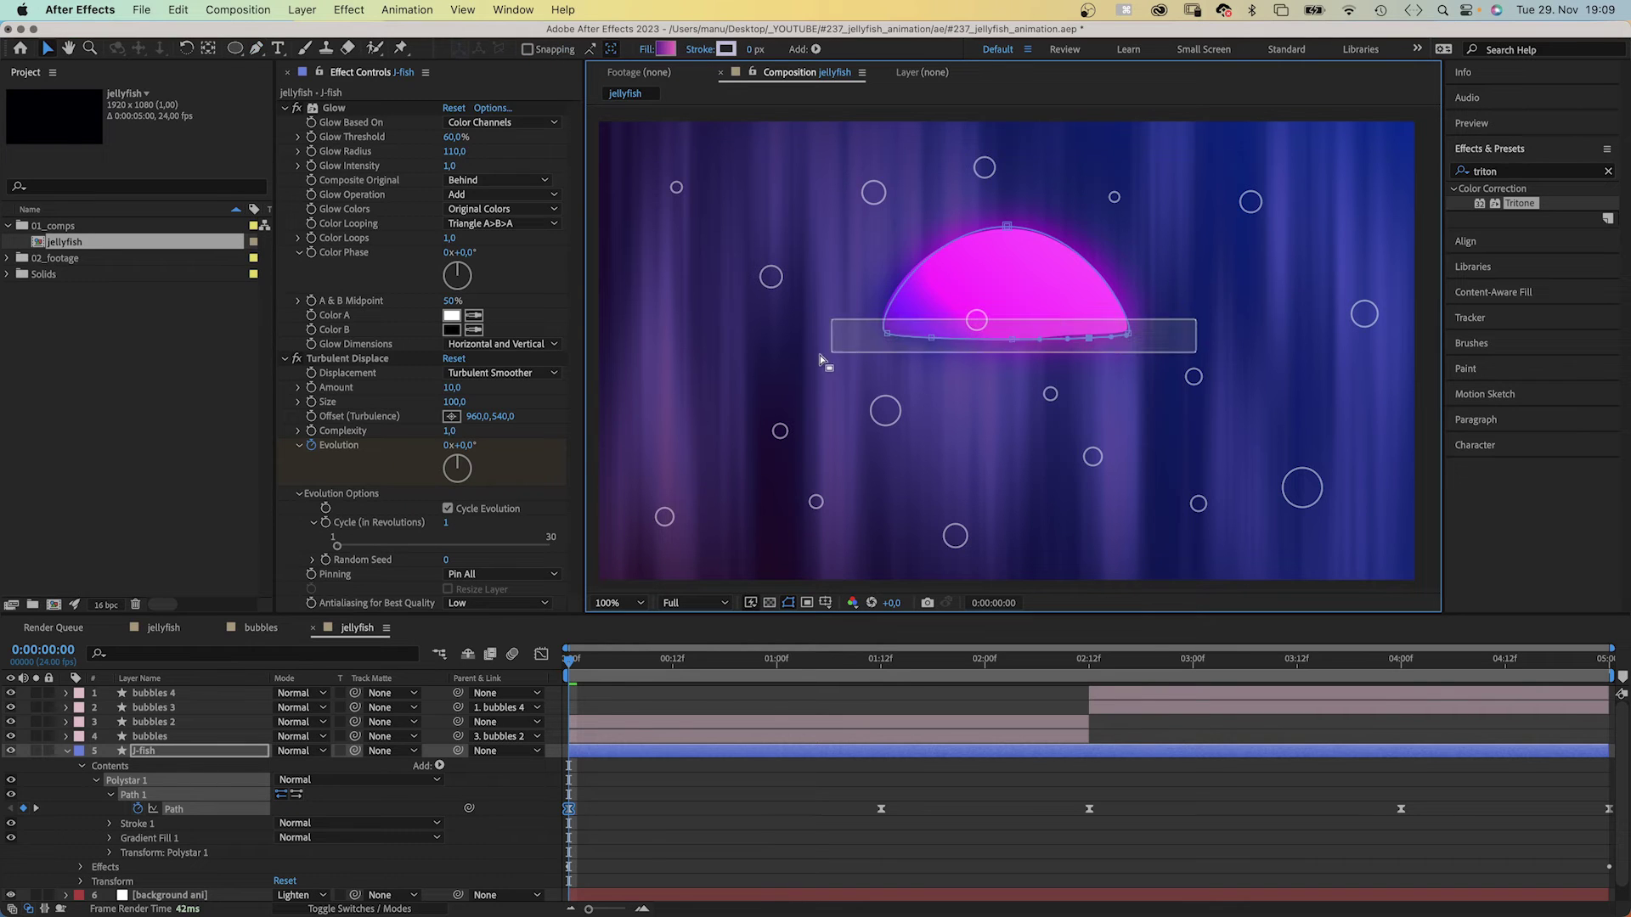
drag(1205, 329, 830, 362)
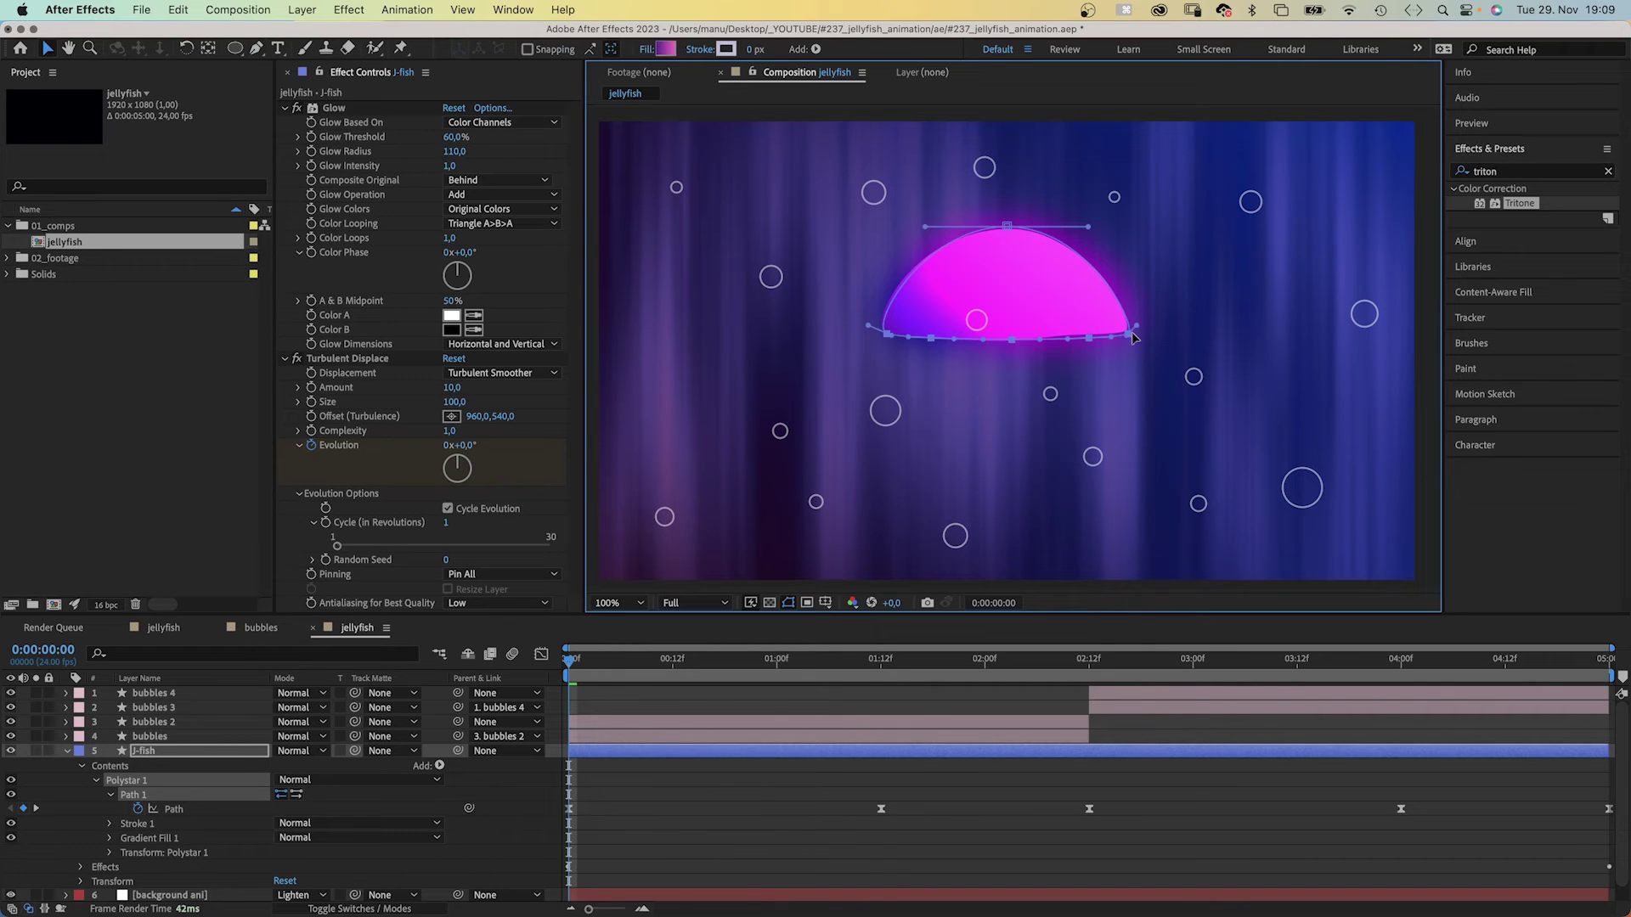
click(177, 811)
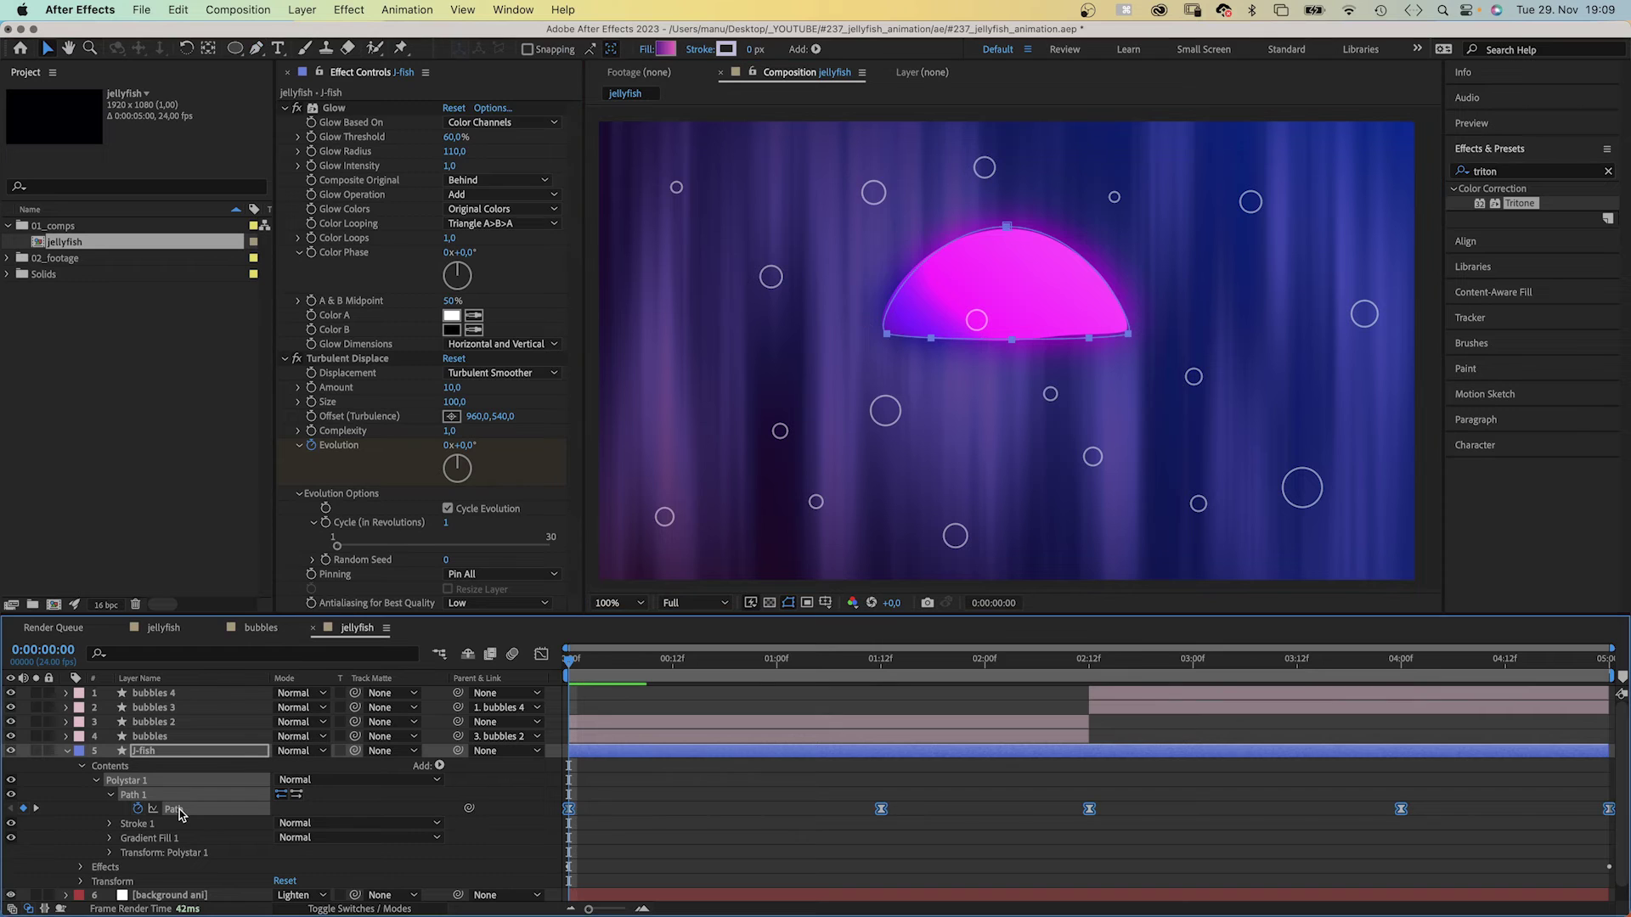
Run Create Nulls From Paths.jsx with Nulls Follow Points on the jellyfish path.
click(511, 11)
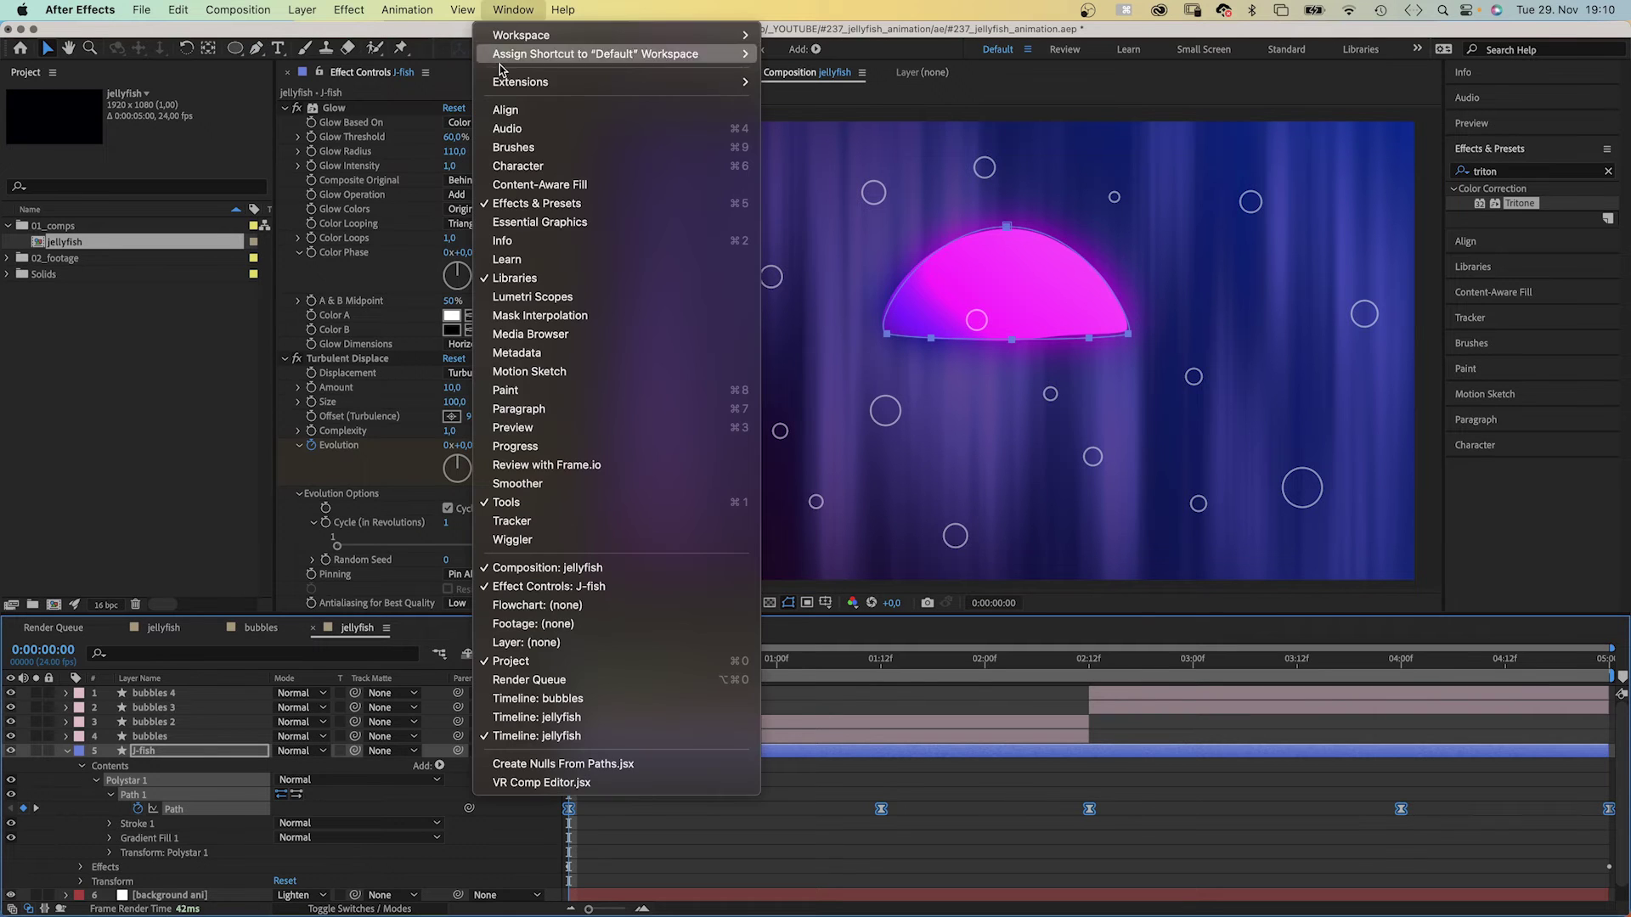
click(566, 766)
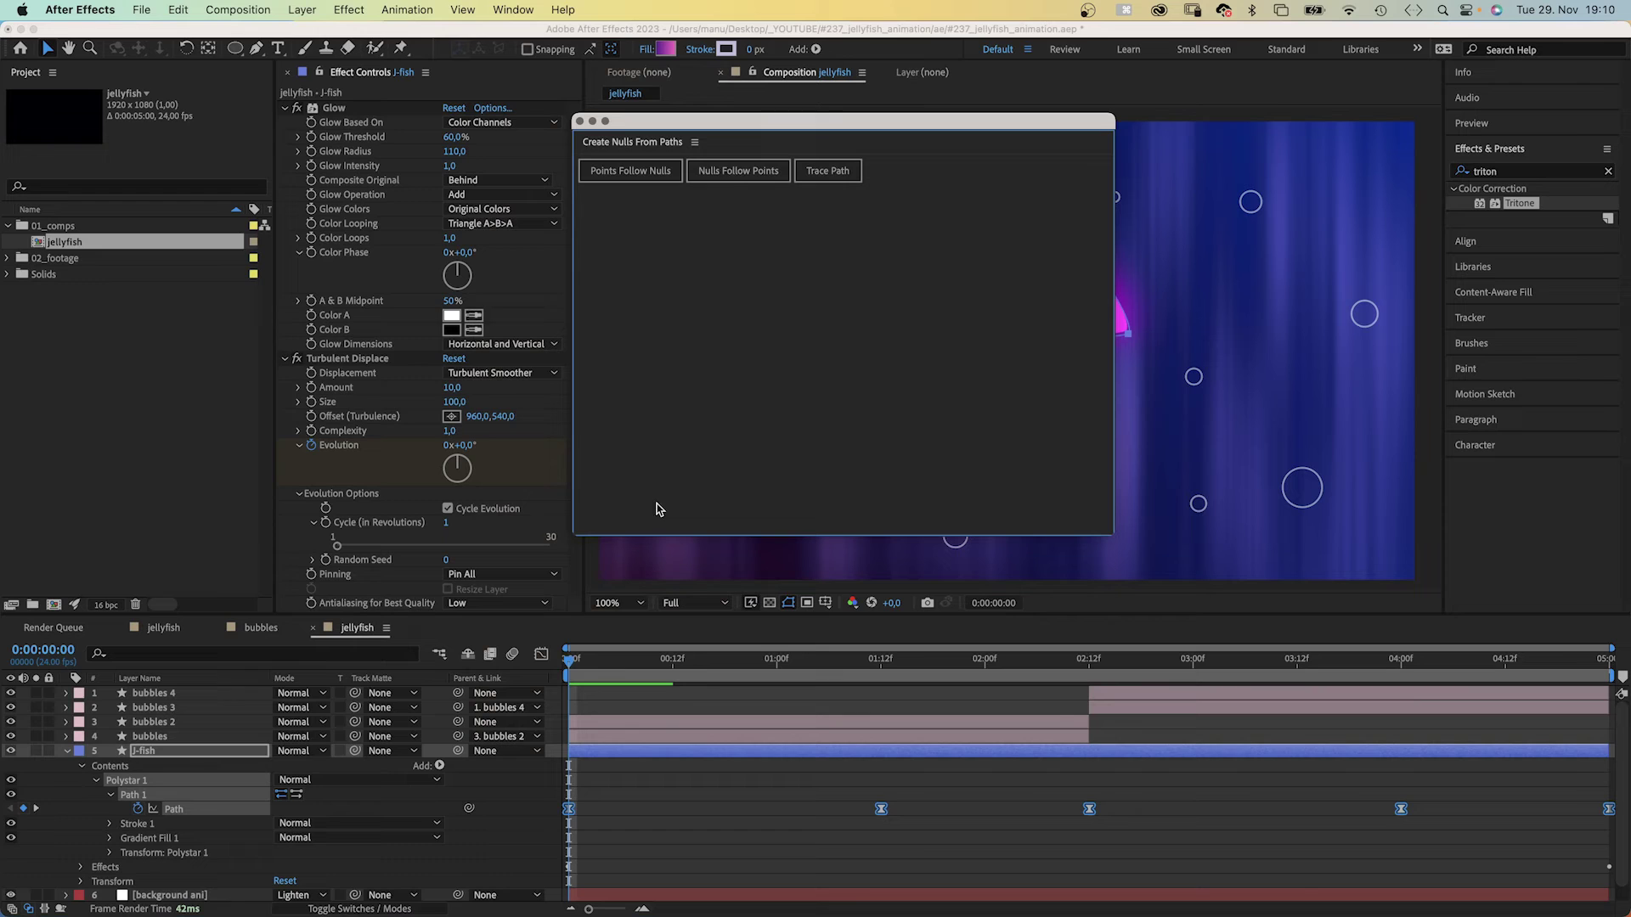
click(733, 171)
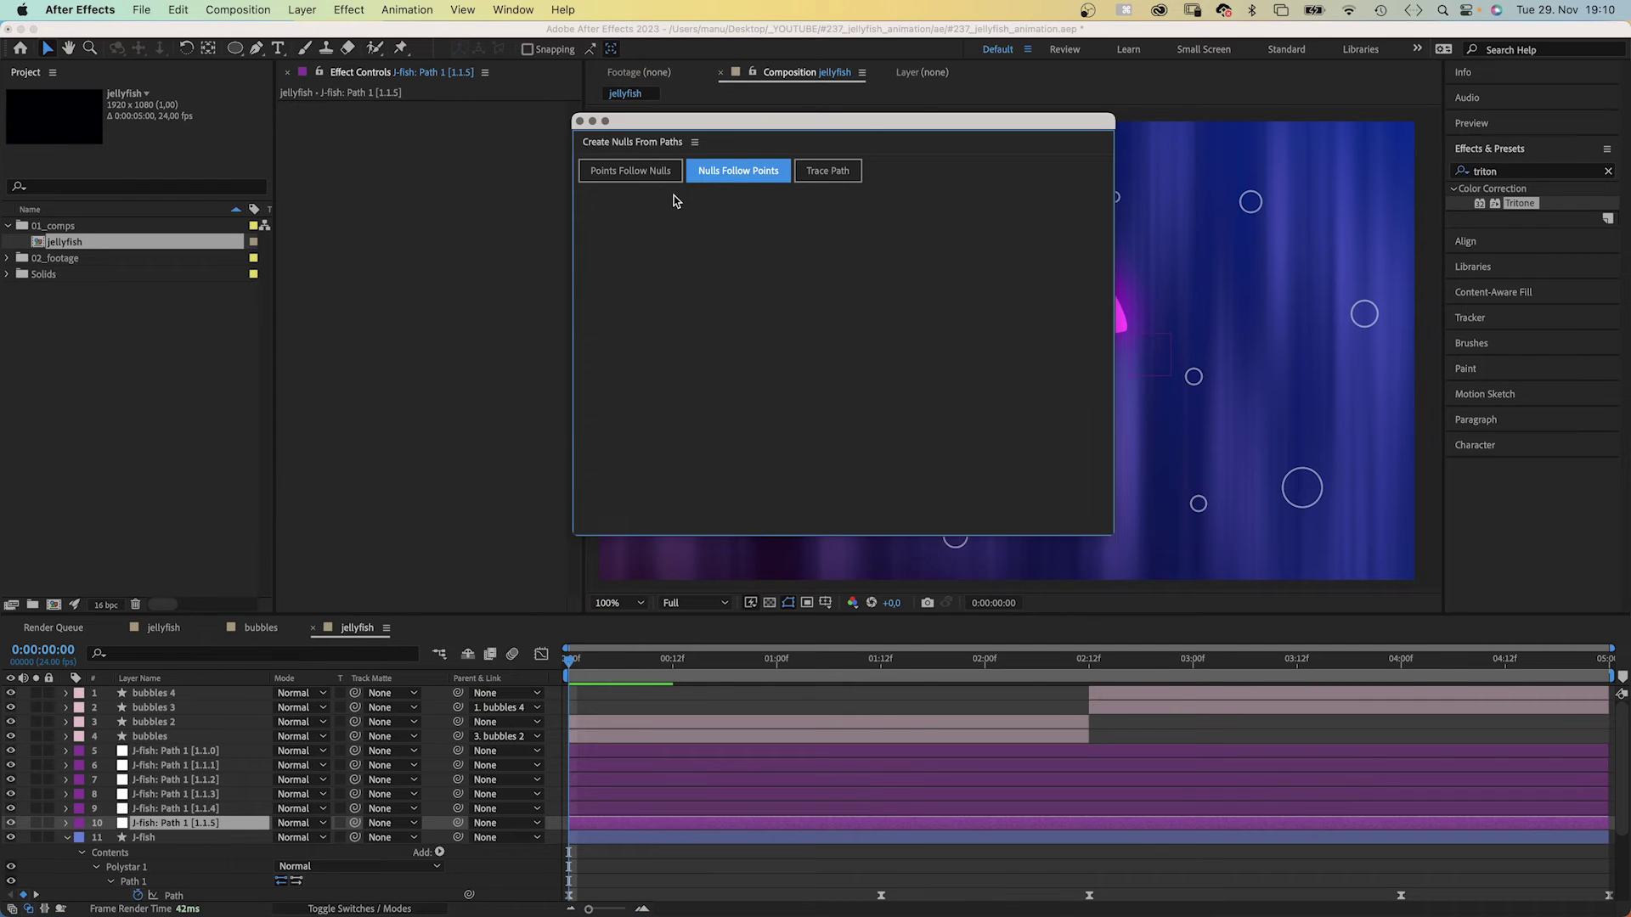
click(581, 121)
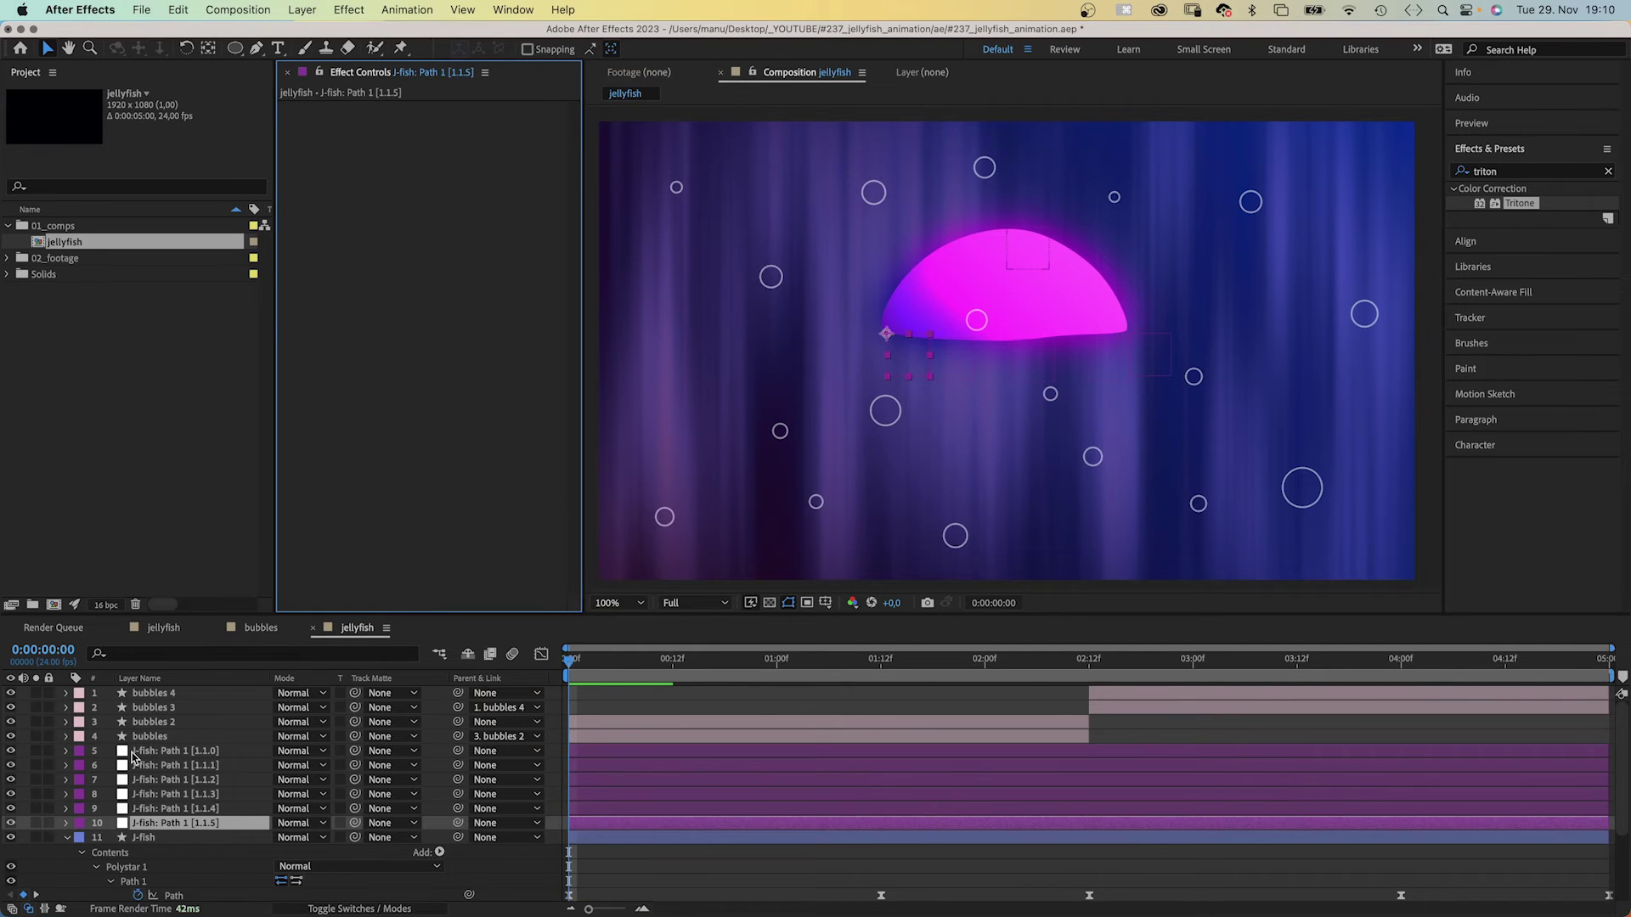
Select the six new null layers and preview their motion.
click(164, 752)
shift+click(159, 823)
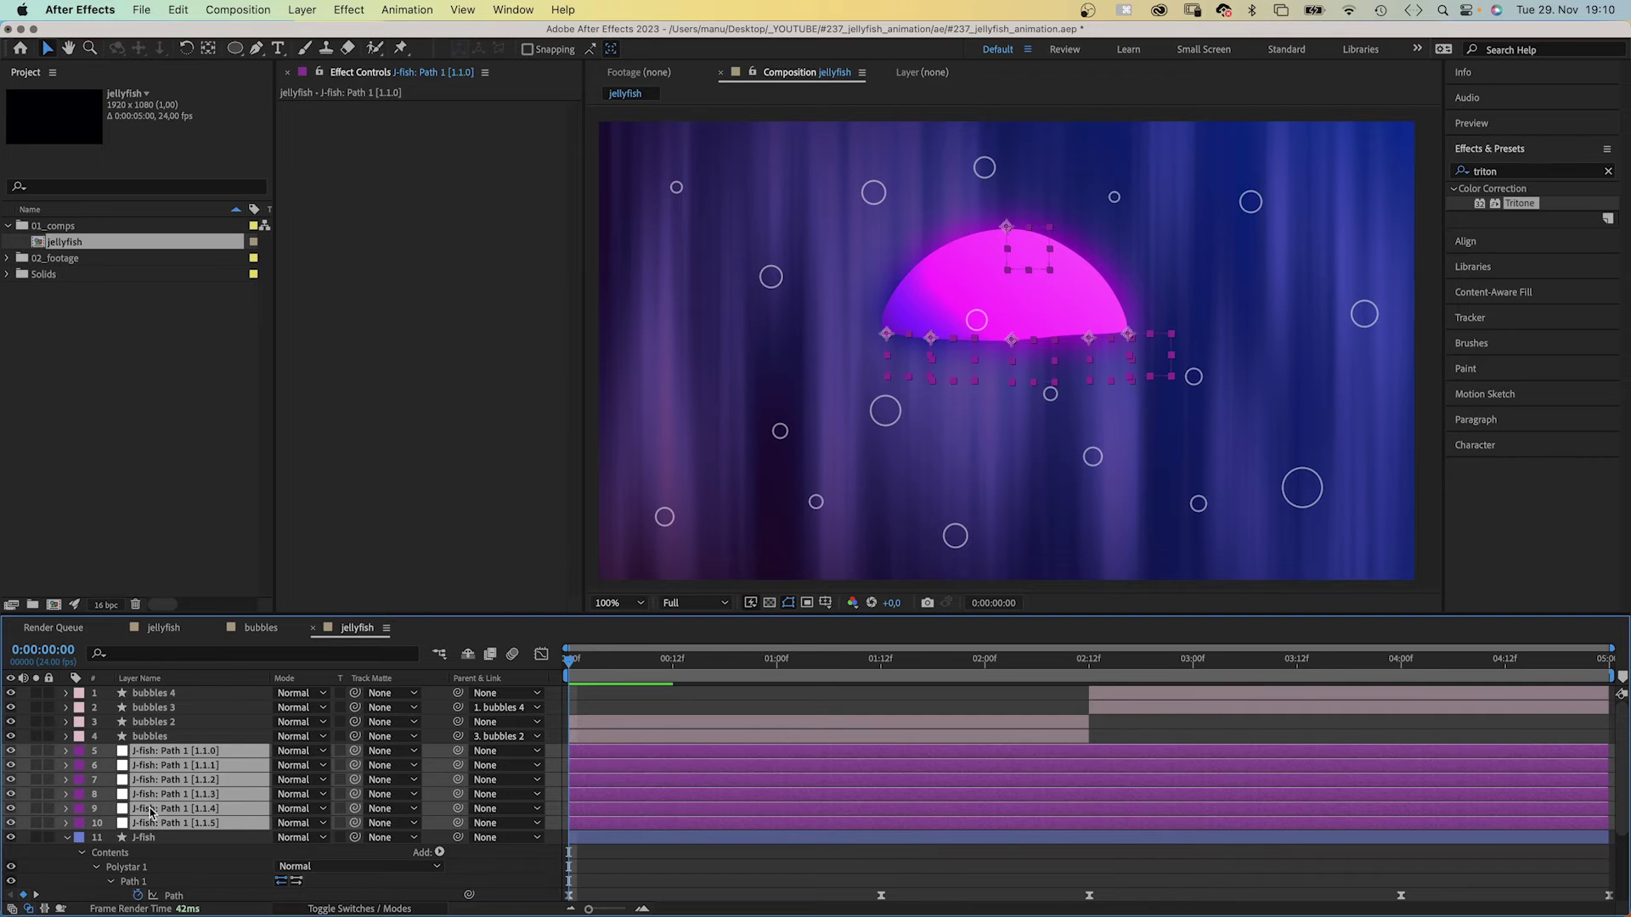
key(space)
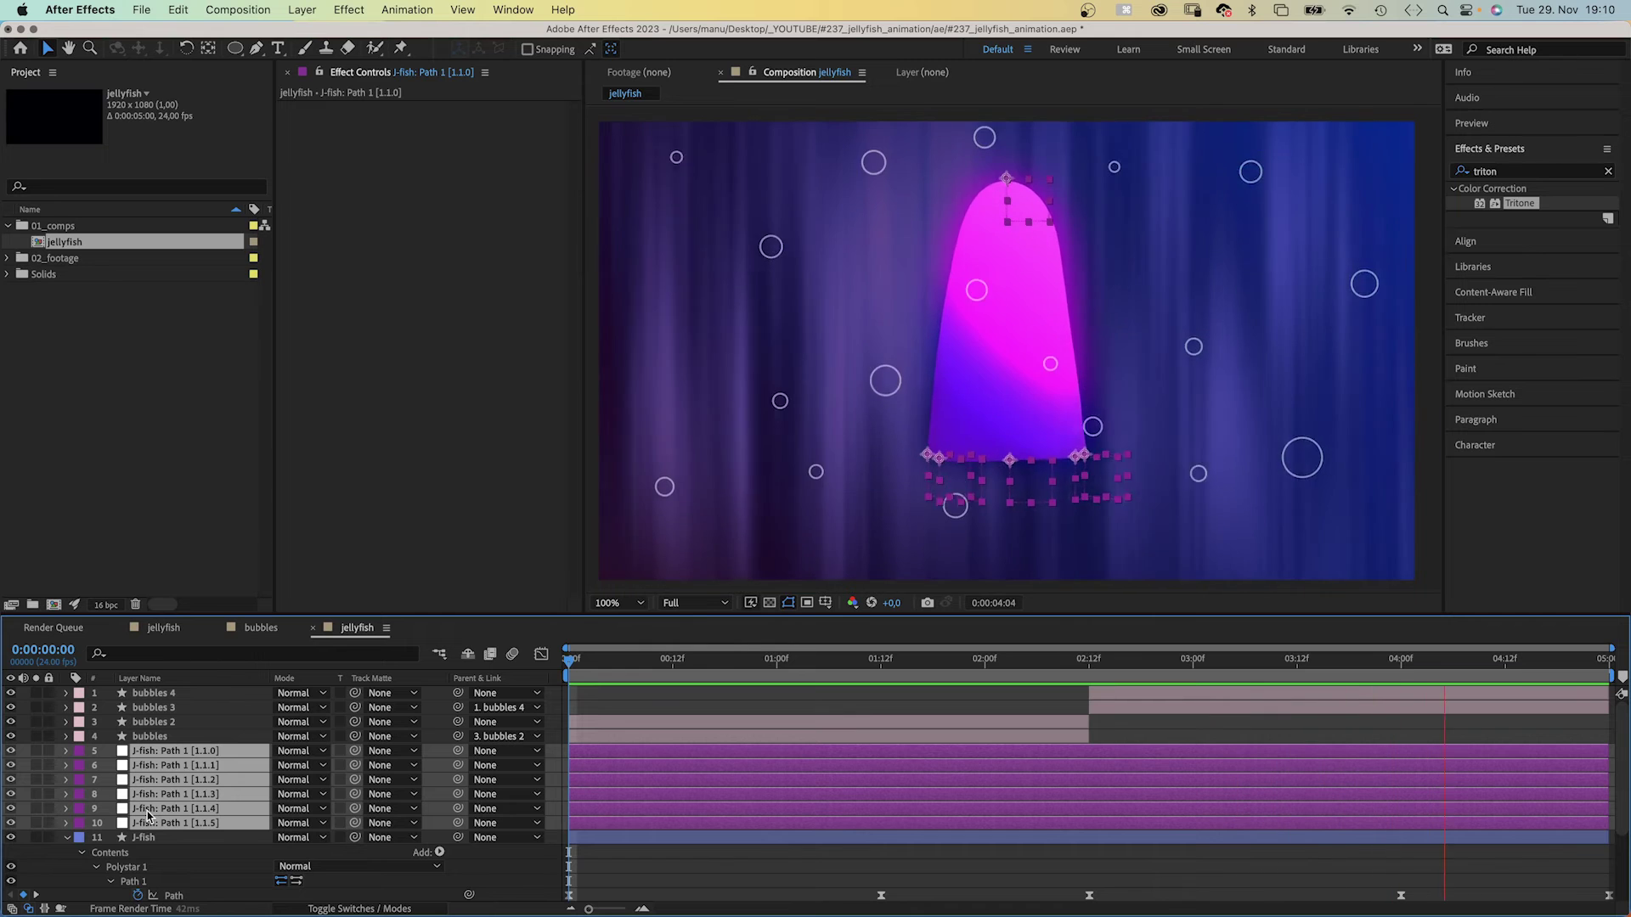
Preview the jellyfish animation near the end of the timeline with the six nulls selected.
key(space)
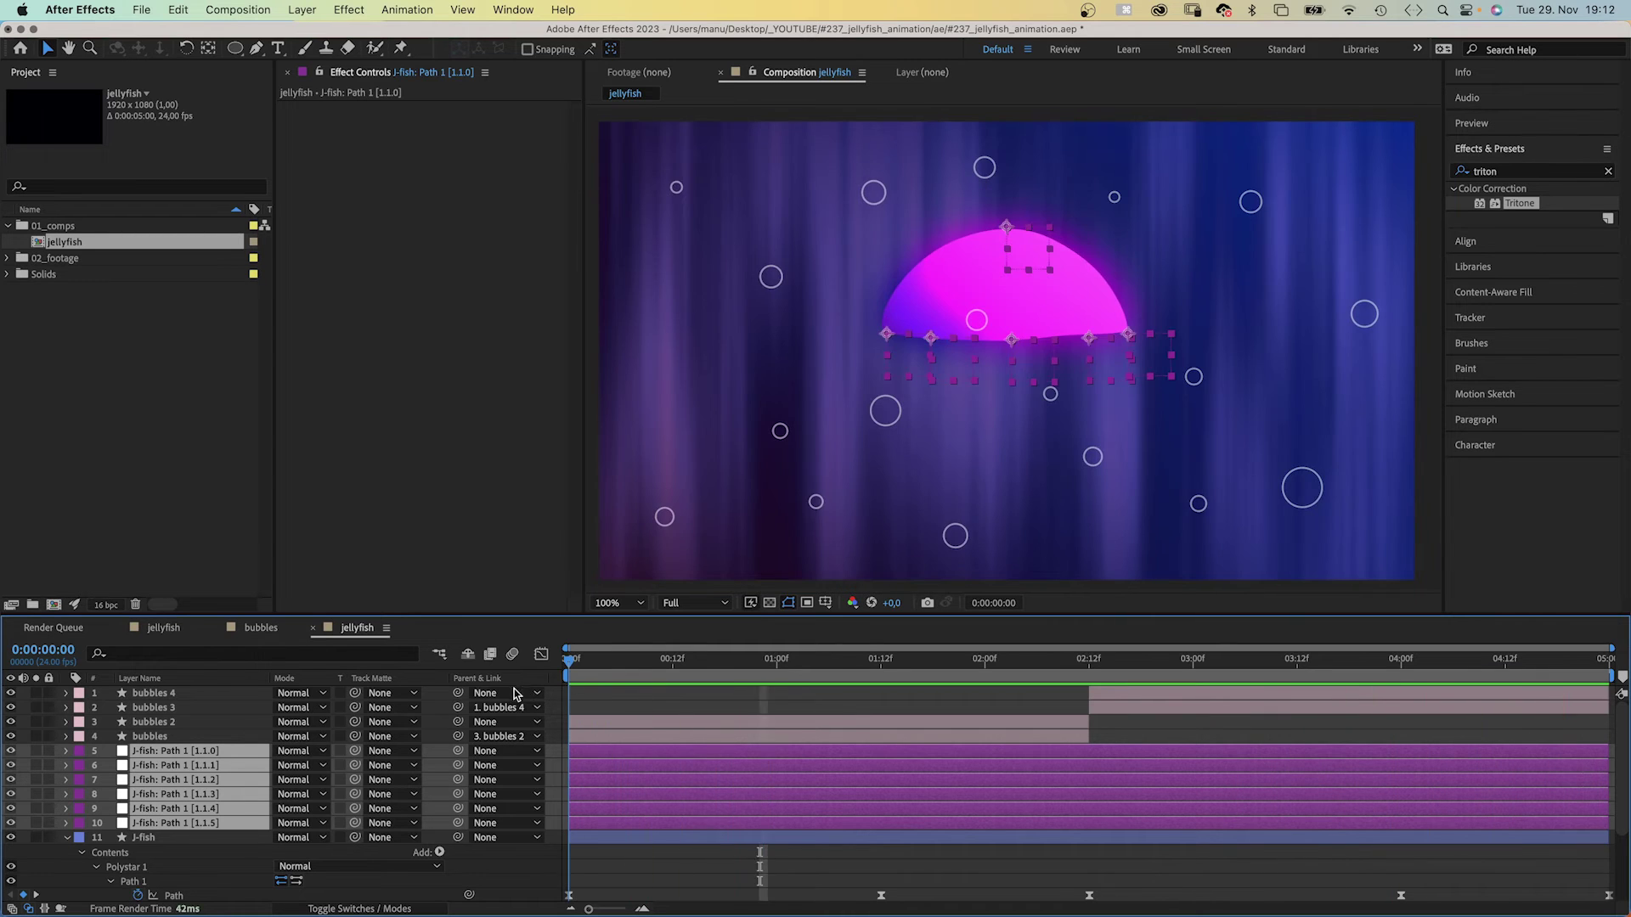
click(147, 895)
key(End)
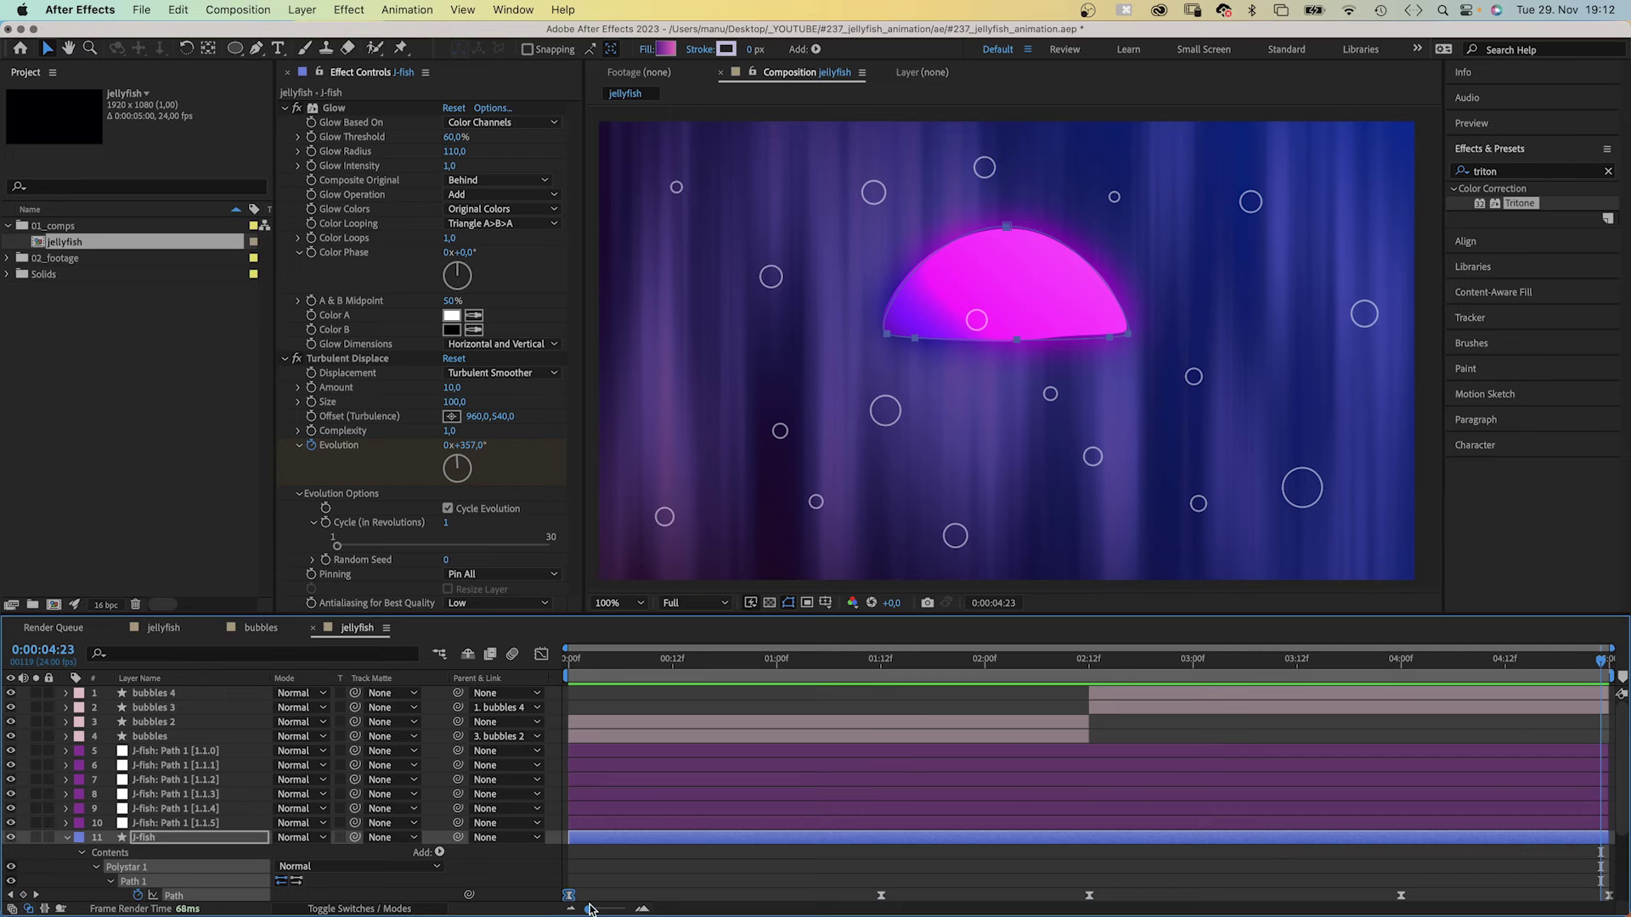
key(Page_Down)
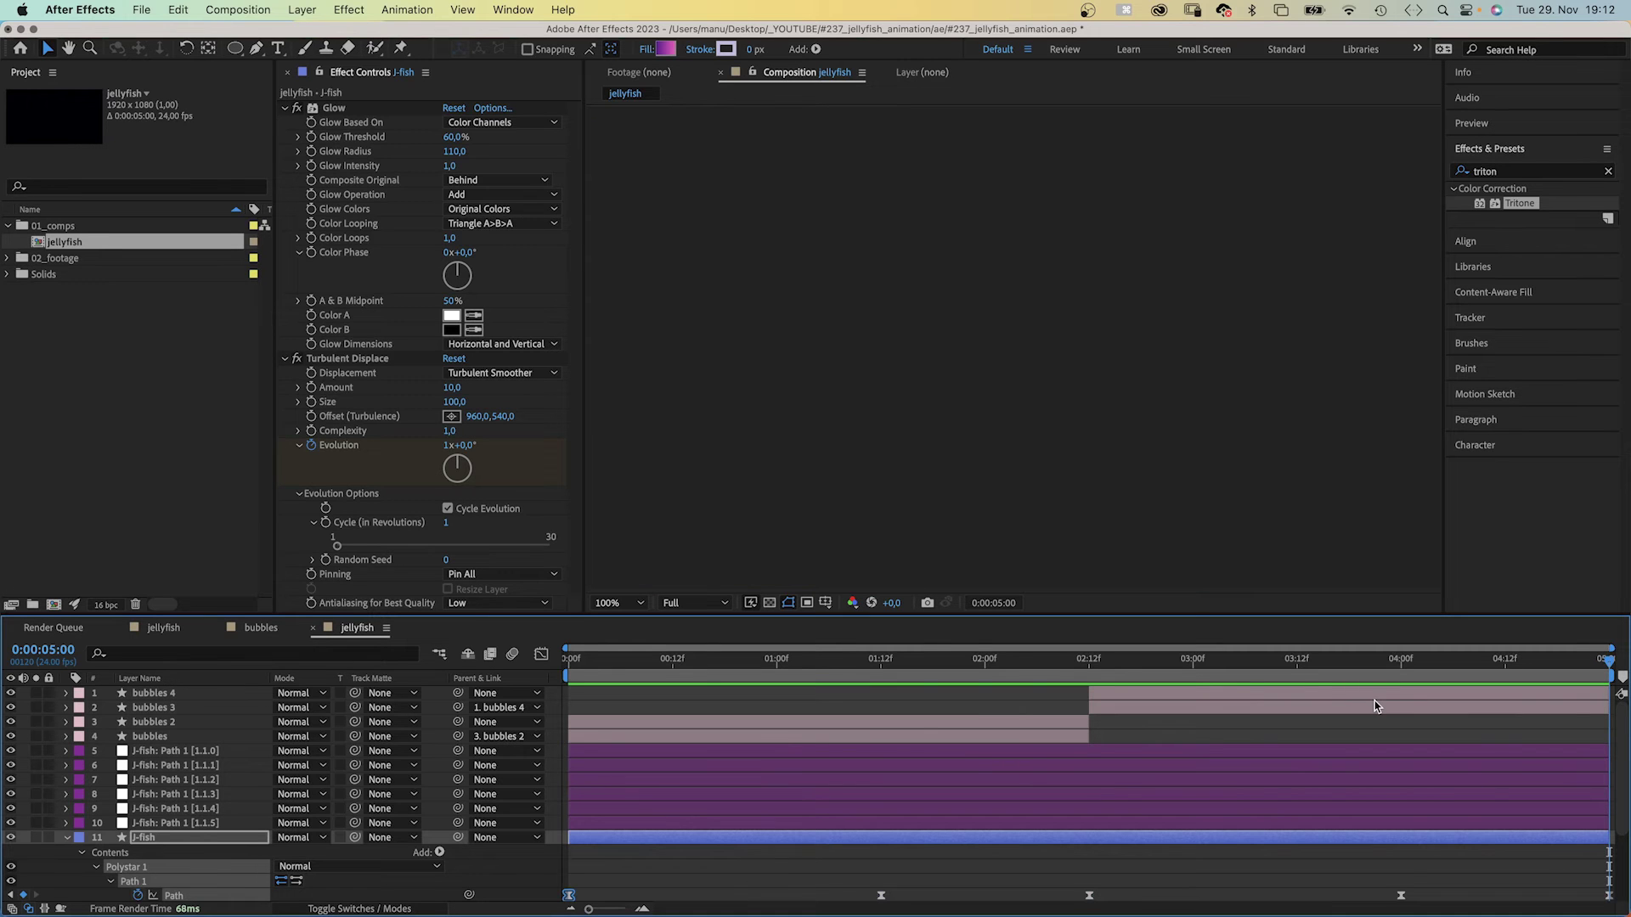
key(space)
shift+click(210, 824)
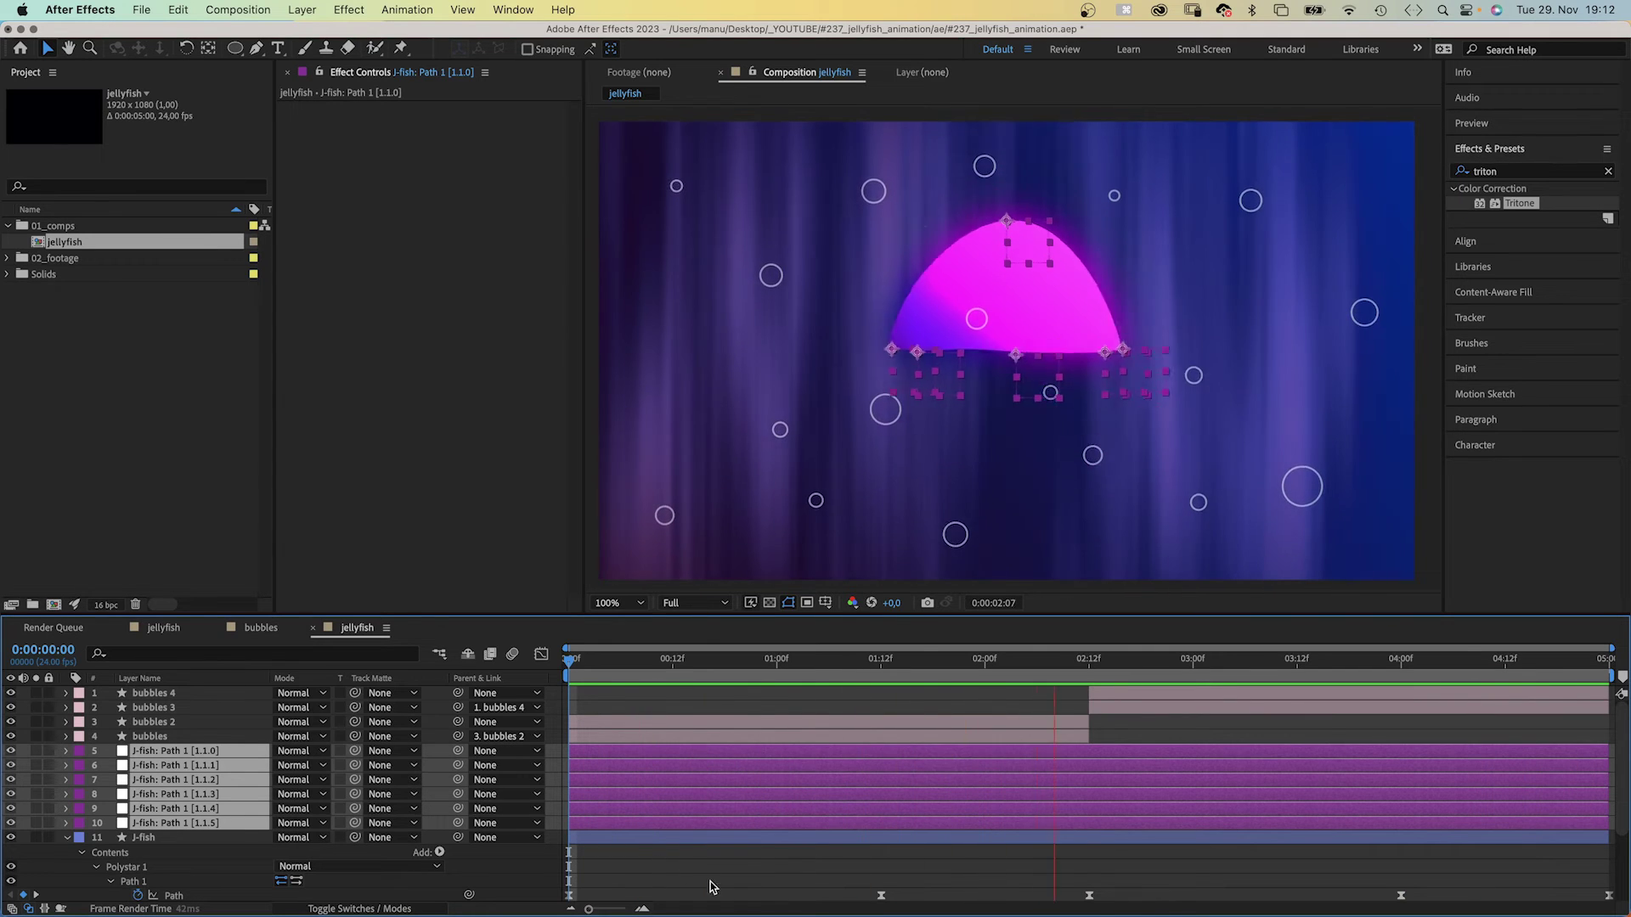
key(space)
Select the jellyfish Path keyframe at the 01:12 tall bell pose.
drag(1087, 662, 1090, 661)
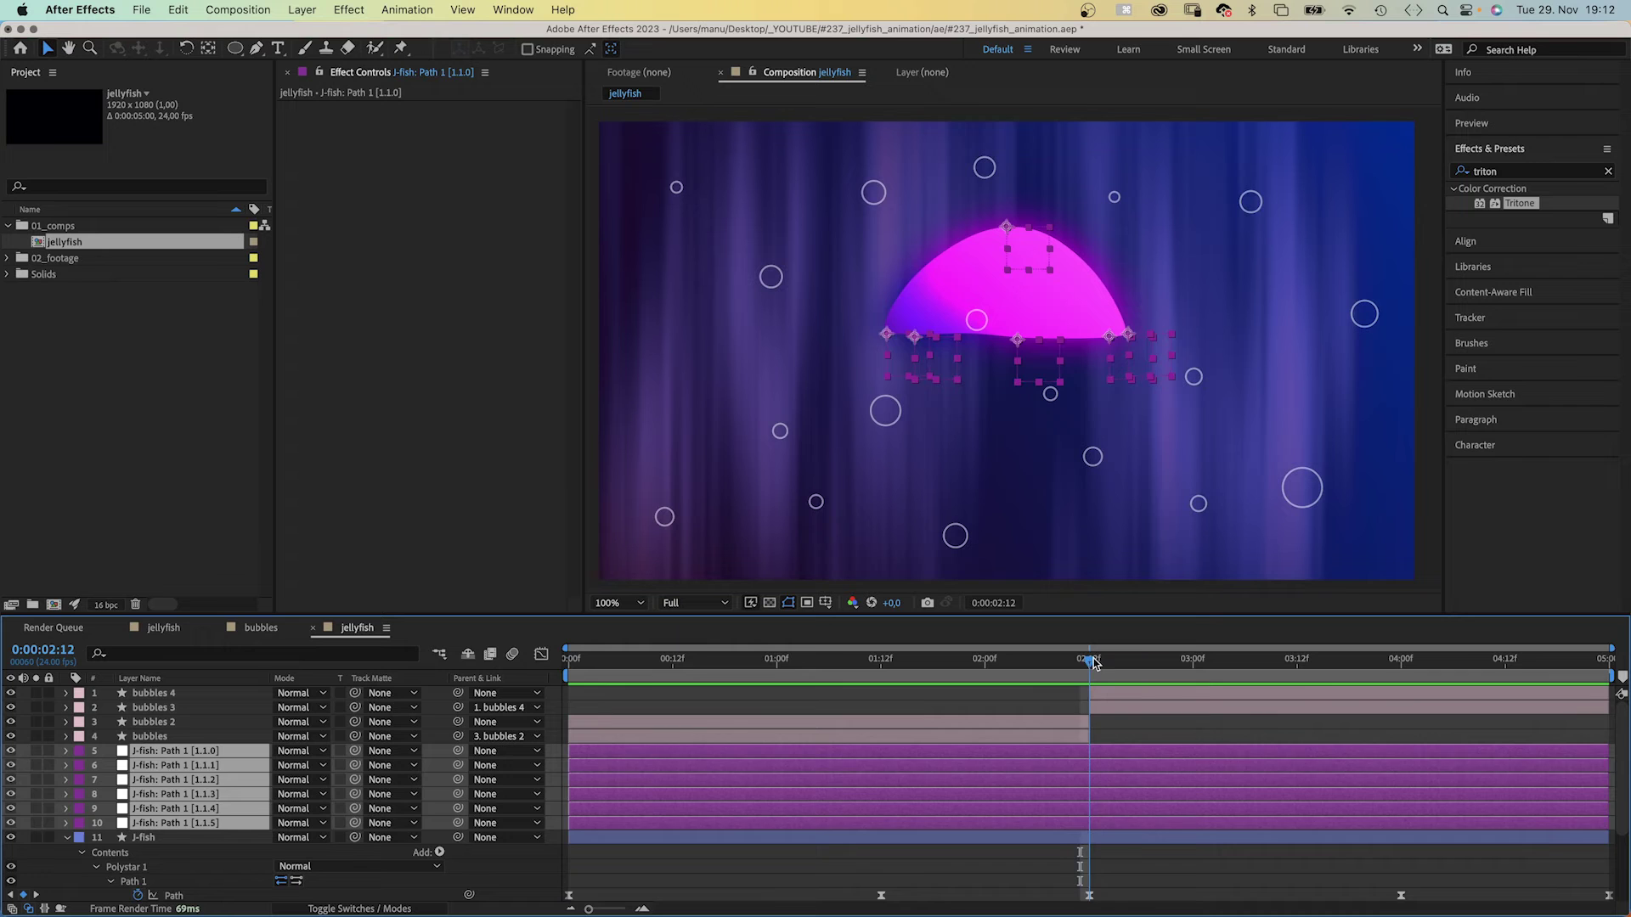
click(1138, 852)
click(1090, 895)
scroll(1094, 841, down, 1)
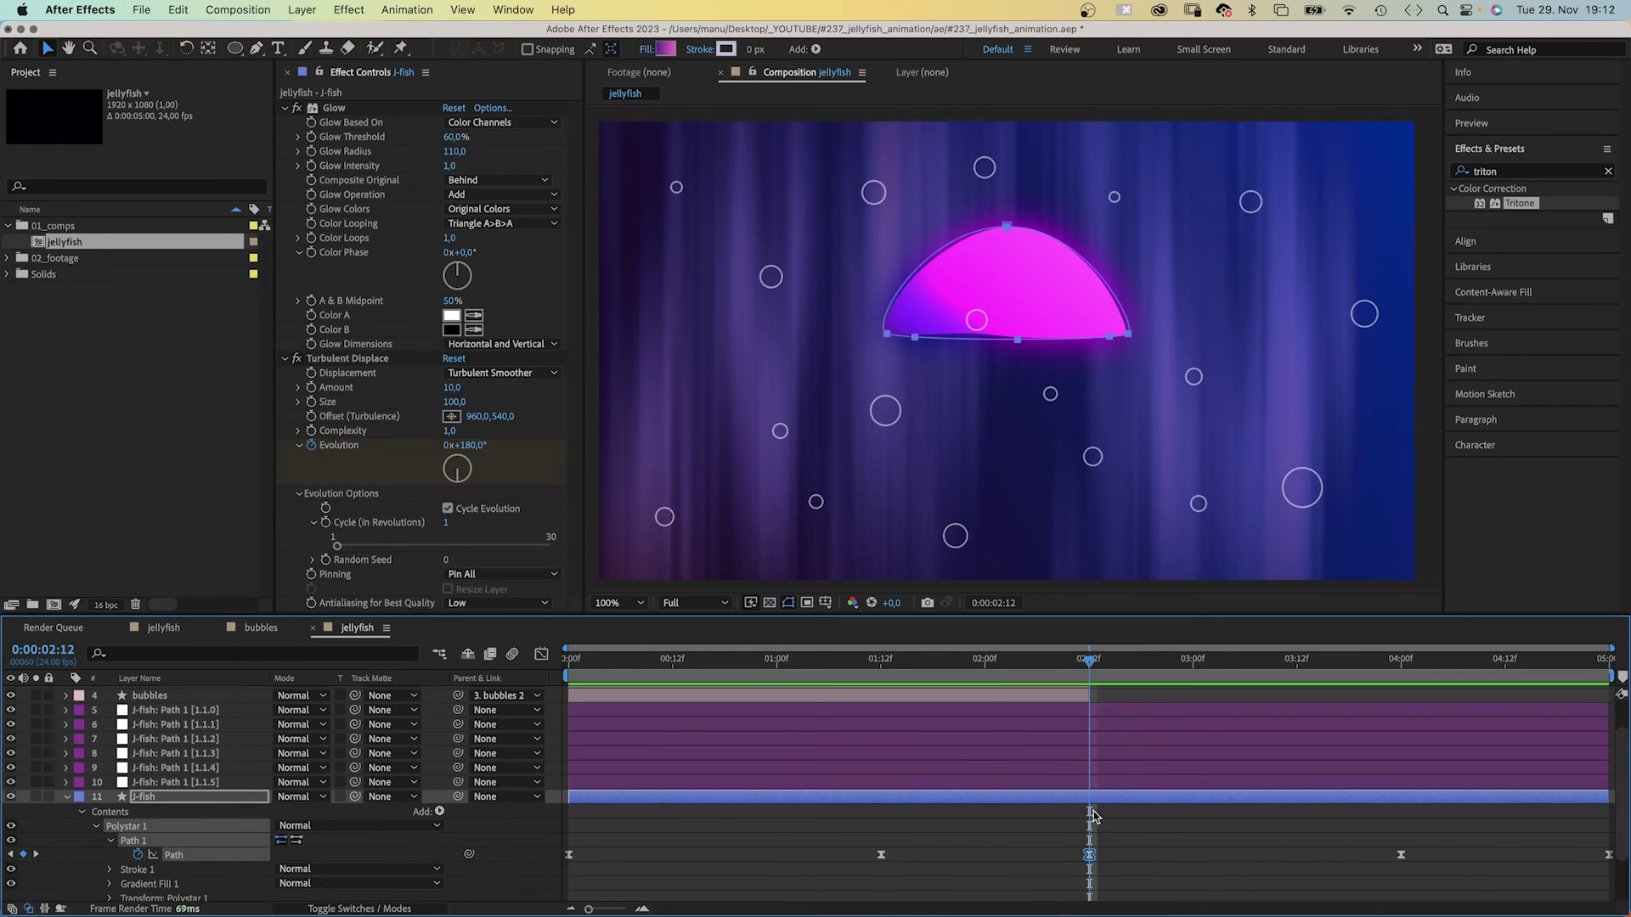
drag(1090, 661, 881, 661)
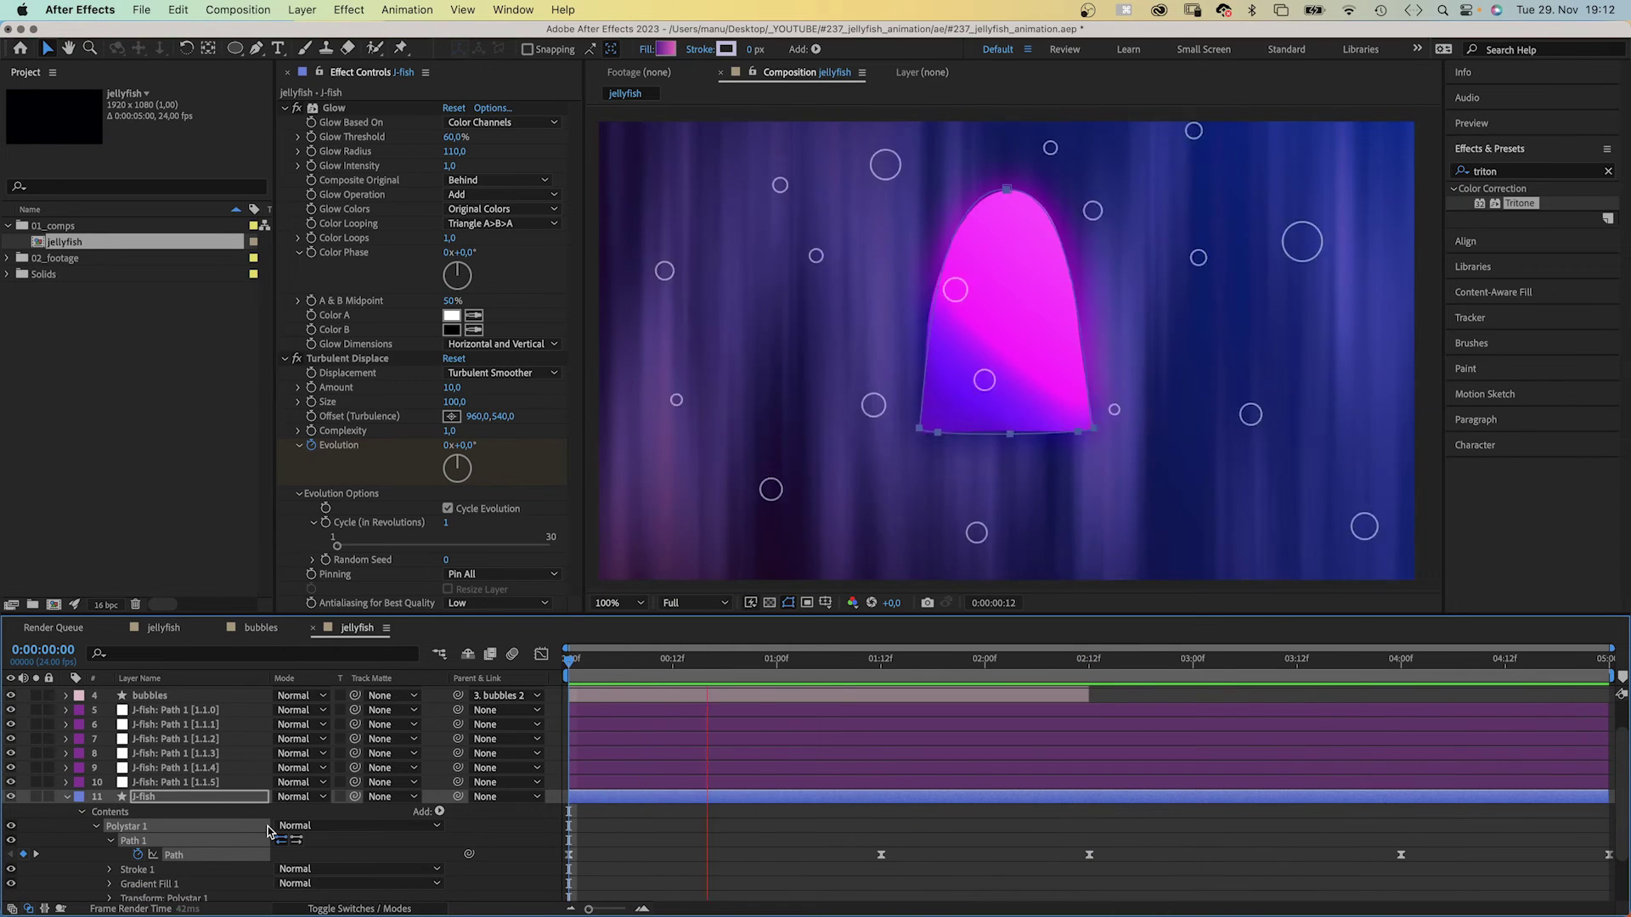
click(881, 854)
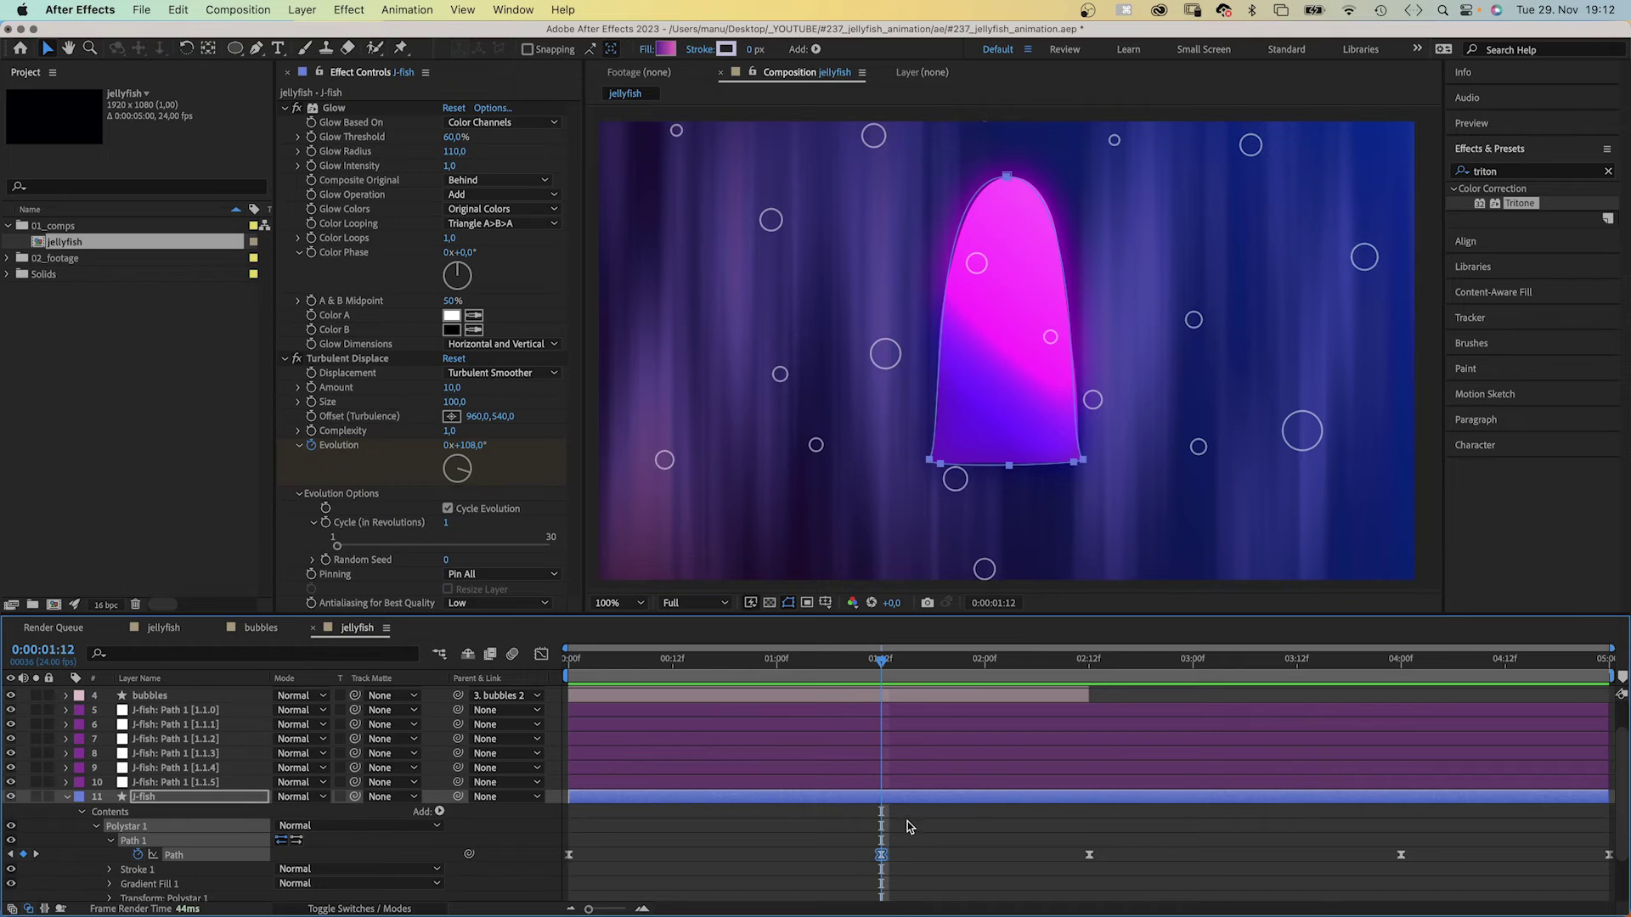
Add two points along the bell's bottom edge, then preview from 04:00.
click(956, 465)
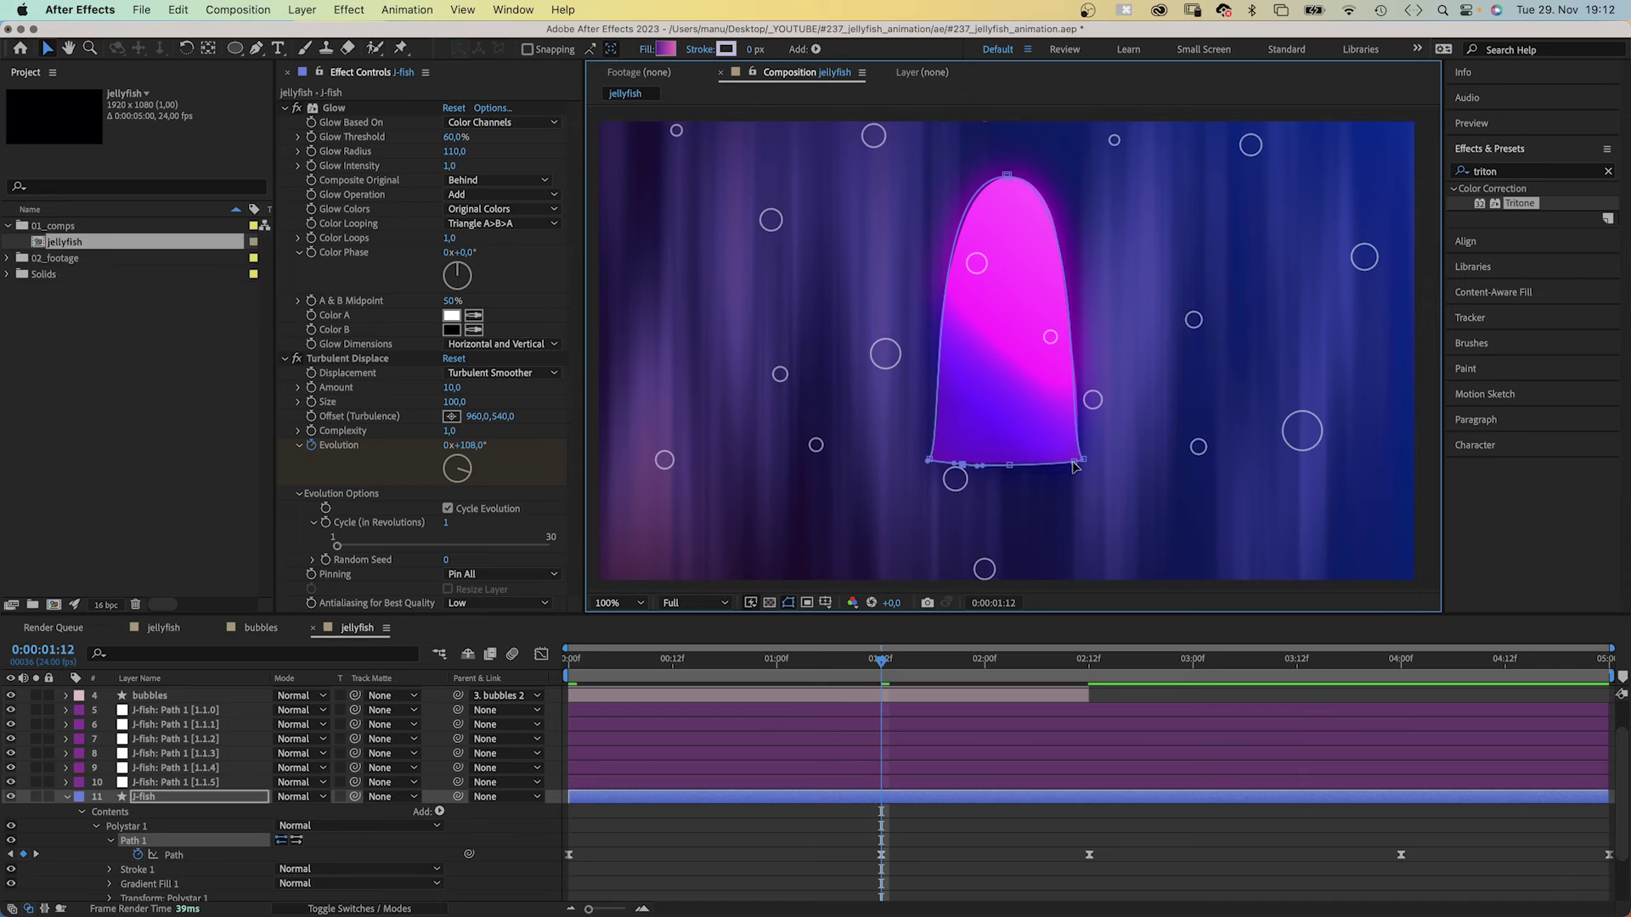
click(1043, 465)
click(880, 854)
drag(1352, 672, 1400, 663)
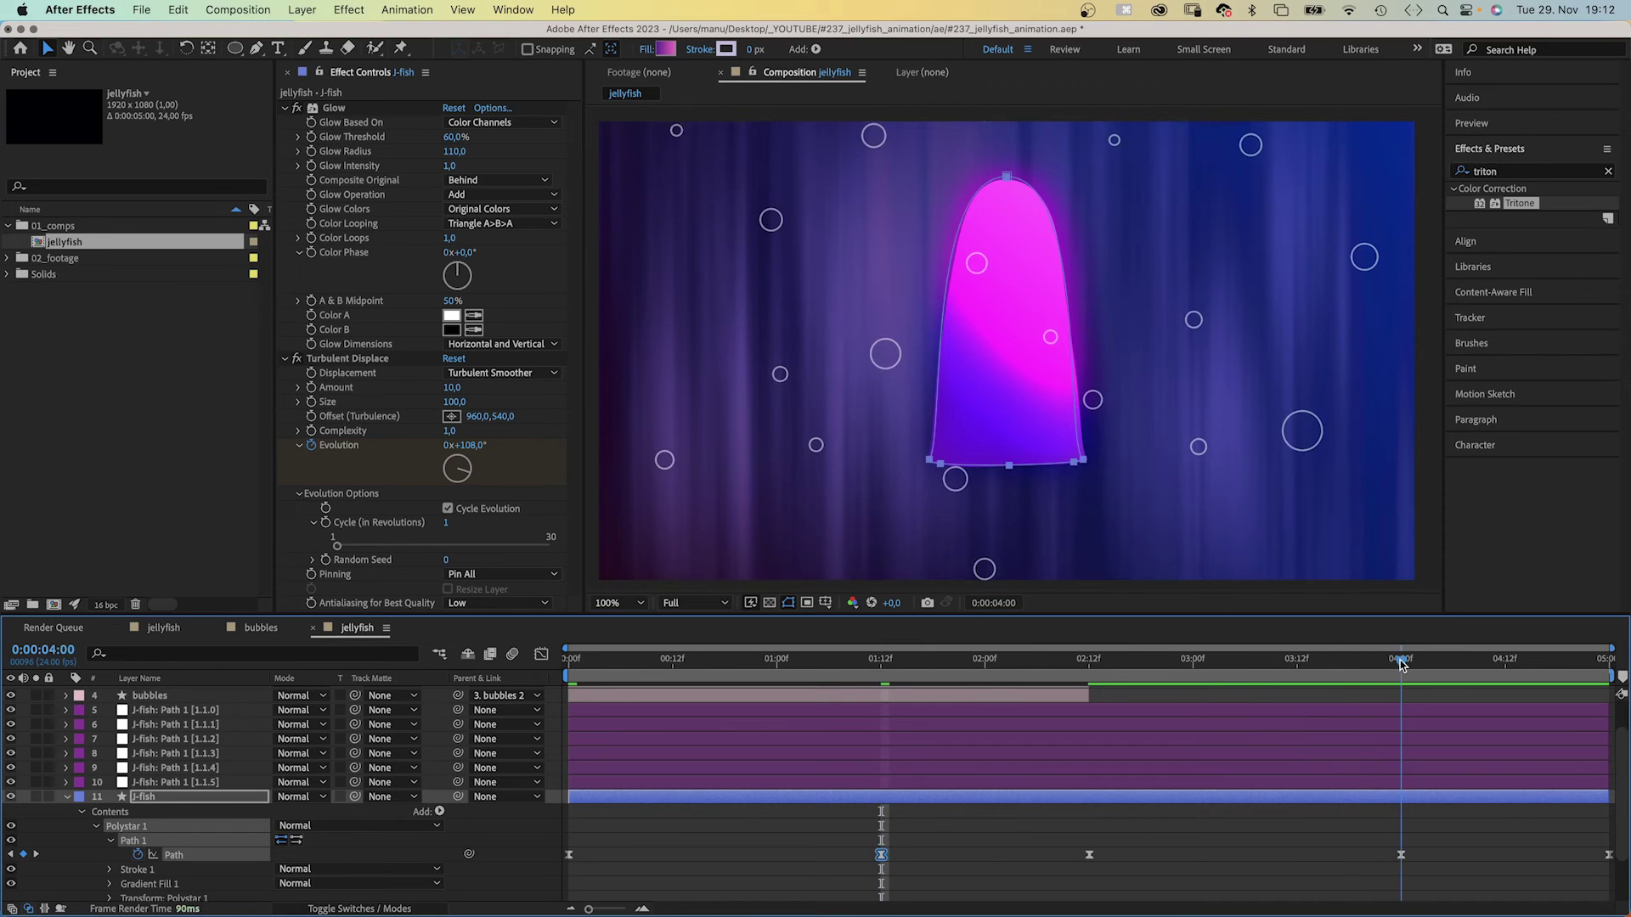
key(space)
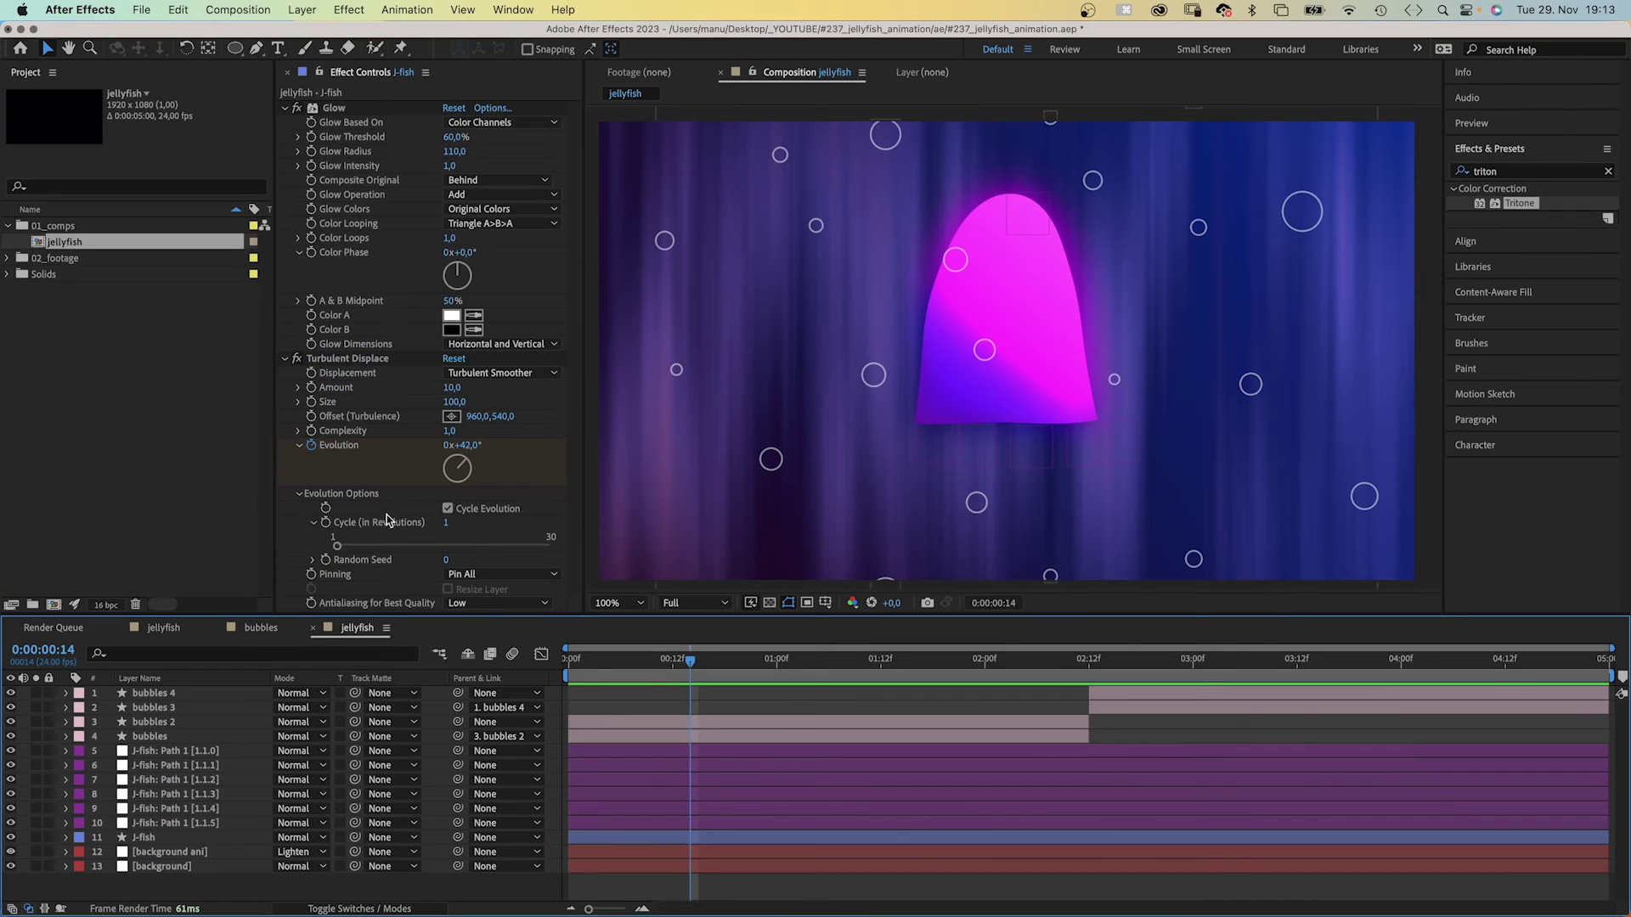
Draw a curved tentacle stroke hanging below the jellyfish's left edge.
click(256, 48)
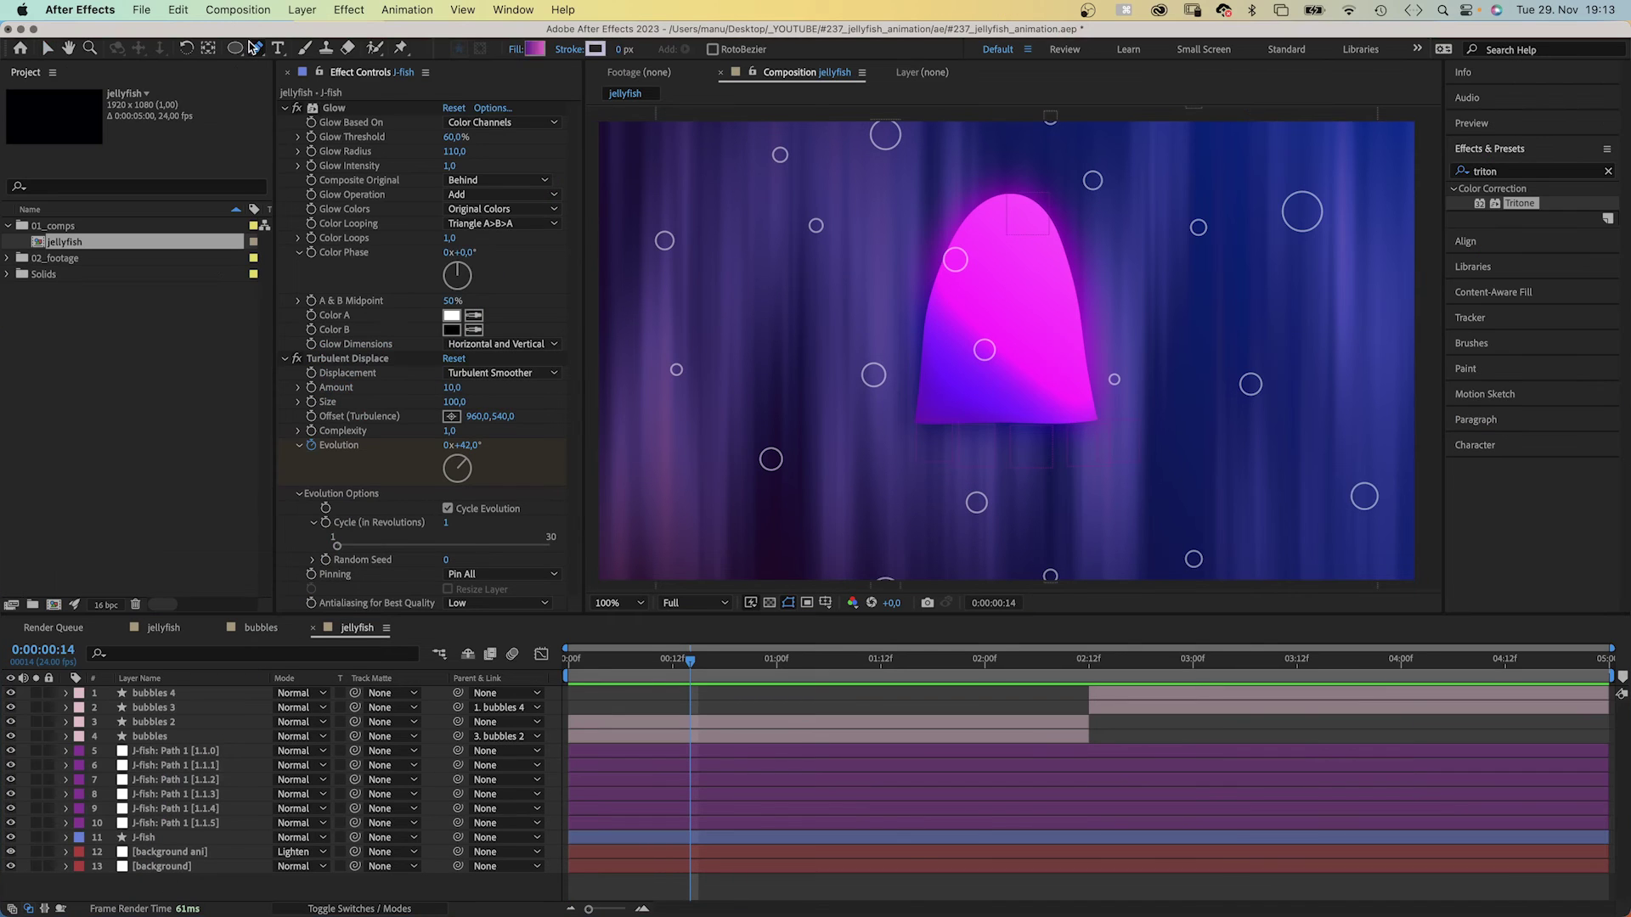
click(622, 50)
text(25)
click(933, 421)
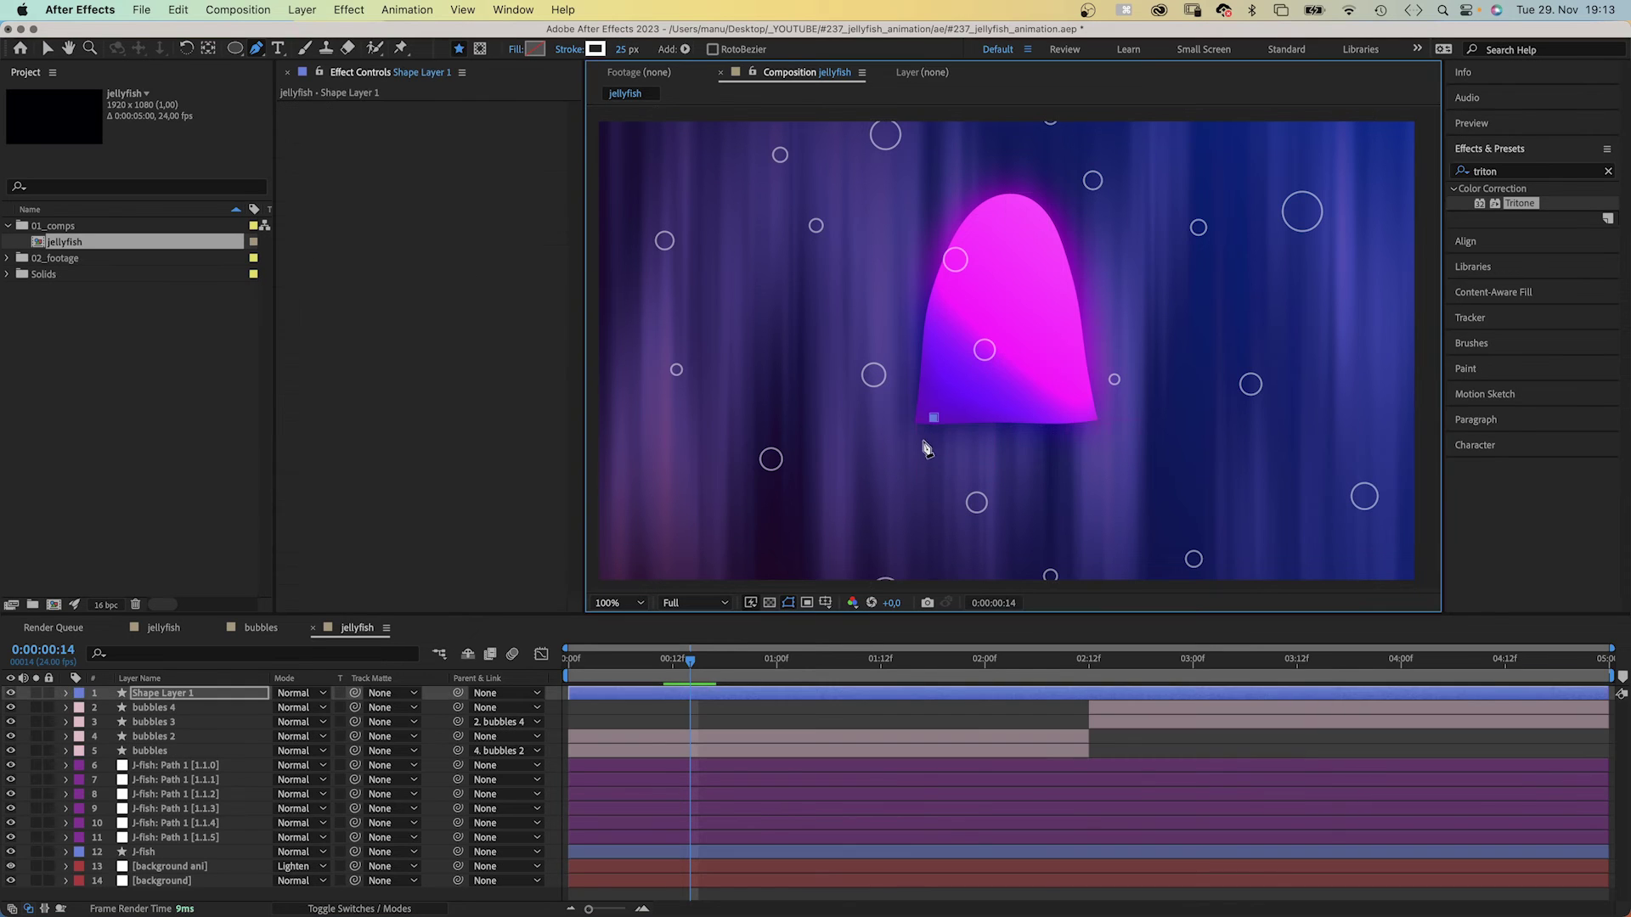
drag(939, 527, 927, 546)
key(v)
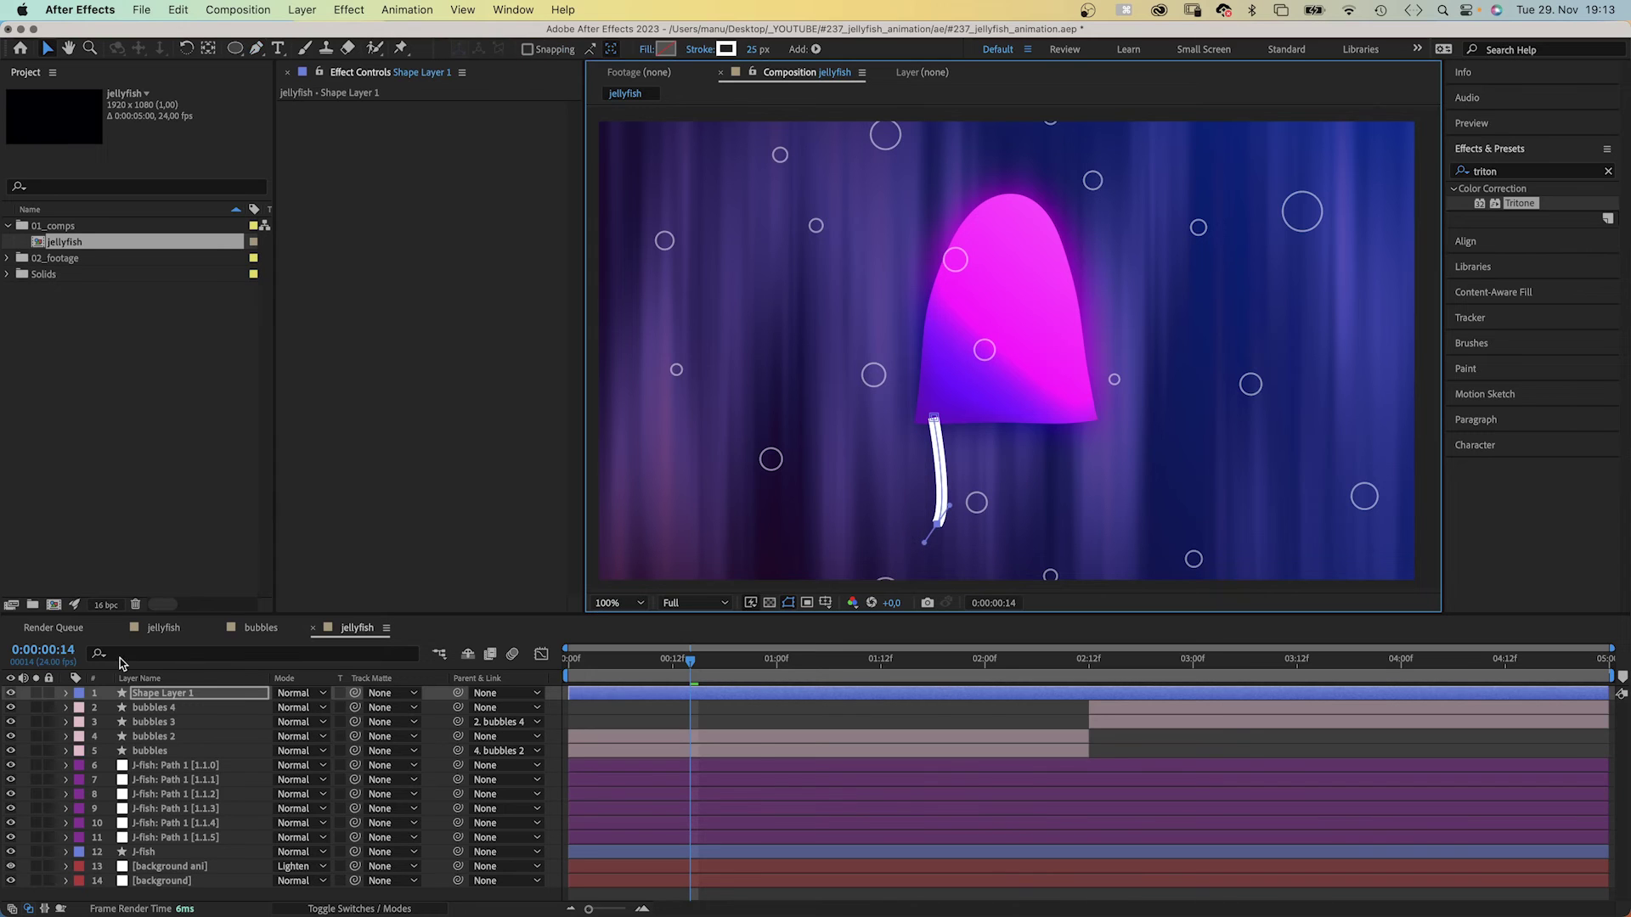
Name the new shape layer 'tentacle 1' and move it below J-fish.
click(175, 698)
text(ta)
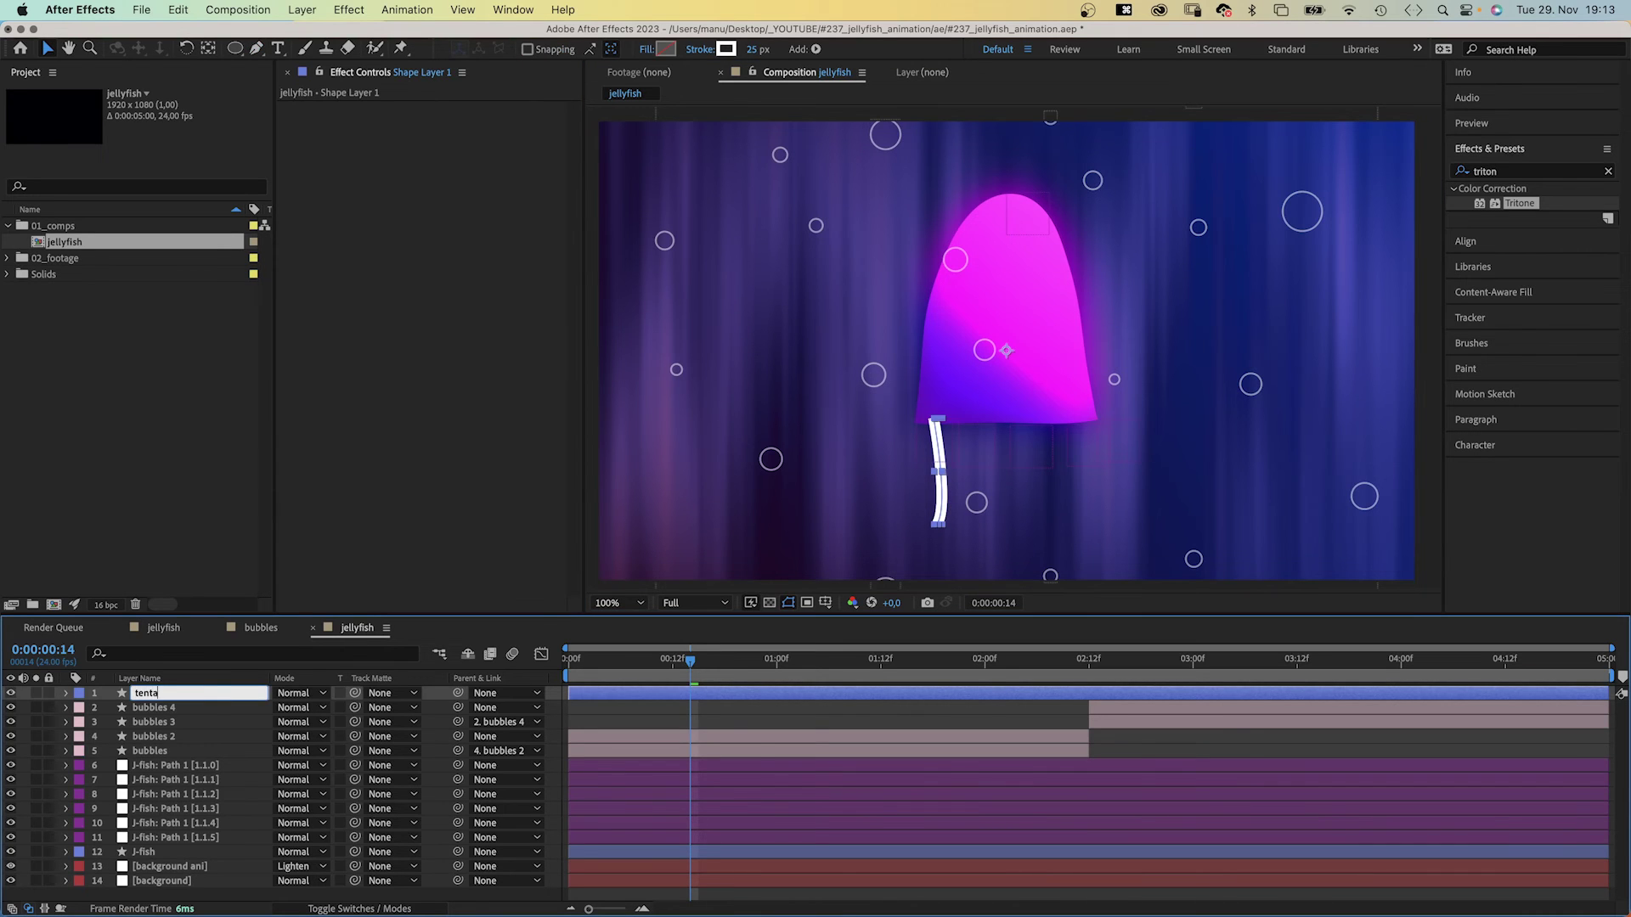
text(cle 1)
key(Return)
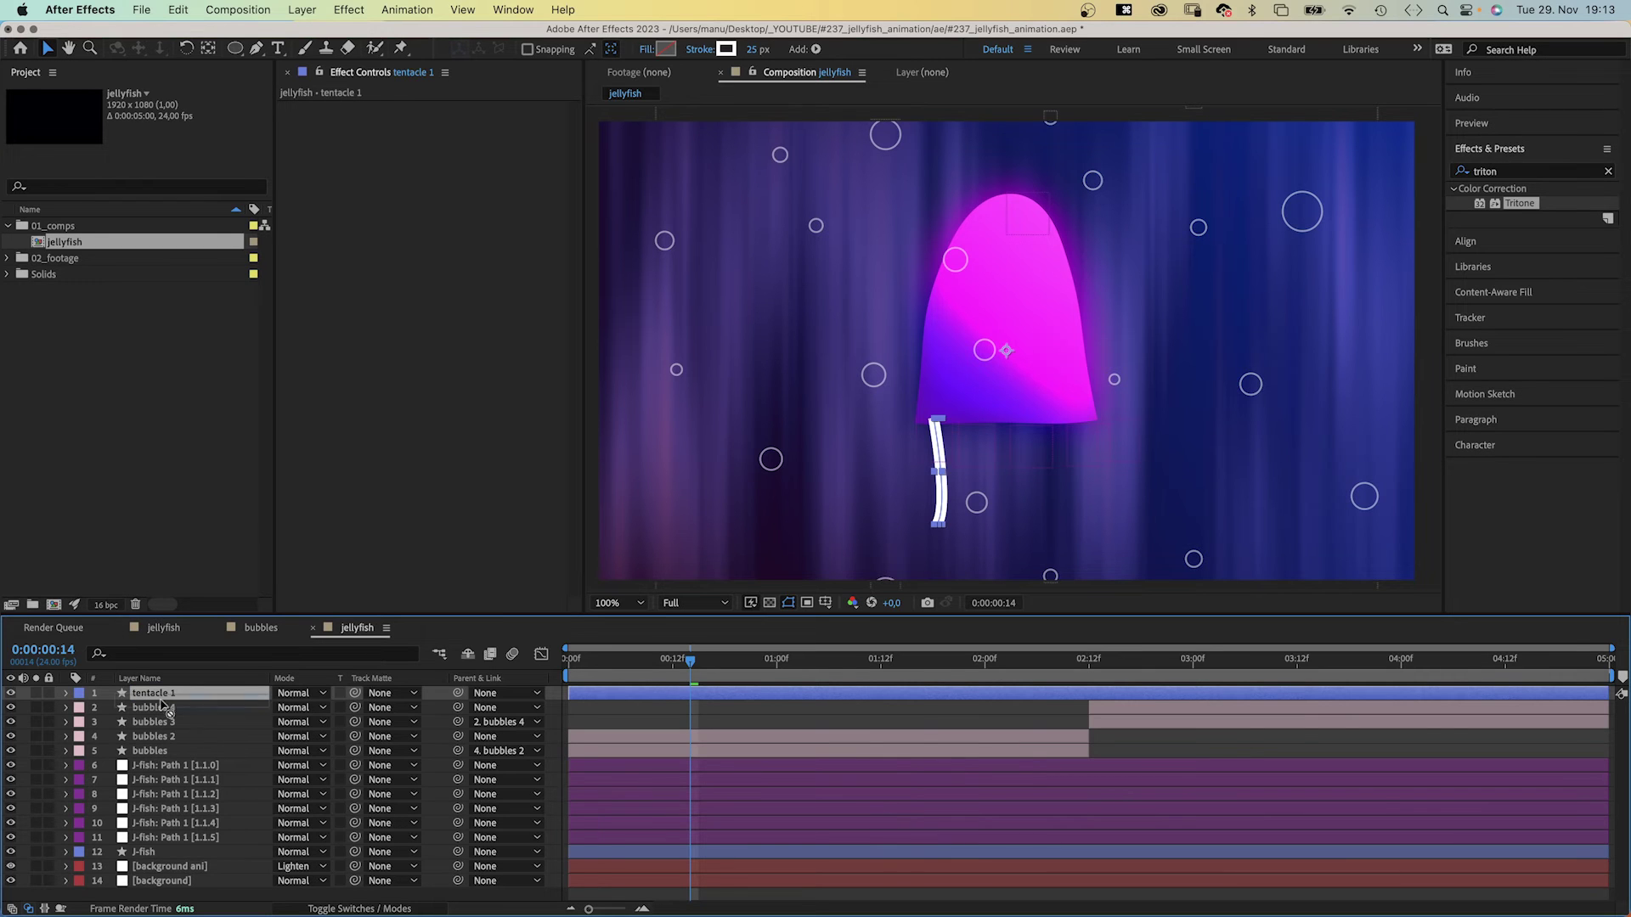
drag(166, 709, 141, 866)
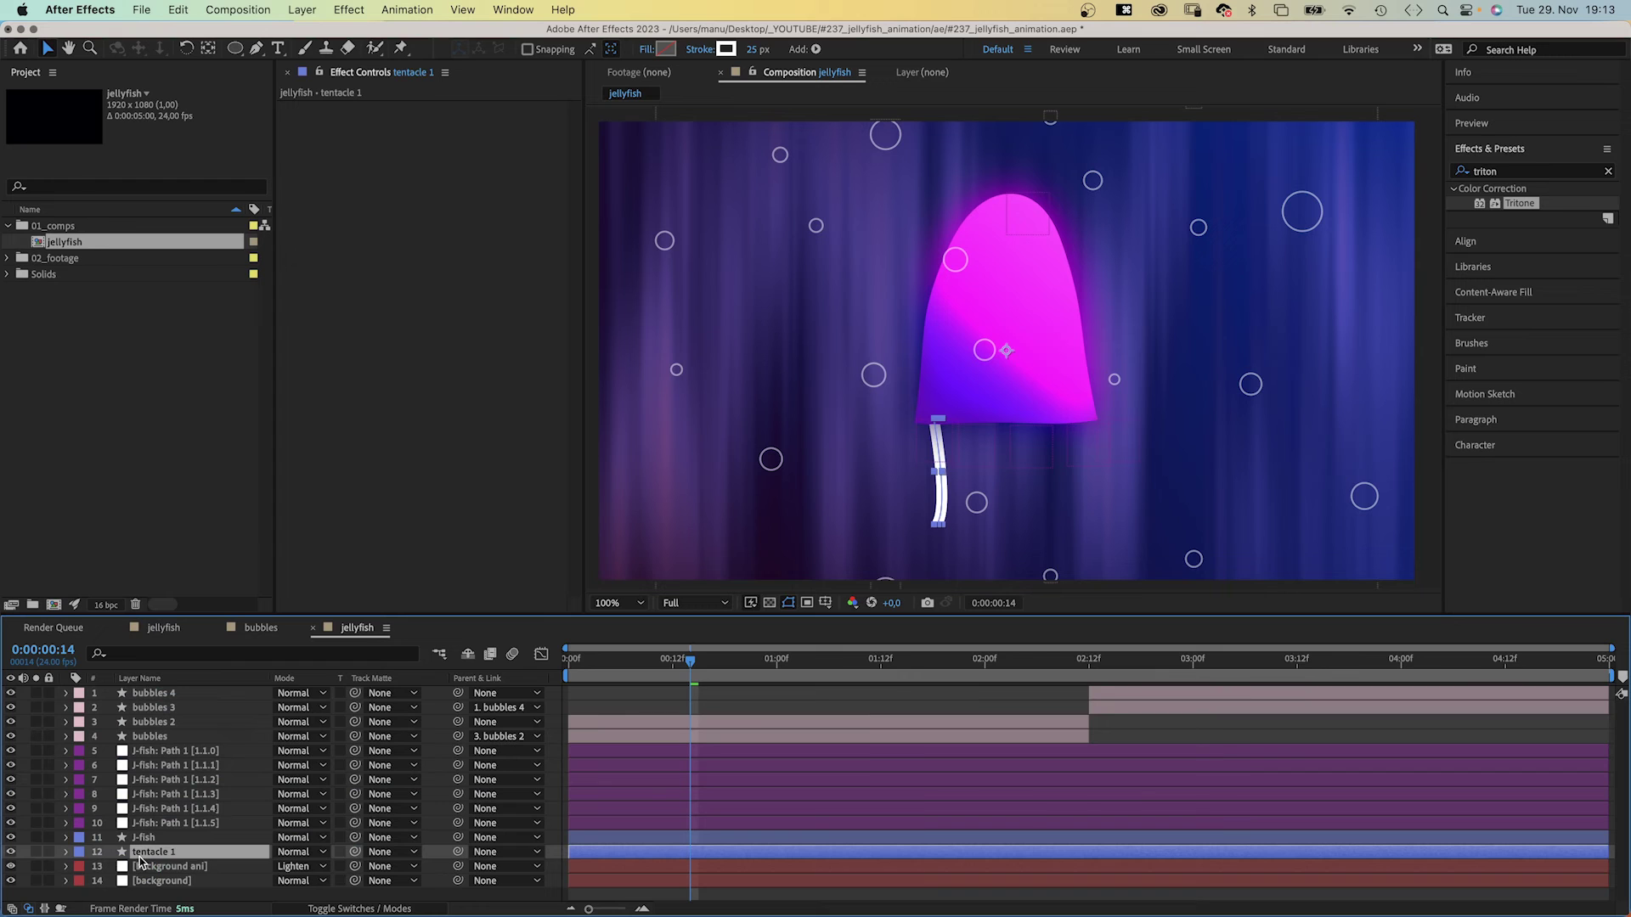
Set tentacle 1's Stroke 1 Taper End Length to 100%, then collapse Taper.
click(68, 852)
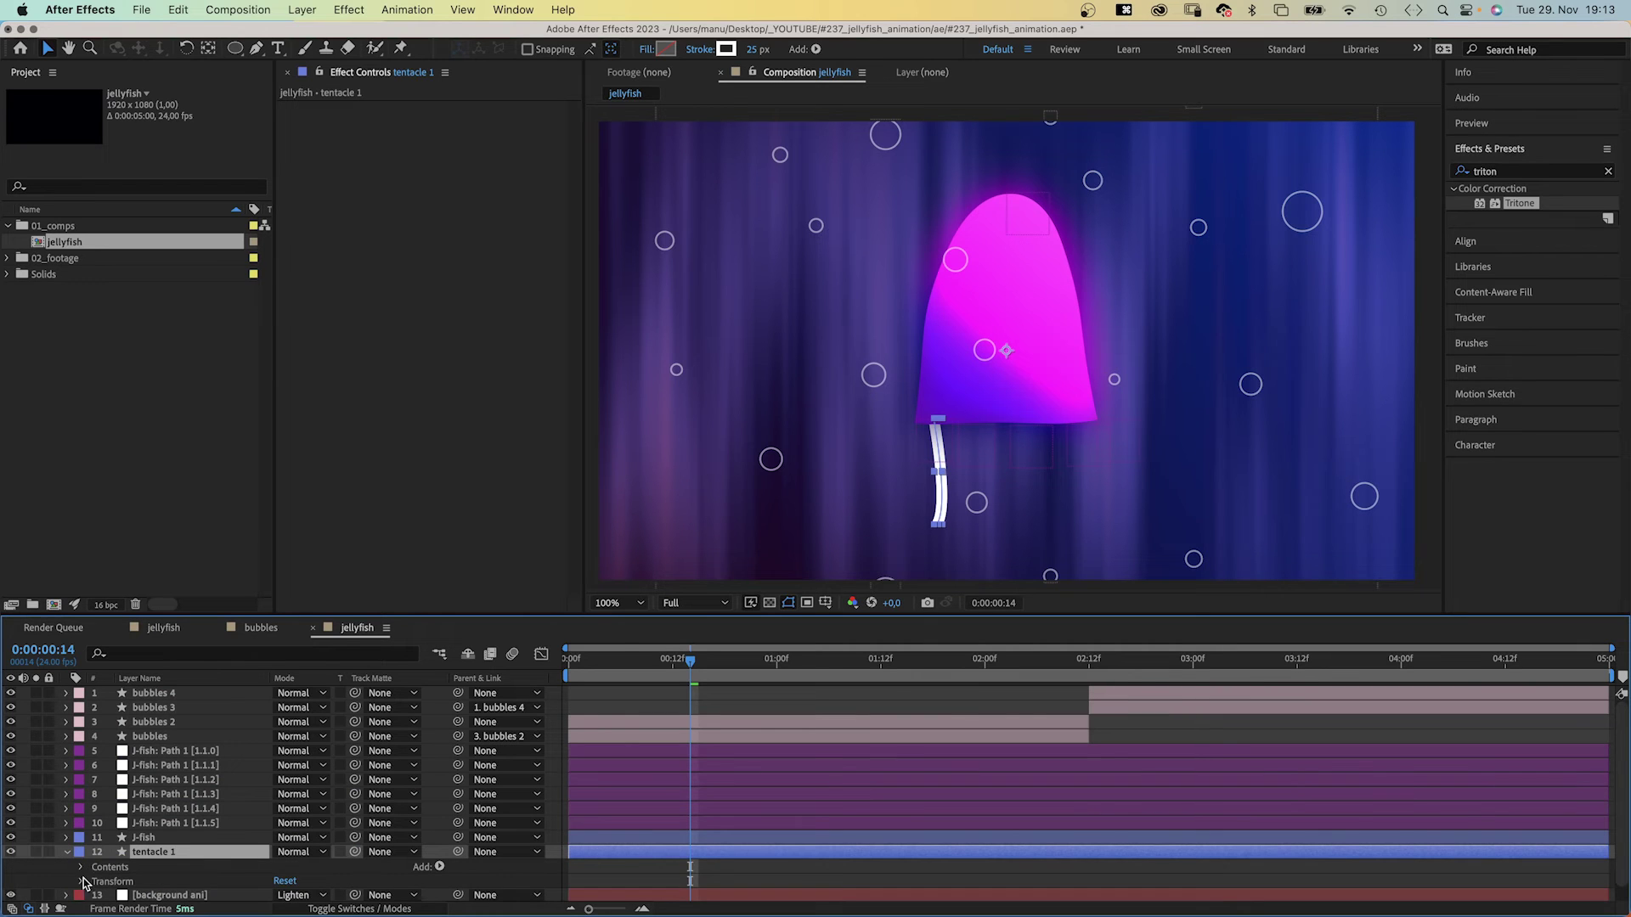
click(96, 881)
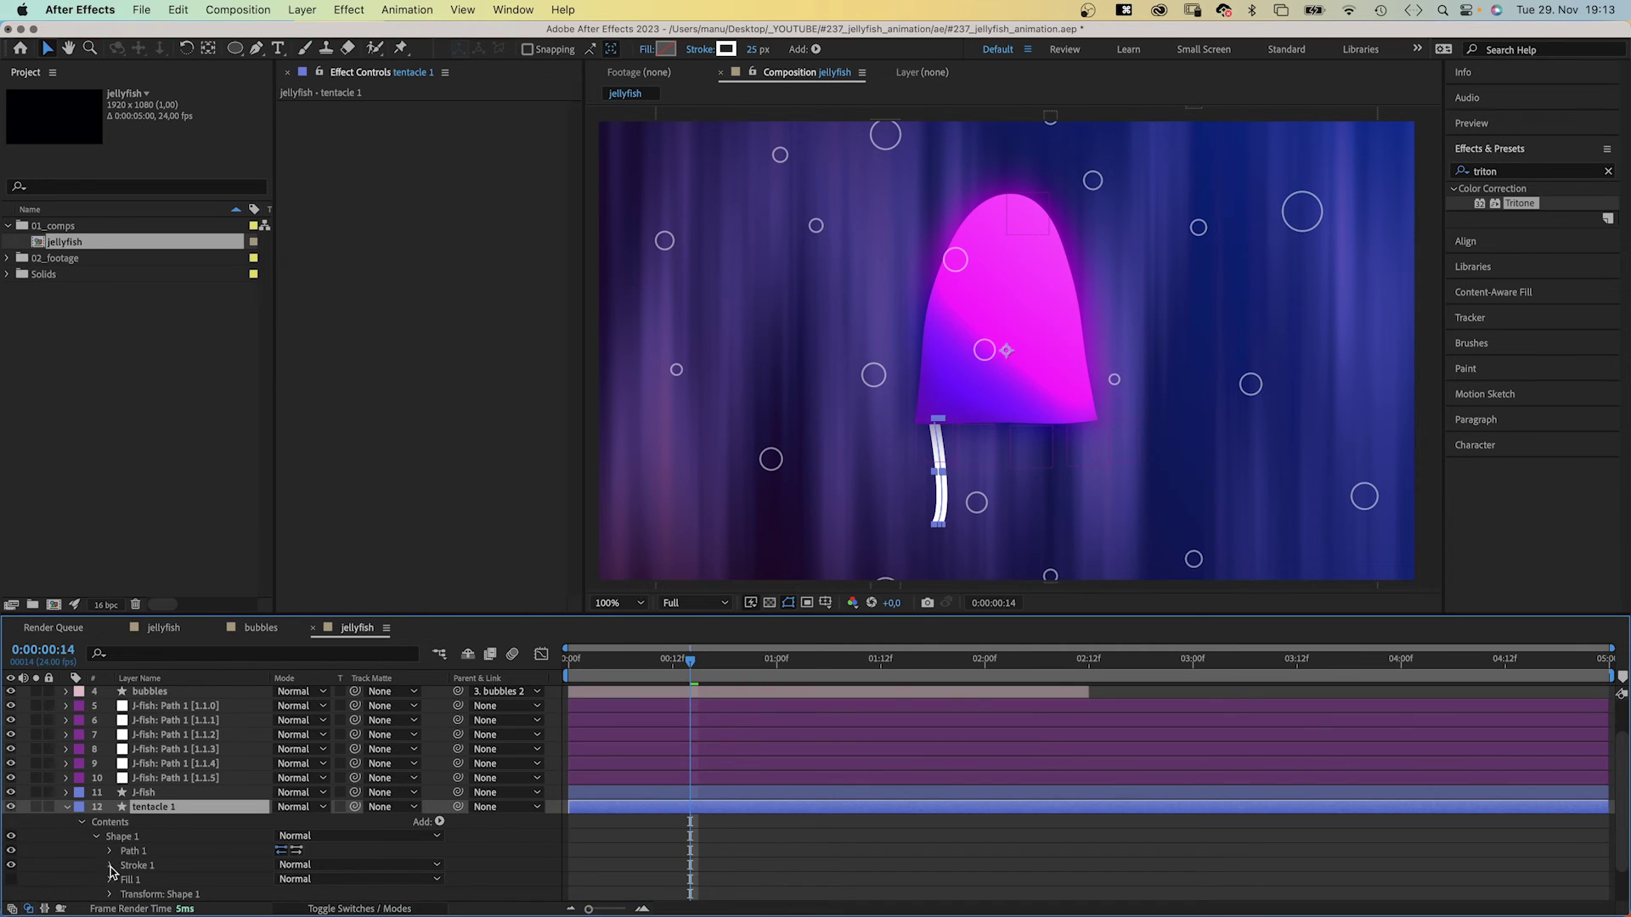
click(111, 866)
click(124, 880)
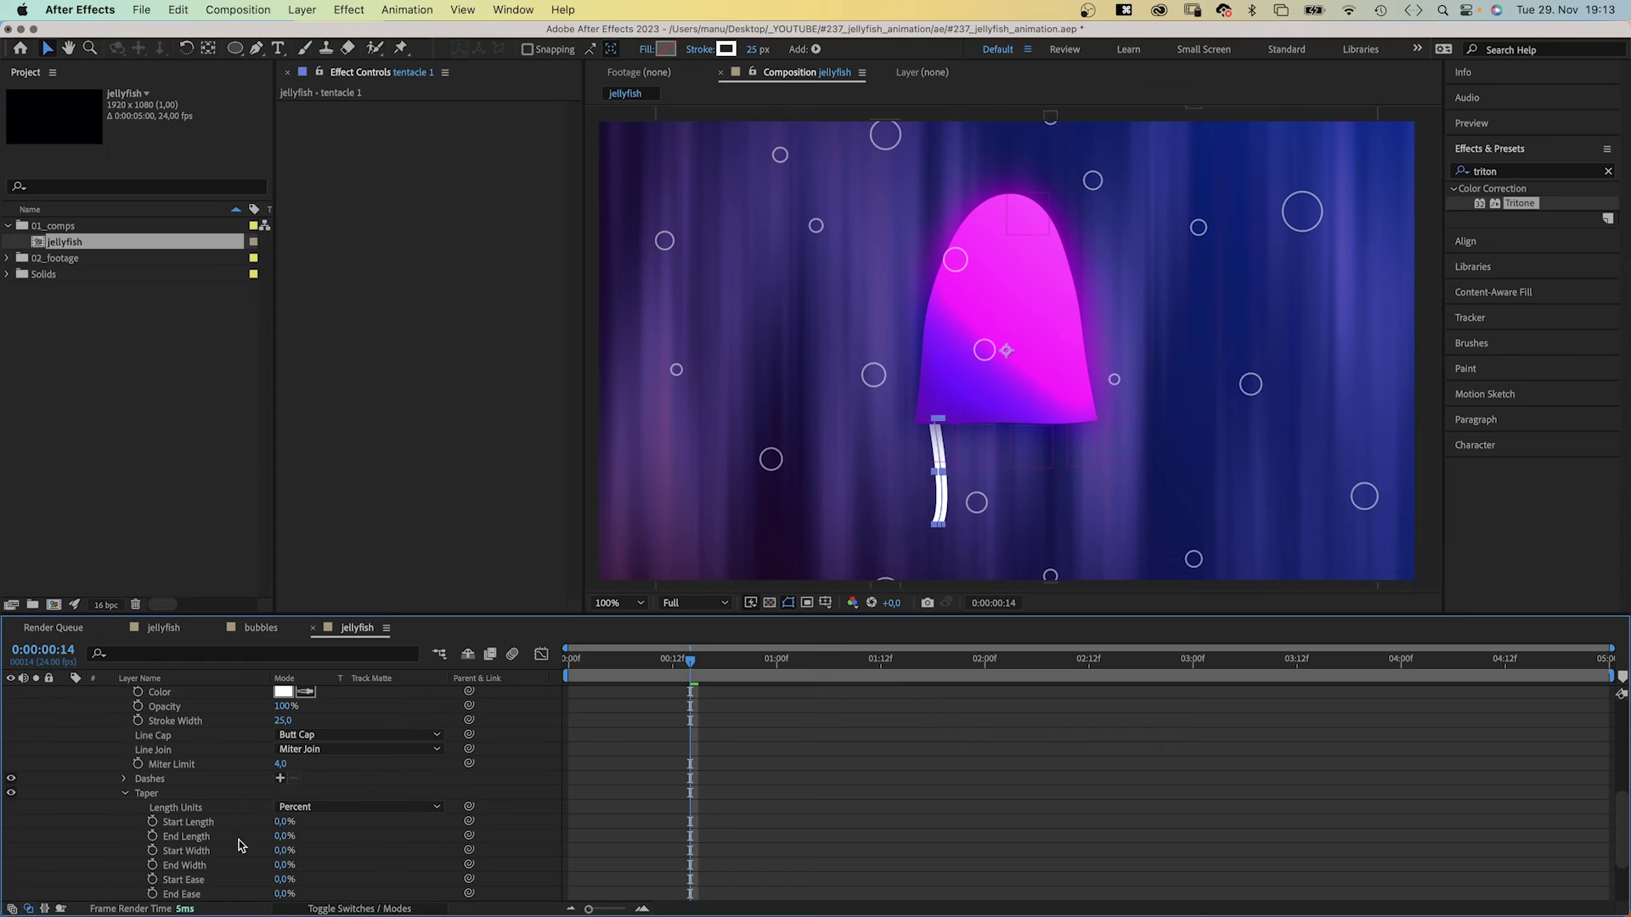
drag(285, 837, 385, 817)
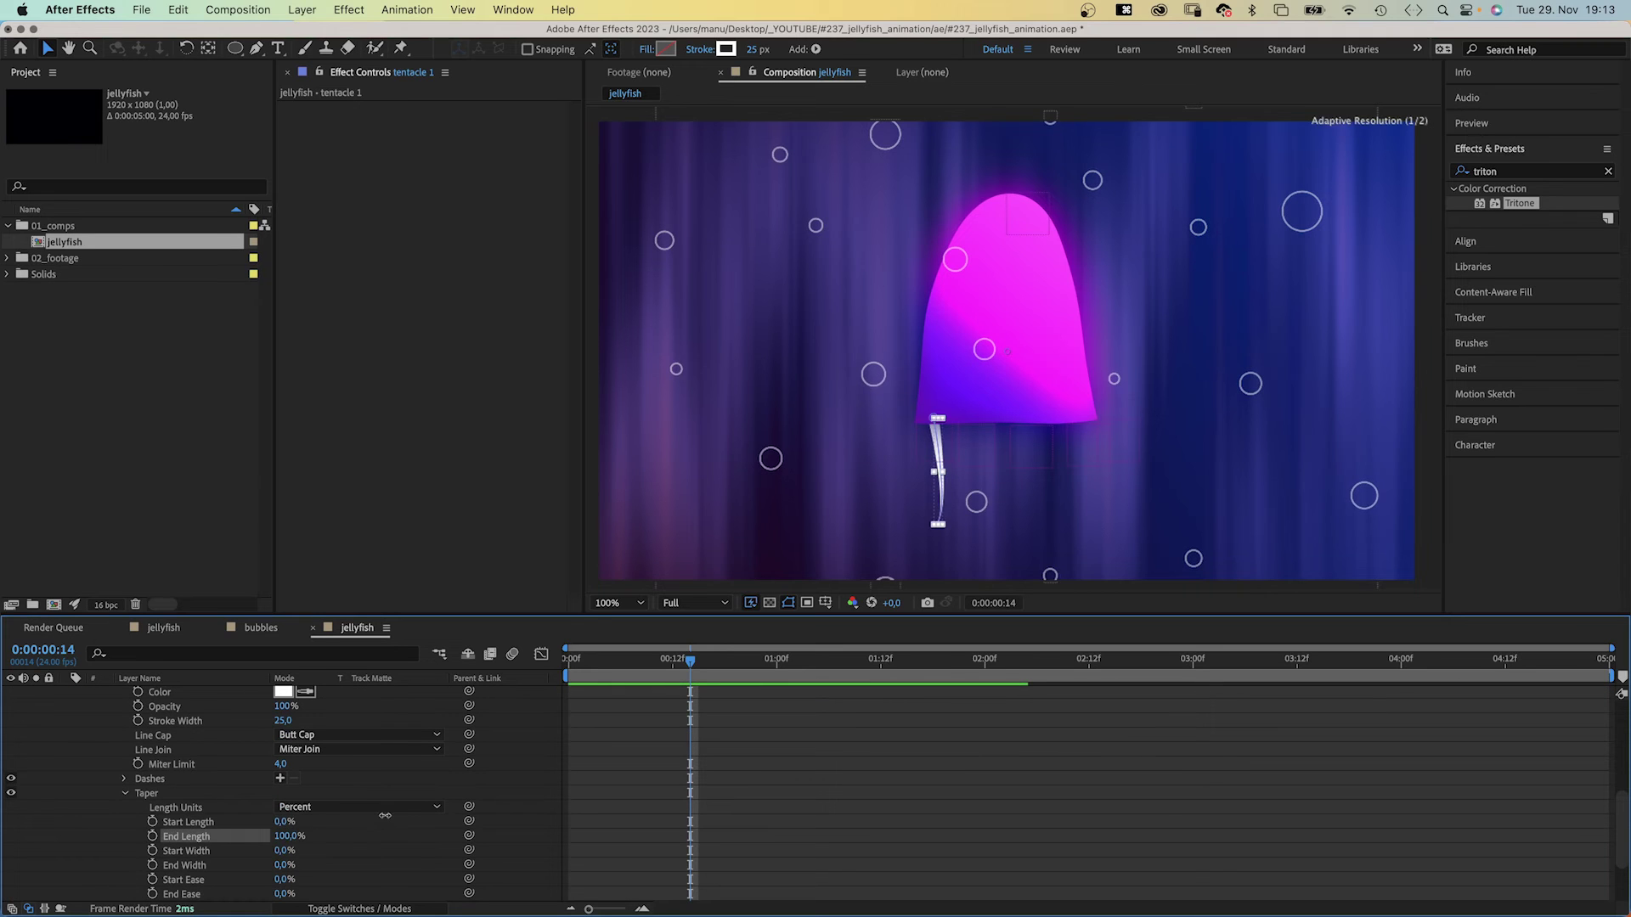
drag(288, 842, 338, 834)
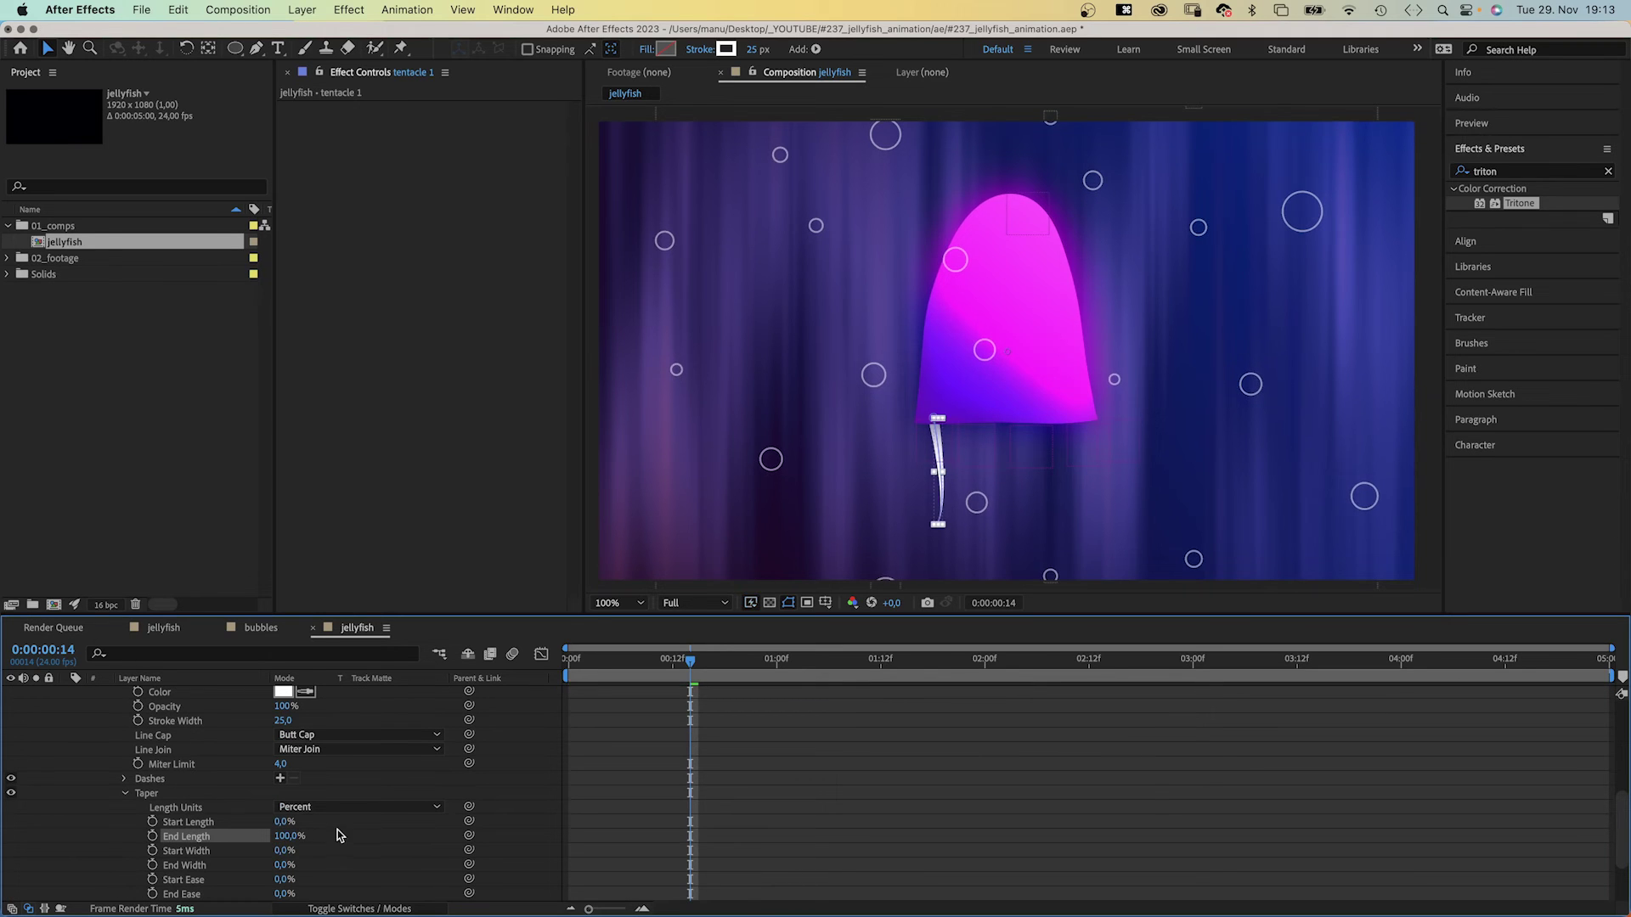
click(124, 795)
scroll(1212, 762, up, 3)
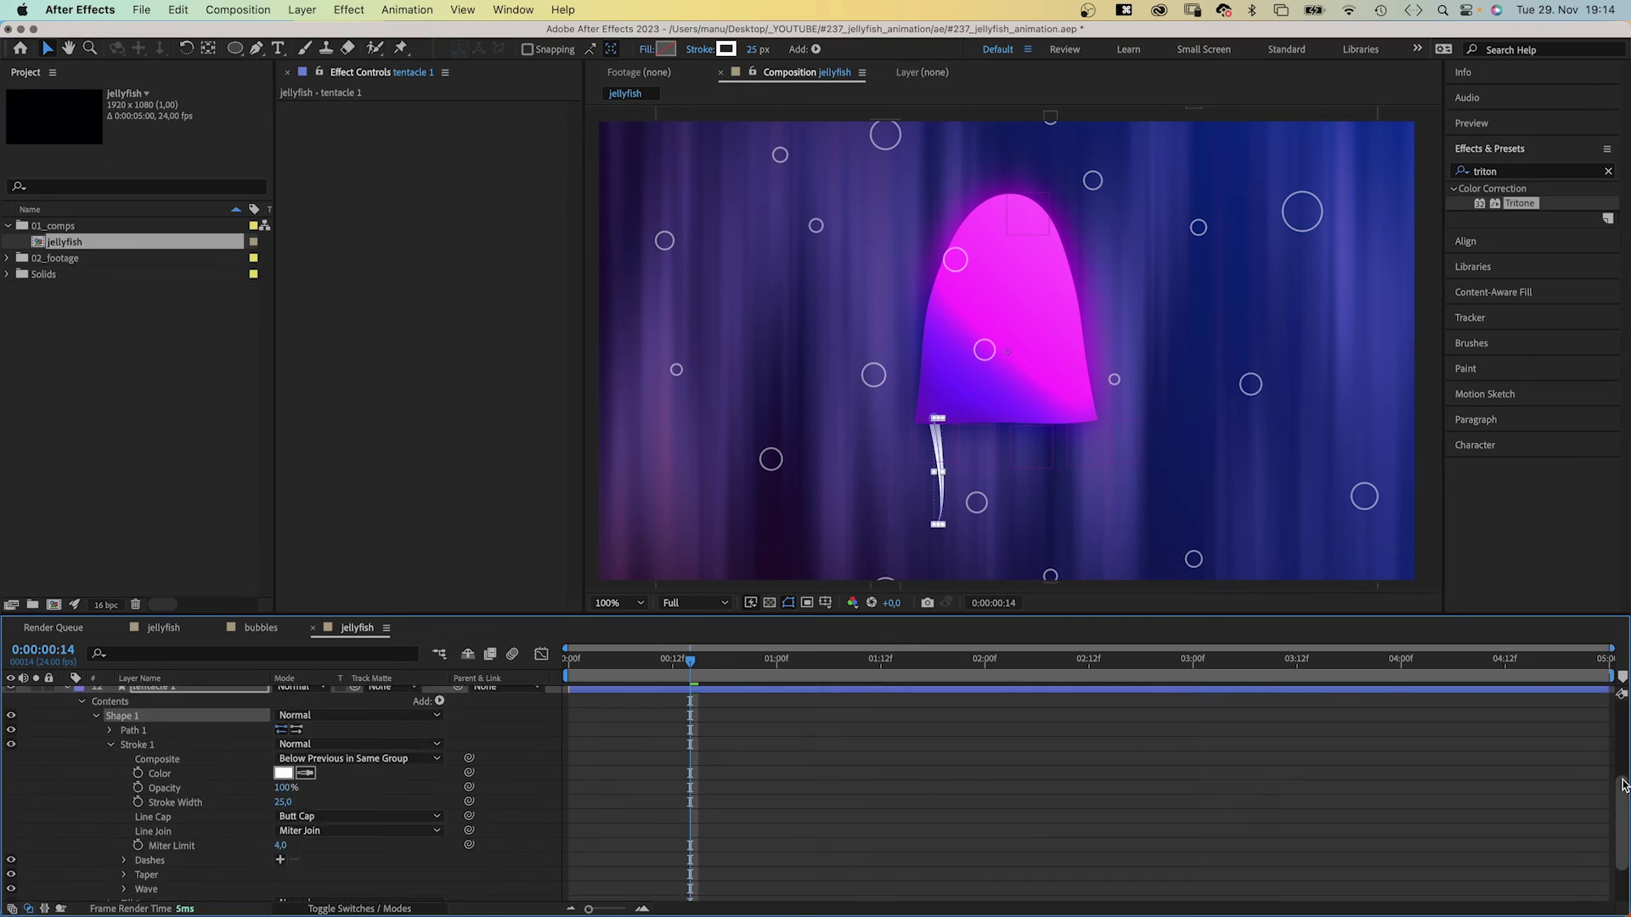
scroll(1212, 762, up, 3)
At 0:00, move the tentacle path up to the bell's left edge and keyframe it.
click(110, 876)
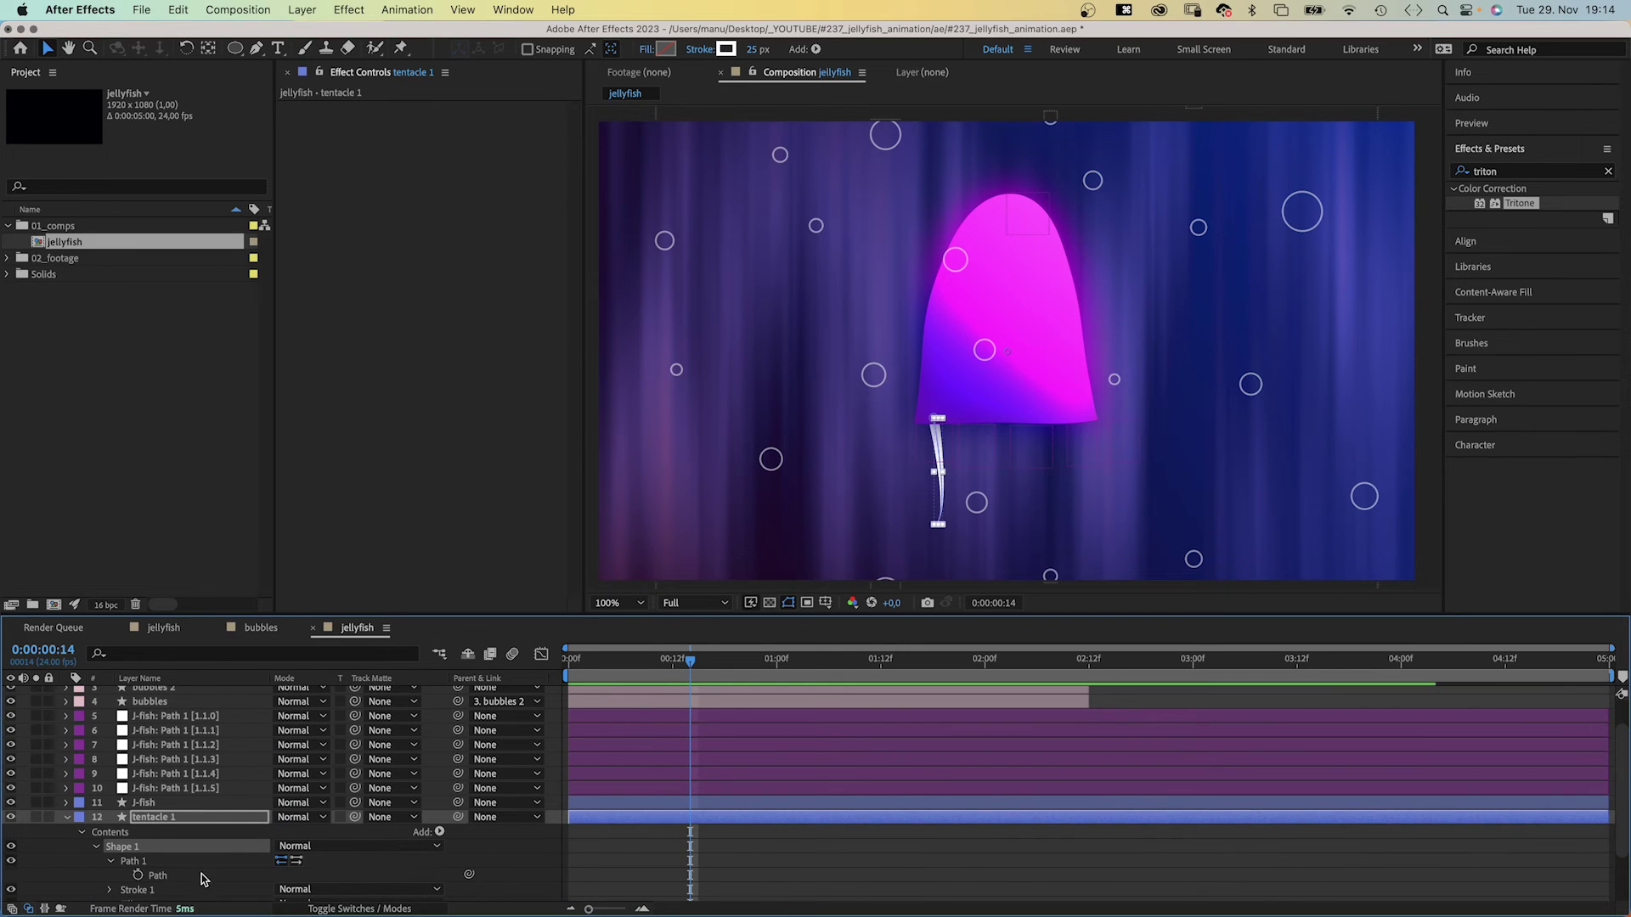
click(639, 662)
drag(615, 673, 529, 678)
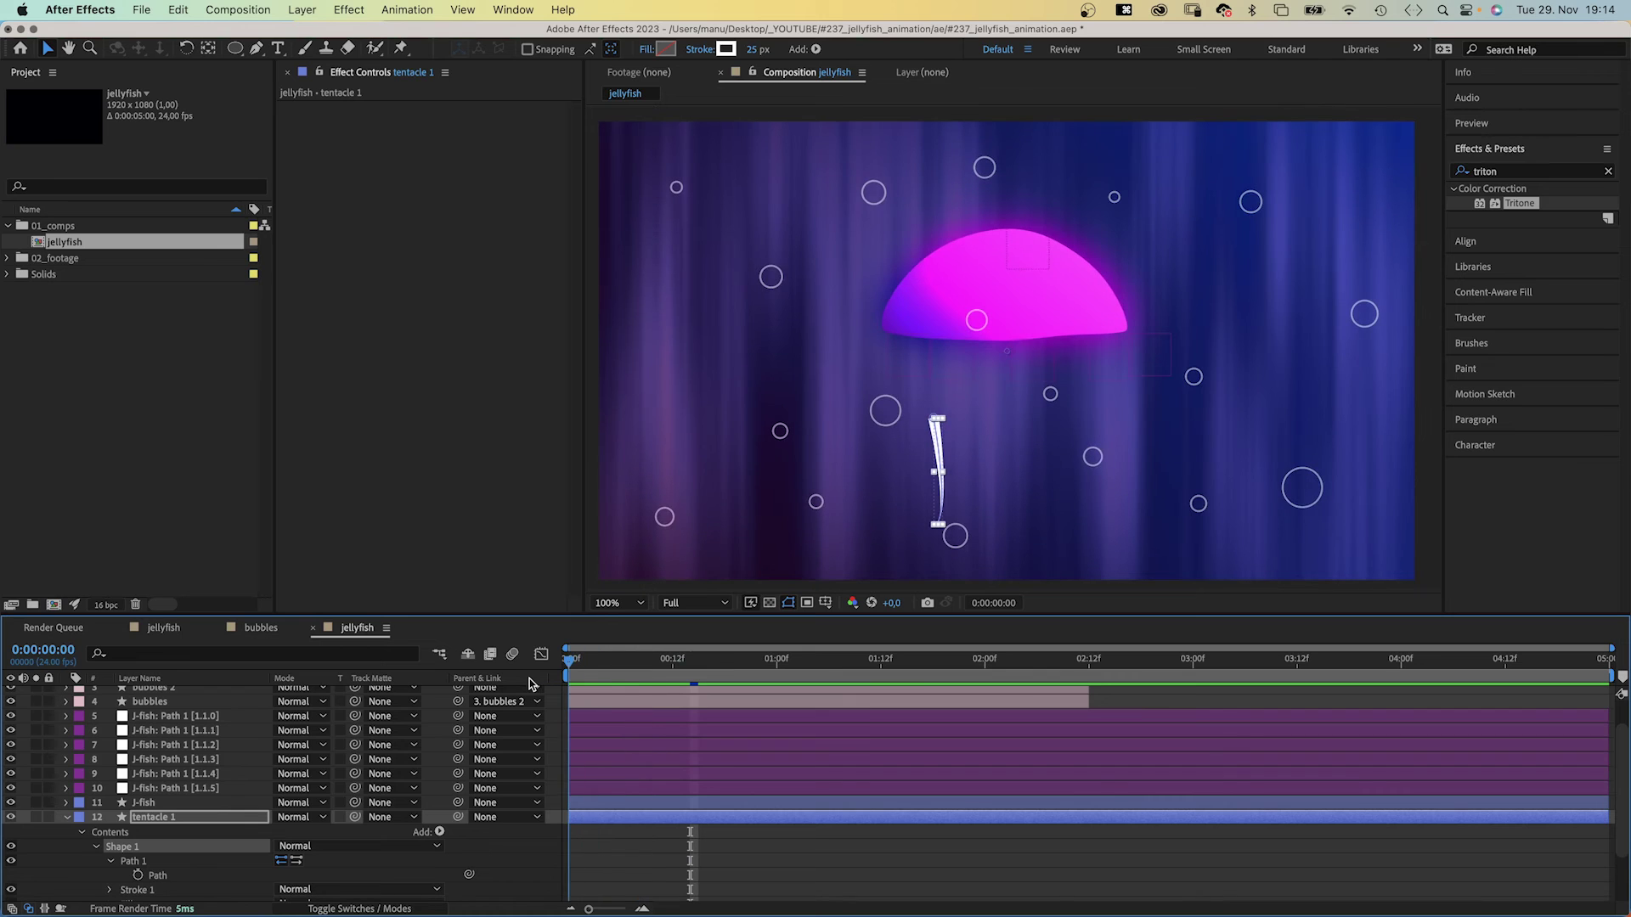
click(156, 878)
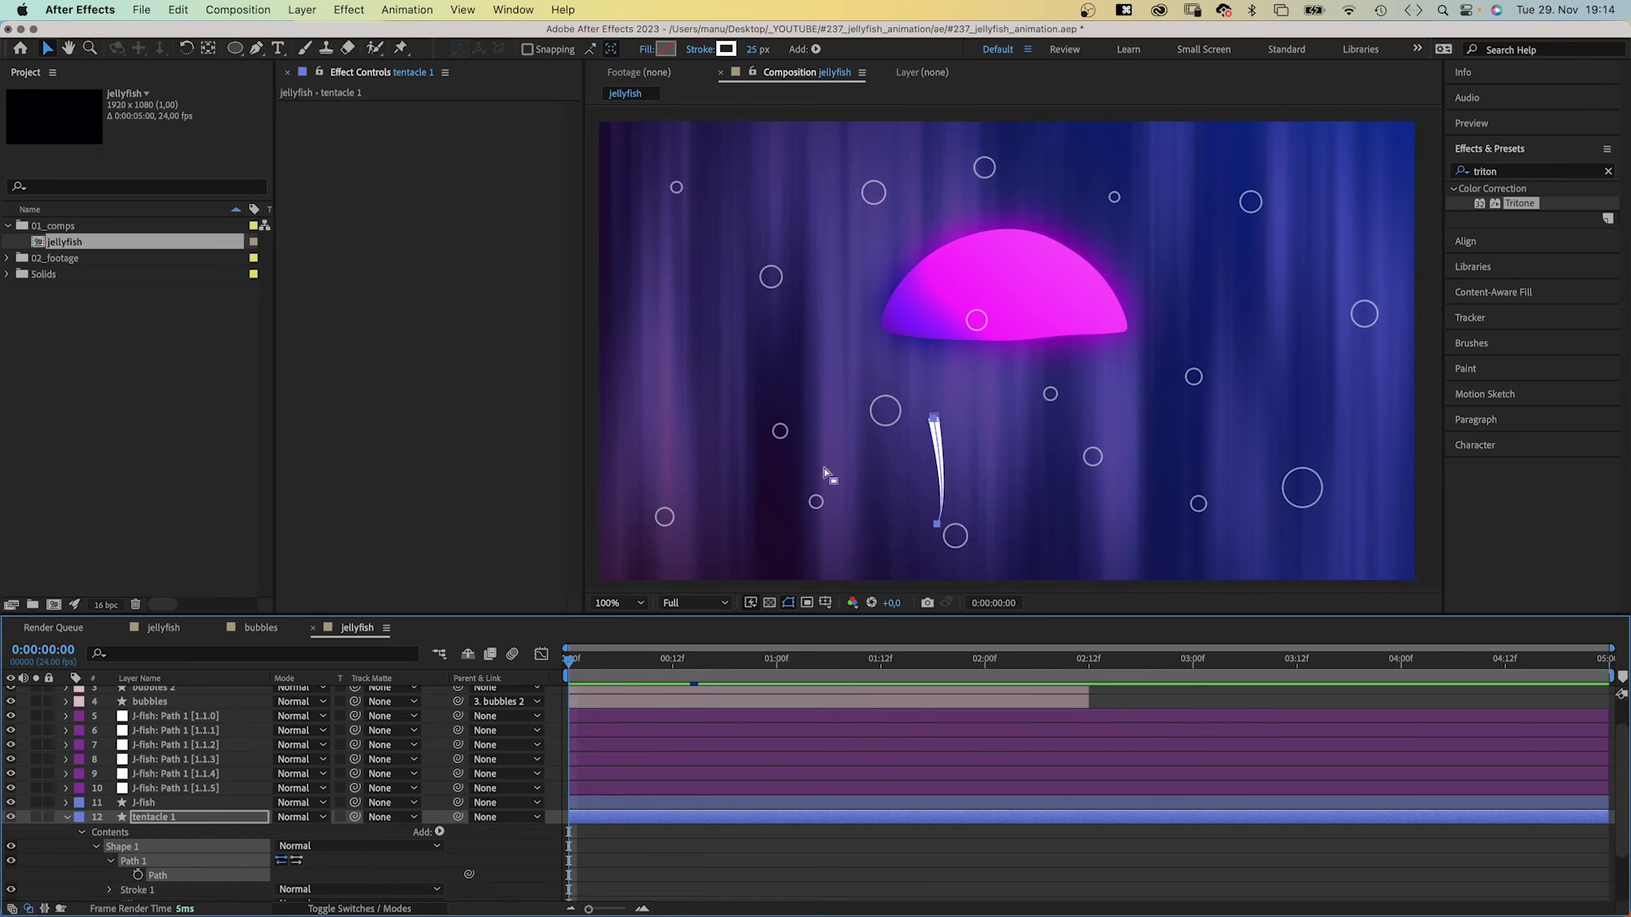
drag(932, 425, 904, 329)
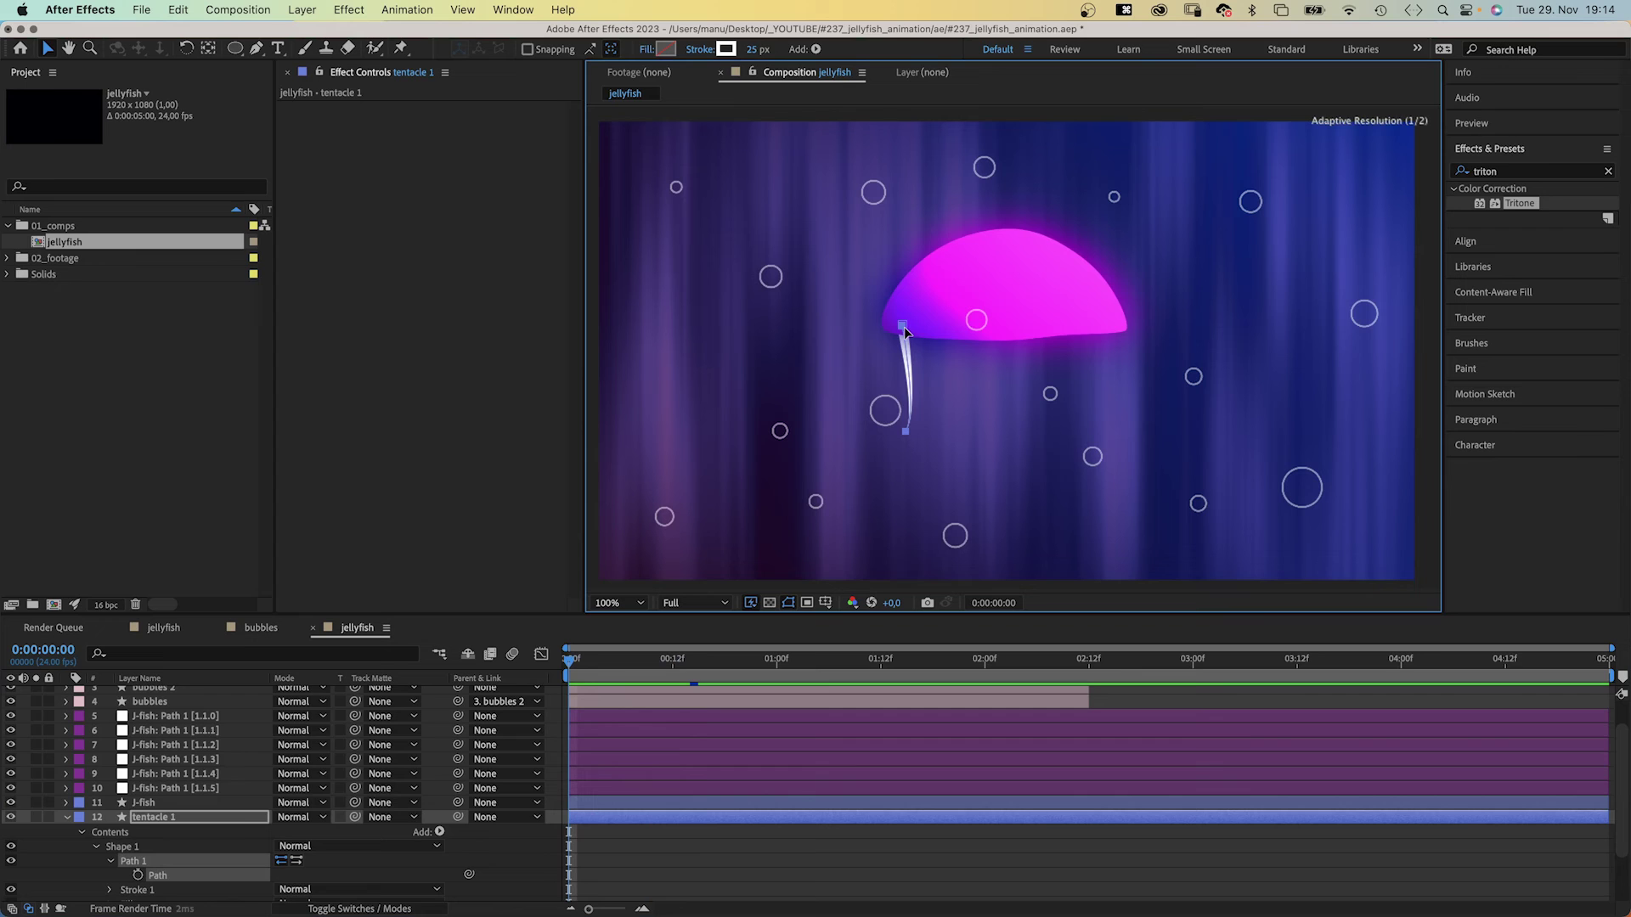
click(138, 875)
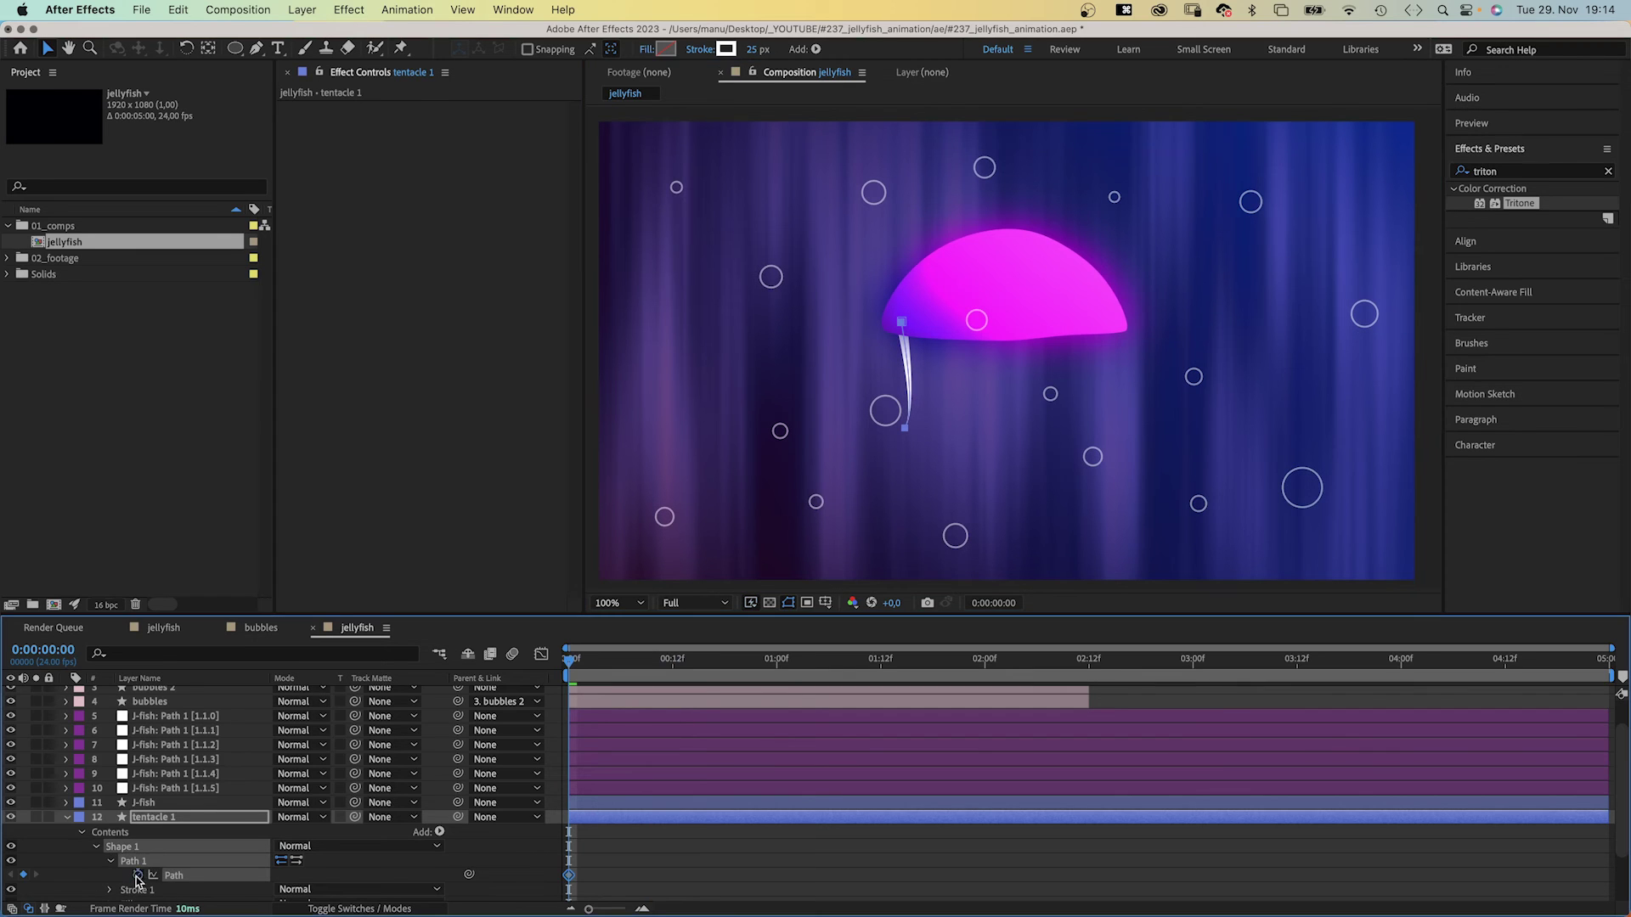
Parent tentacle 1 to J-fish: Path 1 [1.1.5] and check it at frame 12.
click(164, 789)
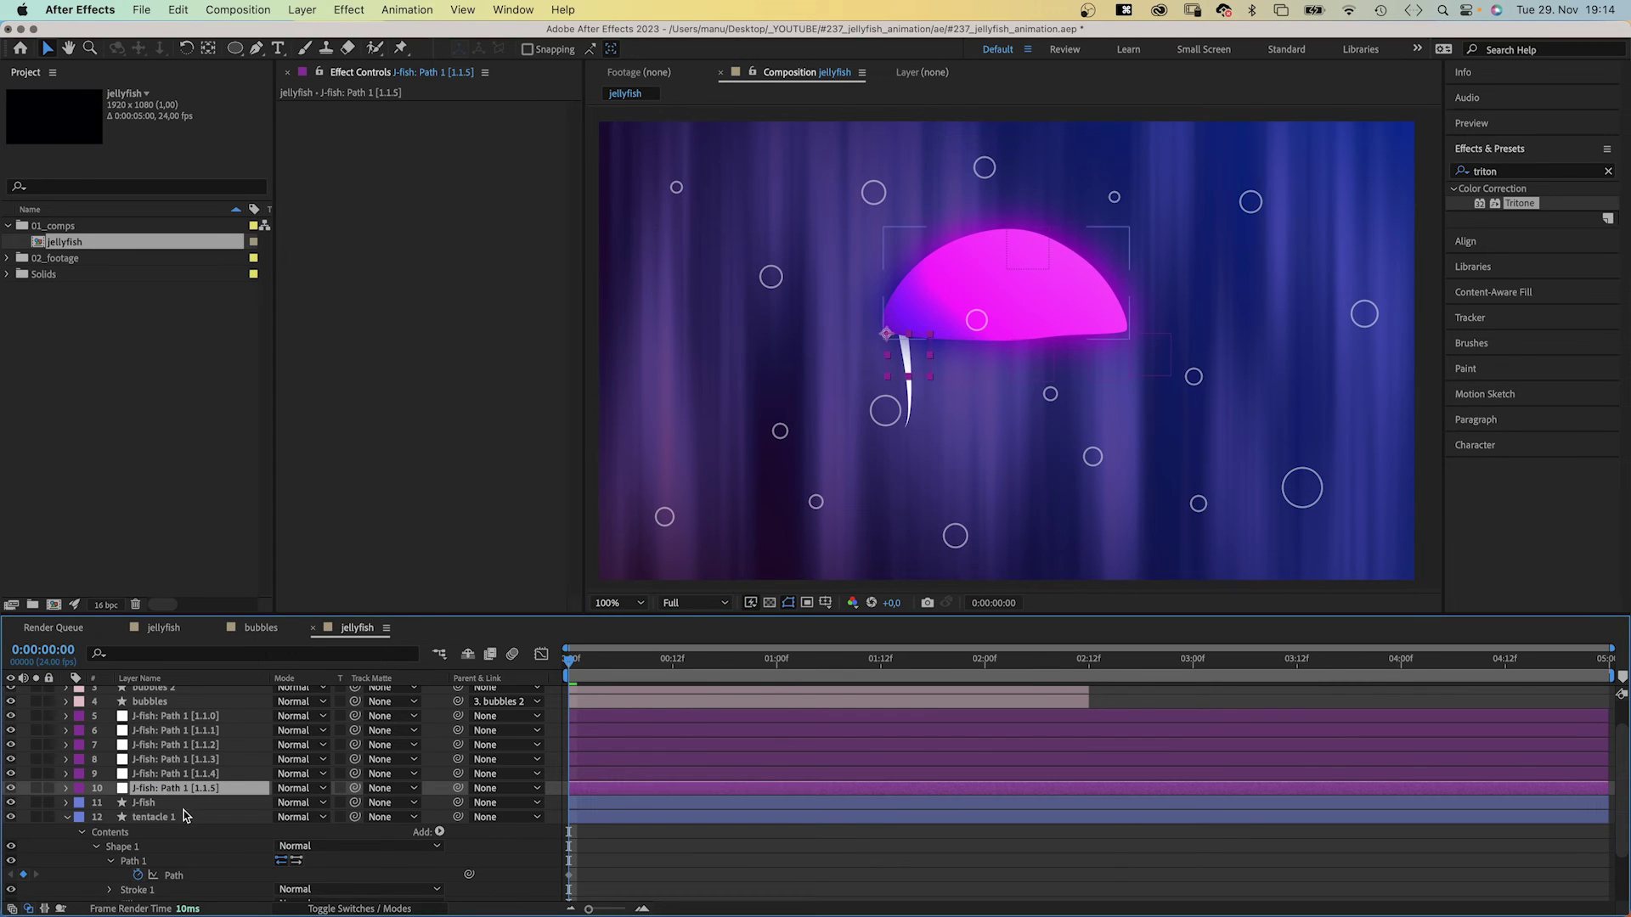
mouse_move(457, 816)
mouse_down()
mouse_move(195, 813)
mouse_move(193, 792)
mouse_up()
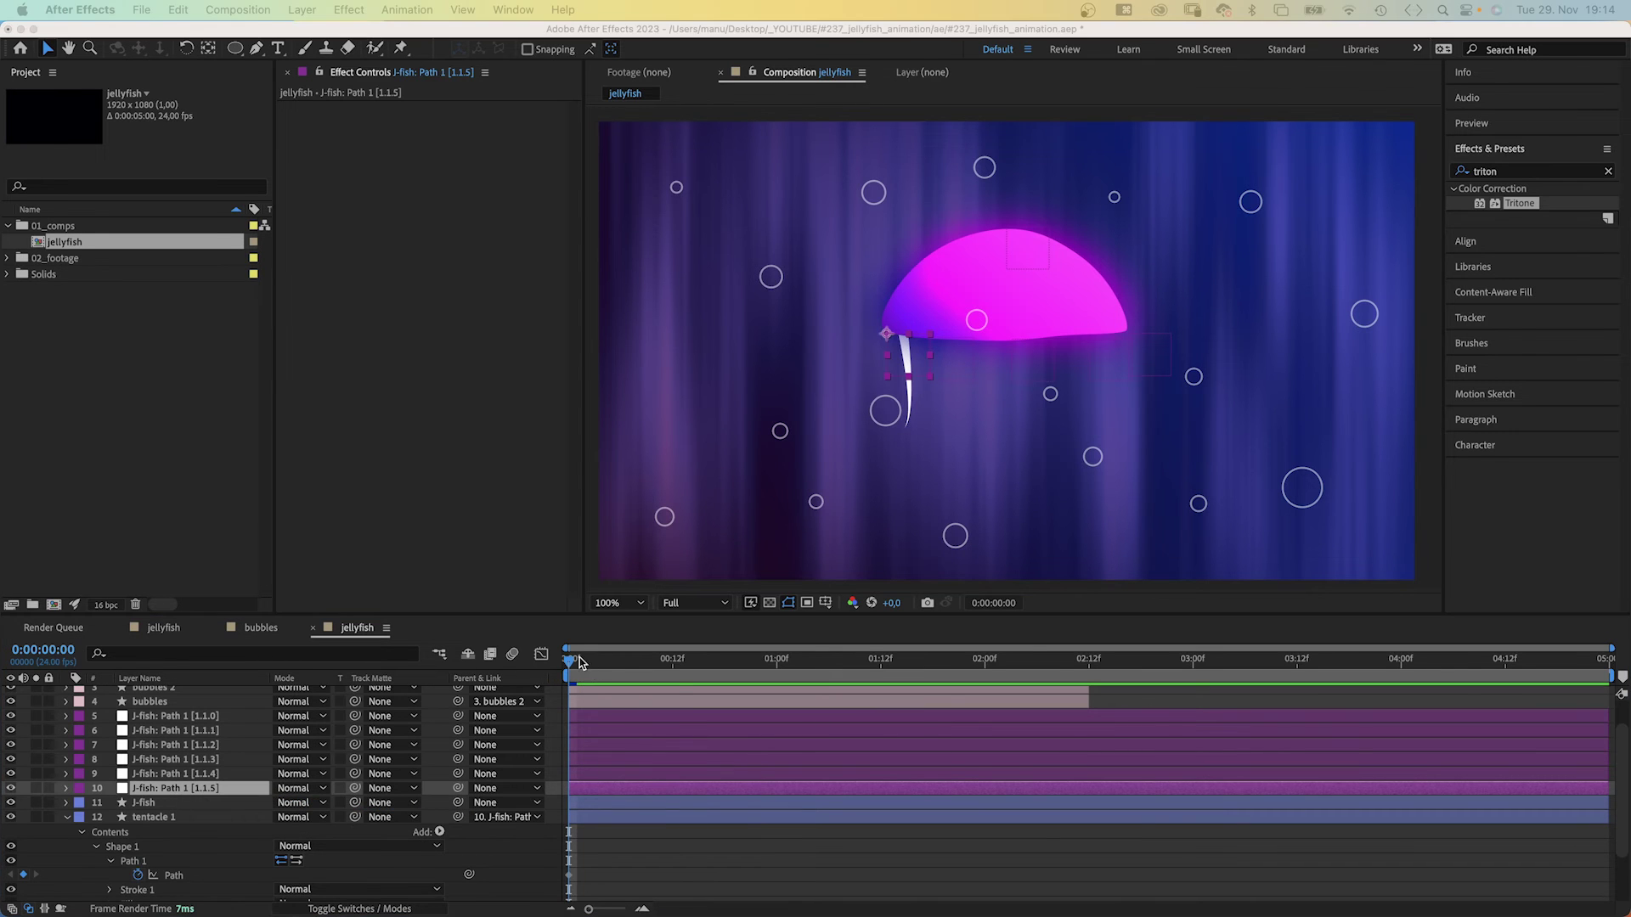
drag(578, 661, 671, 659)
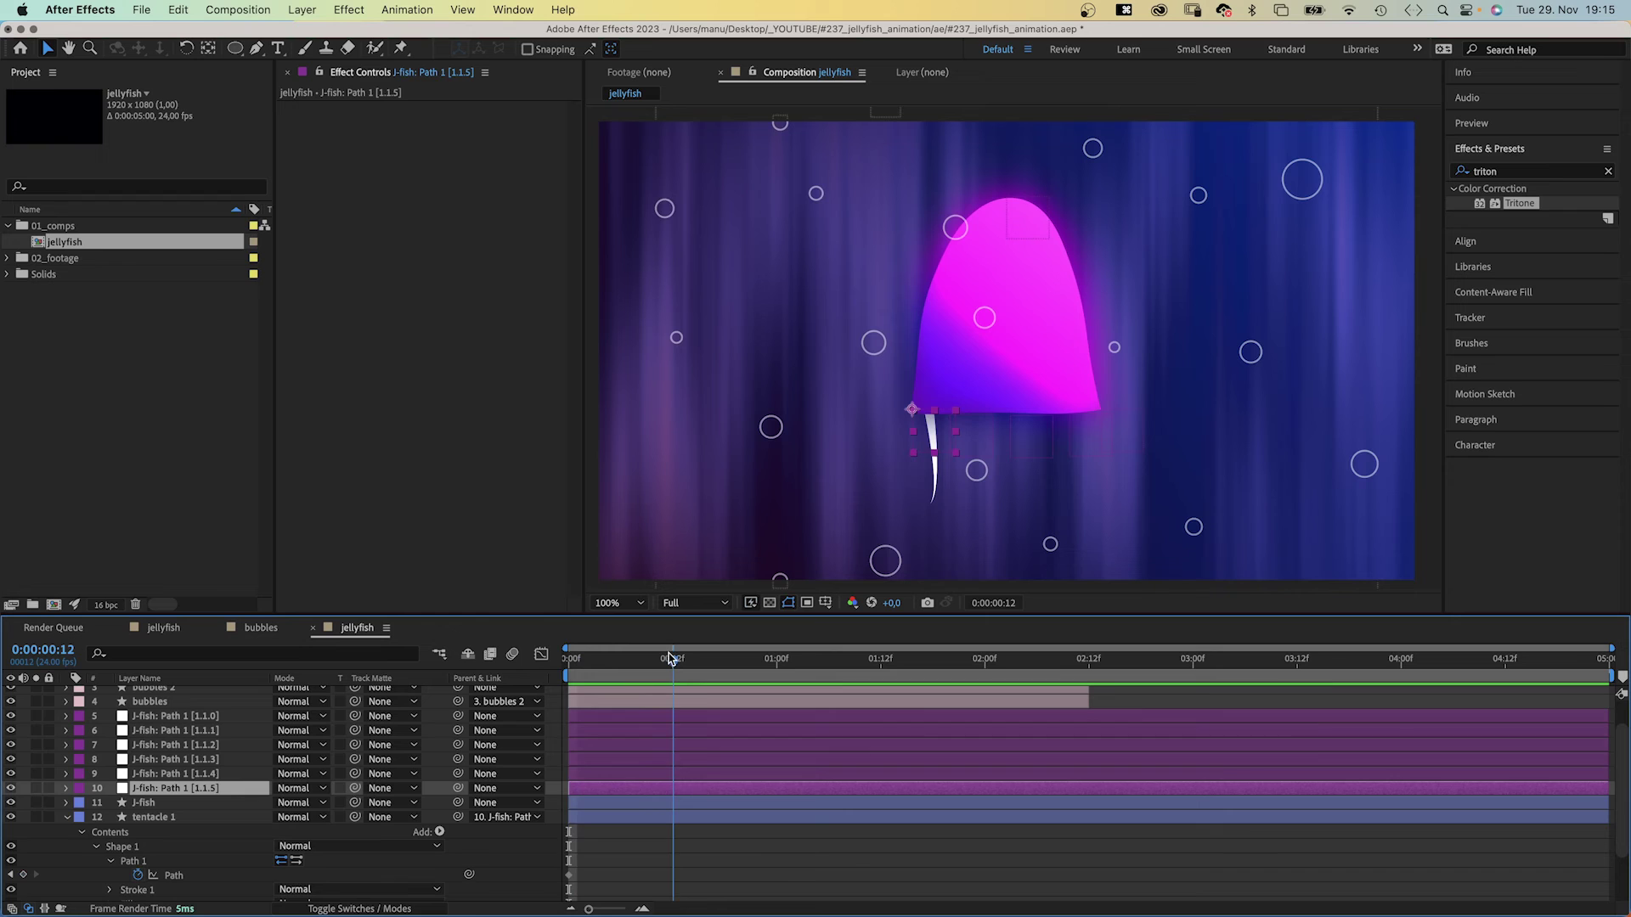
Bend the tentacle path into new poses at 0:12 and 1:22.
click(183, 877)
mouse_move(868, 499)
mouse_down()
mouse_move(983, 539)
mouse_move(885, 430)
mouse_move(939, 465)
mouse_up()
drag(675, 664, 961, 645)
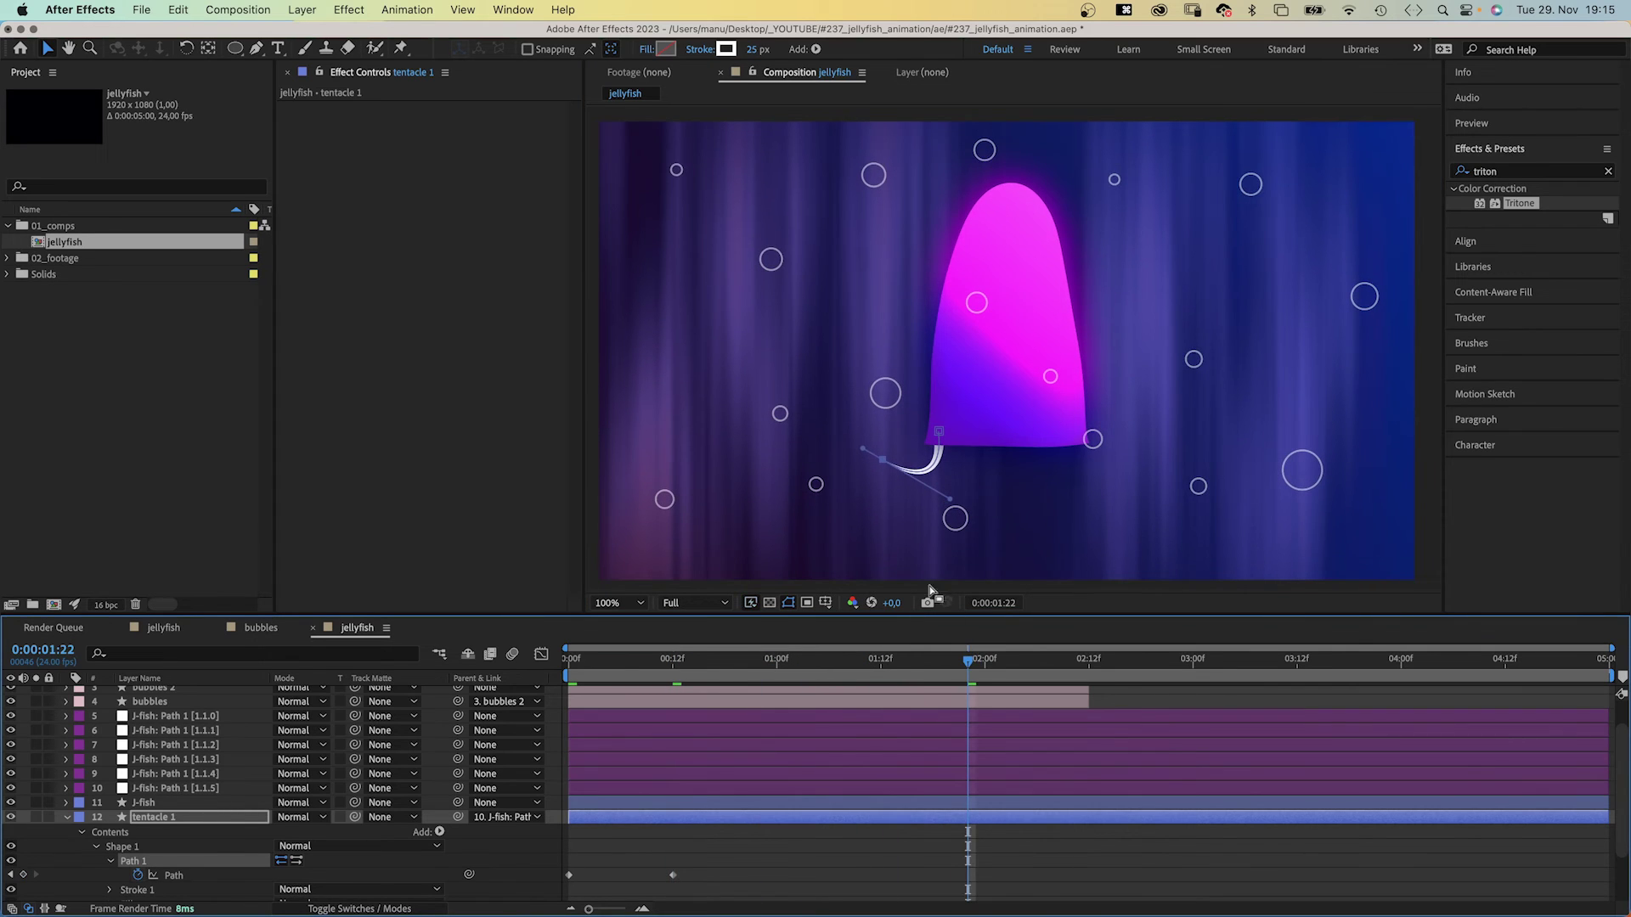
drag(883, 459, 936, 535)
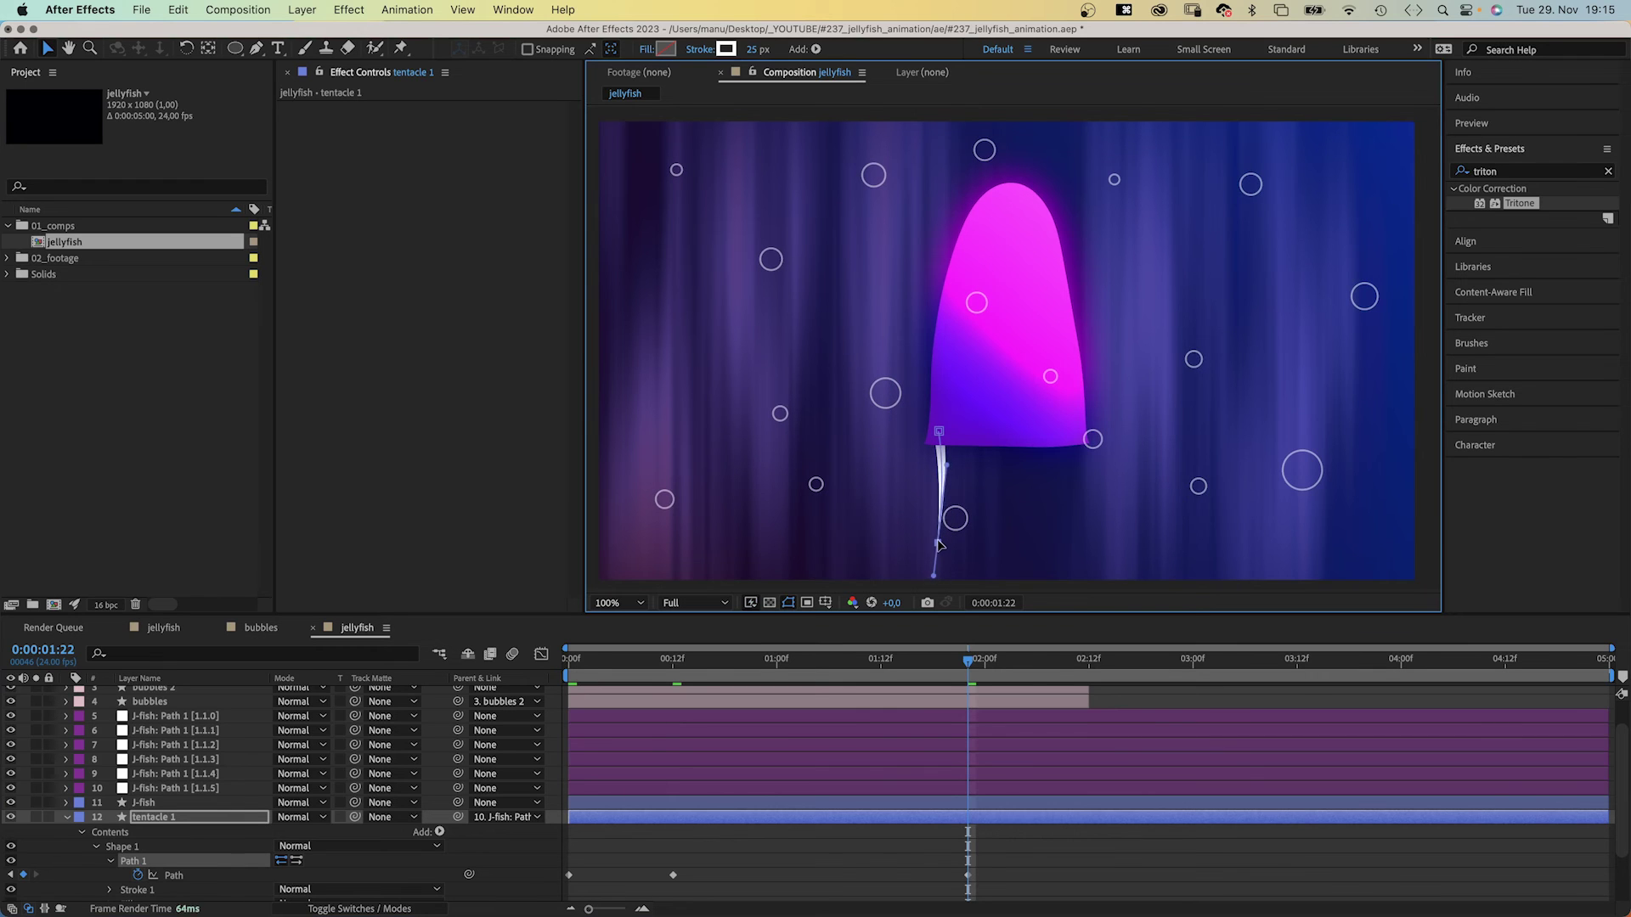
drag(971, 660, 1091, 673)
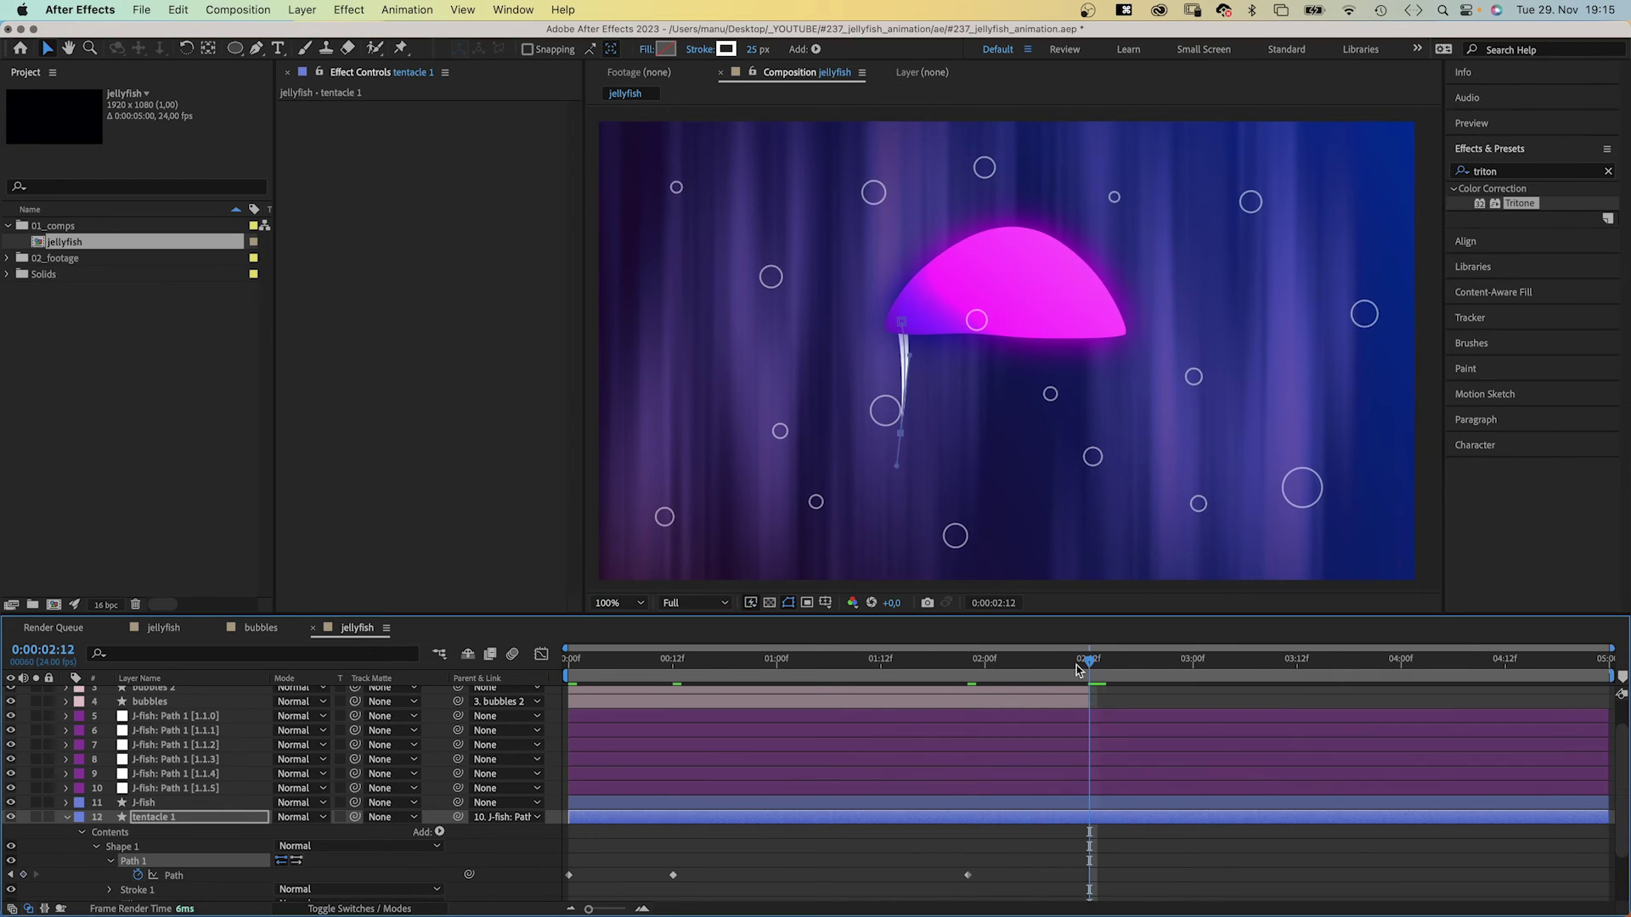
Copy the starting pose to 2:12, then copy-paste all four path keyframes to repeat the sway.
click(568, 875)
key(super+c)
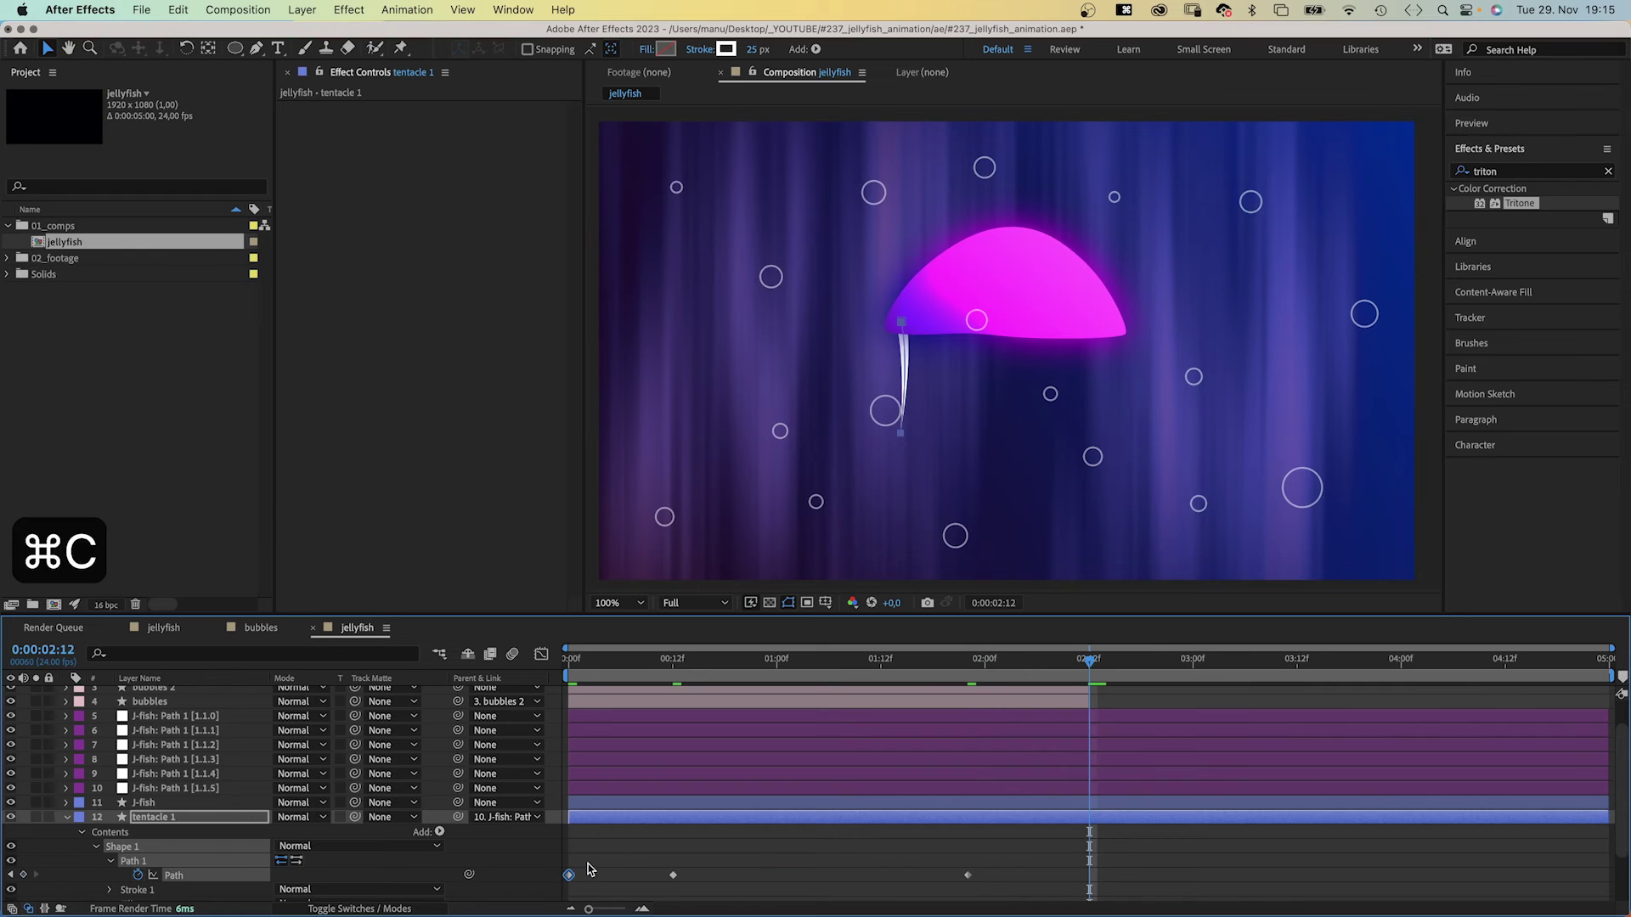
key(super+v)
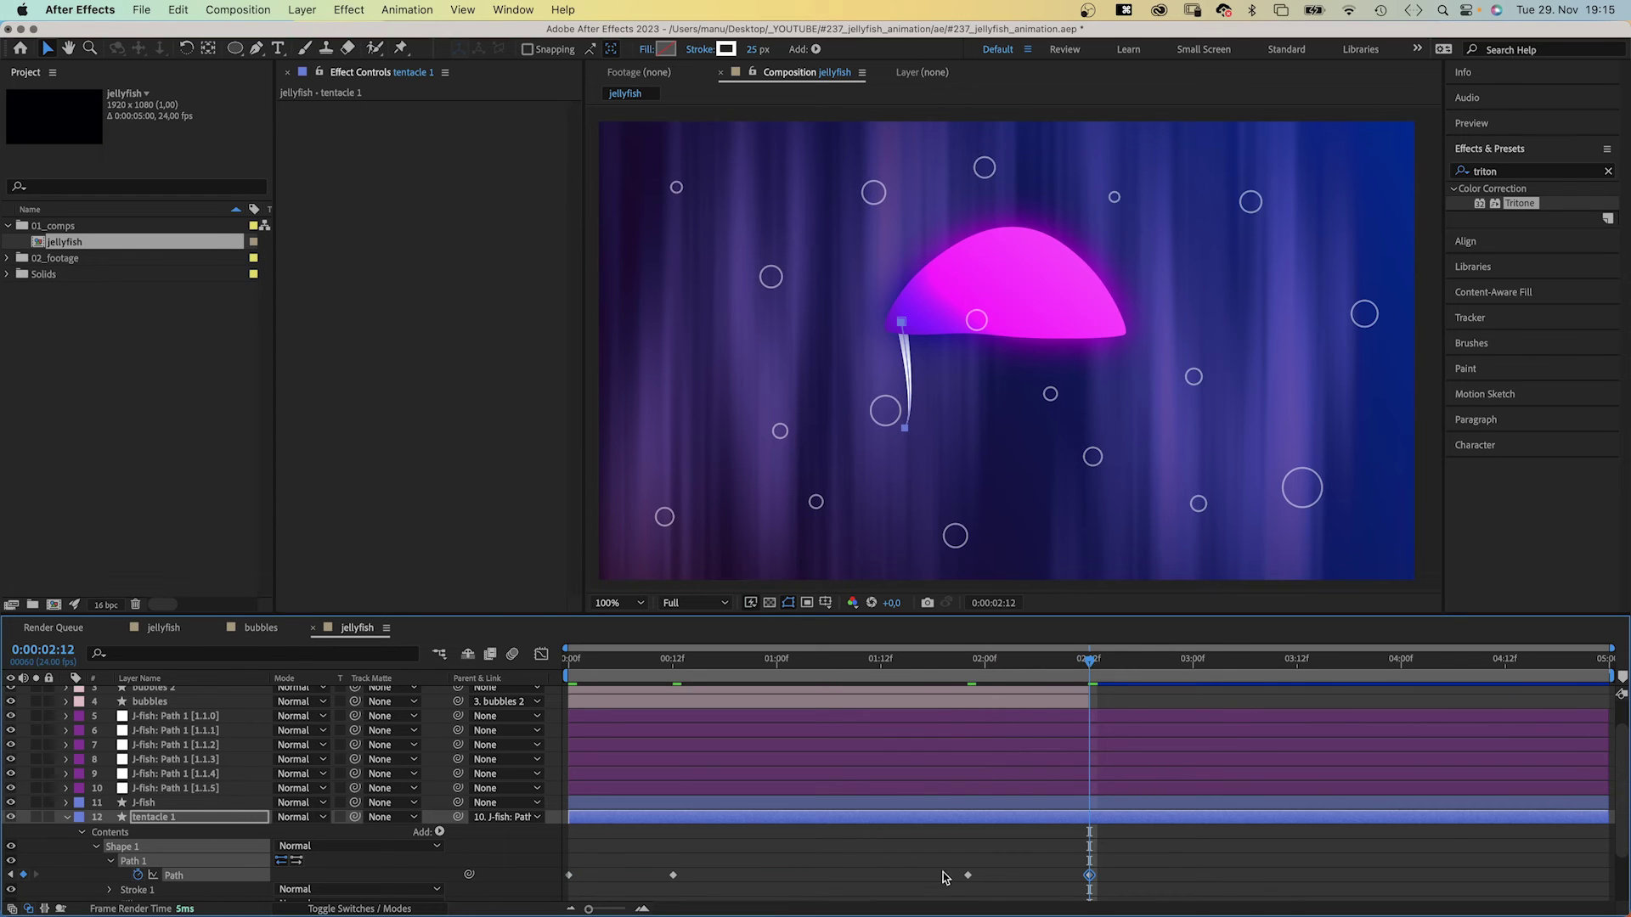
drag(1124, 866, 568, 892)
key(super+c)
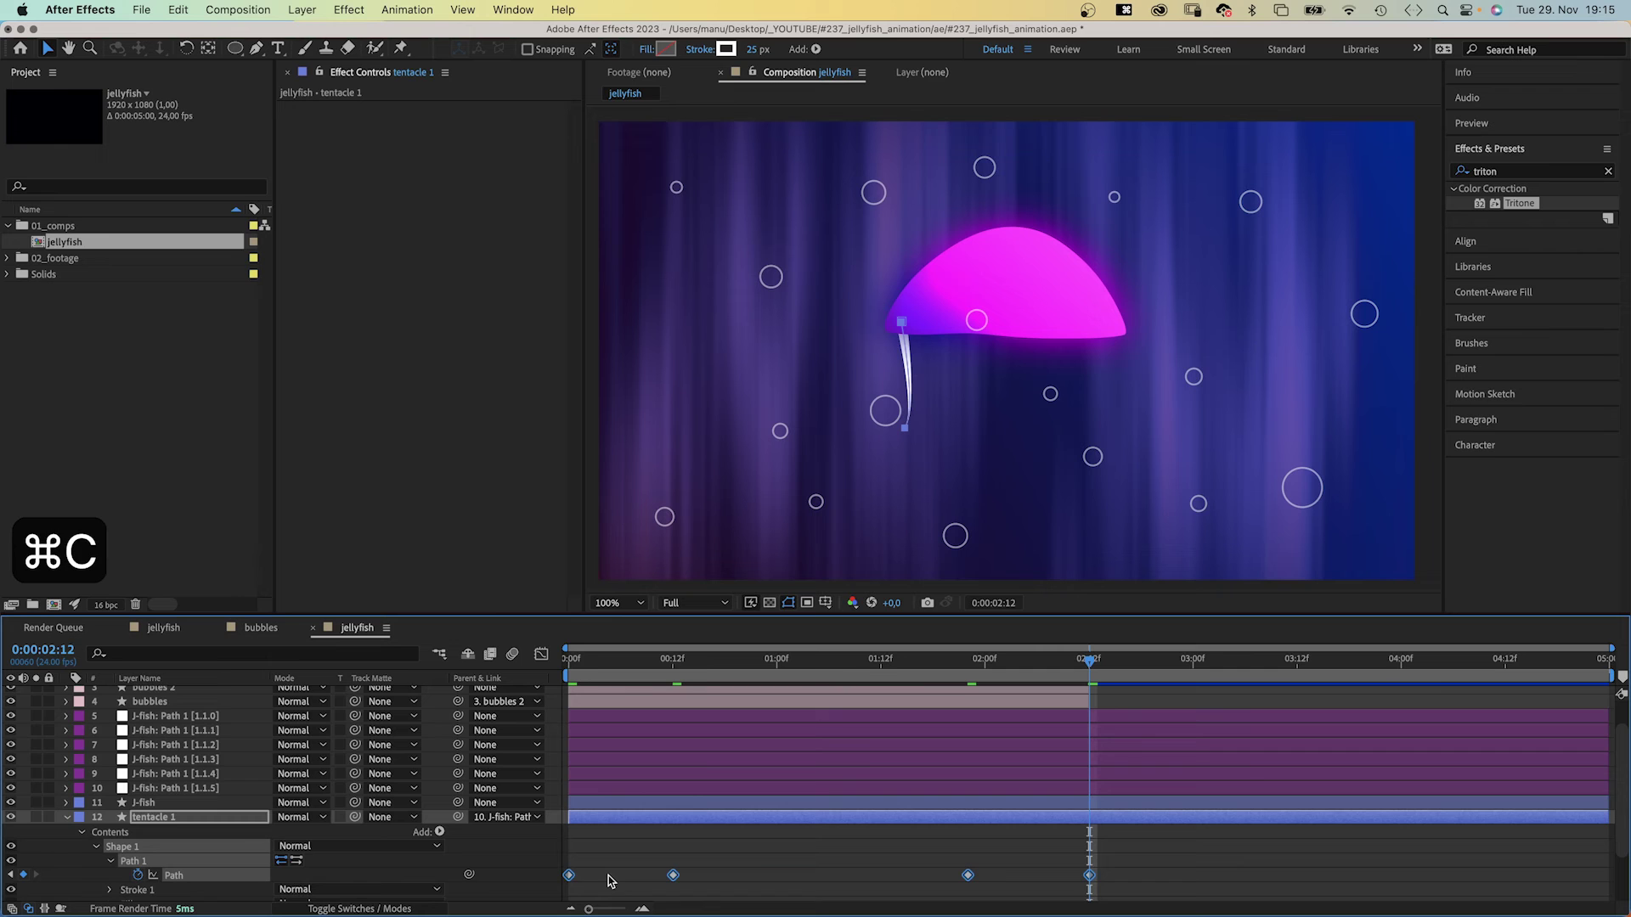
key(super+v)
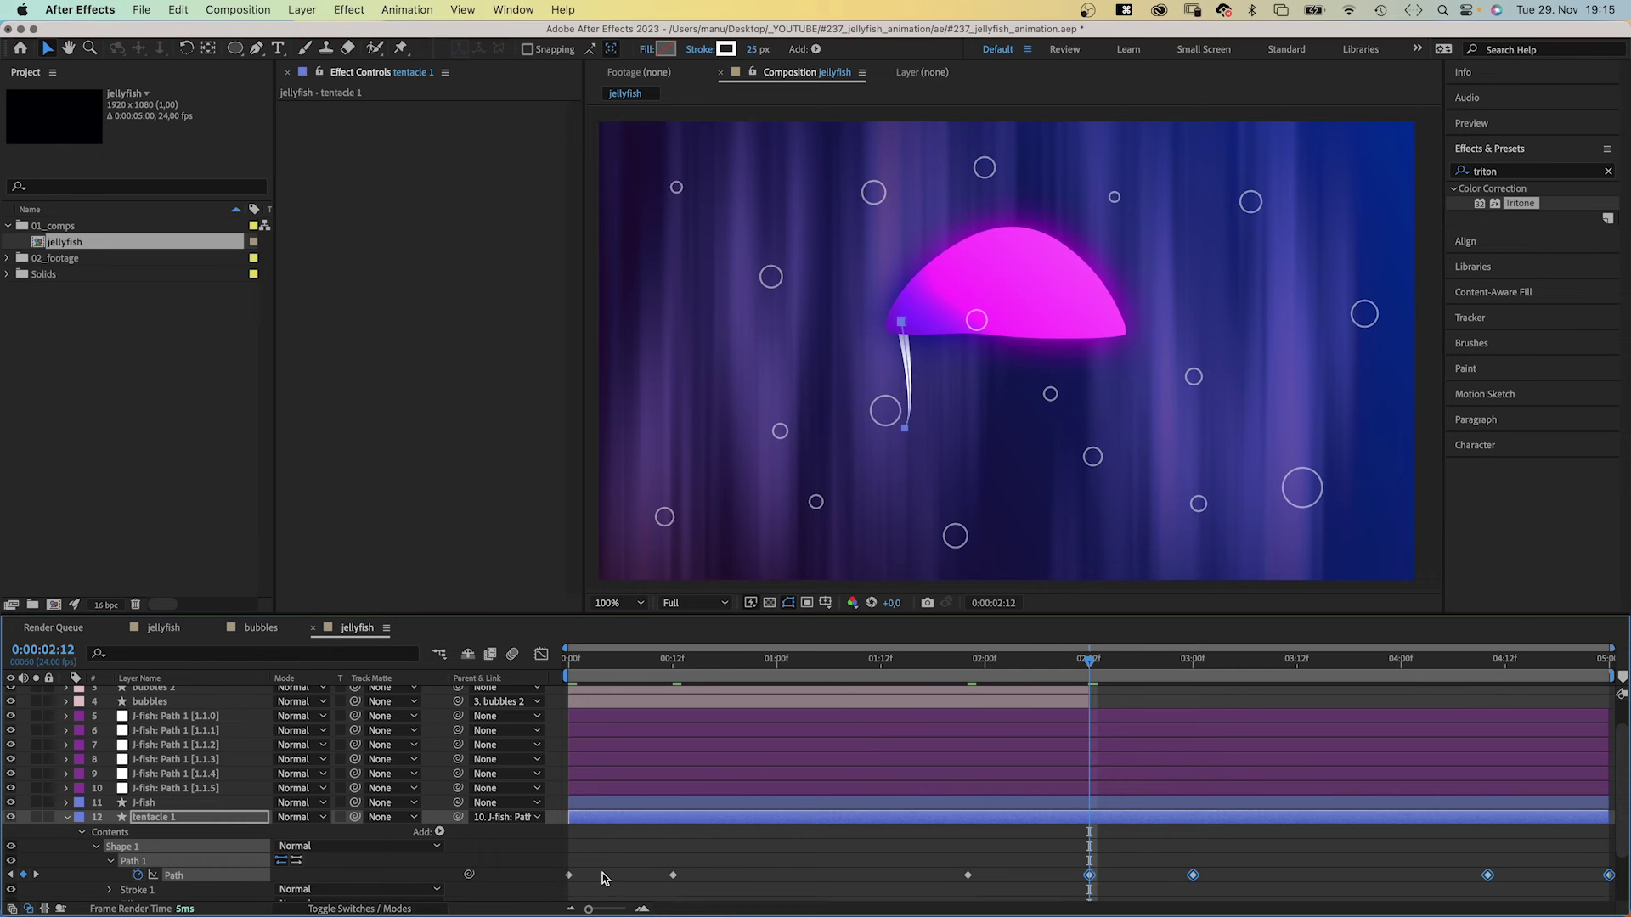
drag(1090, 659, 569, 658)
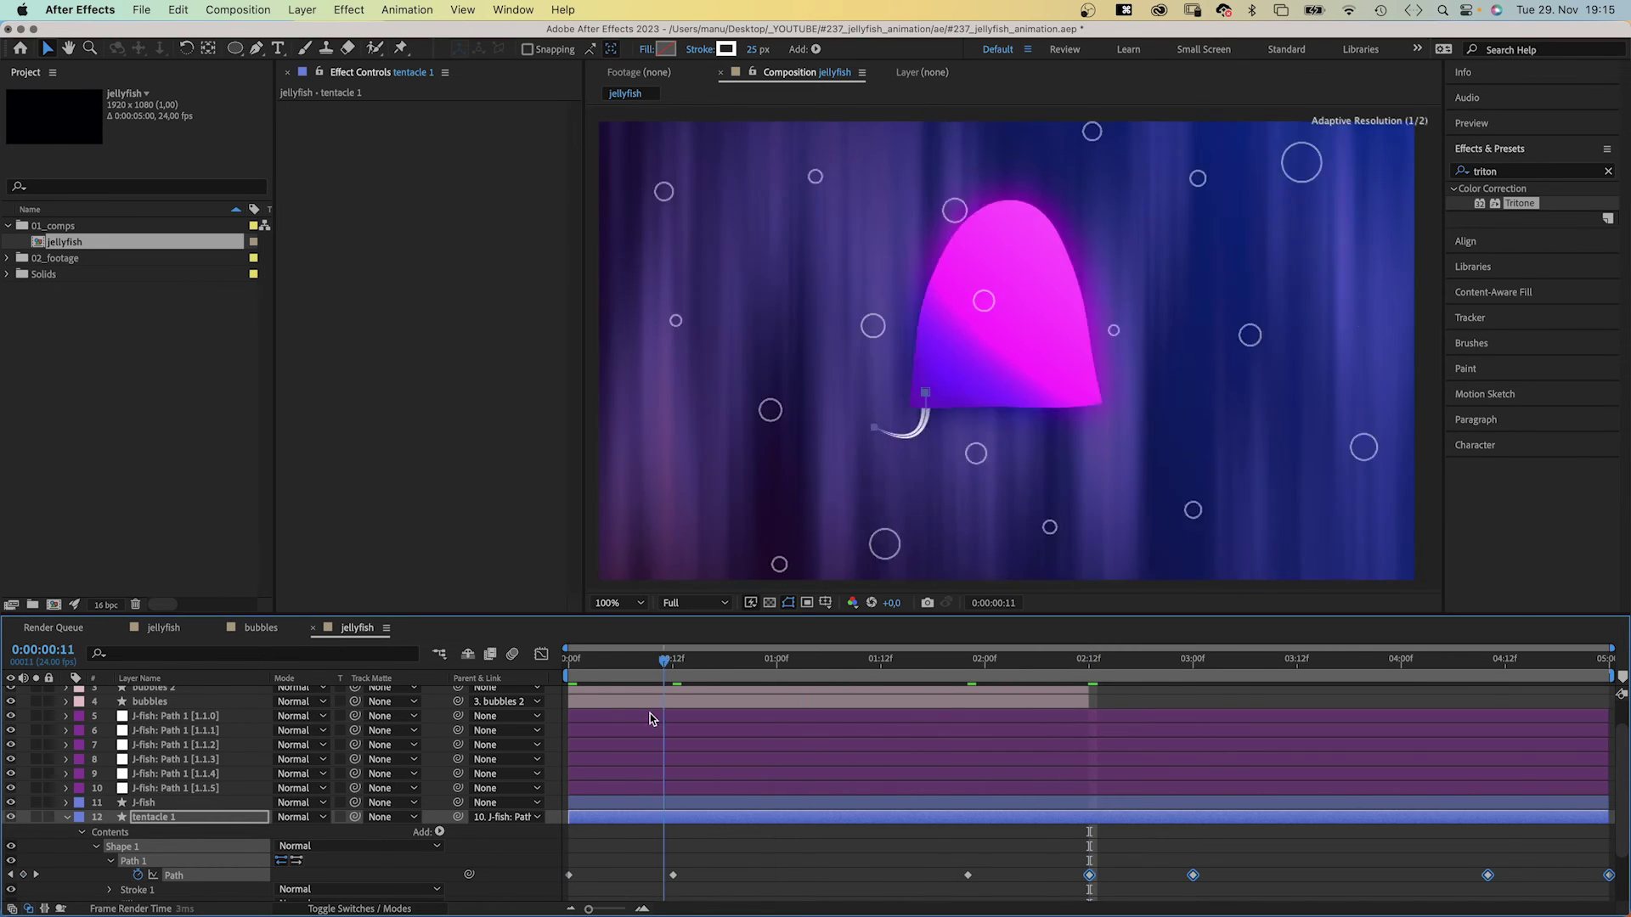
Copy J-fish's Glow and Turbulent Displace effects onto tentacle 1.
key(super+Up)
click(334, 108)
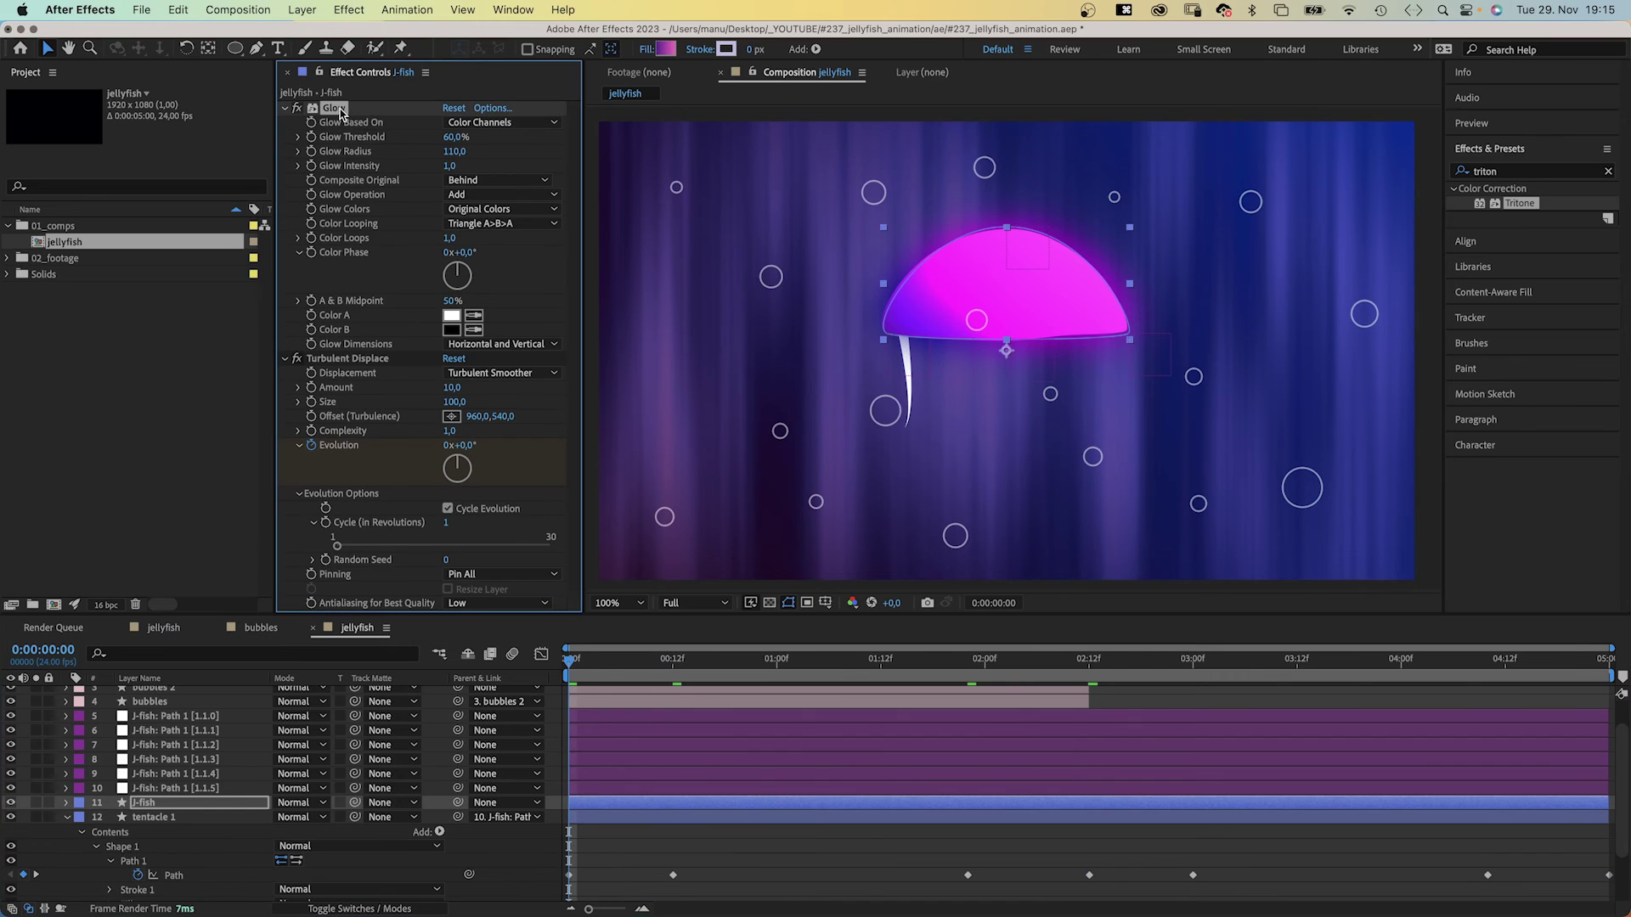
click(328, 361)
key(super+c)
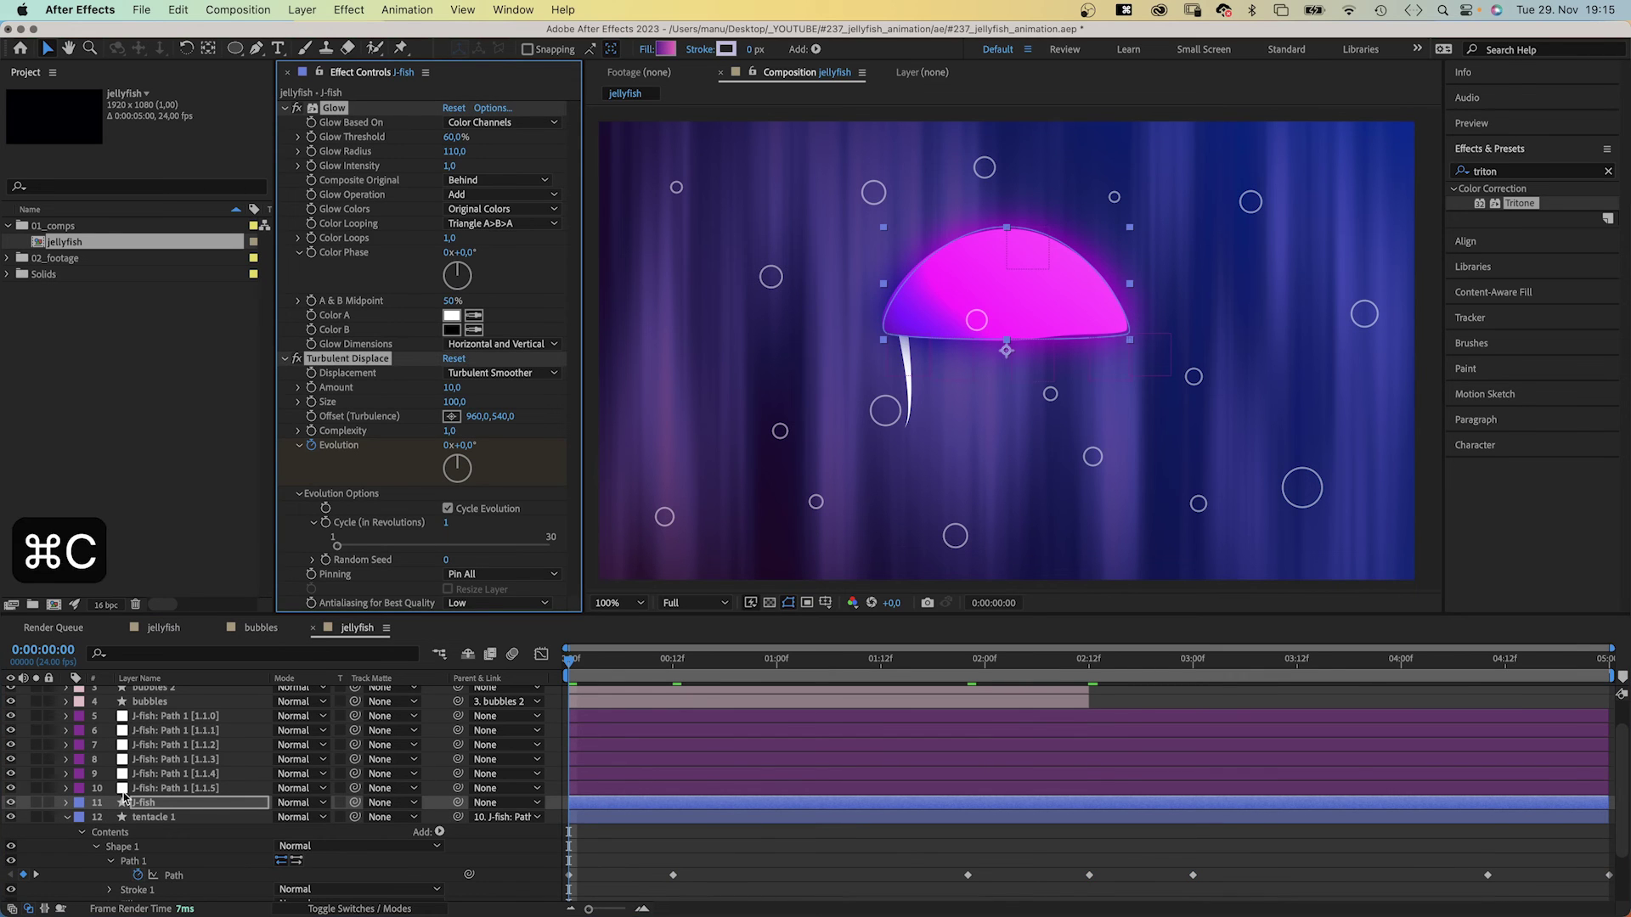
click(152, 817)
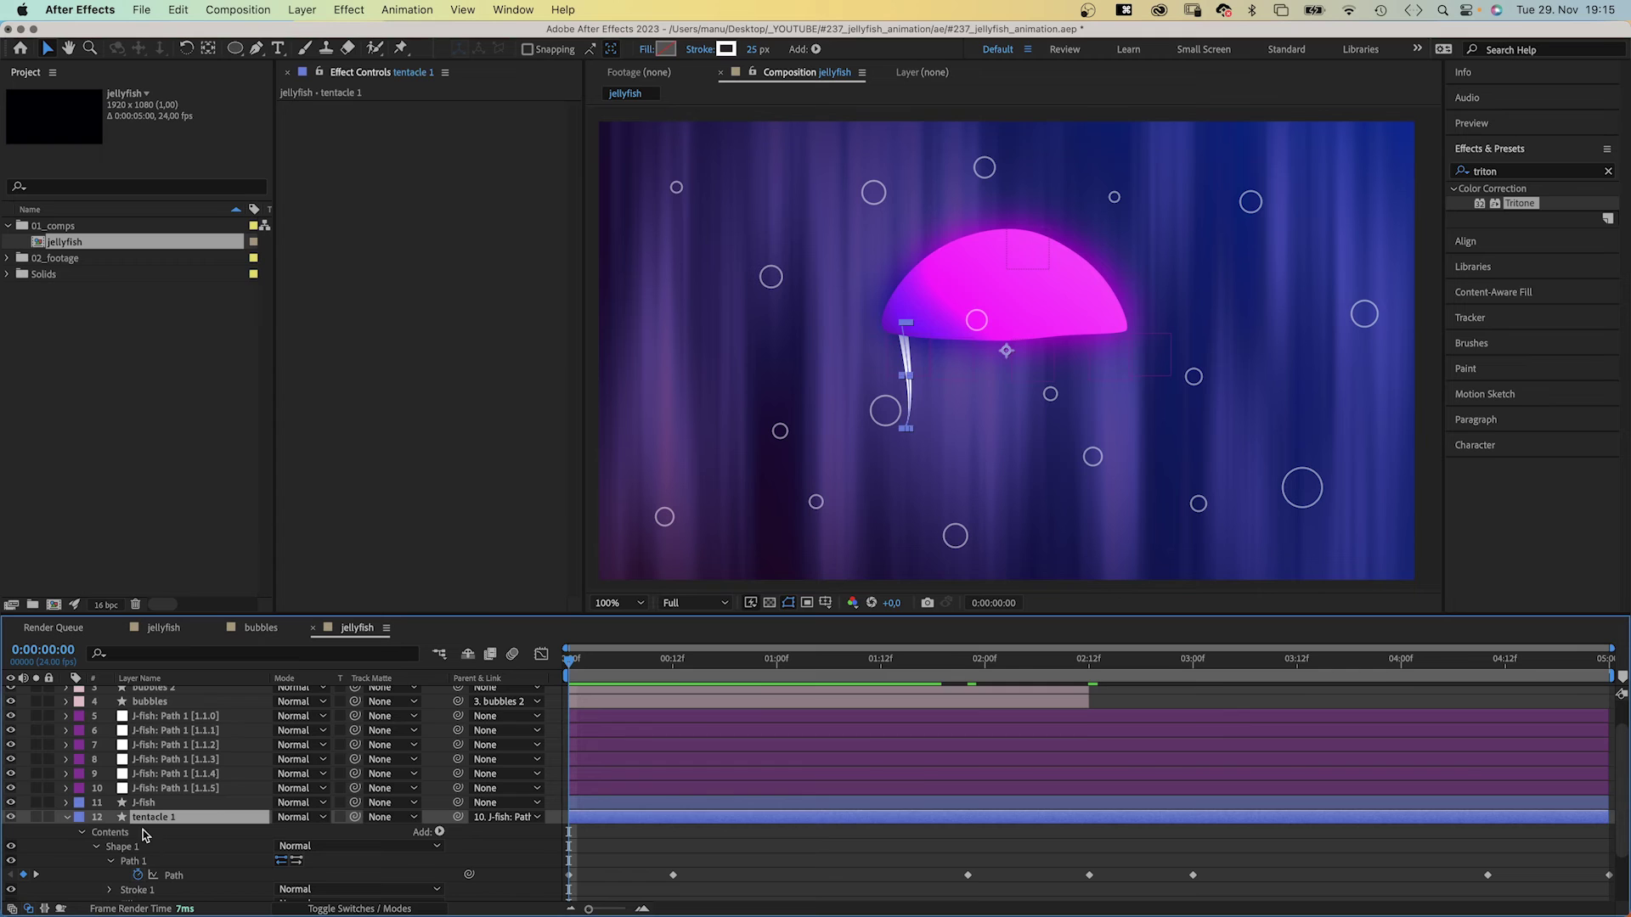
key(super+v)
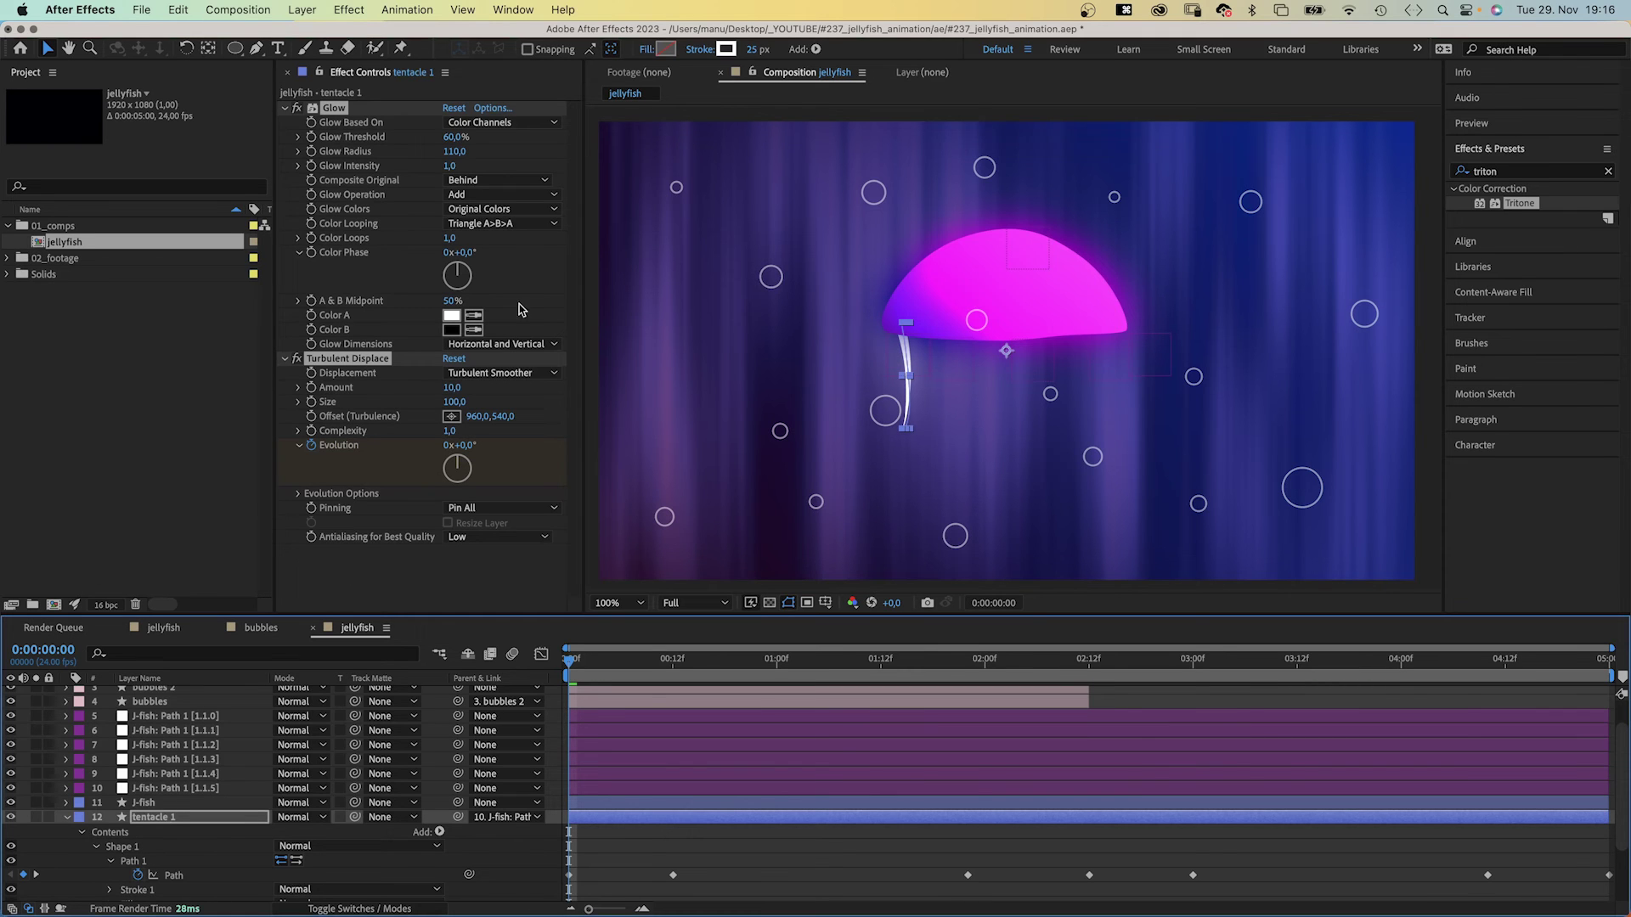
Set Glow Radius to 60 and Turbulent Displace Amount to 30.
click(455, 151)
text(60)
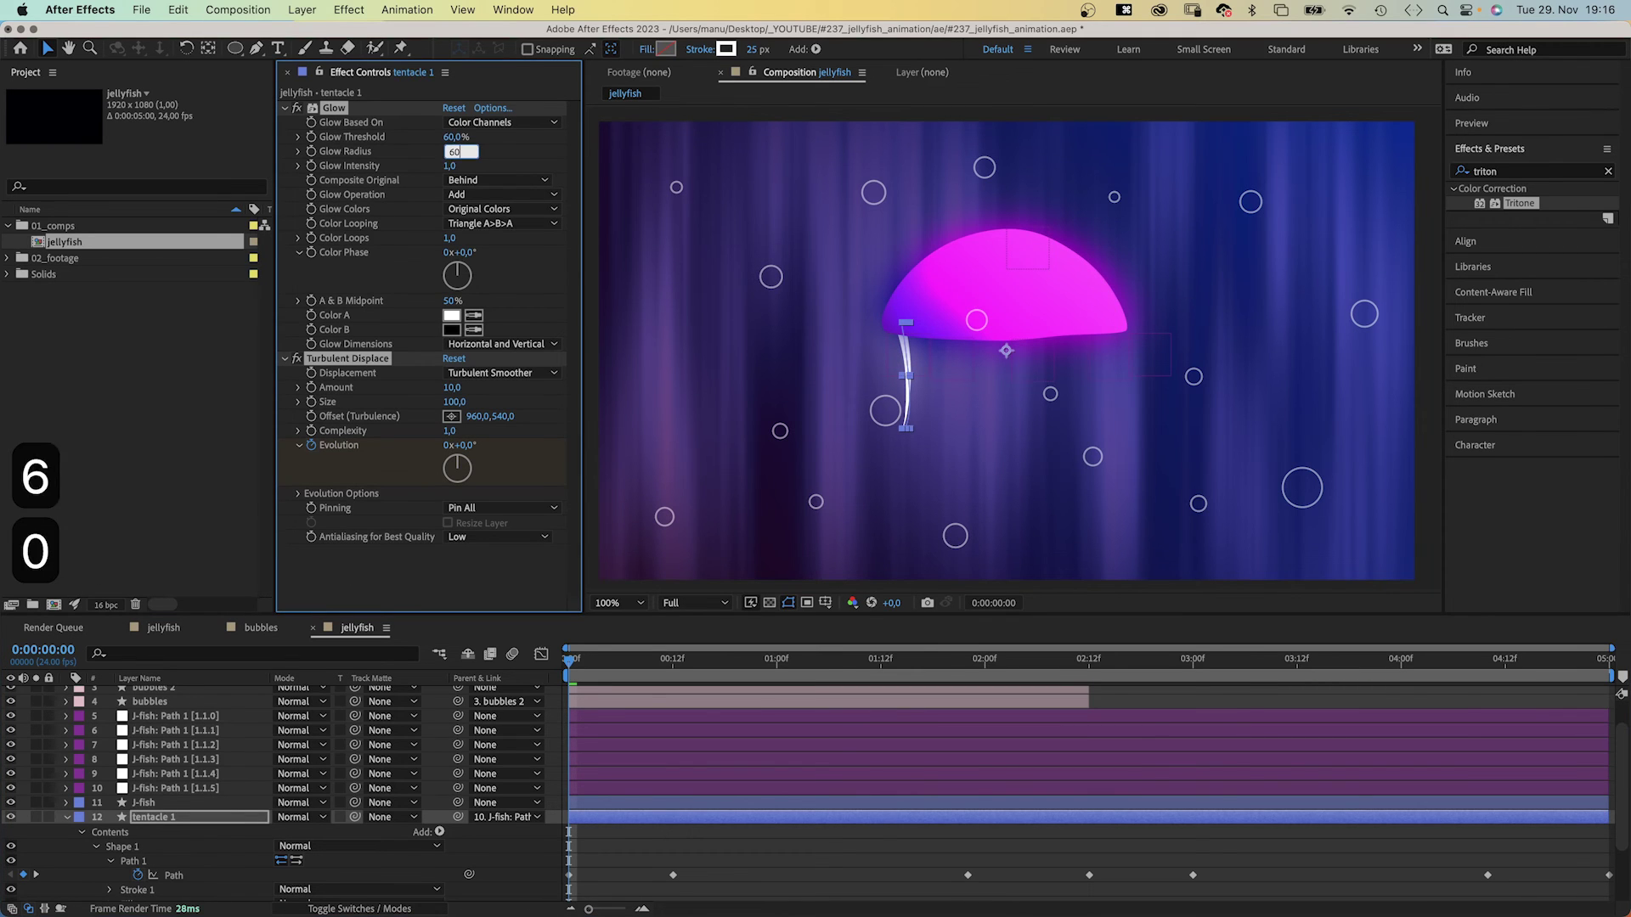
key(Return)
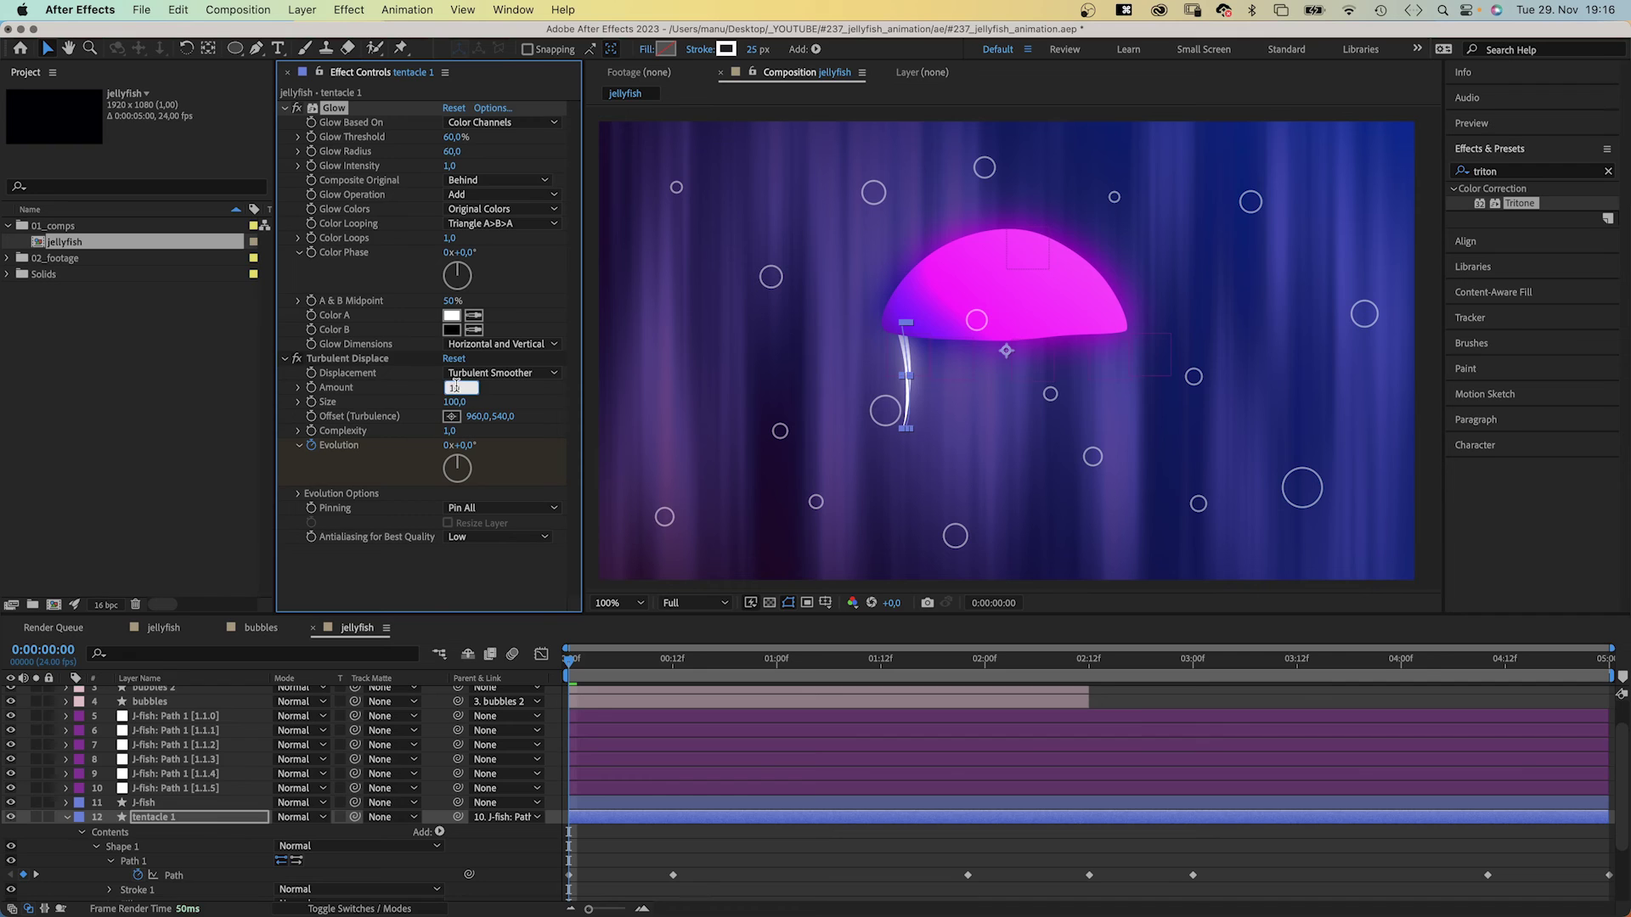
text(30)
key(Return)
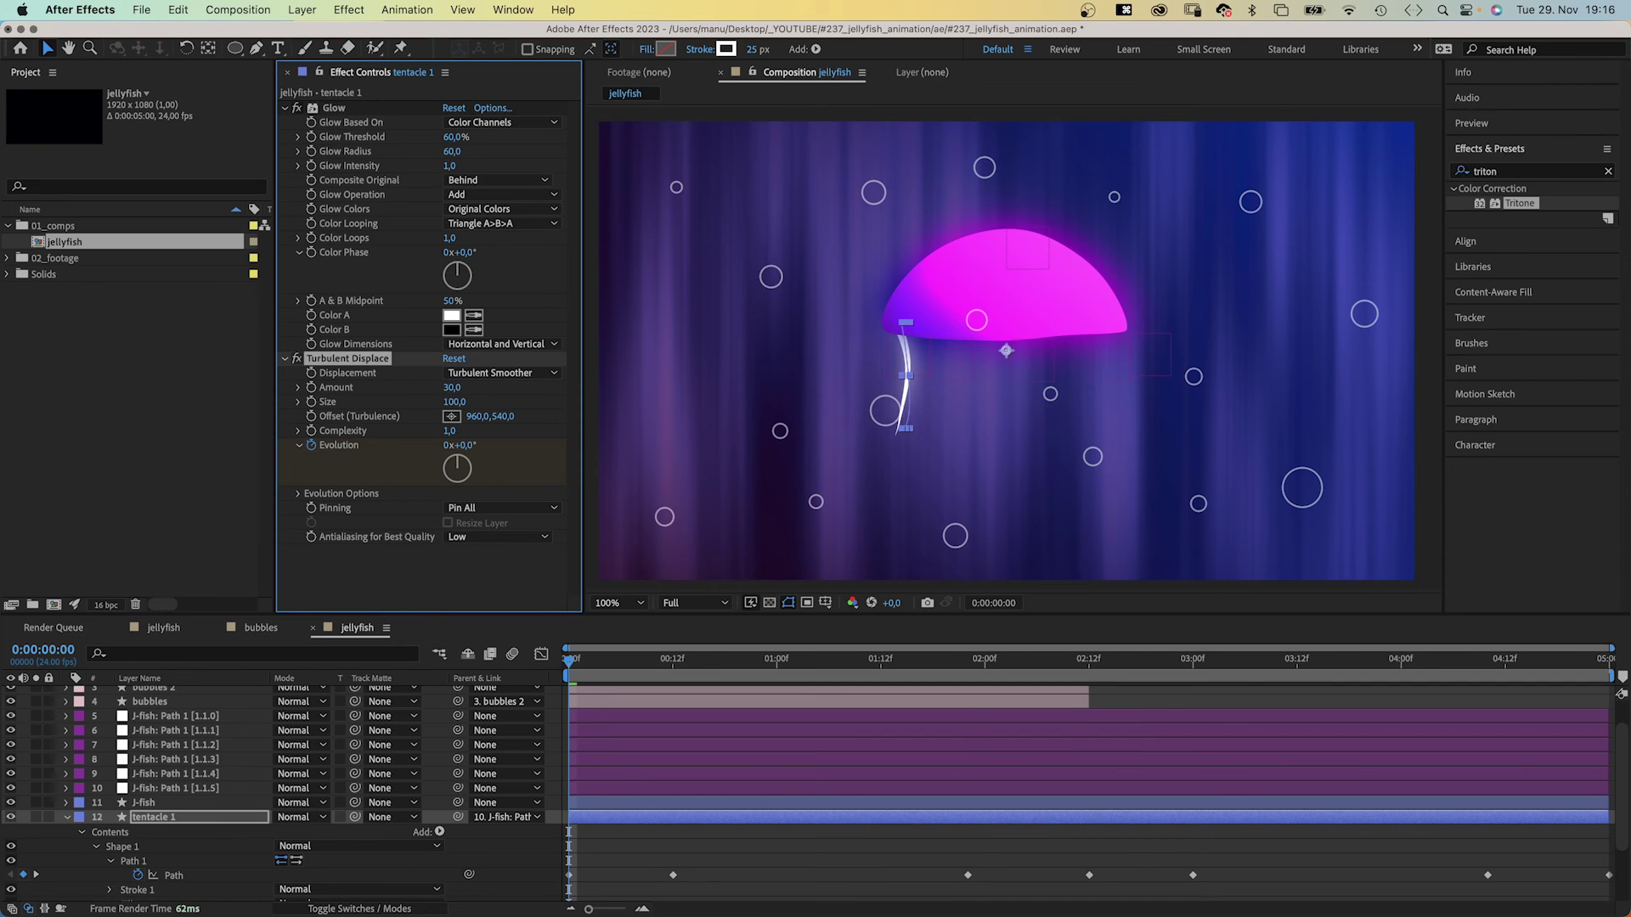
click(169, 877)
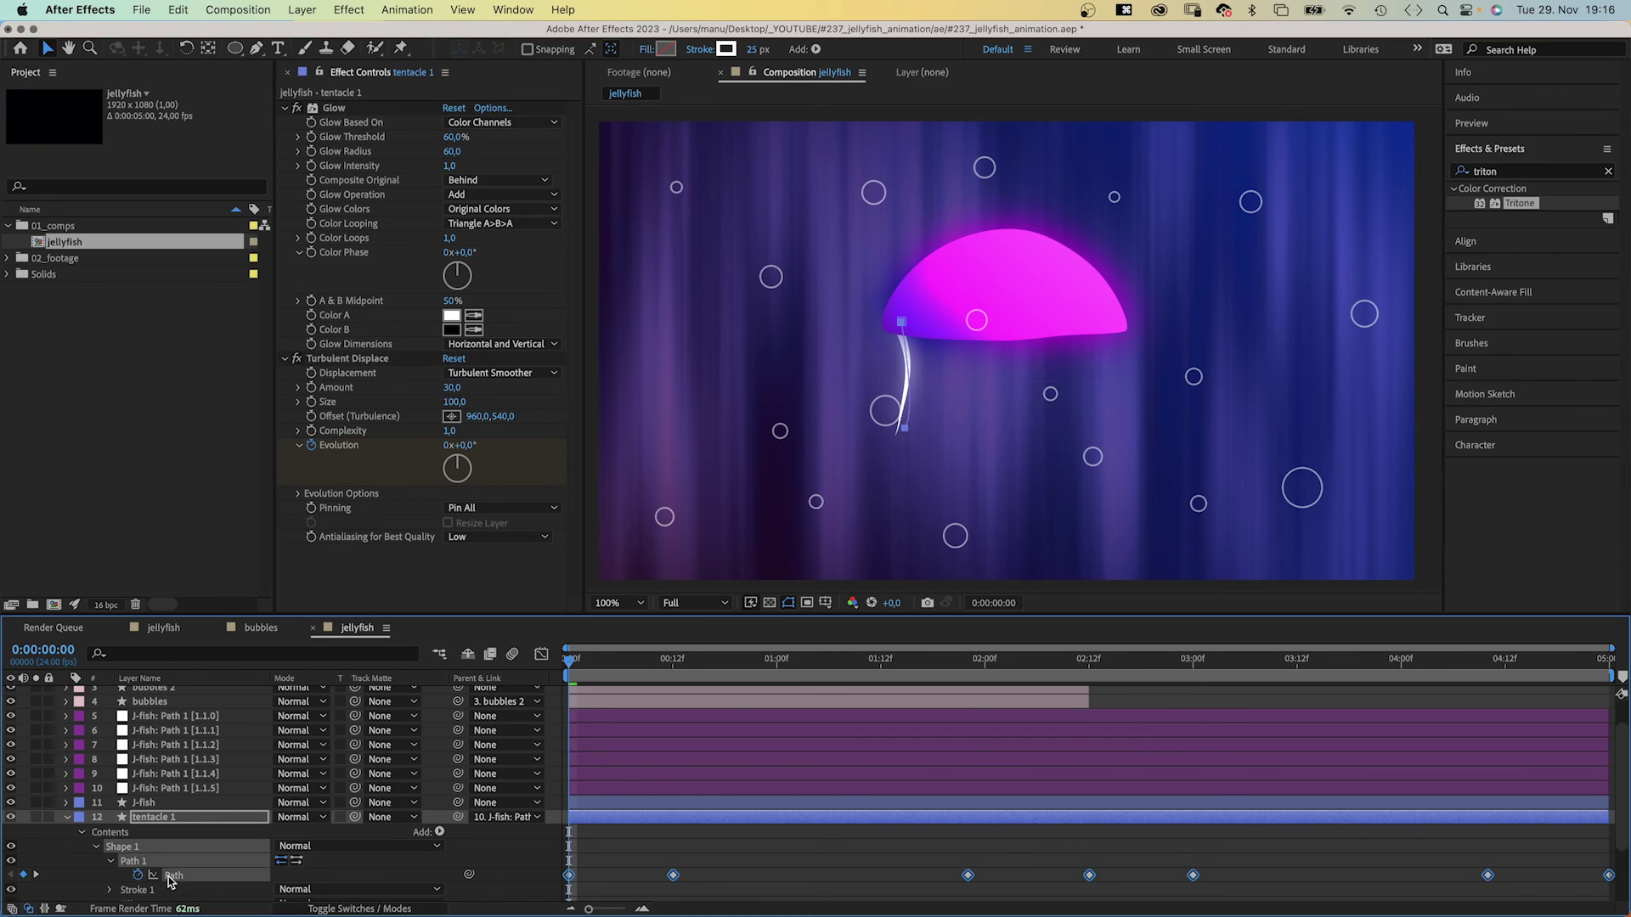
In the speed graph, flatten the path arcs between 00:12–02:00 and 03:00–04:12.
click(540, 656)
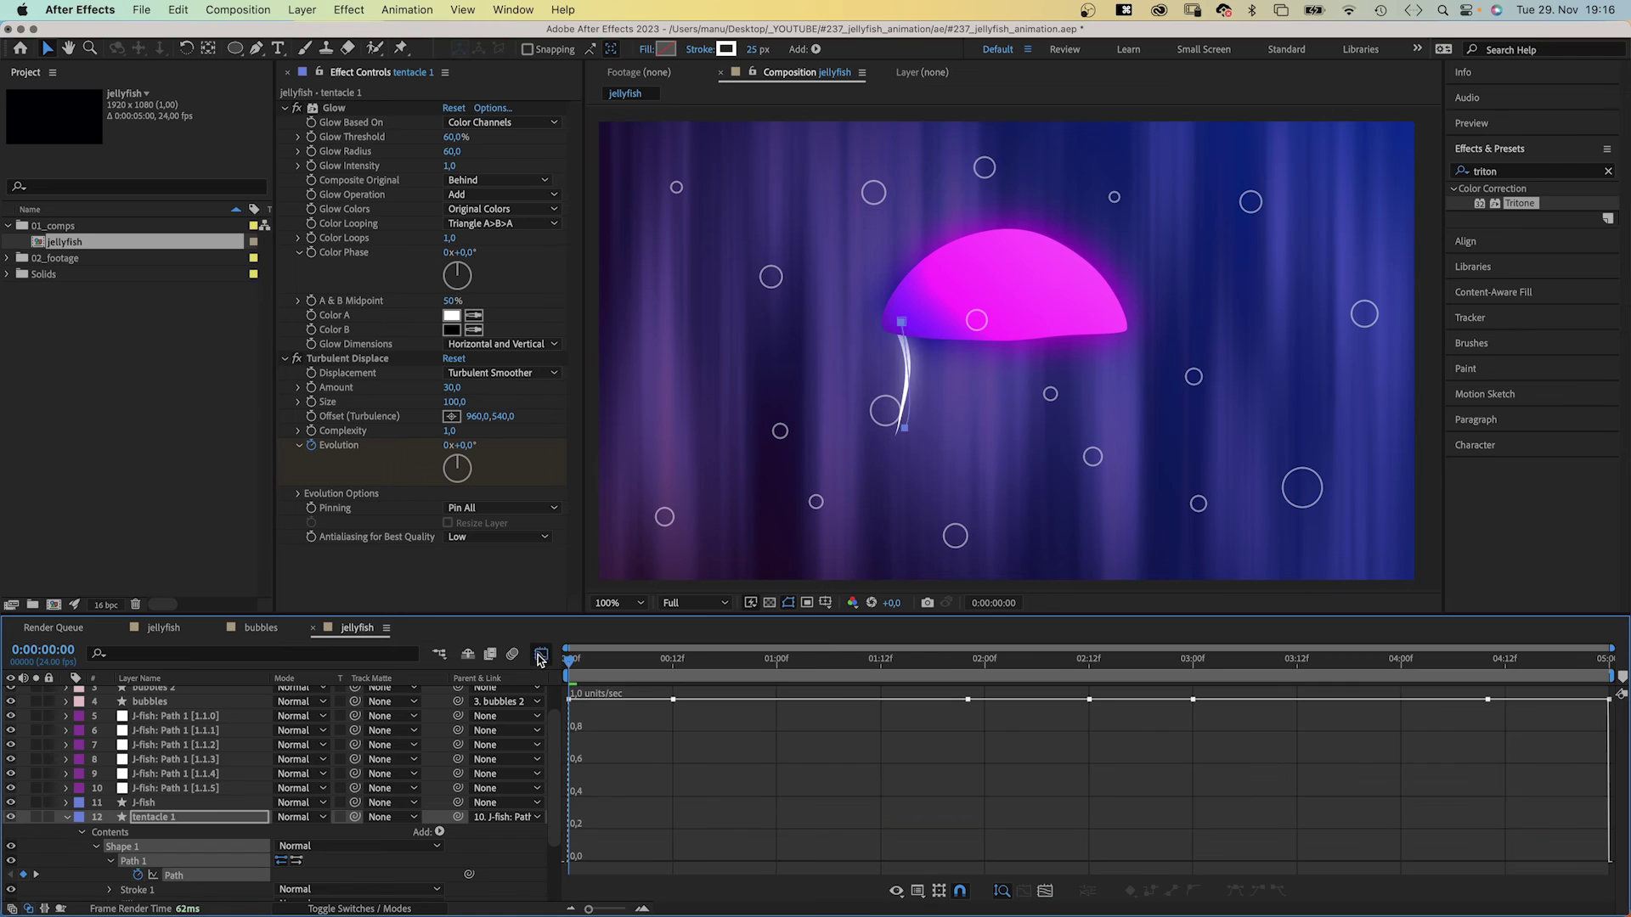
click(174, 877)
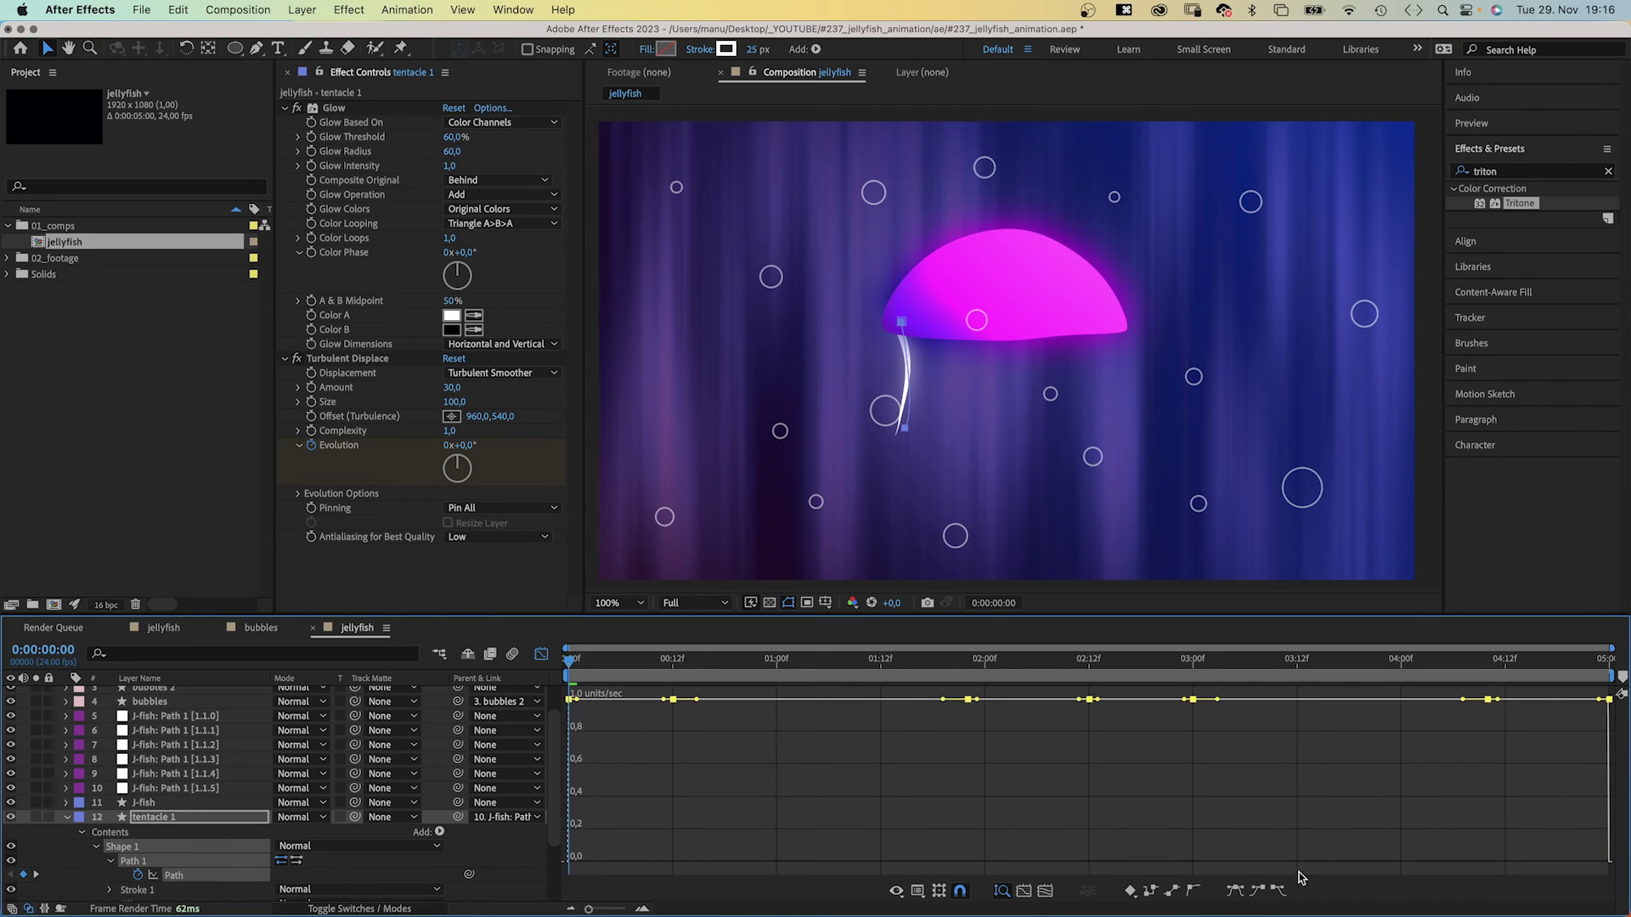
click(1233, 892)
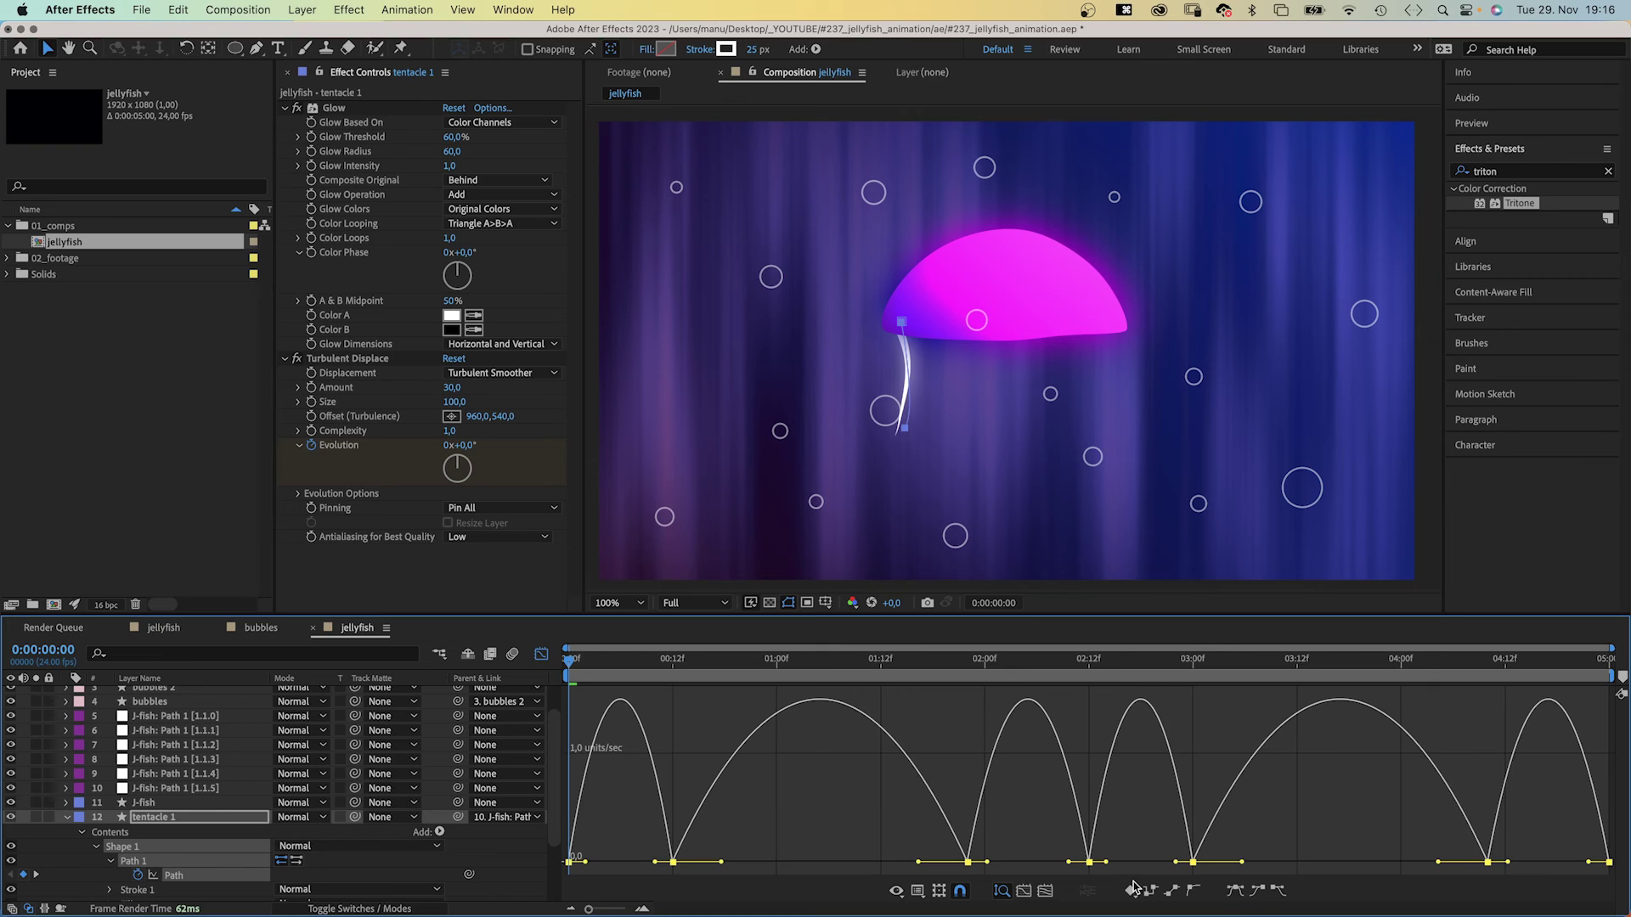
drag(919, 862, 933, 863)
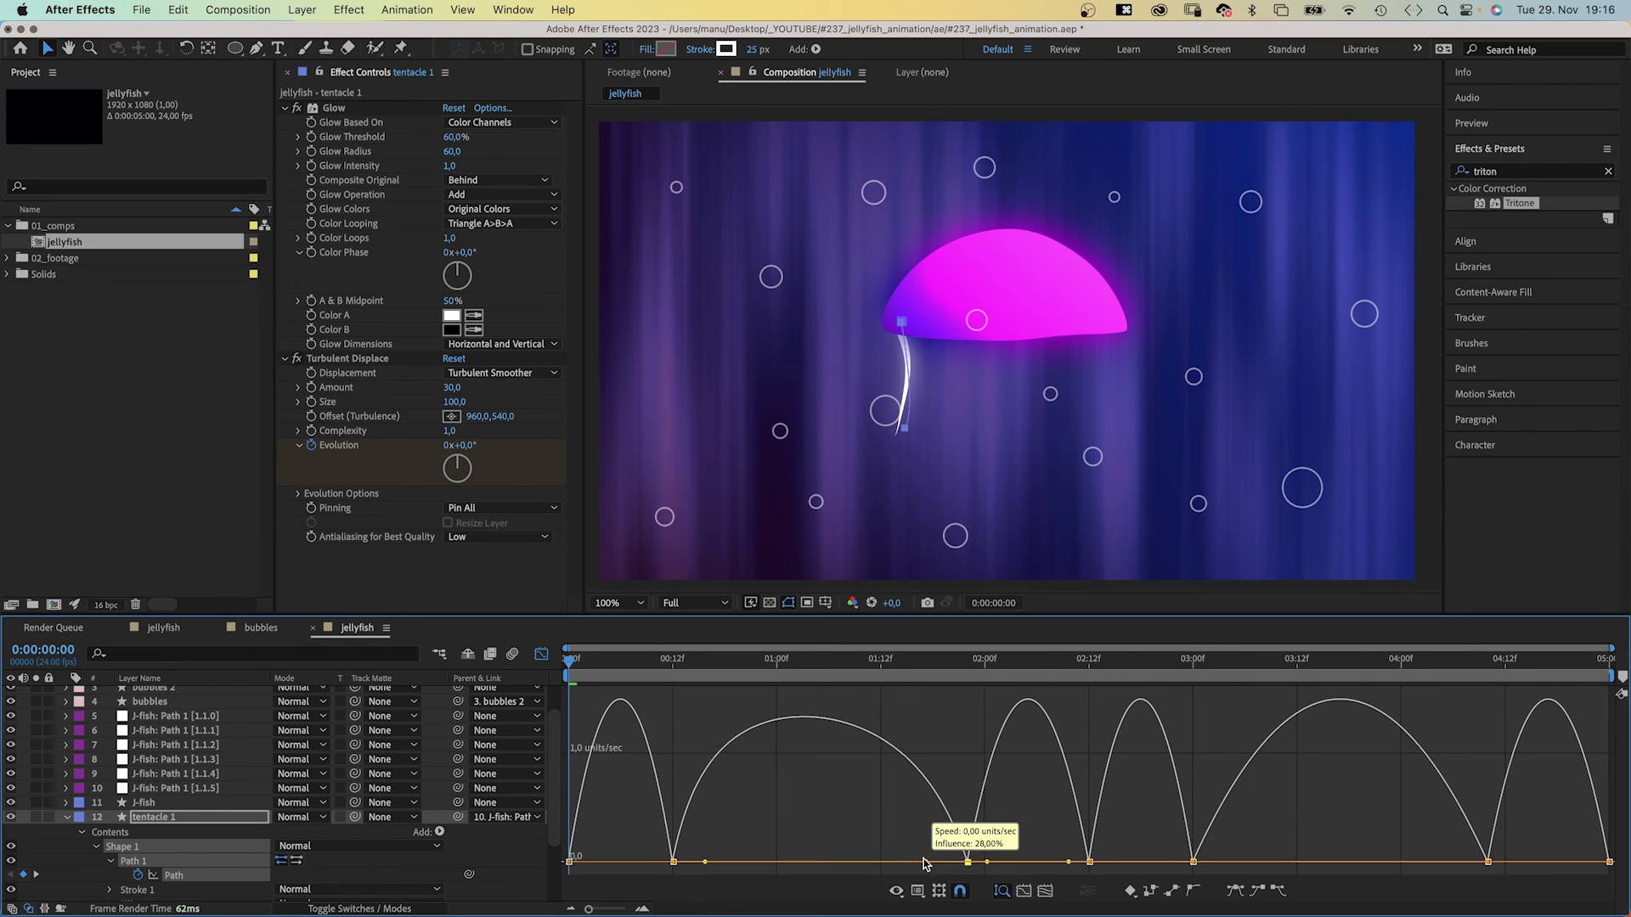
mouse_move(1302, 833)
mouse_down()
mouse_move(1162, 897)
mouse_move(1225, 862)
mouse_up()
shift+click(1487, 862)
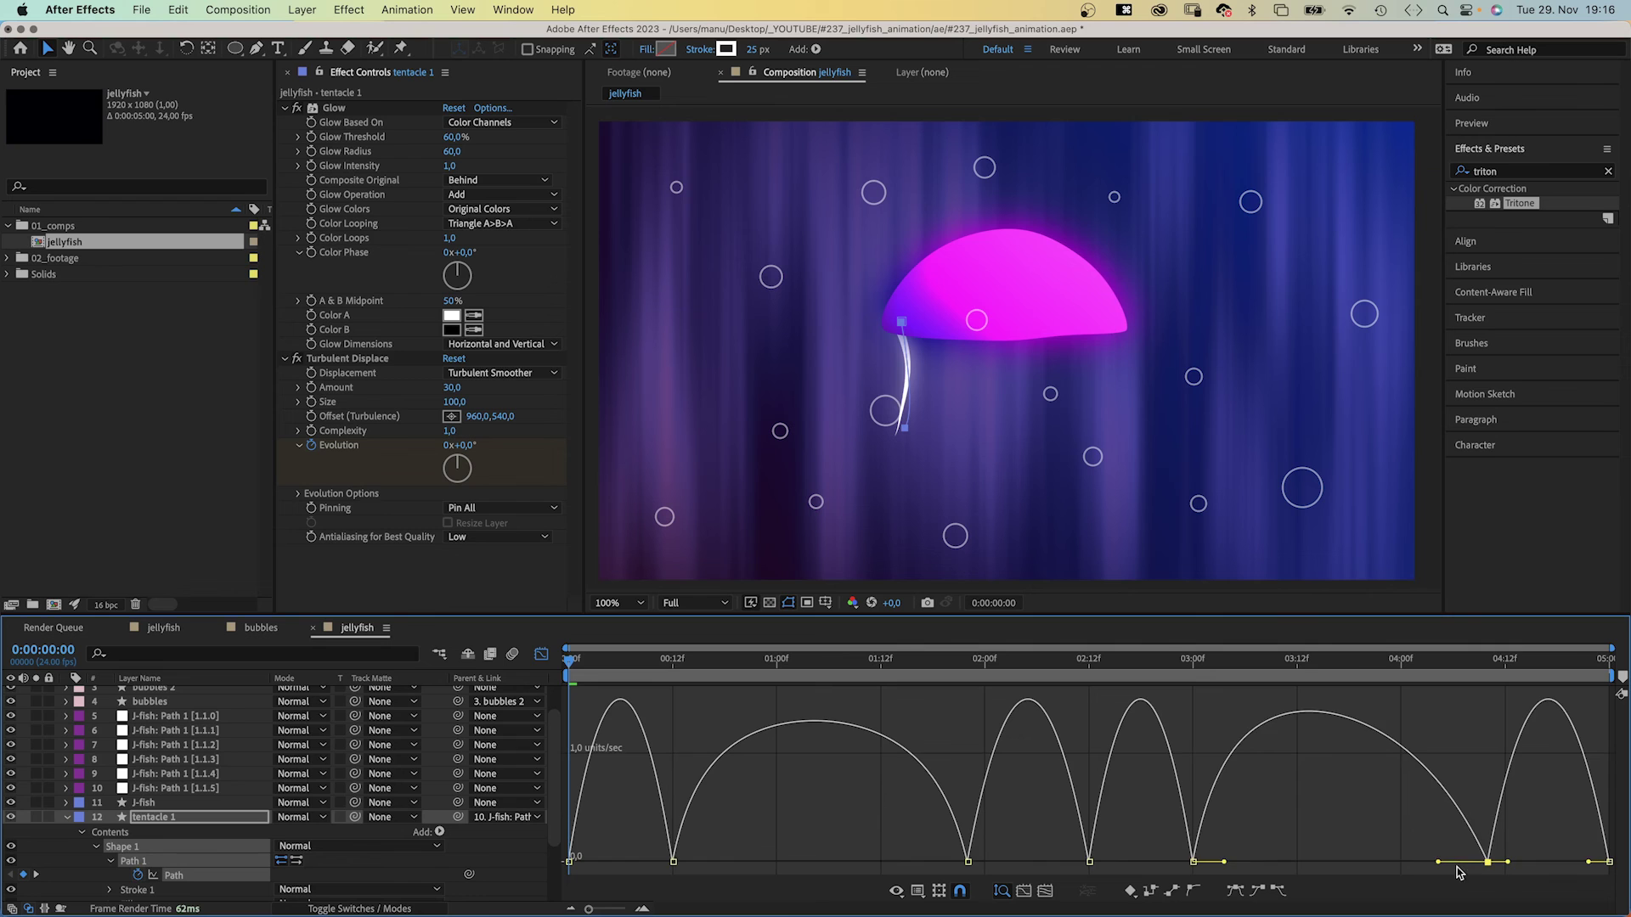
drag(1487, 861, 1452, 862)
Sharpen the speed peaks, adjust easing at 02:12 and 03:00, and preview the tentacle.
drag(673, 862, 646, 863)
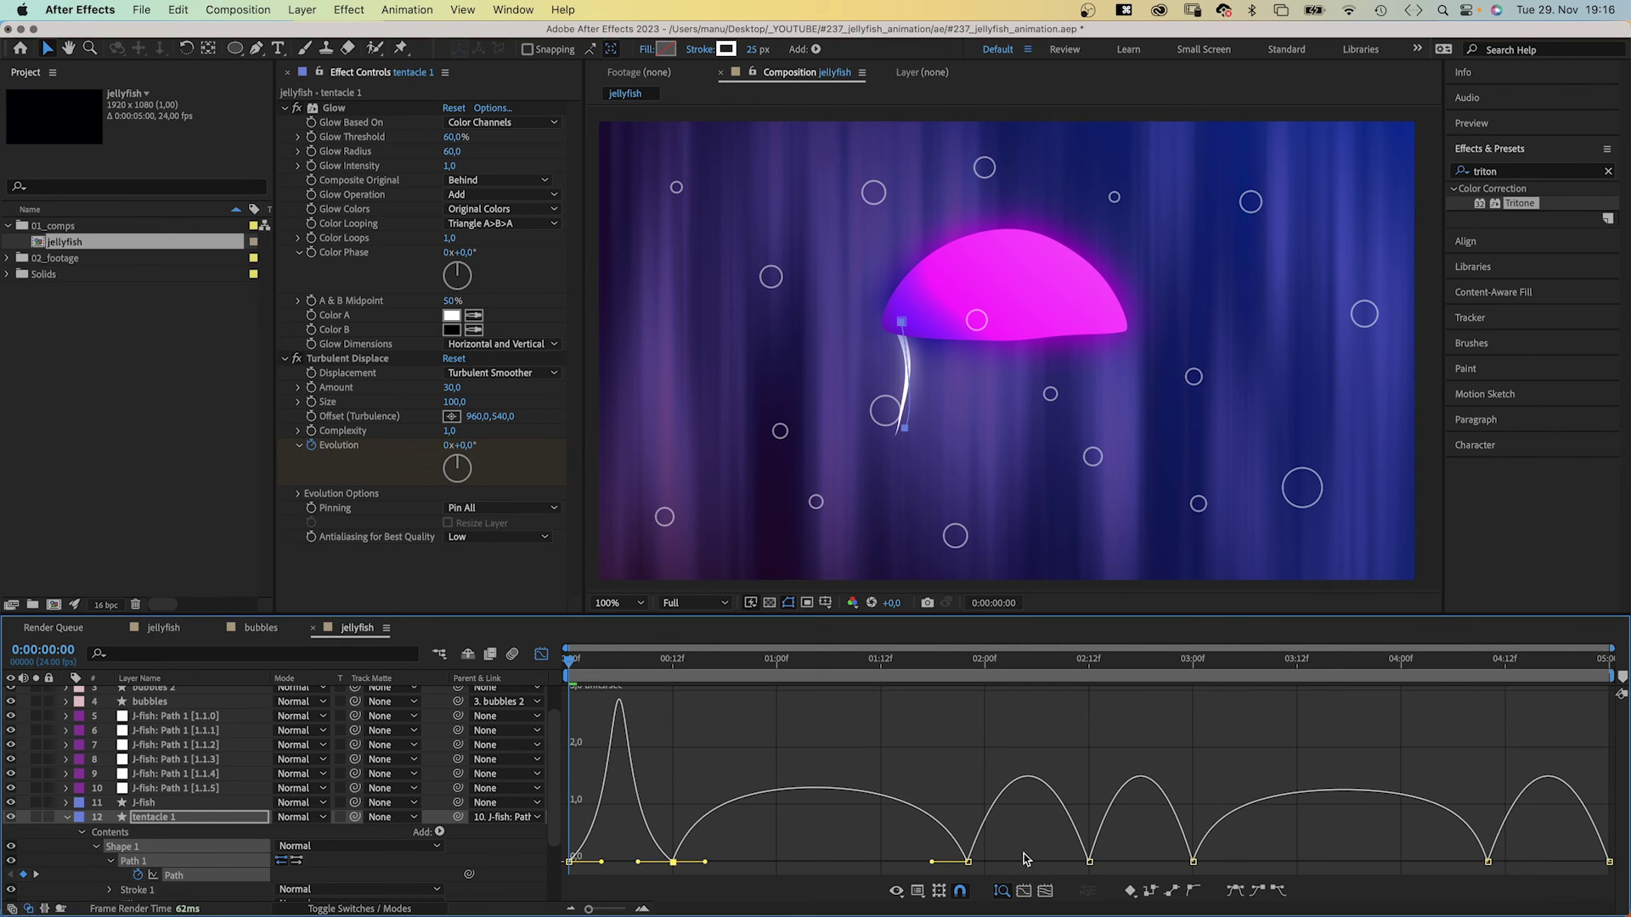
mouse_move(969, 863)
mouse_down()
mouse_move(1011, 866)
mouse_move(994, 866)
mouse_up()
click(569, 864)
drag(594, 866, 655, 863)
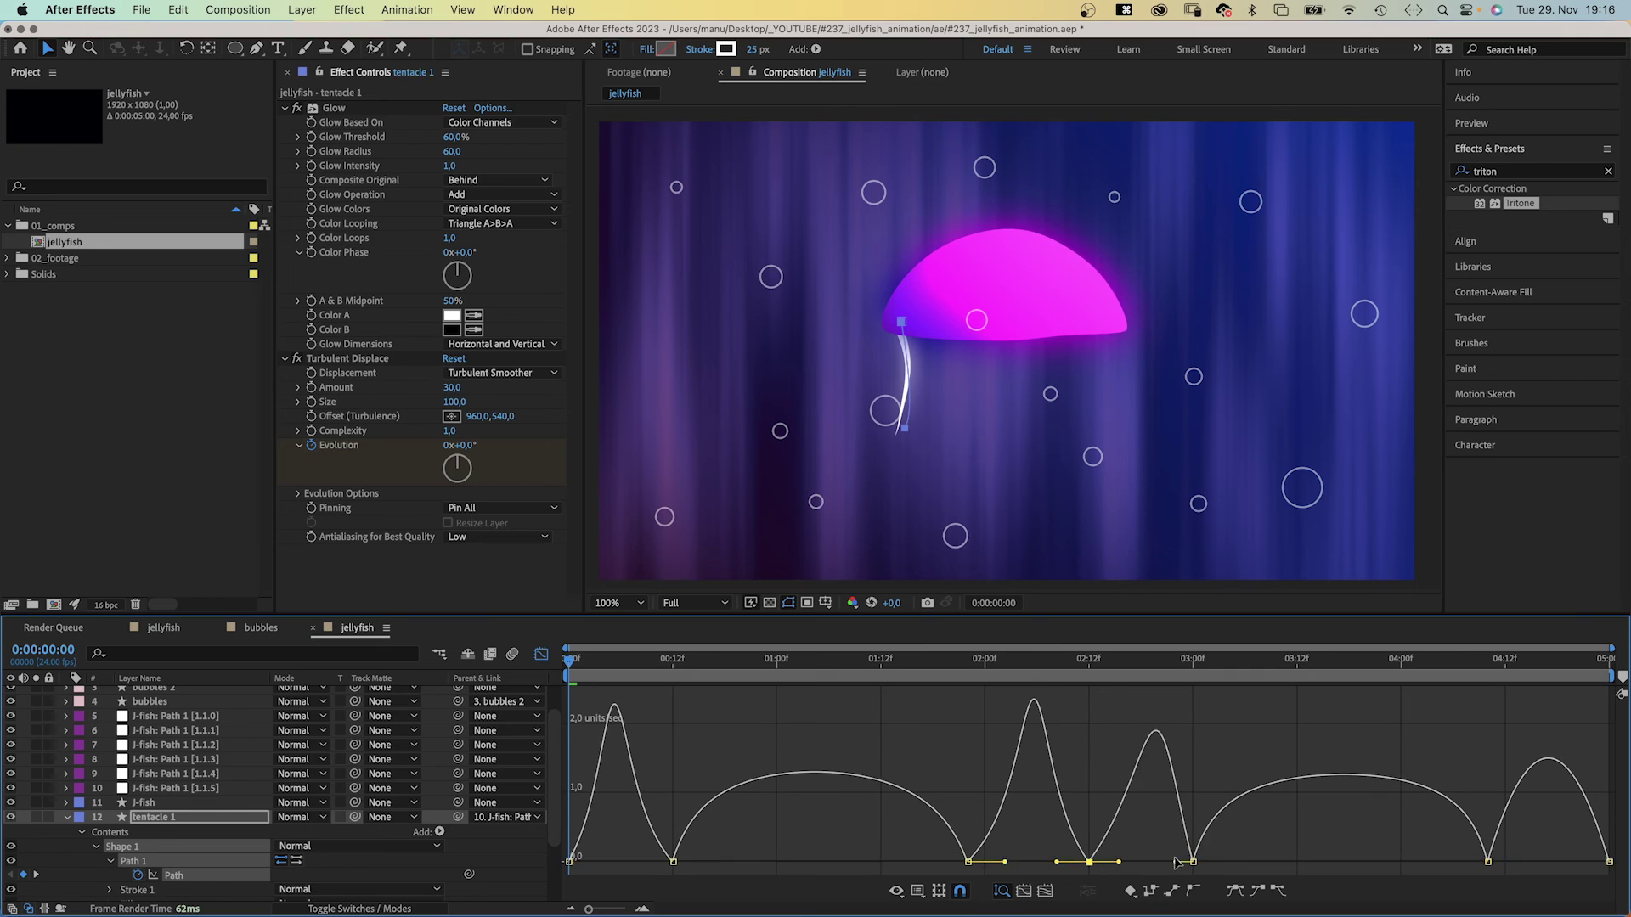
mouse_move(1070, 882)
mouse_down()
mouse_move(1535, 841)
mouse_move(1525, 863)
mouse_move(1579, 863)
mouse_up()
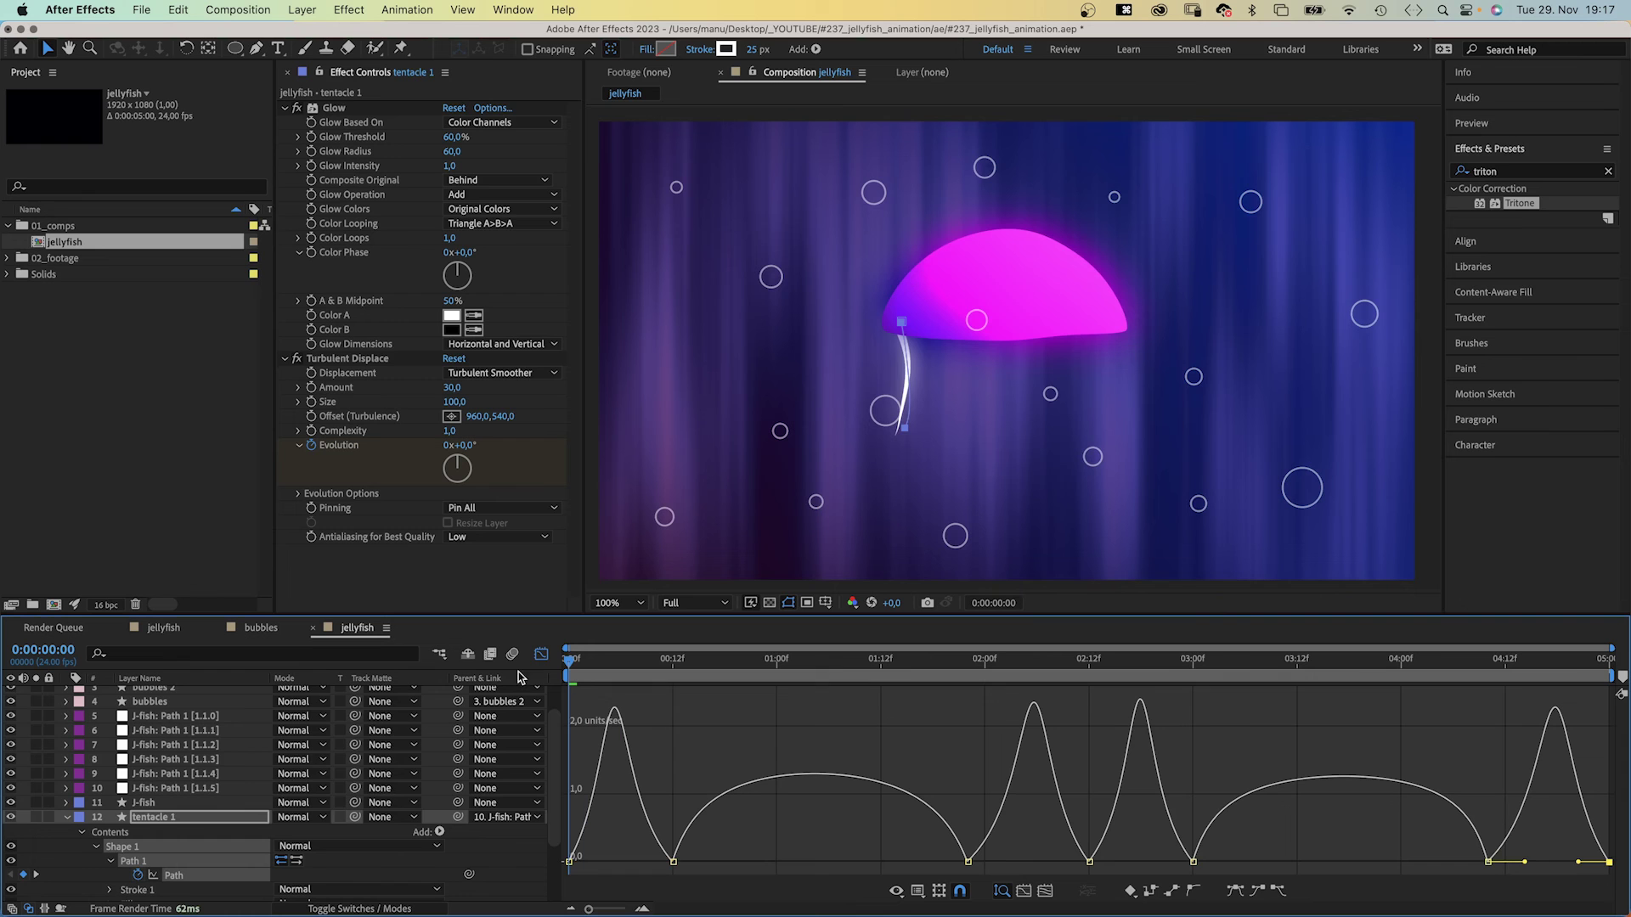
key(space)
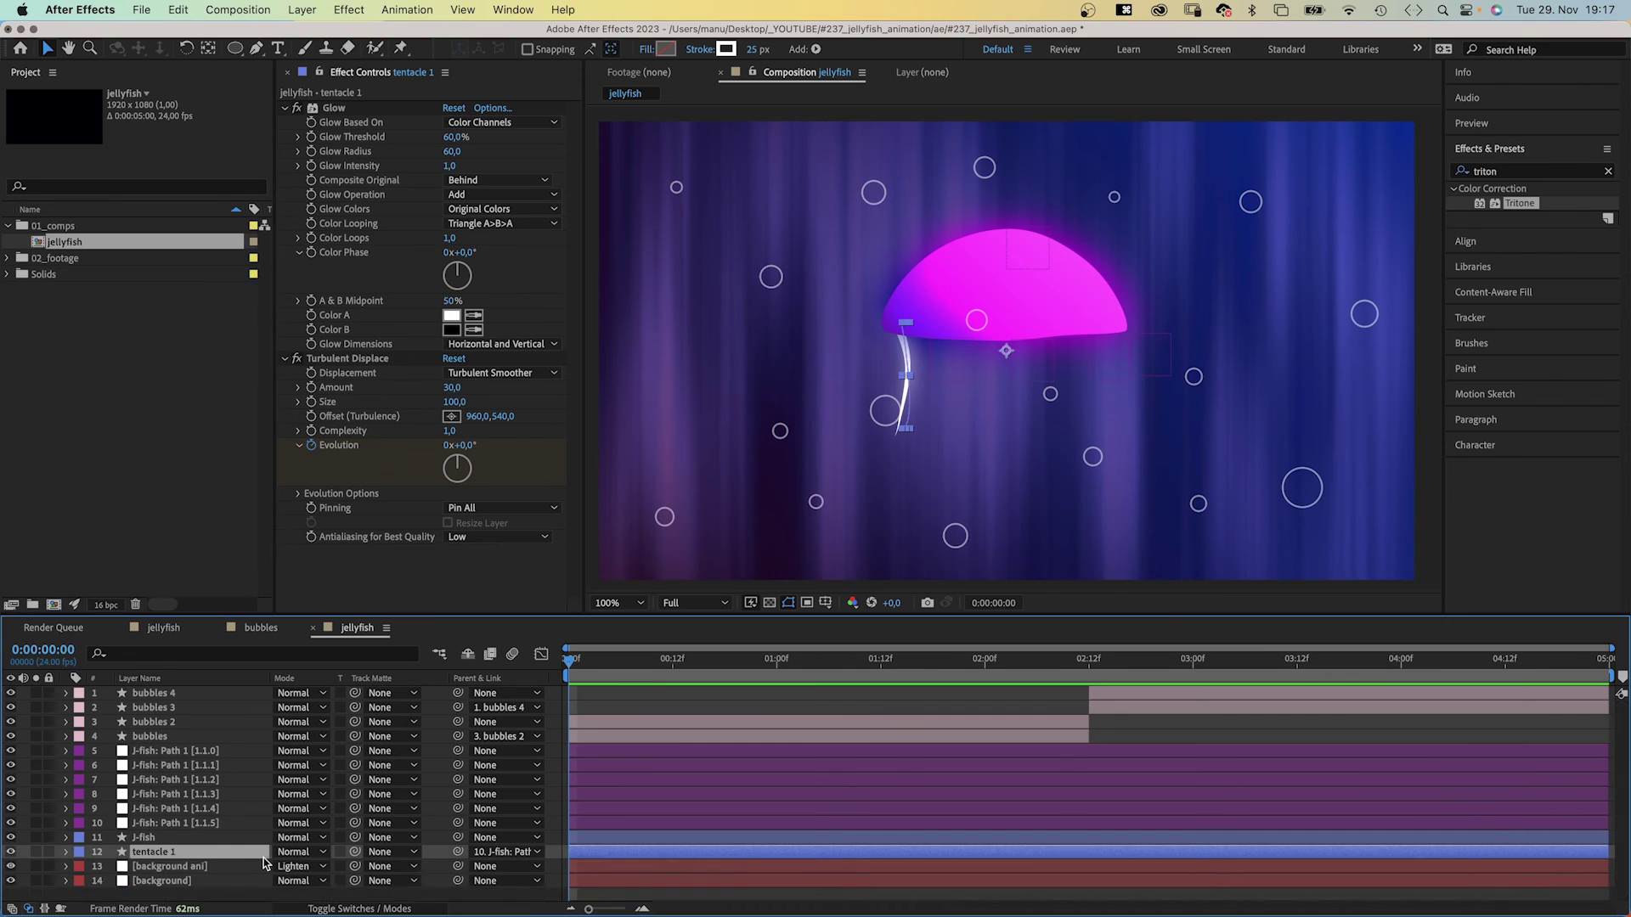
Duplicate the tentacle, shift it right, and parent tentacle 2 to J-fish: Path 1 [1.1.4].
key(super+d)
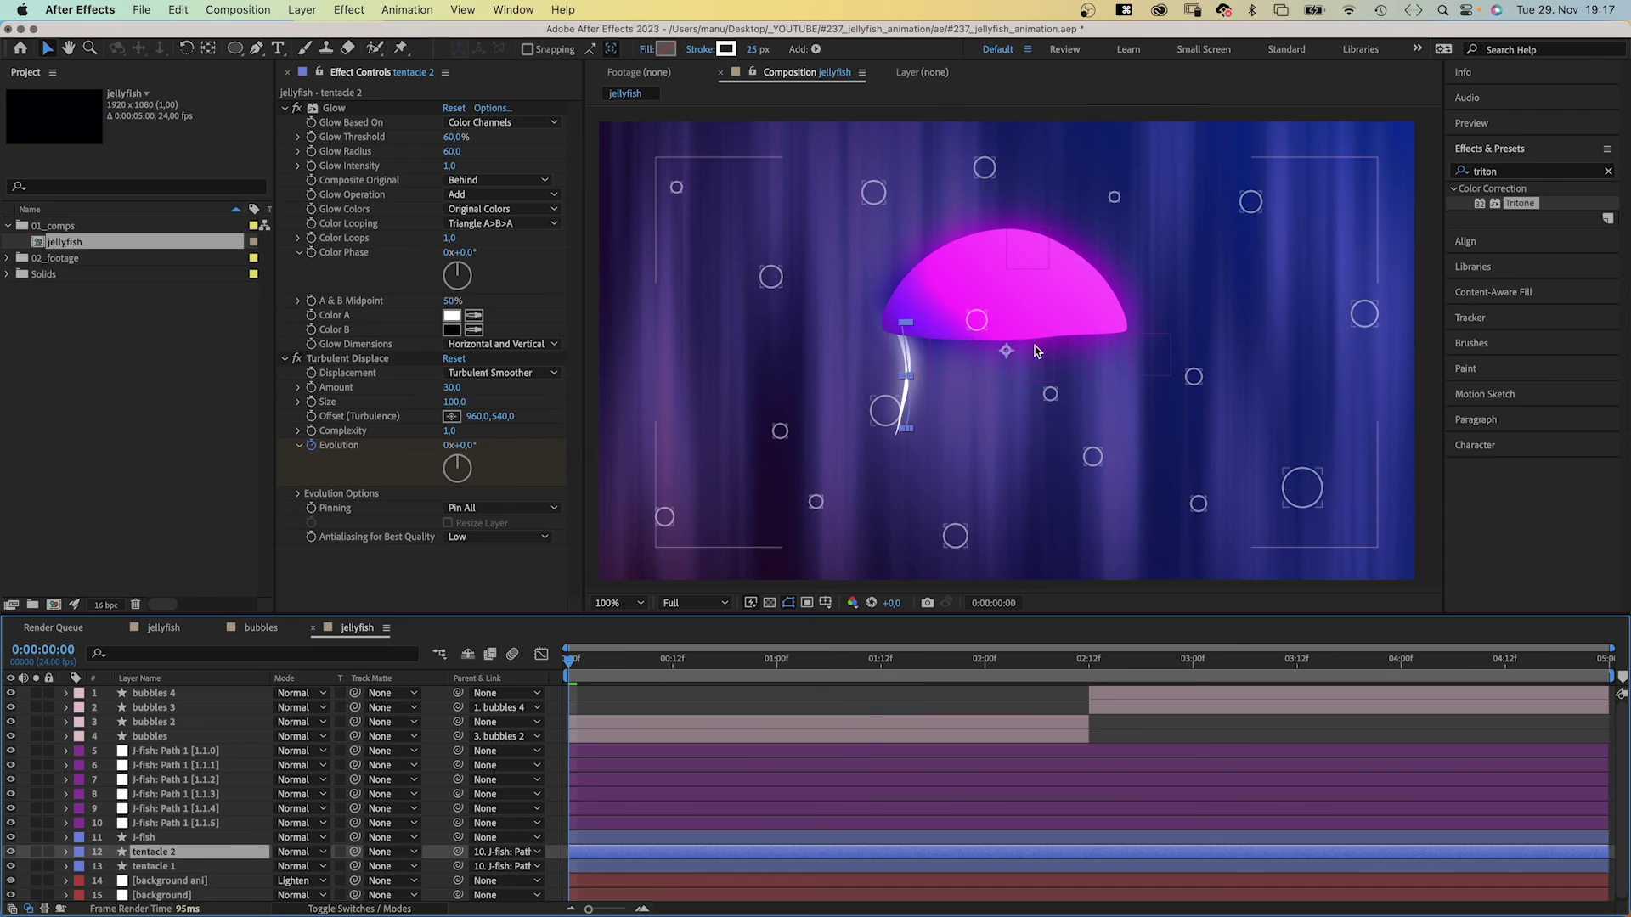
drag(1008, 349, 1062, 353)
key(Return)
click(941, 380)
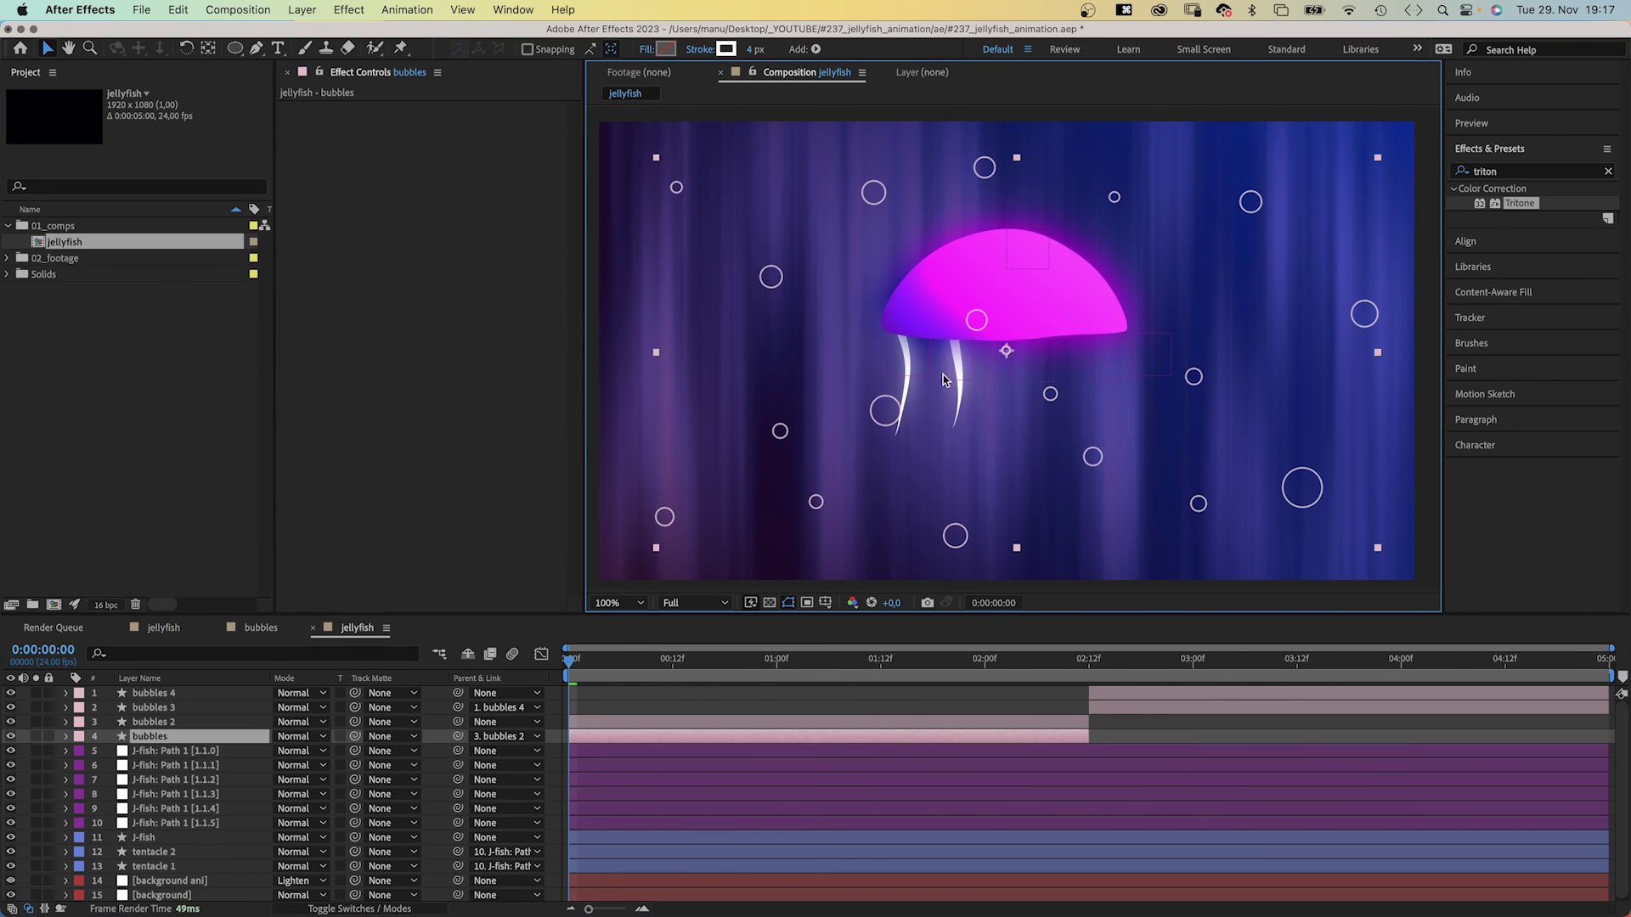
click(152, 810)
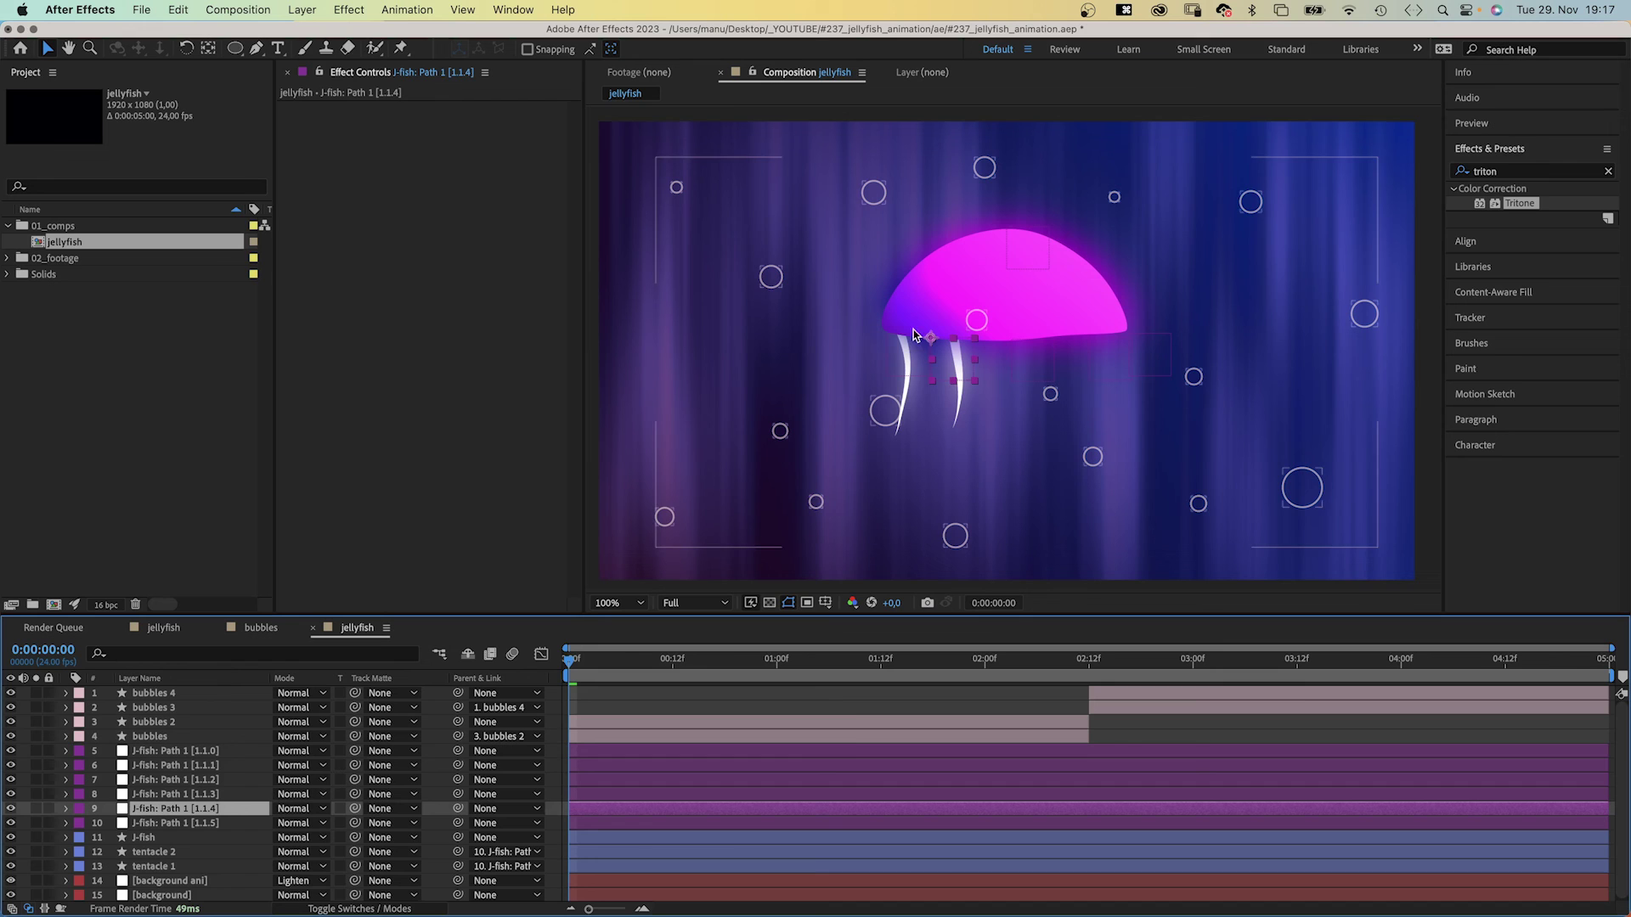
click(153, 853)
drag(463, 849, 224, 811)
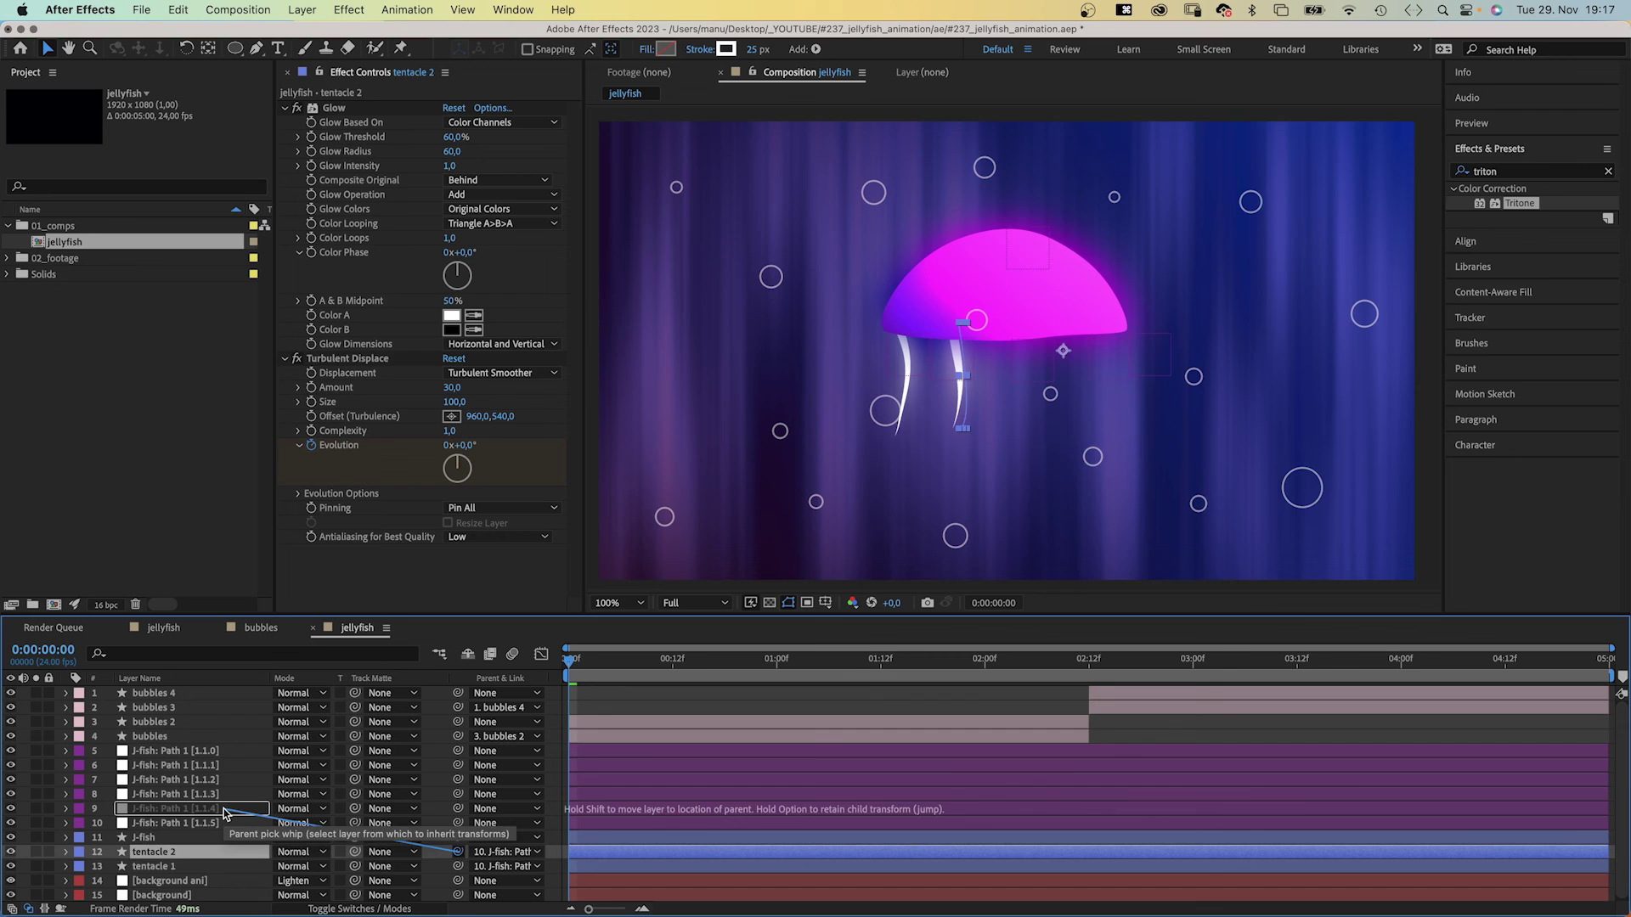
Bend tentacle 2's path into a new curve at its 01:22 keyframe.
key(space)
key(u)
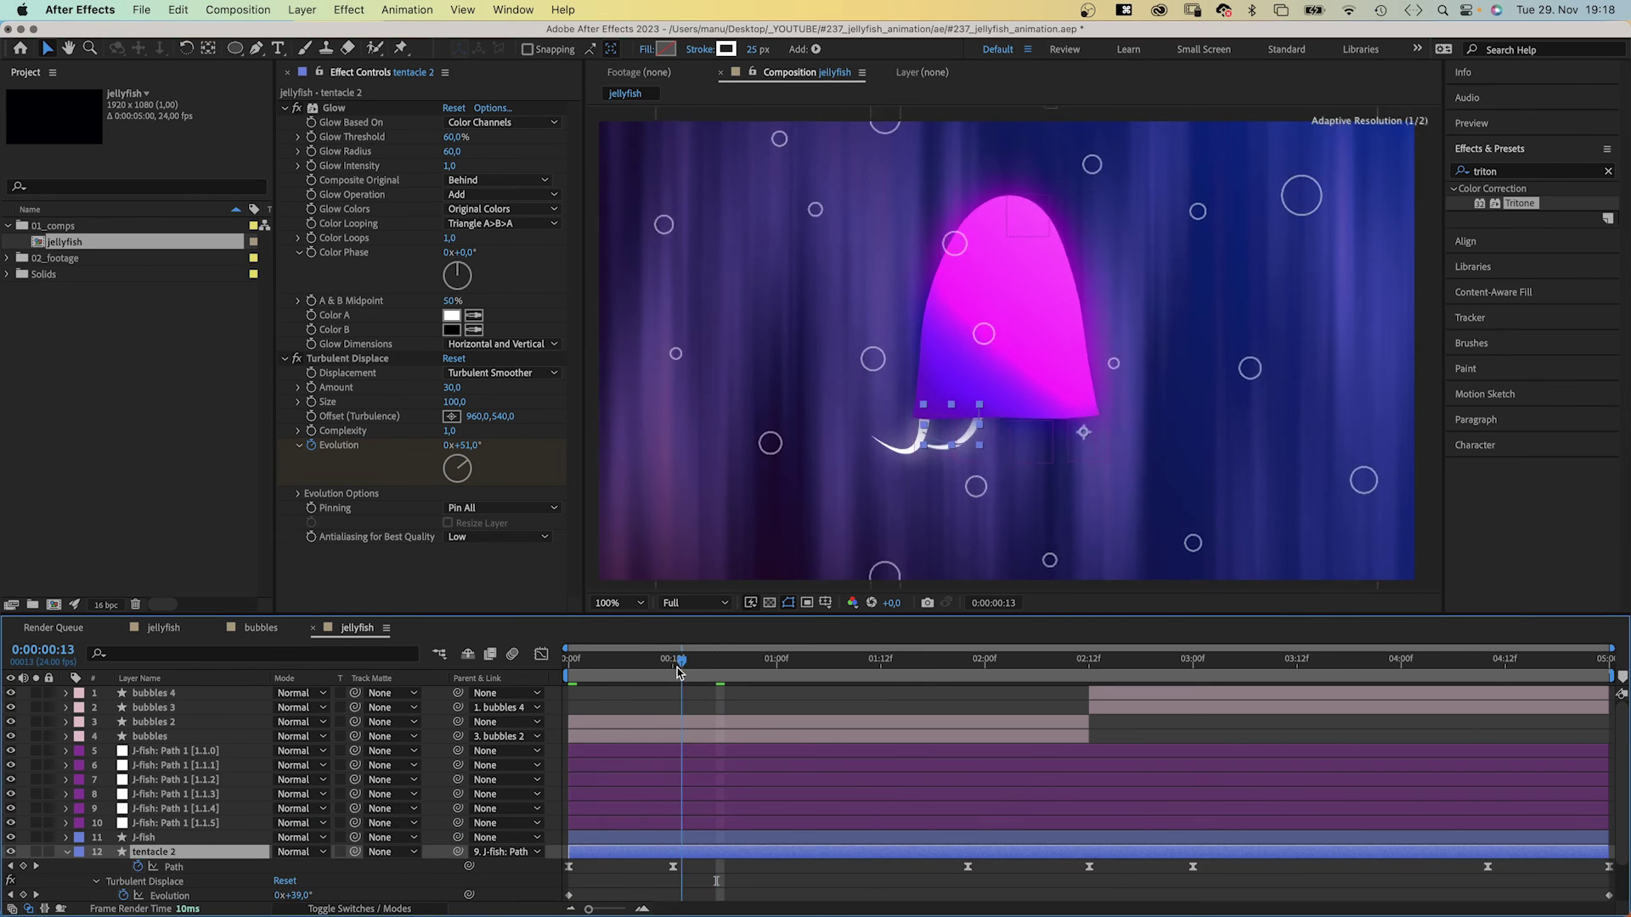
key(space)
click(960, 406)
key(k)
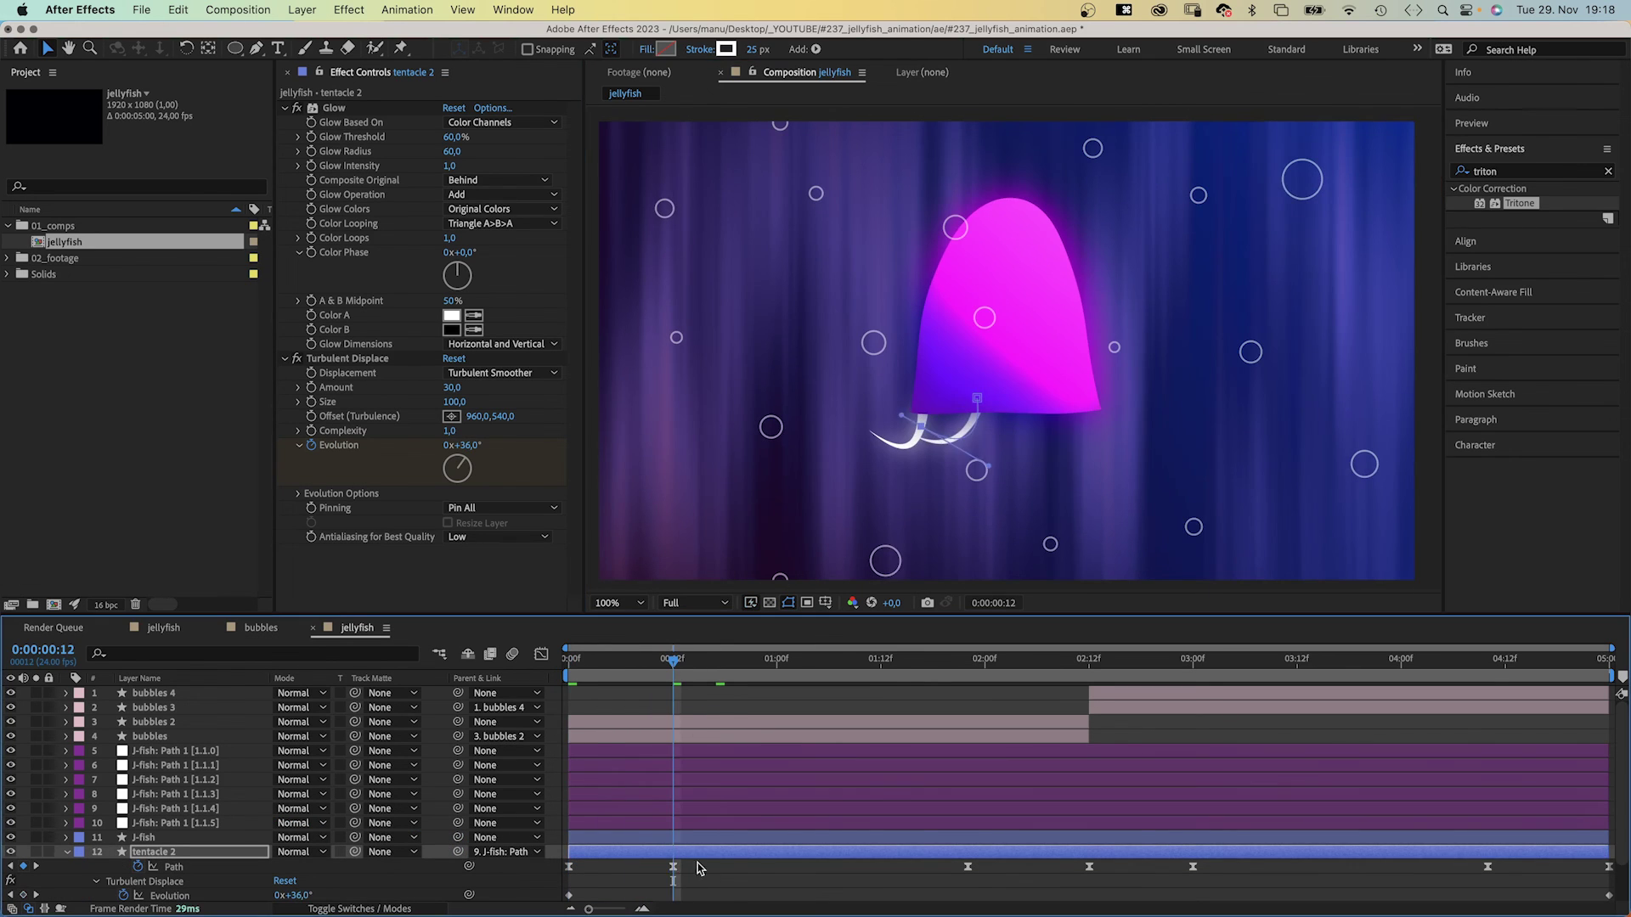
key(k)
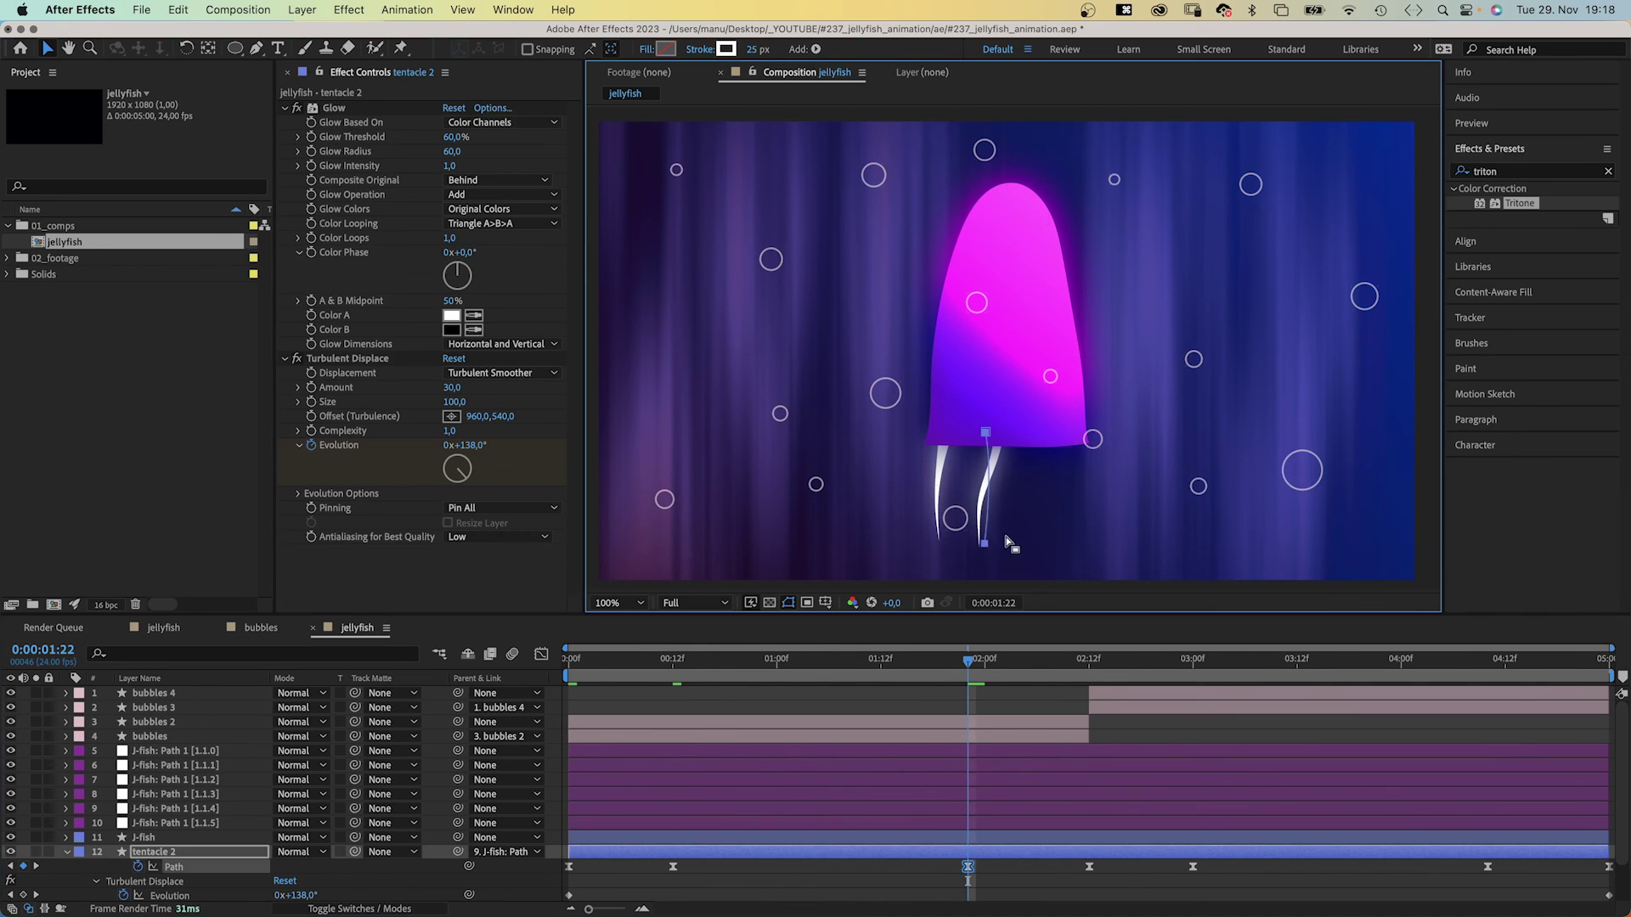
drag(984, 433, 976, 492)
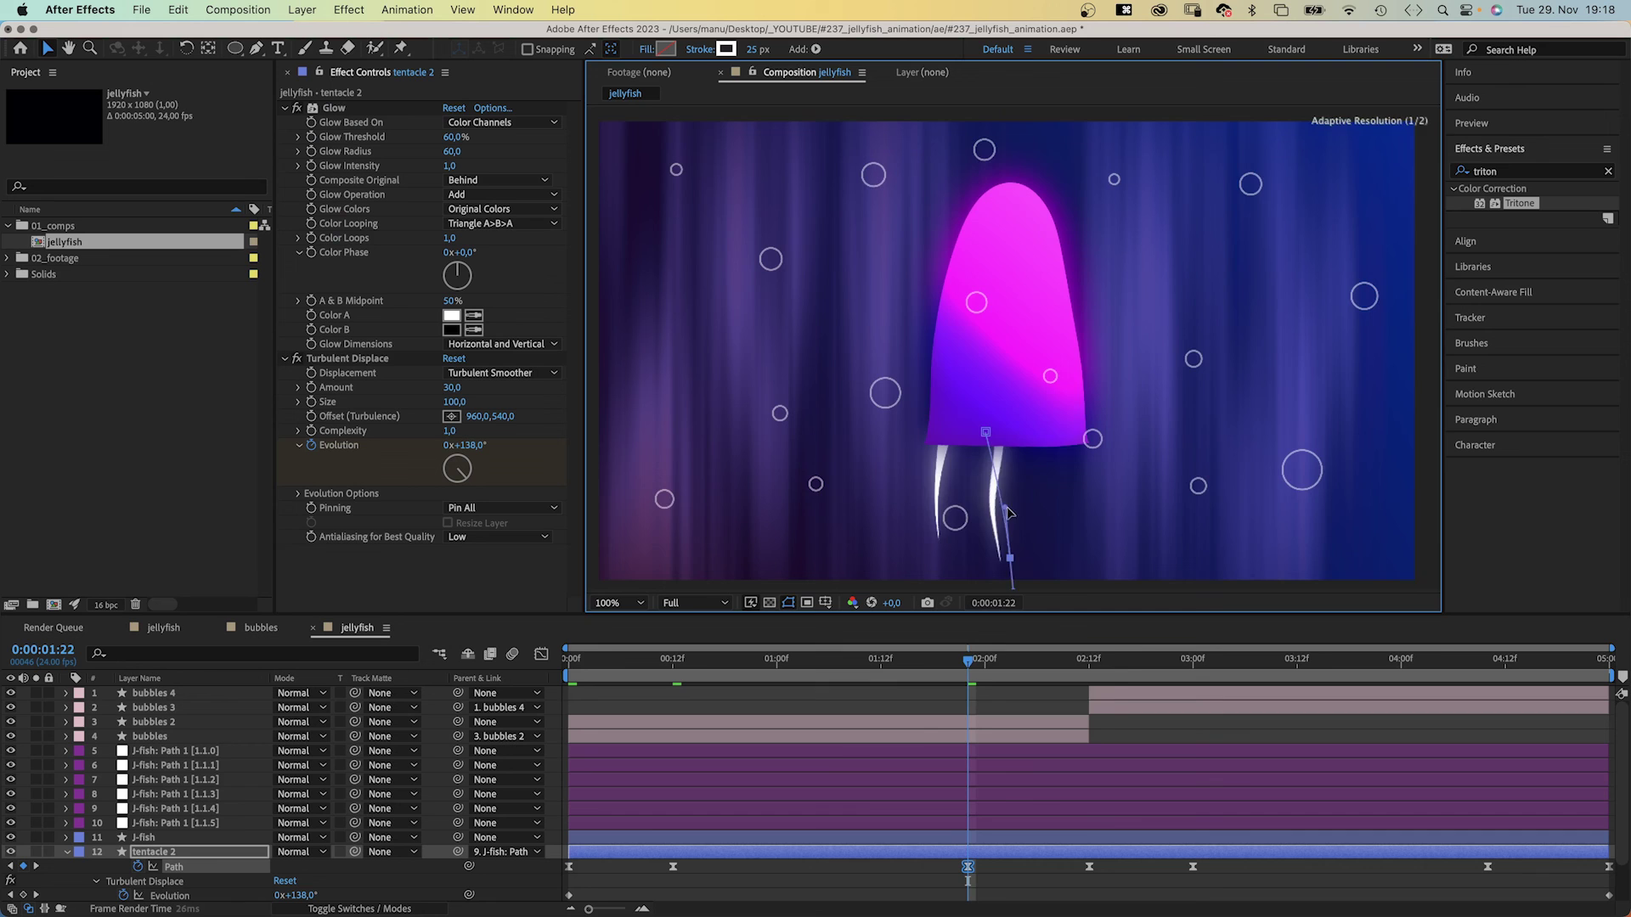
Paste tentacle 2's pose keyframe at 02:12 and preview both tentacles.
click(1090, 661)
key(super+c)
key(super+v)
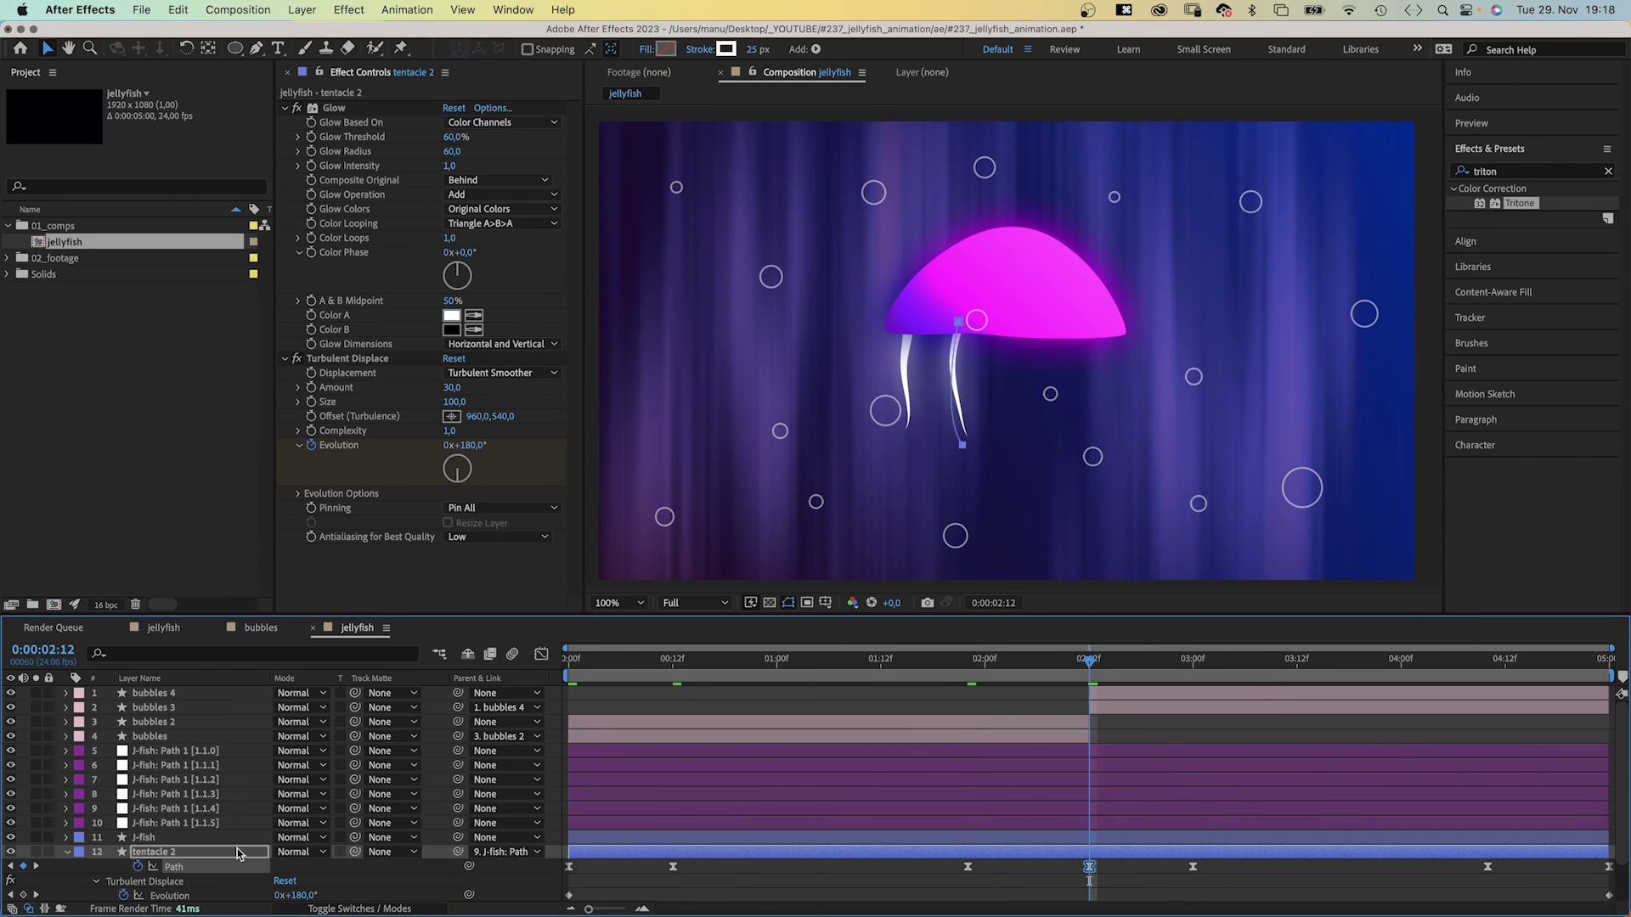
key(space)
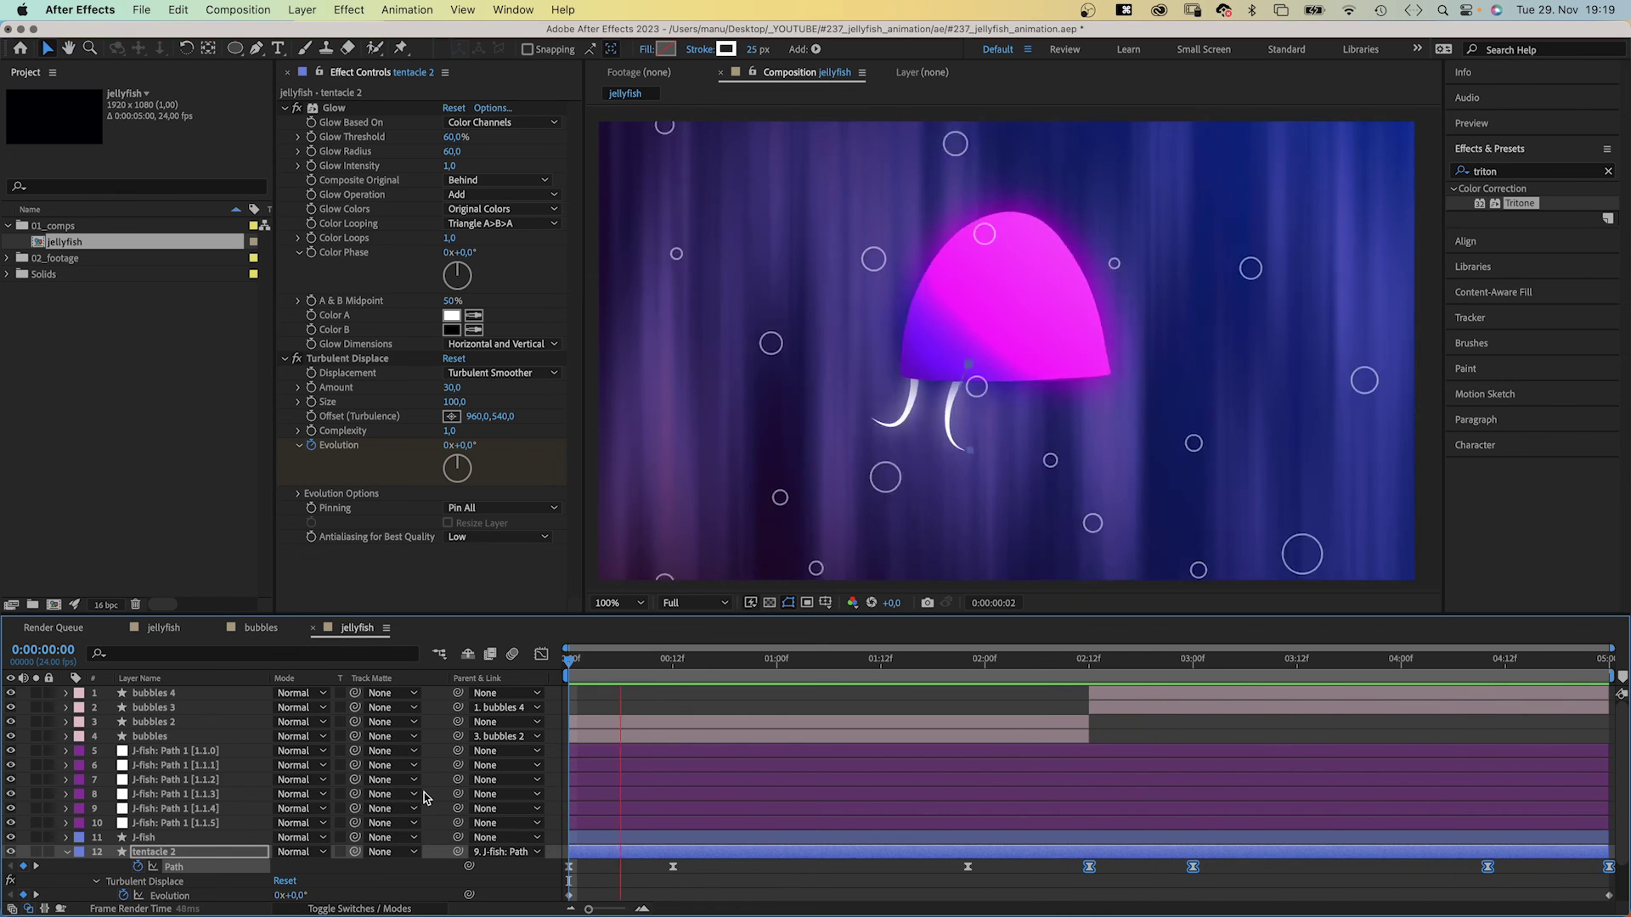
click(298, 498)
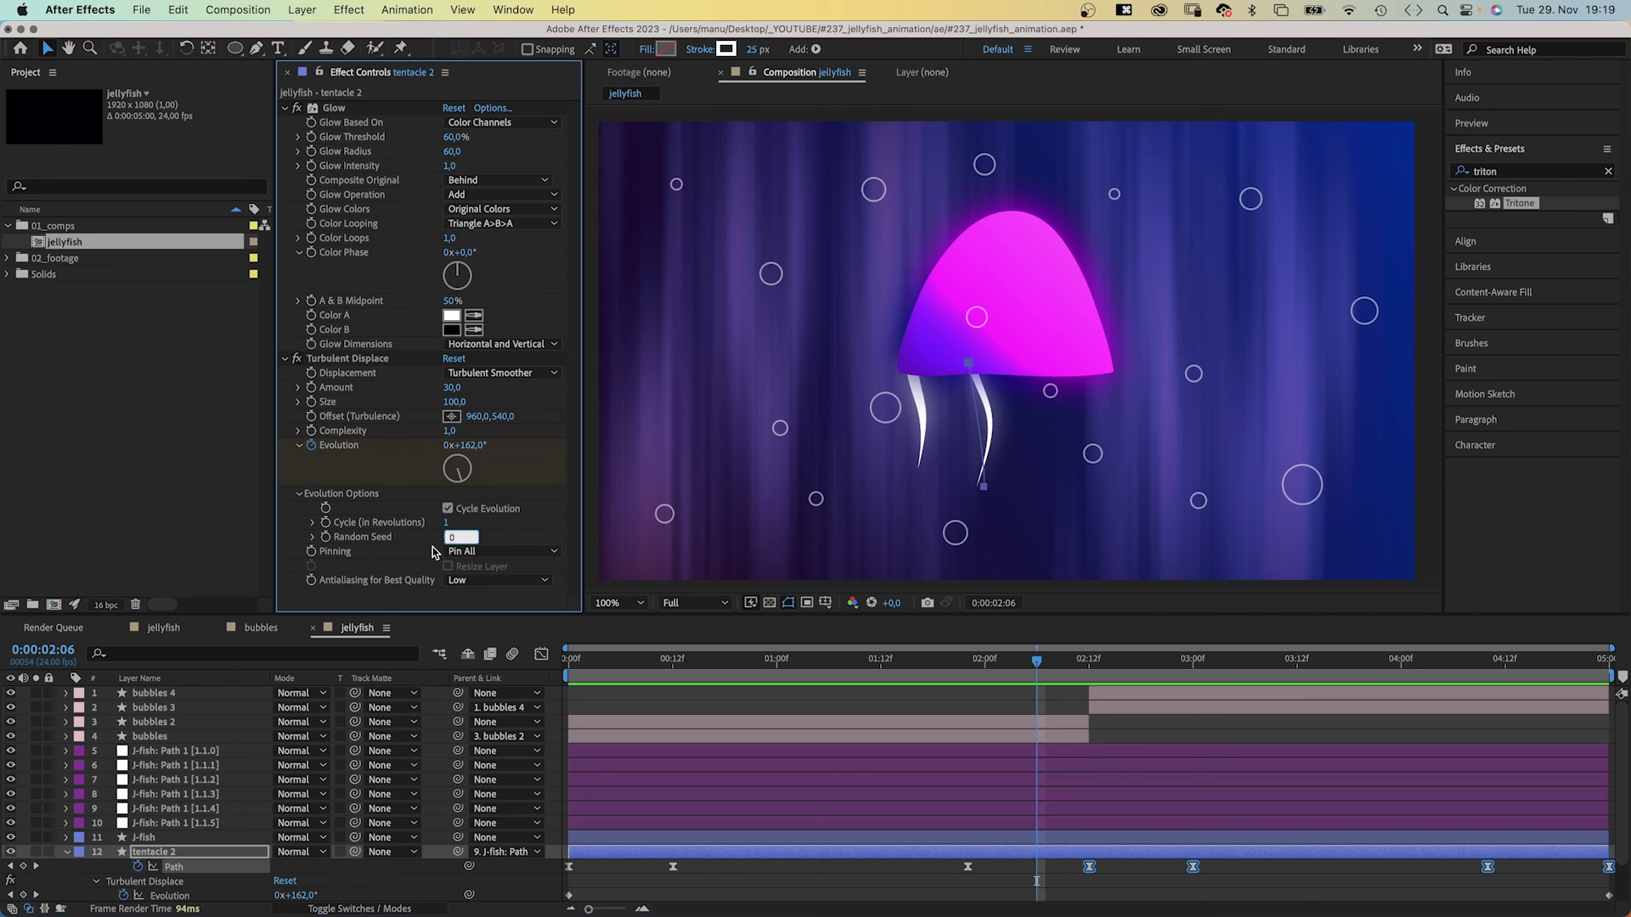
text(100)
key(Return)
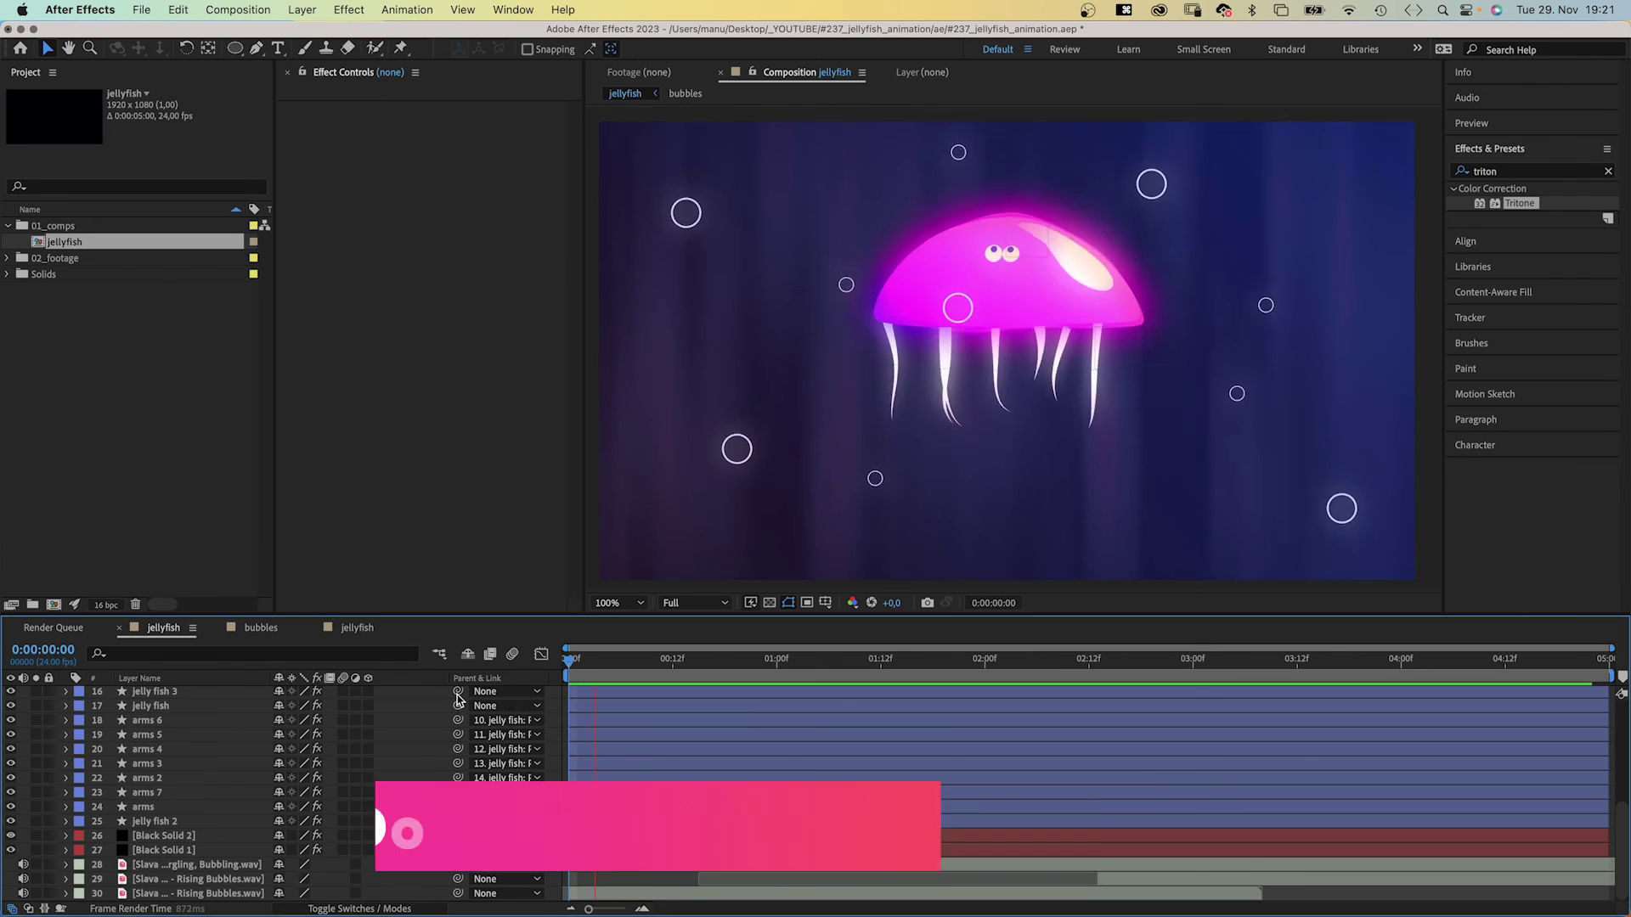
key(space)
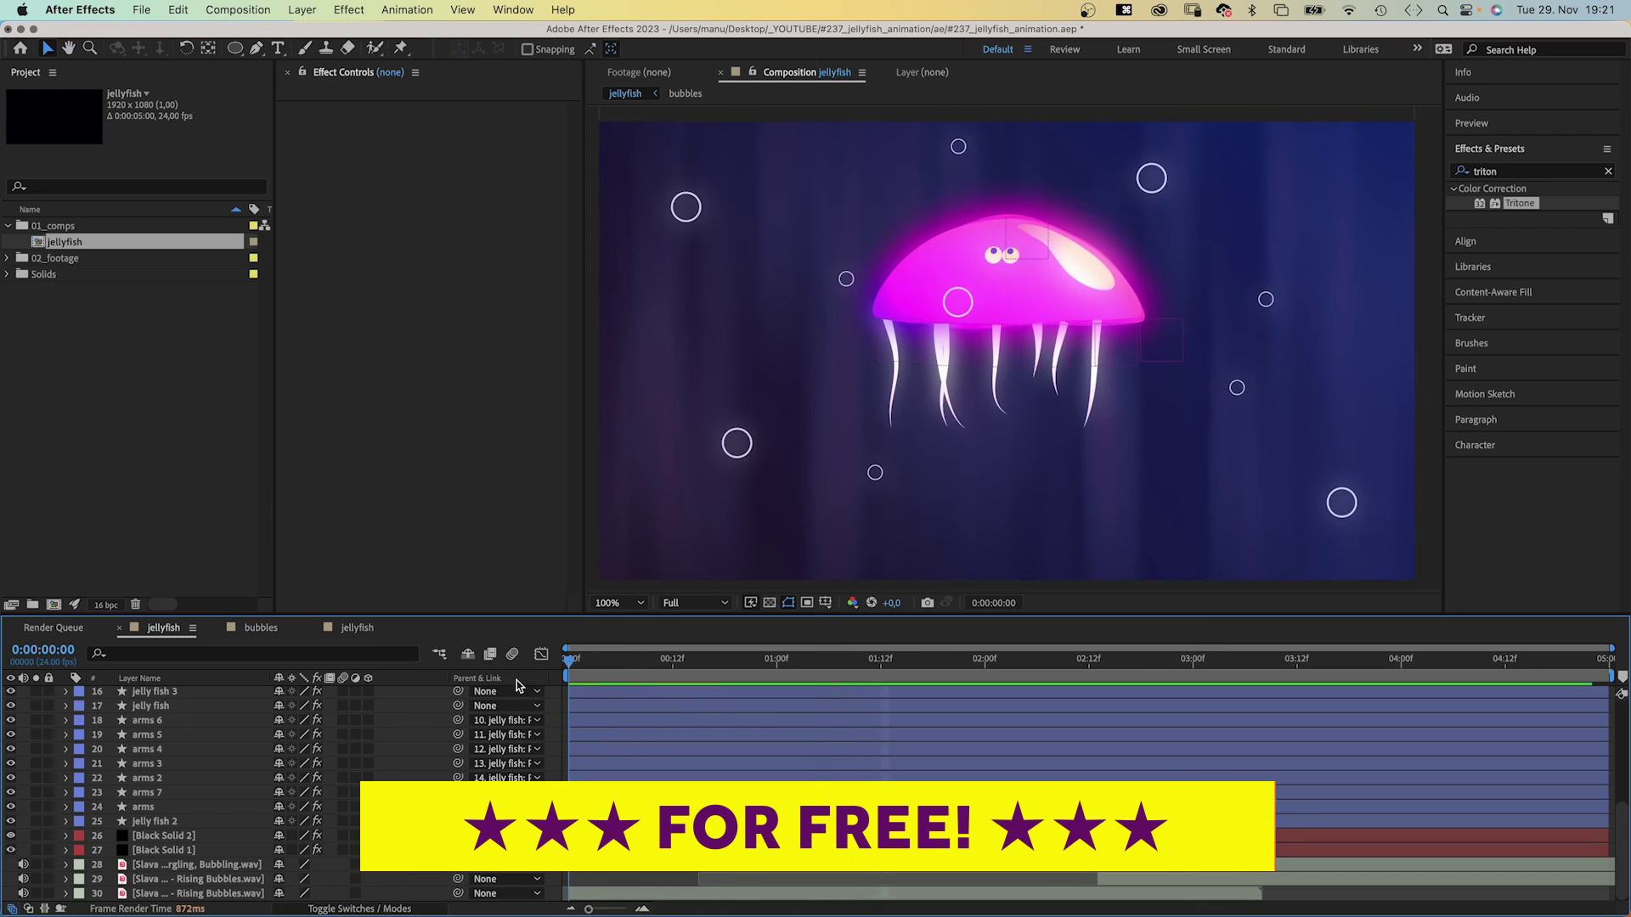